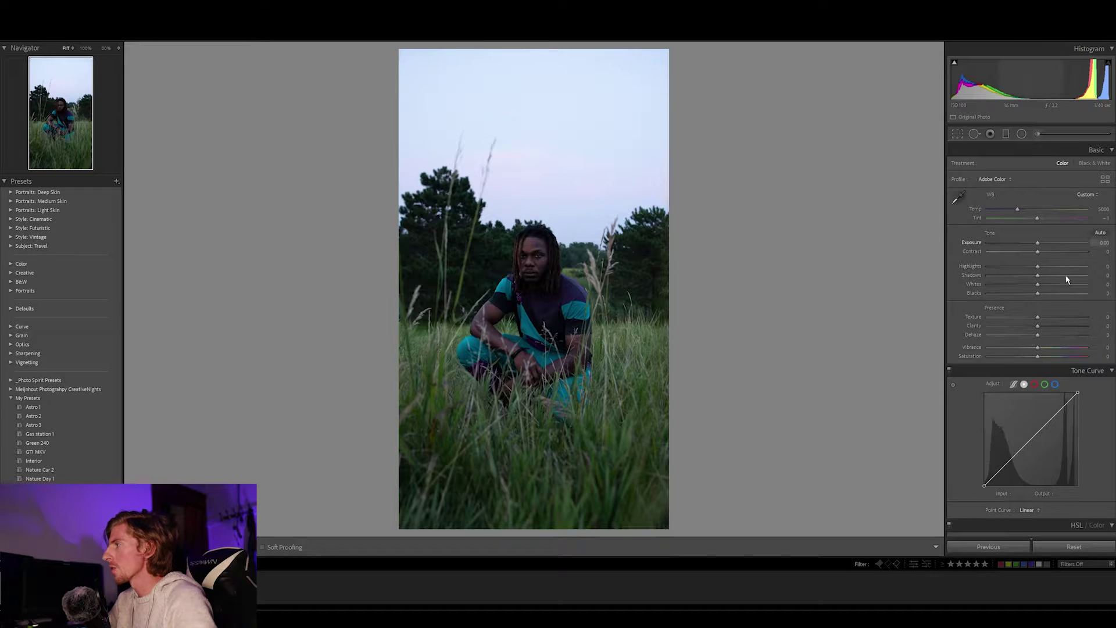
{"action": "left_click", "coordinate": [1013, 386]}
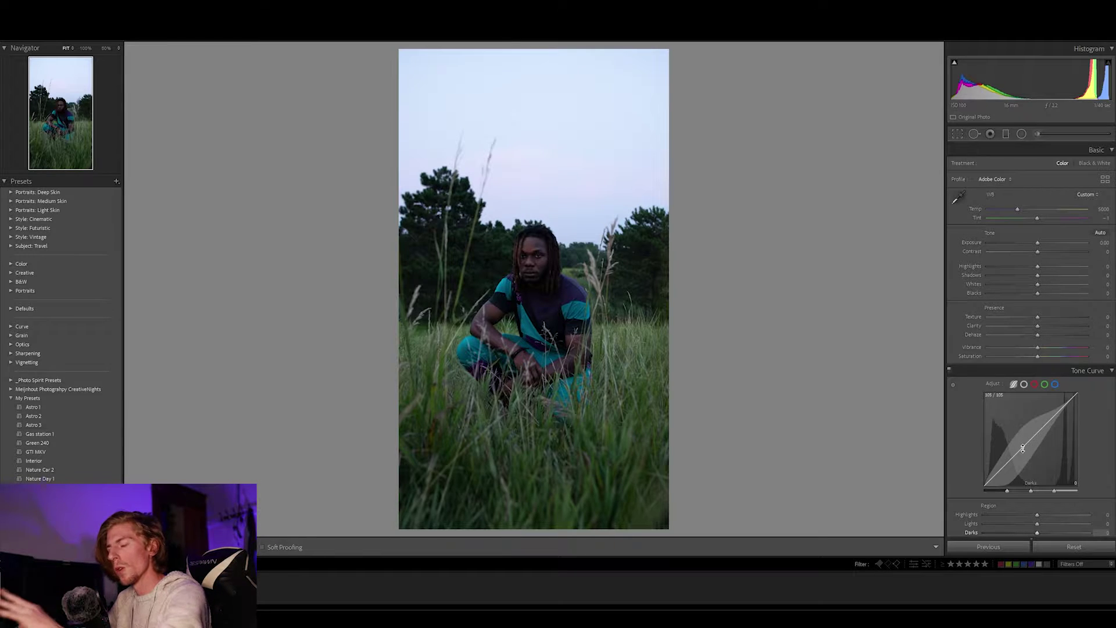
{"action": "left_click", "coordinate": [1025, 386]}
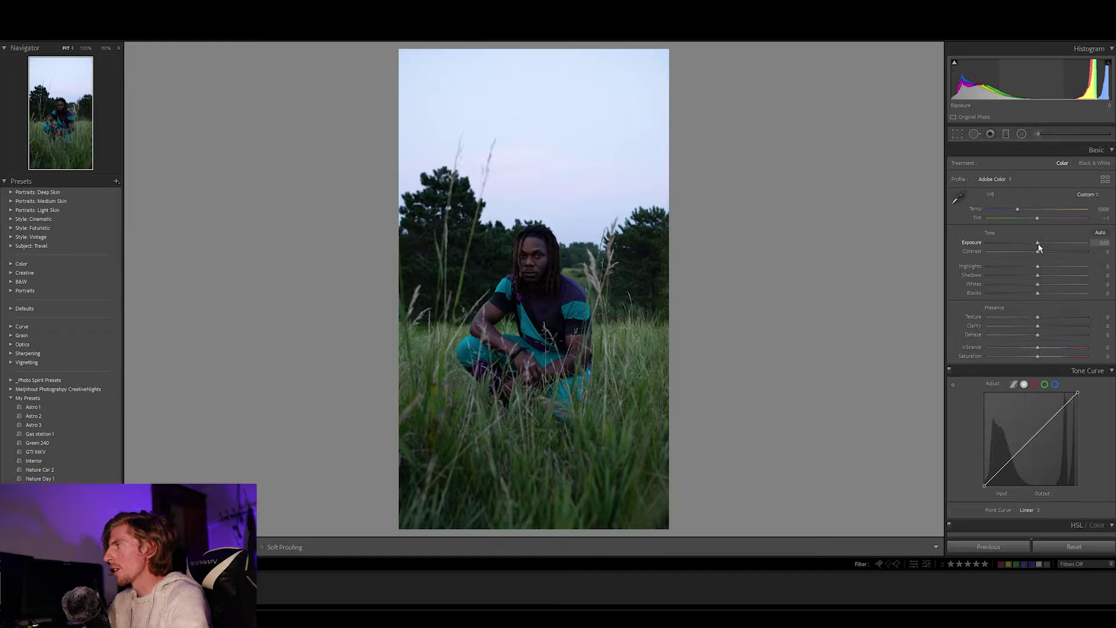
- Brighten the photo by setting Exposure to +0.75, checking the face and the trees up close
{"action": "left_click_drag", "start_coordinate": [1039, 248], "coordinate": [1054, 247]}
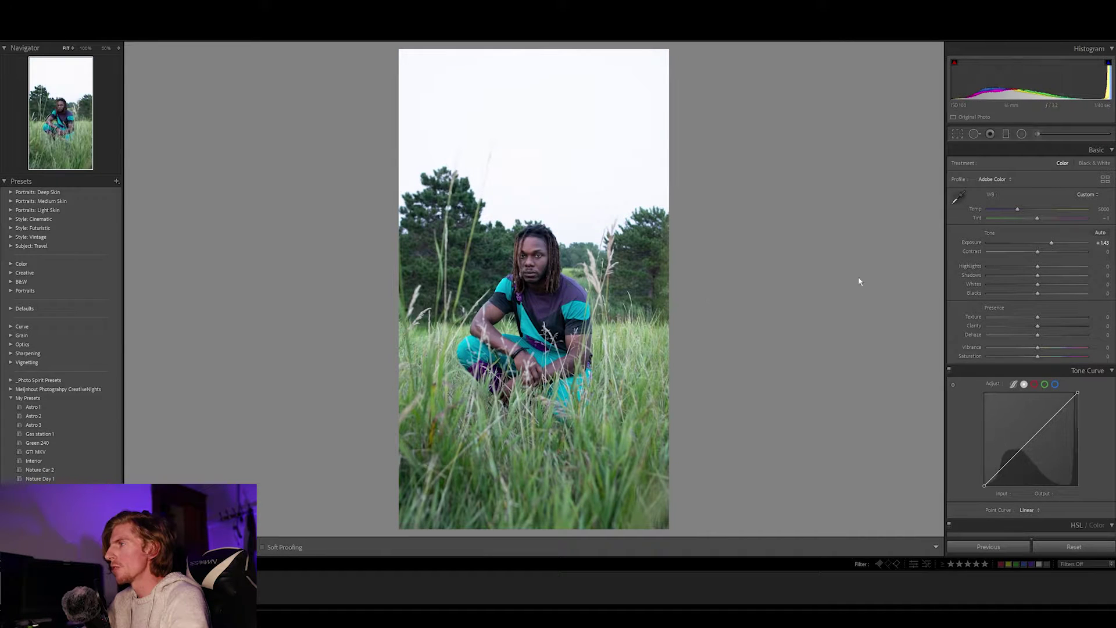
{"action": "left_click", "coordinate": [471, 274]}
{"action": "left_click_drag", "start_coordinate": [457, 283], "coordinate": [565, 300]}
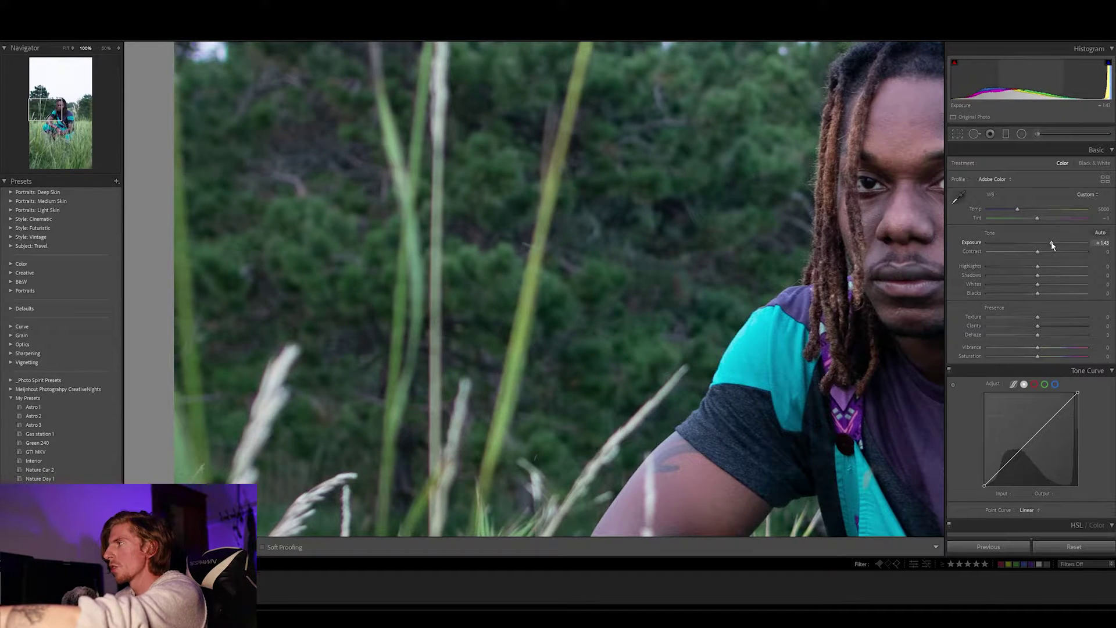
{"action": "left_click_drag", "start_coordinate": [1052, 245], "coordinate": [1048, 246]}
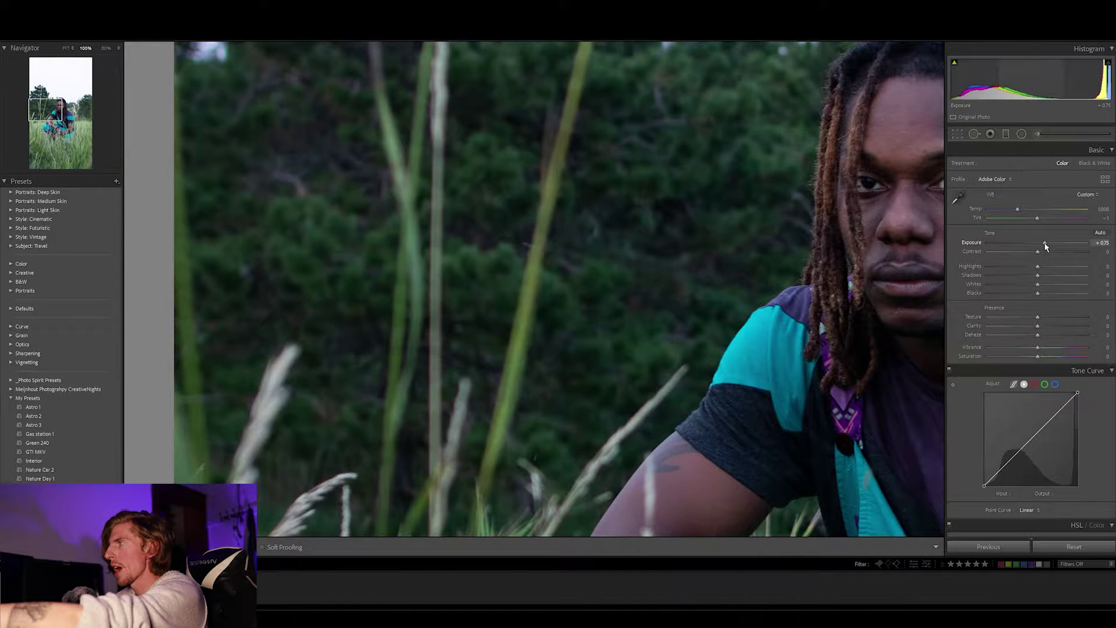
{"action": "left_click", "coordinate": [872, 262]}
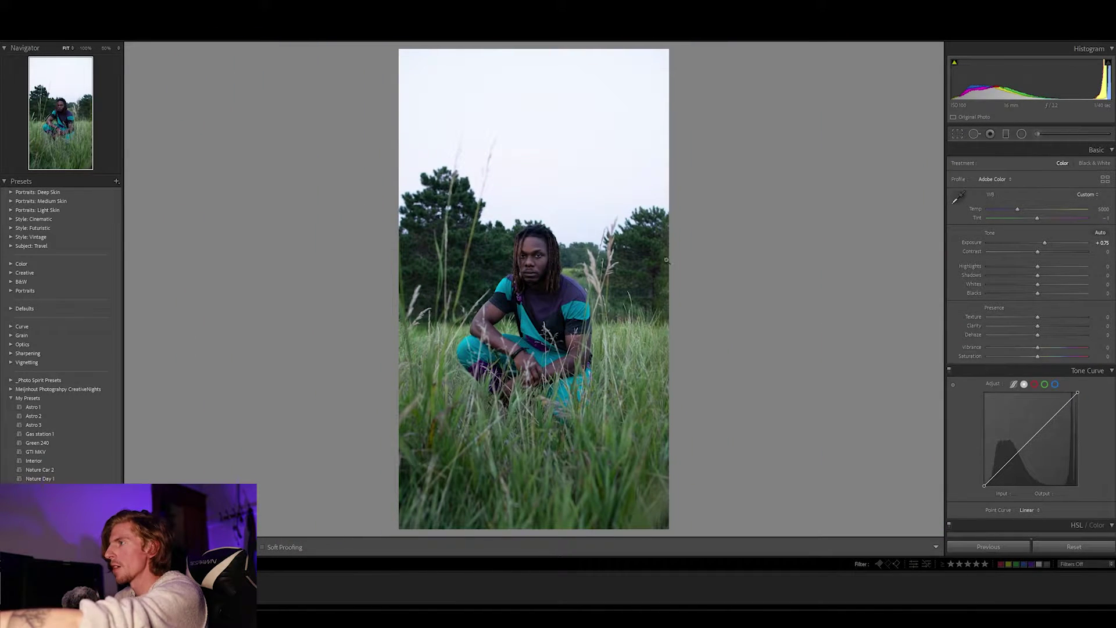
- Raise Shadows to +11 and Blacks to about +15, with Exposure fine-tuned to +0.93
{"action": "left_click", "coordinate": [540, 269]}
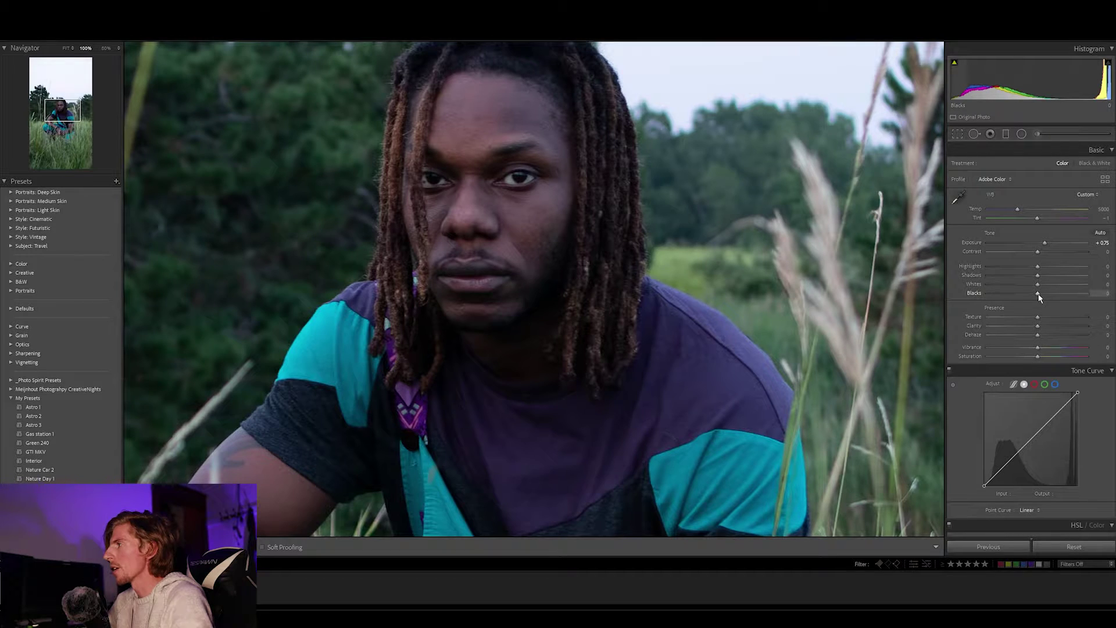
{"action": "left_click_drag", "start_coordinate": [1038, 275], "coordinate": [1044, 280]}
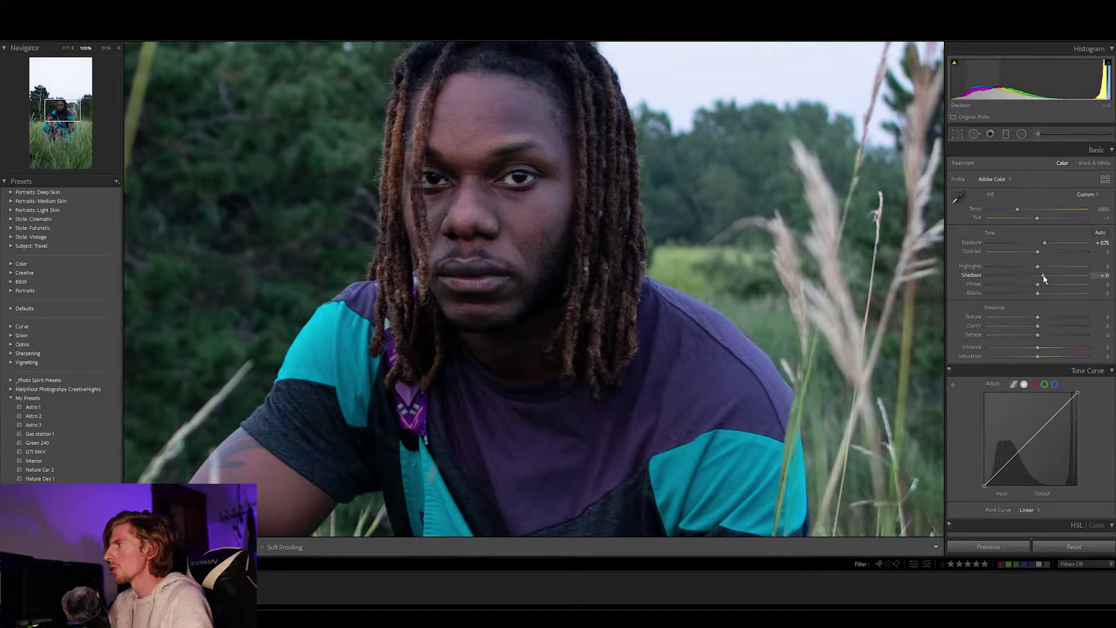
{"action": "left_click_drag", "start_coordinate": [1039, 297], "coordinate": [1043, 297]}
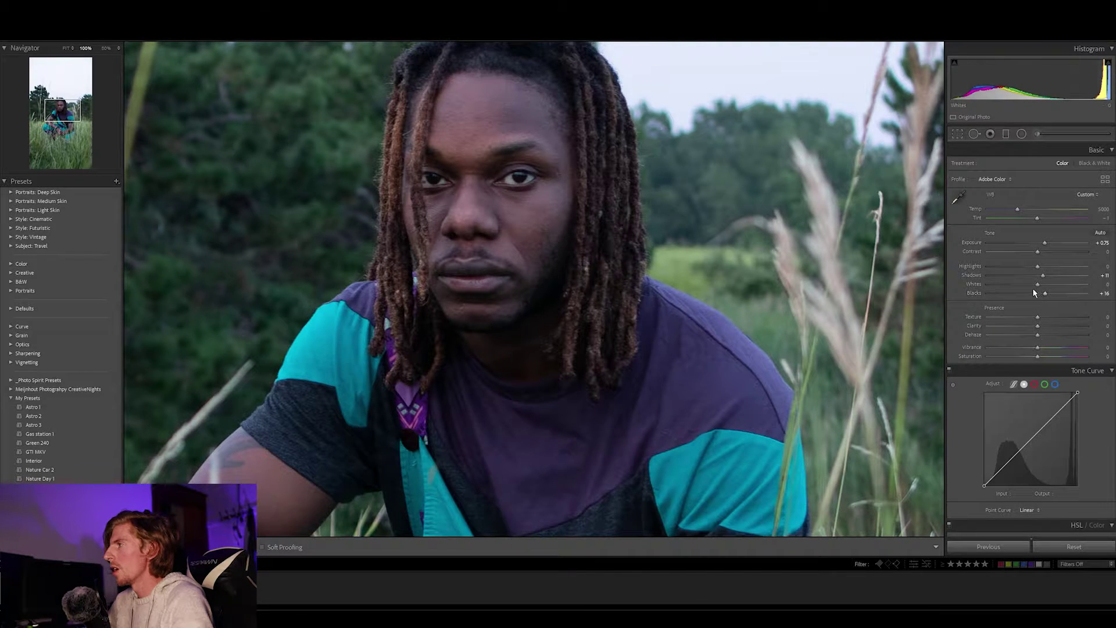
{"action": "left_click_drag", "start_coordinate": [1046, 243], "coordinate": [1048, 243]}
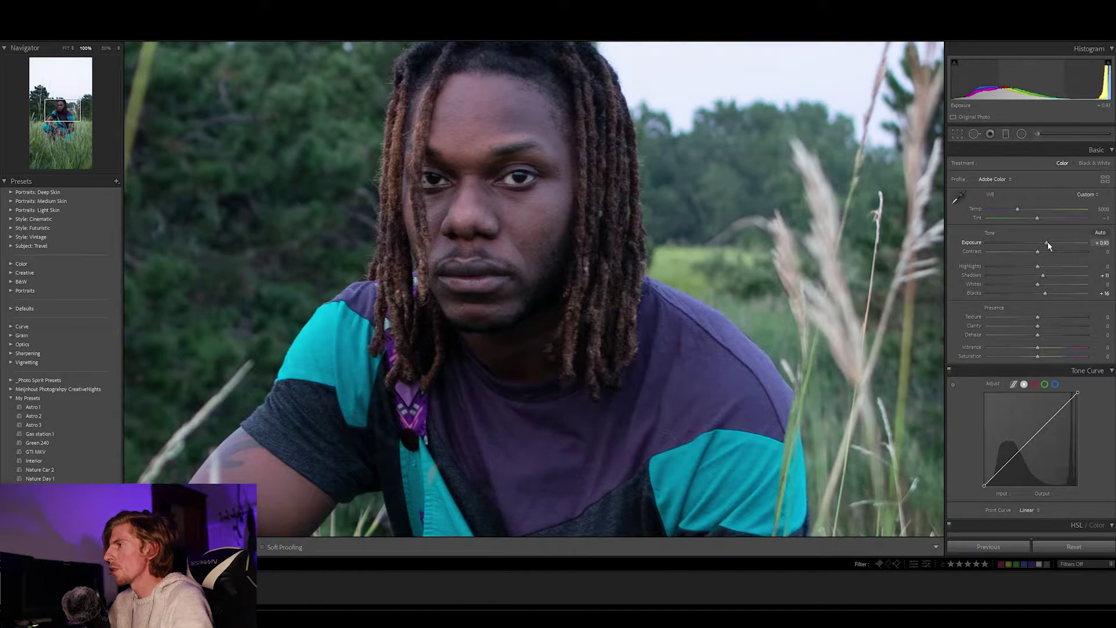
- Examine the subject's clothing, arms and face at 100% and compare them with the full photo
{"action": "left_click", "coordinate": [485, 353]}
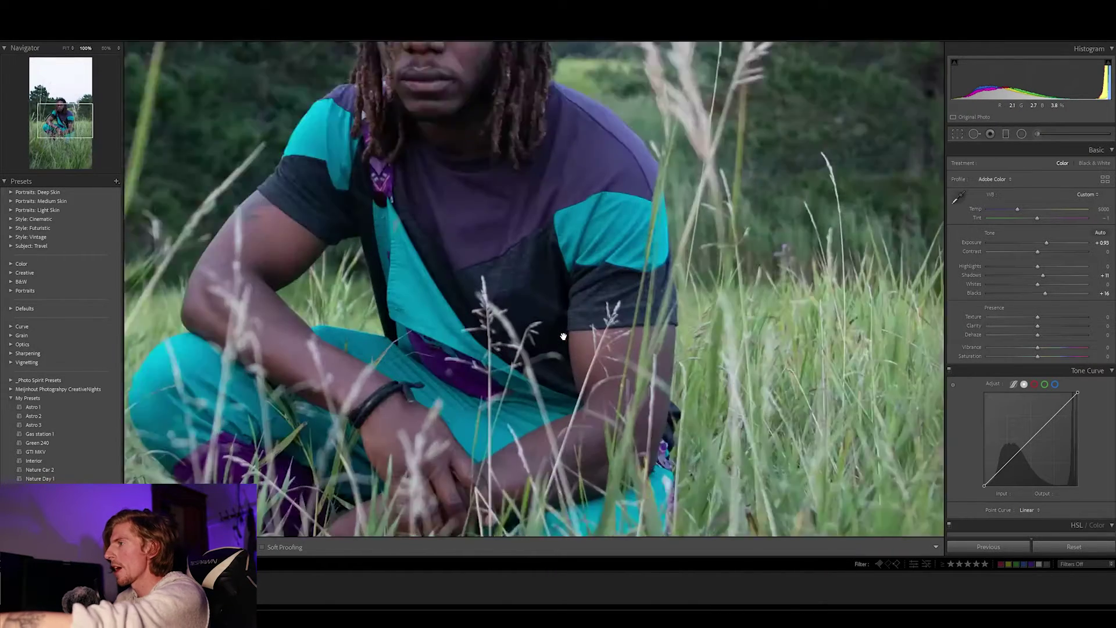
{"action": "left_click", "coordinate": [567, 336]}
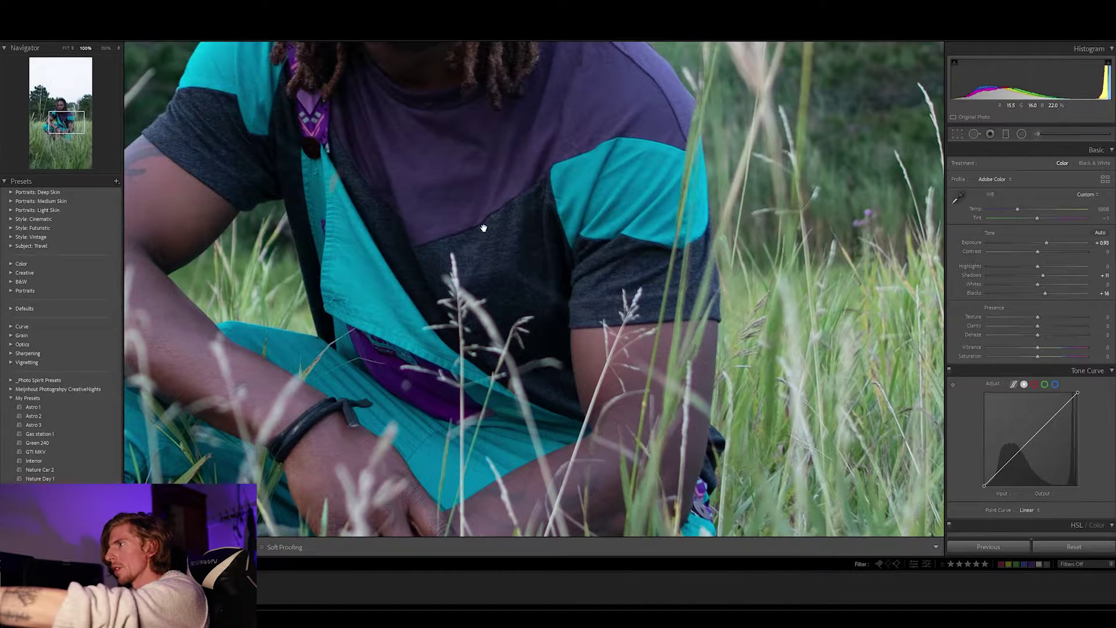
{"action": "left_click_drag", "start_coordinate": [480, 224], "coordinate": [521, 331]}
{"action": "left_click_drag", "start_coordinate": [529, 255], "coordinate": [626, 324]}
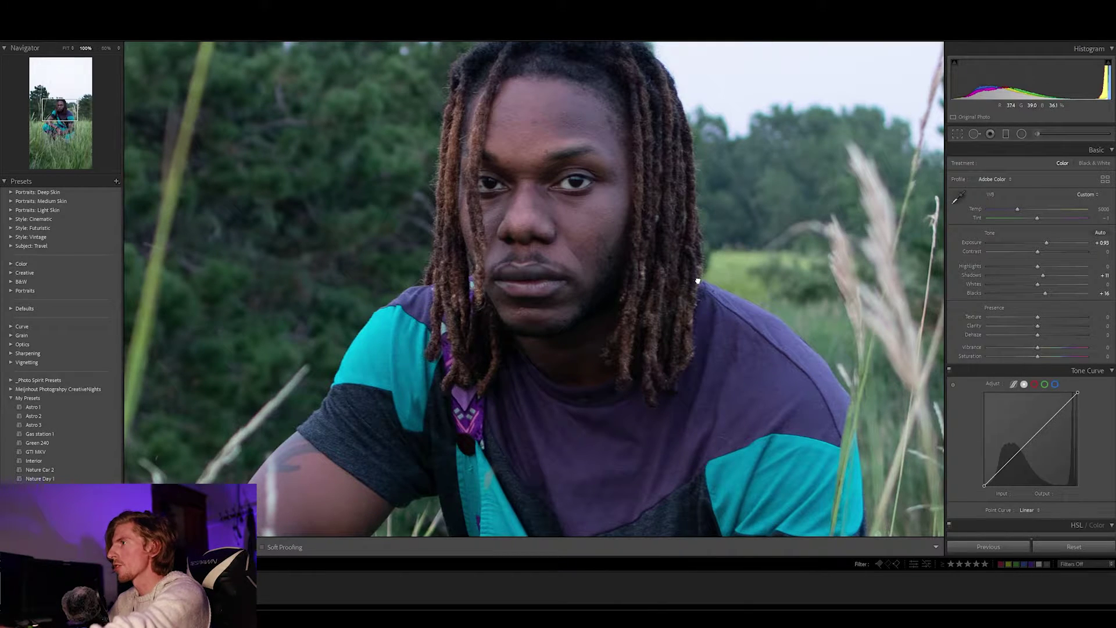
{"action": "left_click_drag", "start_coordinate": [697, 281], "coordinate": [701, 316]}
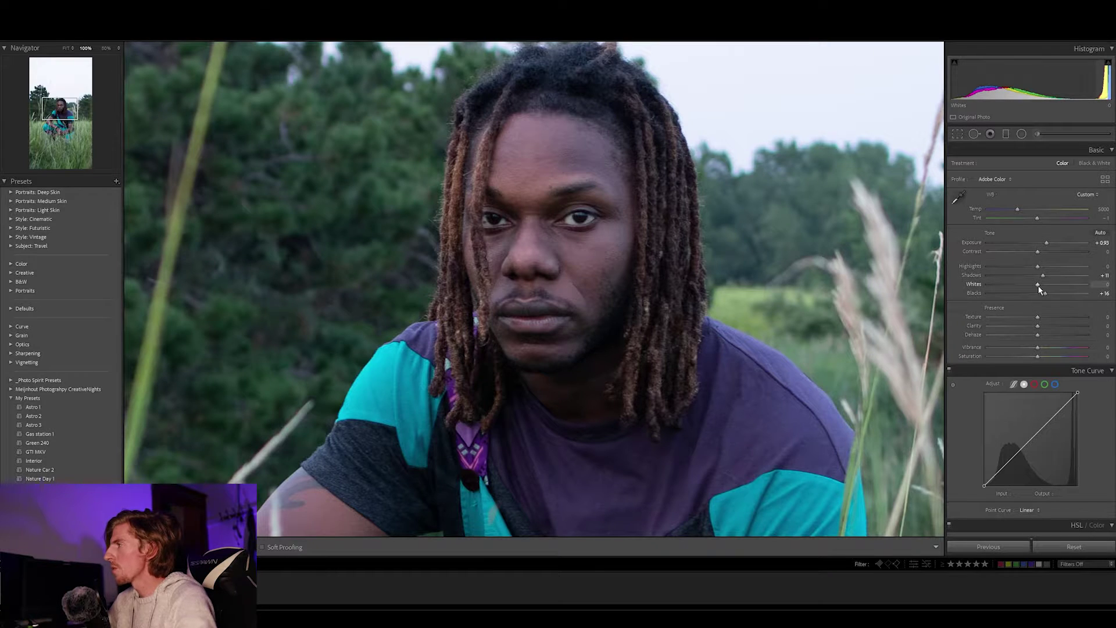
{"action": "key", "text": "z"}
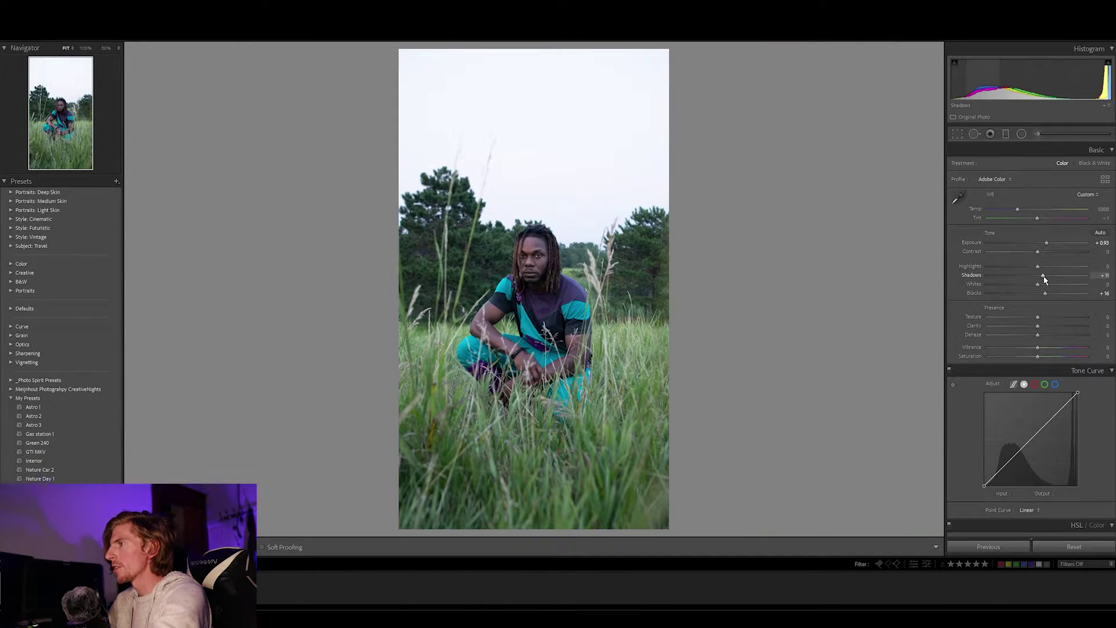
{"action": "left_click", "coordinate": [556, 277]}
{"action": "left_click_drag", "start_coordinate": [487, 274], "coordinate": [599, 347]}
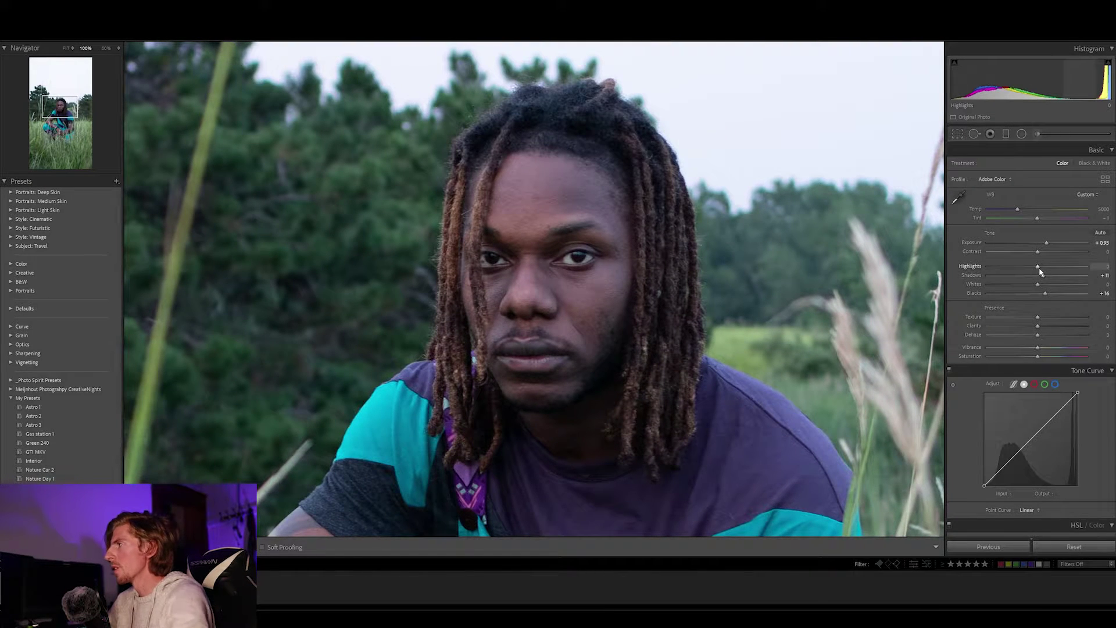
{"action": "key", "text": "z"}
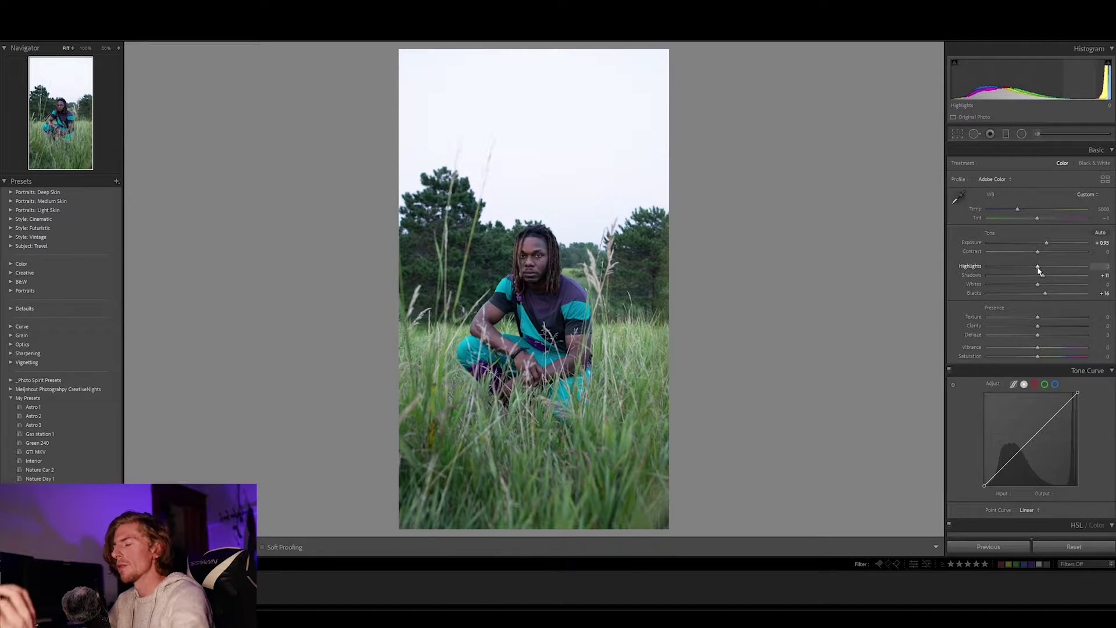
- Recover the sky by lowering Highlights to -69, and brighten the photo with Whites at +39
{"action": "left_click_drag", "start_coordinate": [1039, 270], "coordinate": [1013, 267]}
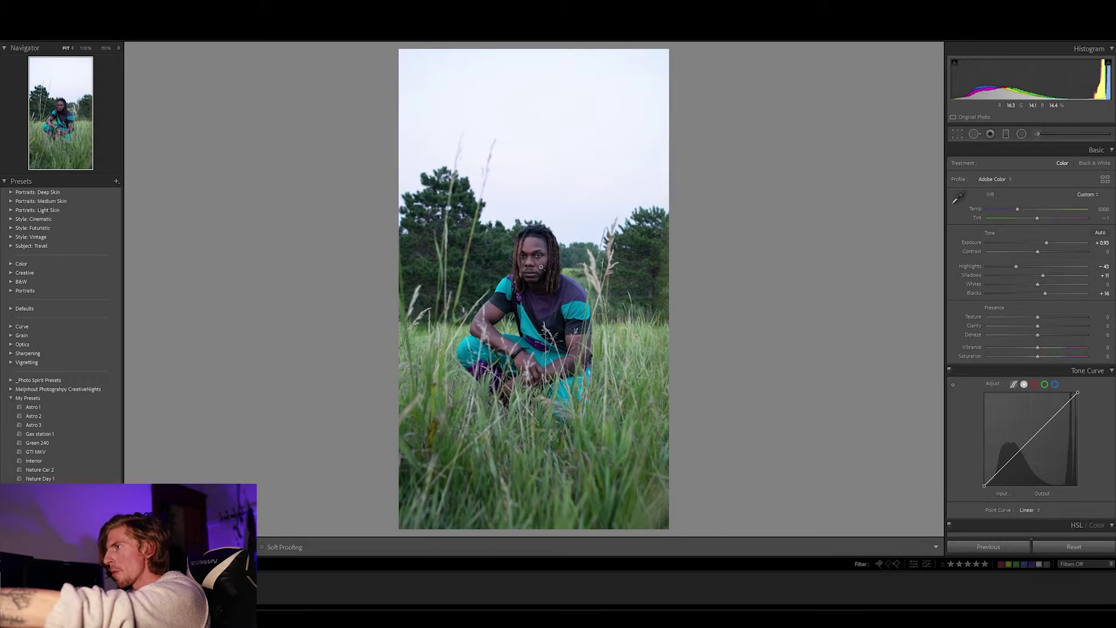
{"action": "left_click", "coordinate": [540, 274]}
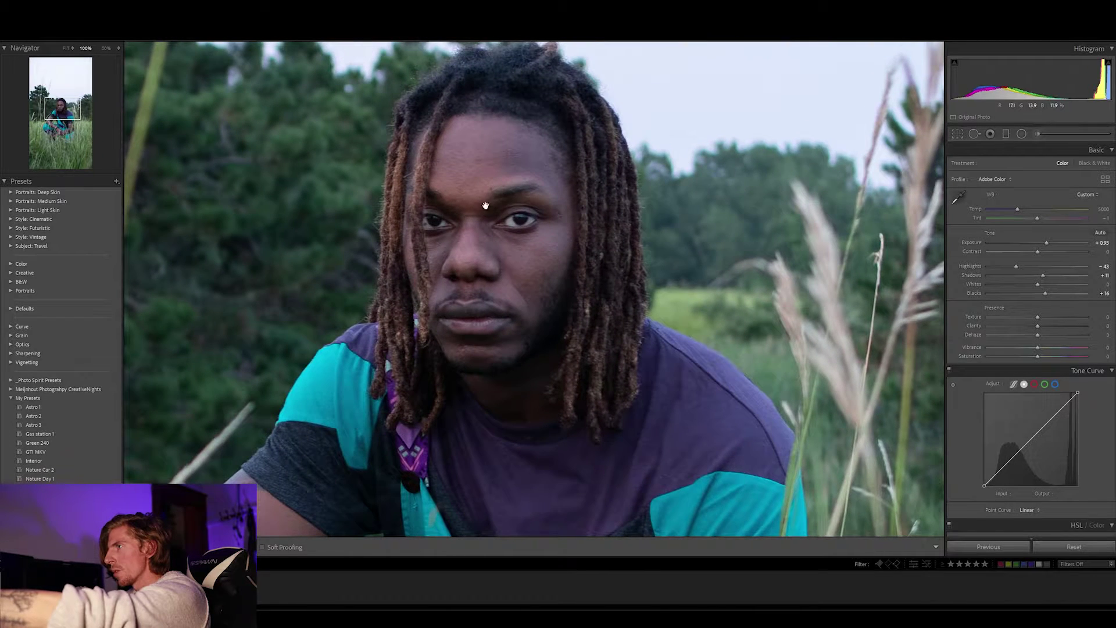
{"action": "left_click_drag", "start_coordinate": [1017, 269], "coordinate": [1069, 270]}
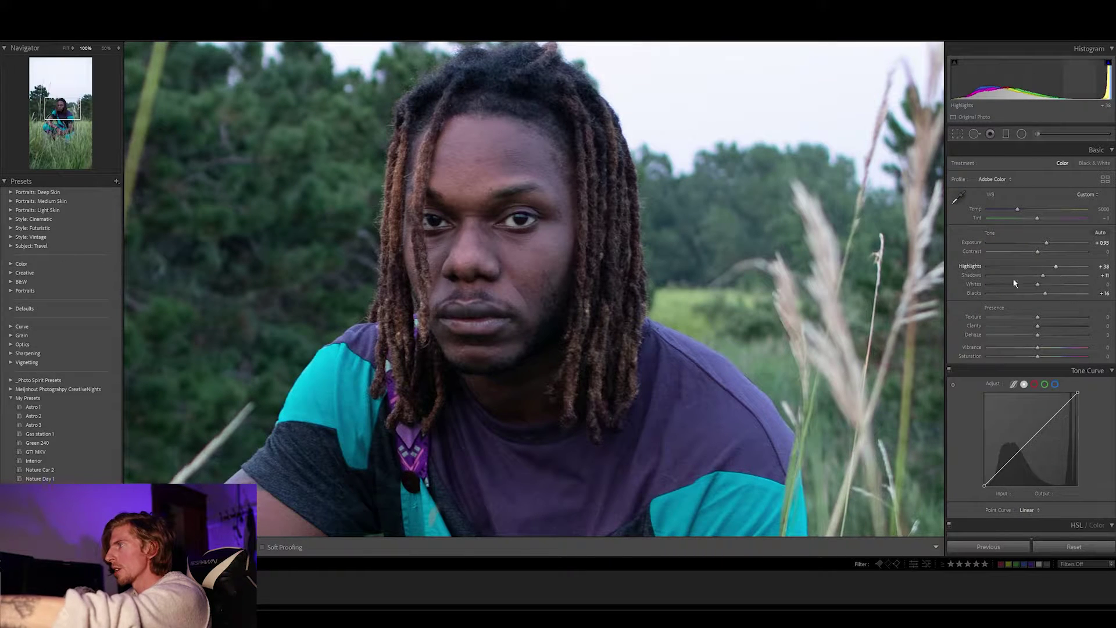
{"action": "key", "text": "z"}
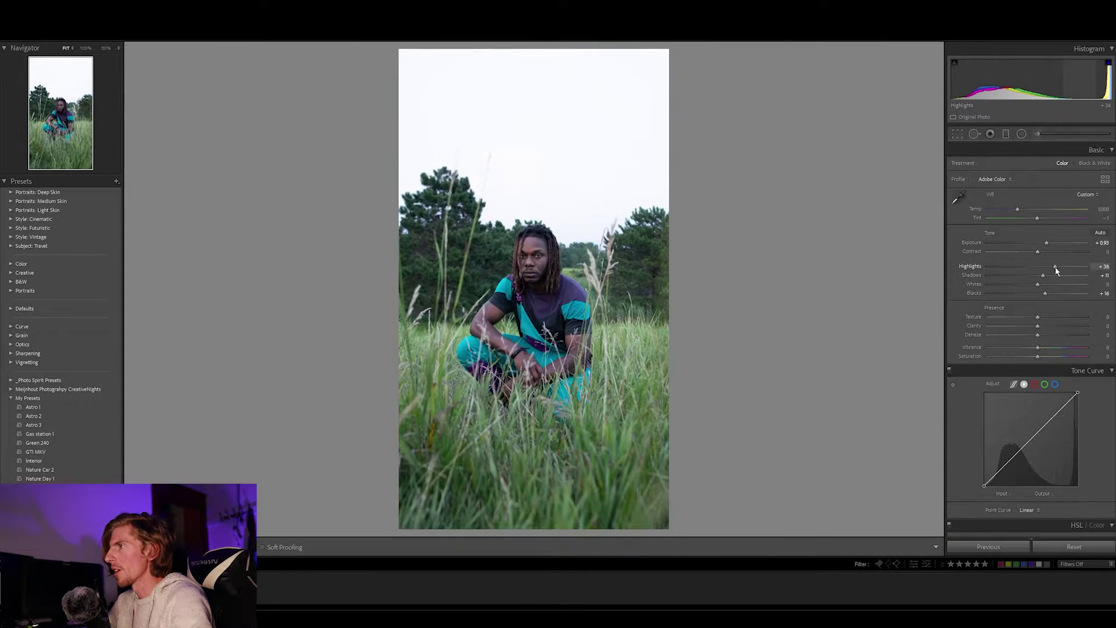
{"action": "left_click_drag", "start_coordinate": [1056, 271], "coordinate": [1006, 272]}
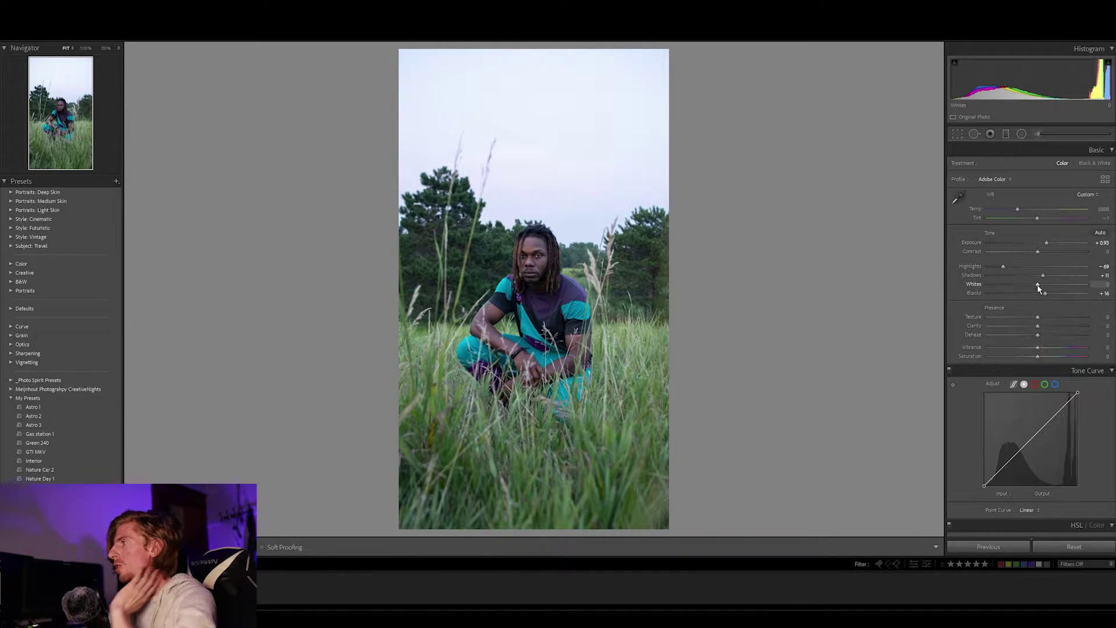
{"action": "left_click_drag", "start_coordinate": [1038, 289], "coordinate": [1080, 285]}
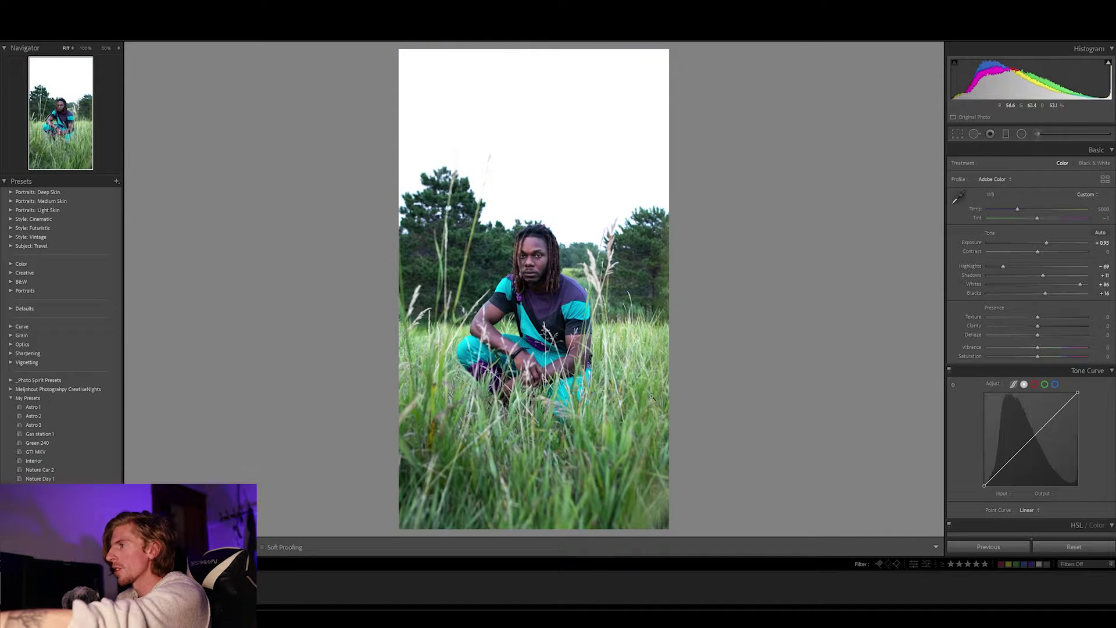
{"action": "left_click_drag", "start_coordinate": [1080, 285], "coordinate": [1057, 287]}
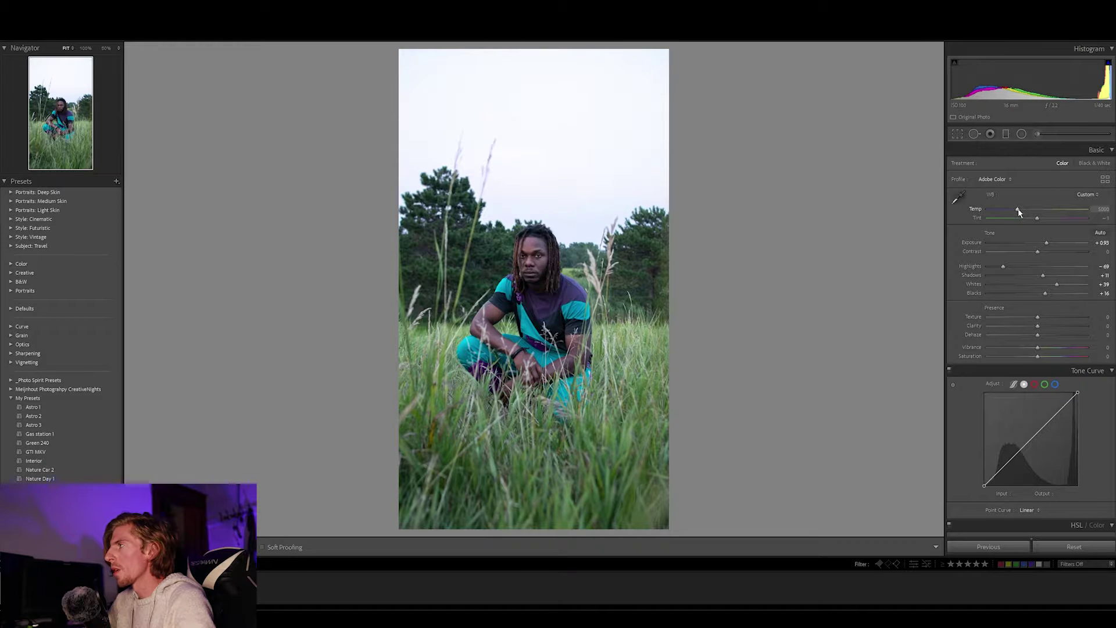
- Warm the white balance by setting Temp to 6977, judging it on the subject's skin at 100%
{"action": "left_click", "coordinate": [530, 269]}
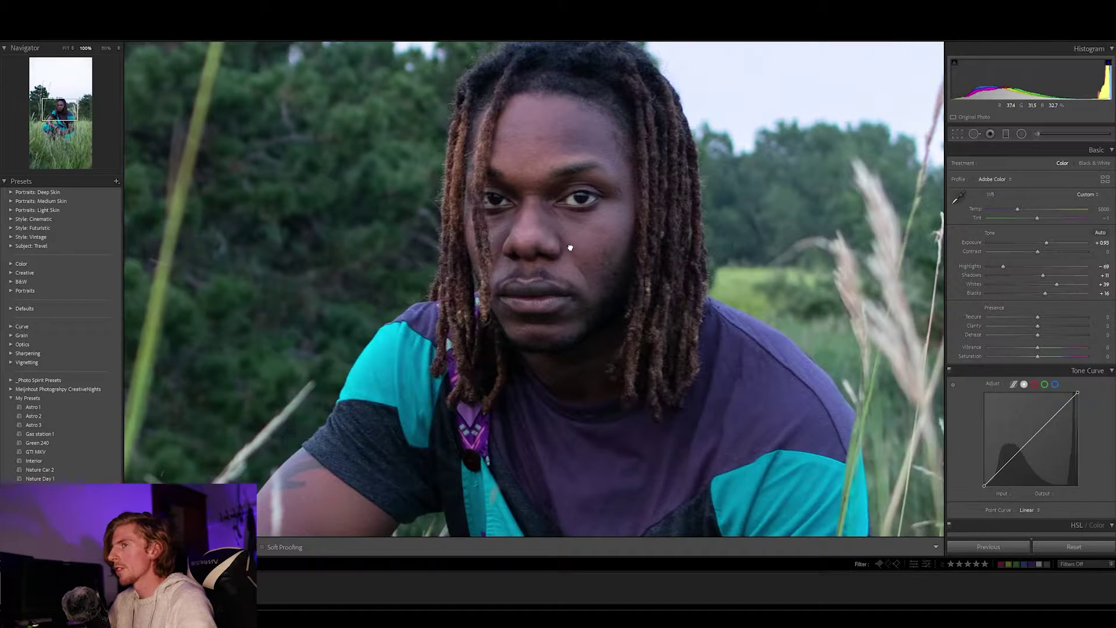
{"action": "left_click_drag", "start_coordinate": [570, 248], "coordinate": [558, 288]}
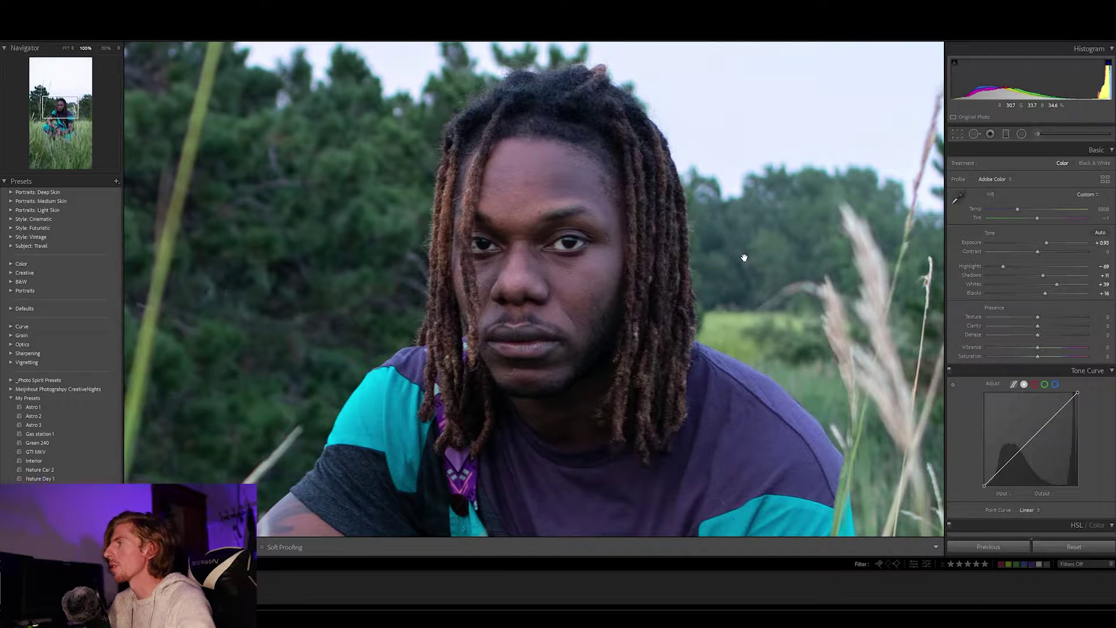
{"action": "left_click_drag", "start_coordinate": [1017, 210], "coordinate": [1020, 213]}
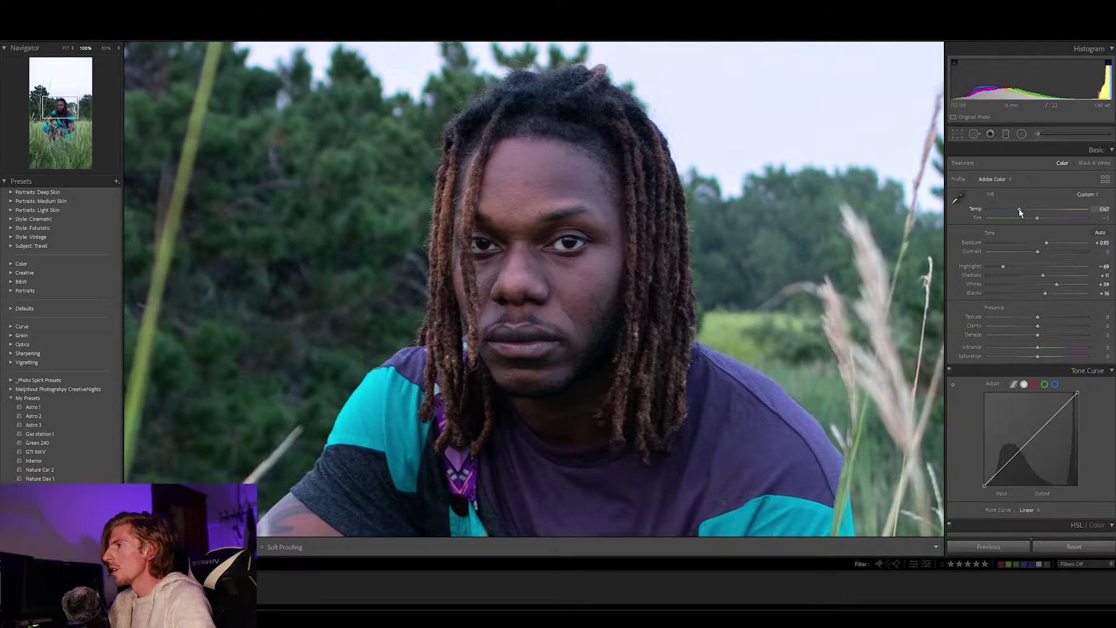
{"action": "left_click_drag", "start_coordinate": [1025, 213], "coordinate": [1052, 213]}
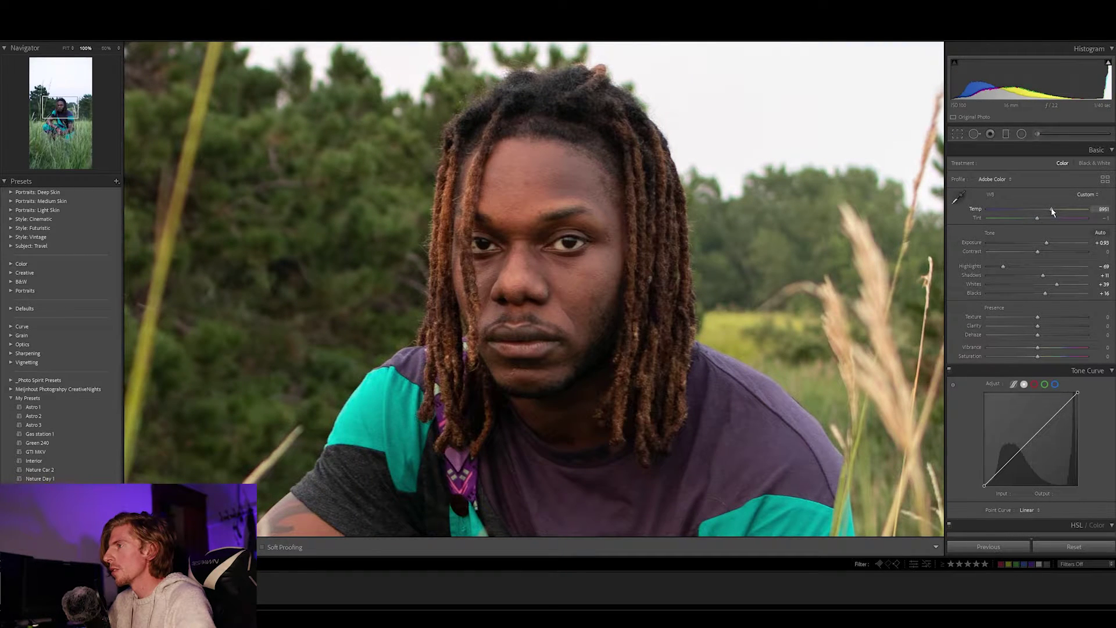
{"action": "left_click", "coordinate": [717, 266]}
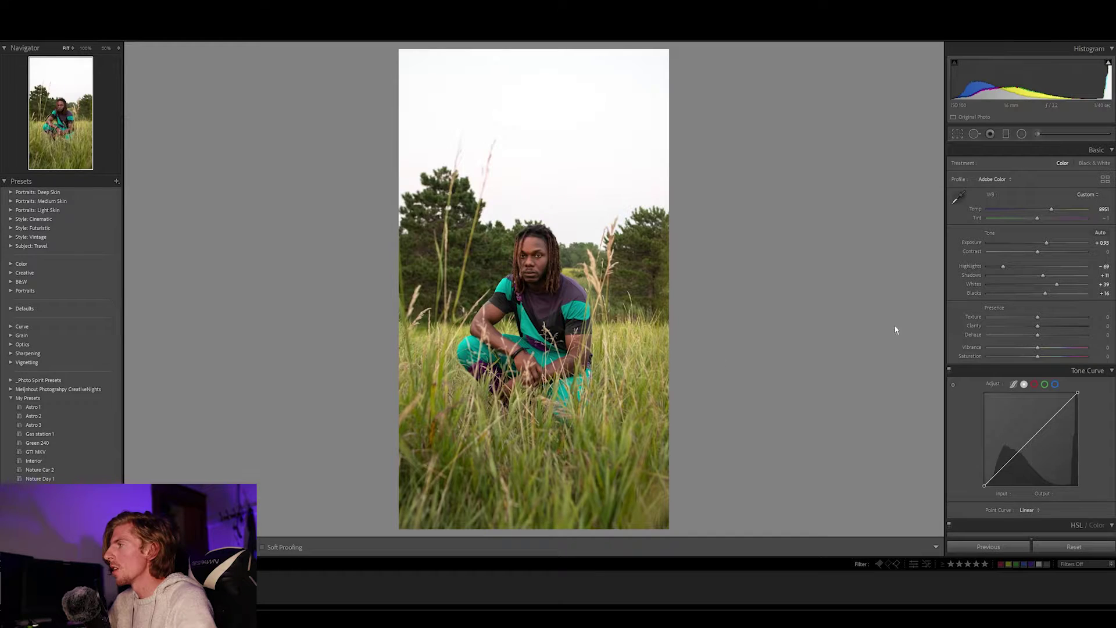
{"action": "scroll", "coordinate": [1023, 351], "scroll_direction": "down", "scroll_amount": 10}
{"action": "scroll", "coordinate": [1040, 344], "scroll_direction": "up", "scroll_amount": 8}
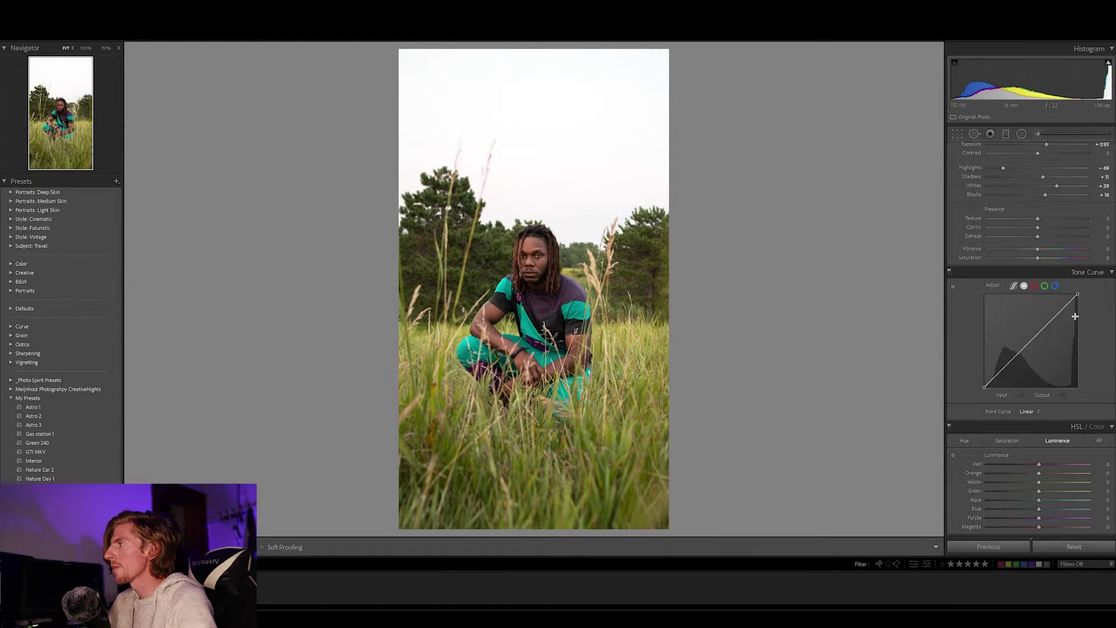
{"action": "scroll", "coordinate": [1072, 318], "scroll_direction": "up", "scroll_amount": 2}
{"action": "left_click", "coordinate": [524, 269]}
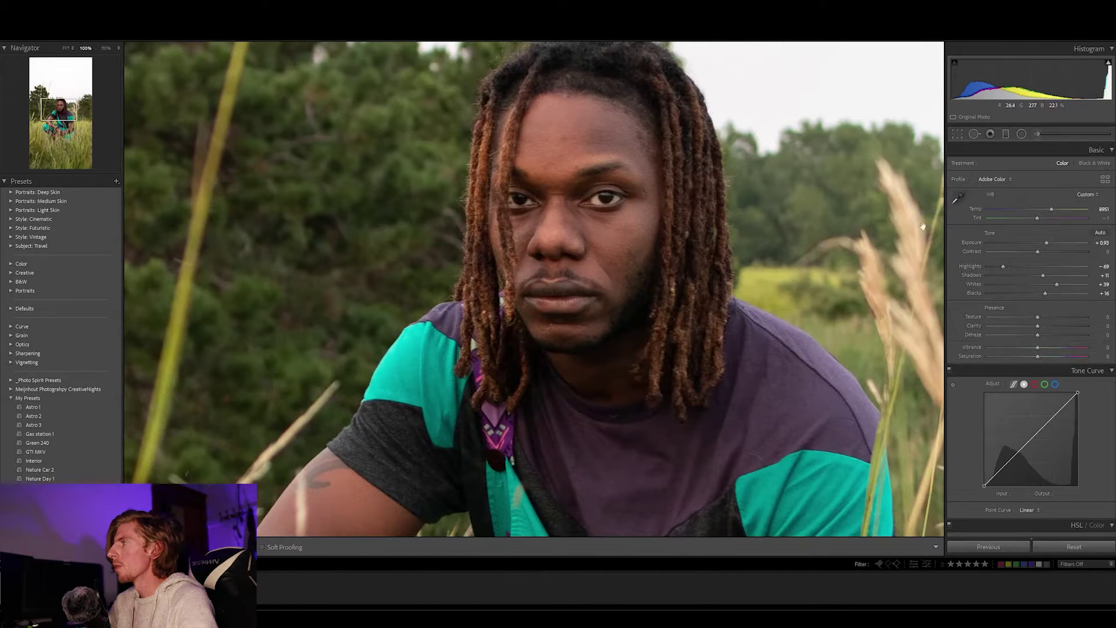
{"action": "left_click_drag", "start_coordinate": [1051, 209], "coordinate": [1035, 213]}
- Set Contrast to -1 while viewing the whole photo
{"action": "key", "text": "z"}
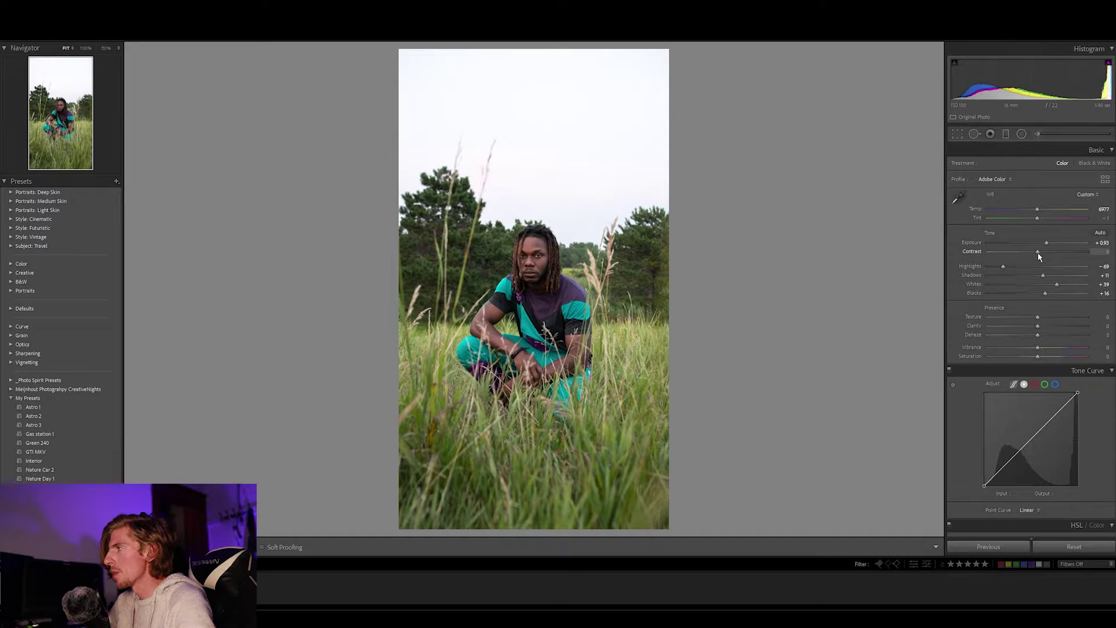
{"action": "left_click_drag", "start_coordinate": [1038, 252], "coordinate": [1039, 253]}
{"action": "left_click_drag", "start_coordinate": [1039, 252], "coordinate": [1037, 252]}
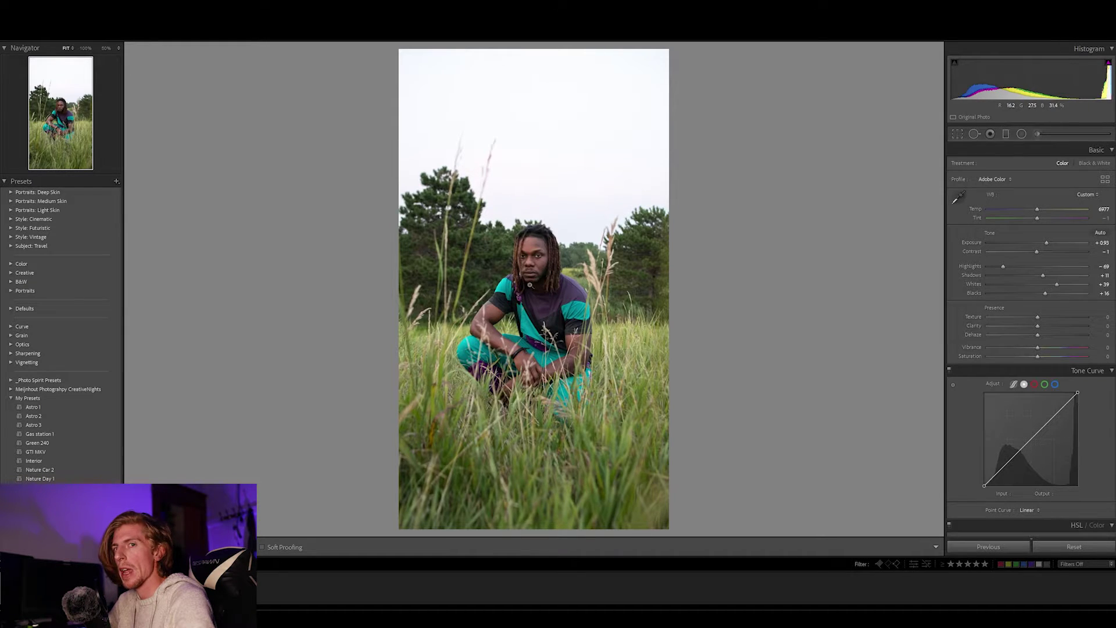
- Place a small radial filter over the subject's chin and neck, and raise its exposure slightly
{"action": "left_click", "coordinate": [1021, 133]}
{"action": "mouse_move", "coordinate": [539, 284]}
{"action": "left_mouse_down"}
{"action": "mouse_move", "coordinate": [519, 297]}
{"action": "mouse_move", "coordinate": [535, 286]}
{"action": "left_mouse_up"}
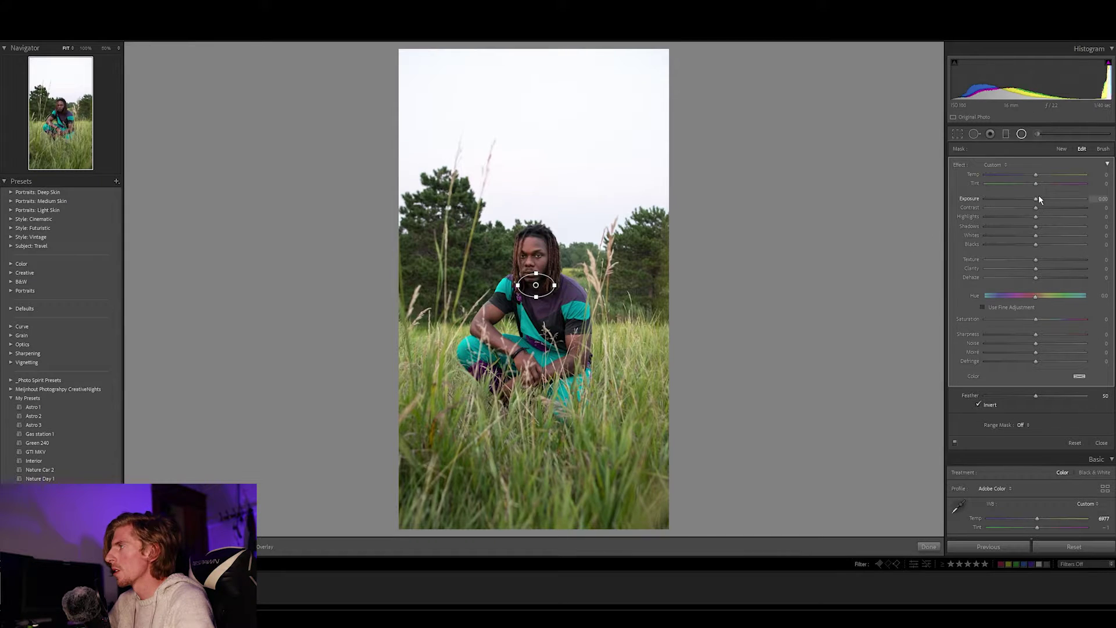
{"action": "left_click_drag", "start_coordinate": [1037, 201], "coordinate": [1042, 201]}
{"action": "key", "text": "shift+m"}
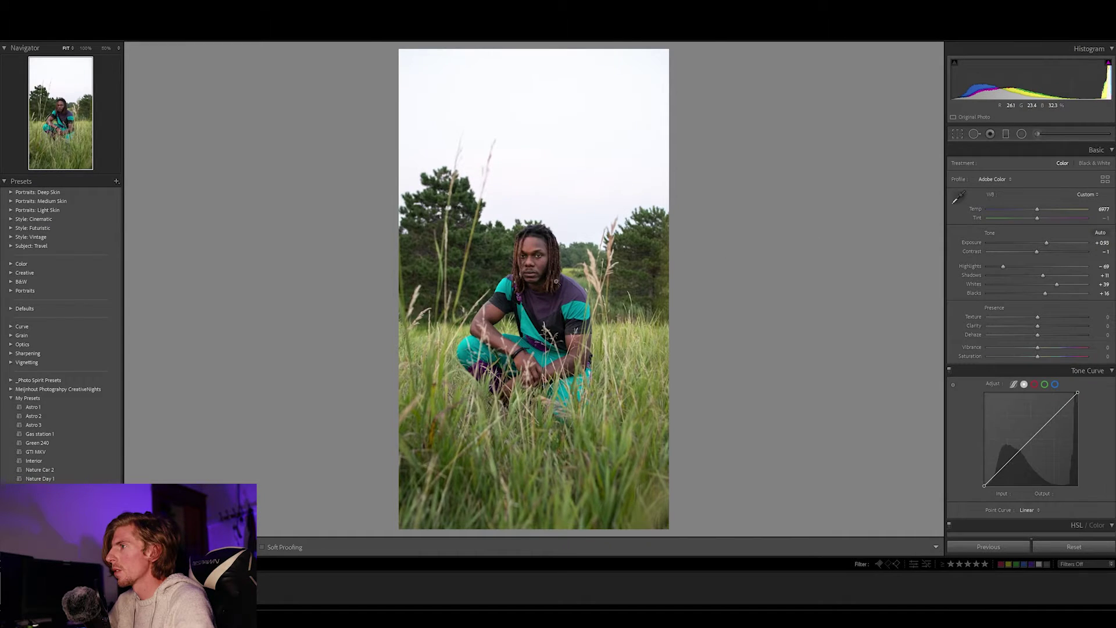
- Inspect the subject's face and neck at 100%, and return to the whole photo
{"action": "left_click", "coordinate": [548, 284]}
{"action": "left_click_drag", "start_coordinate": [565, 291], "coordinate": [545, 304]}
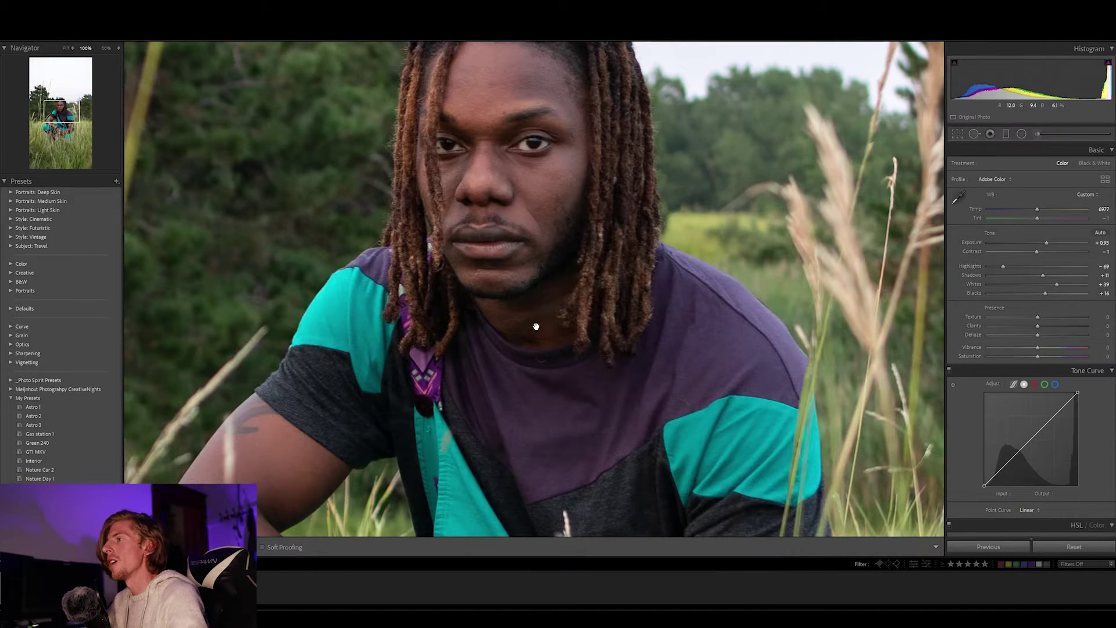
{"action": "left_click", "coordinate": [536, 327]}
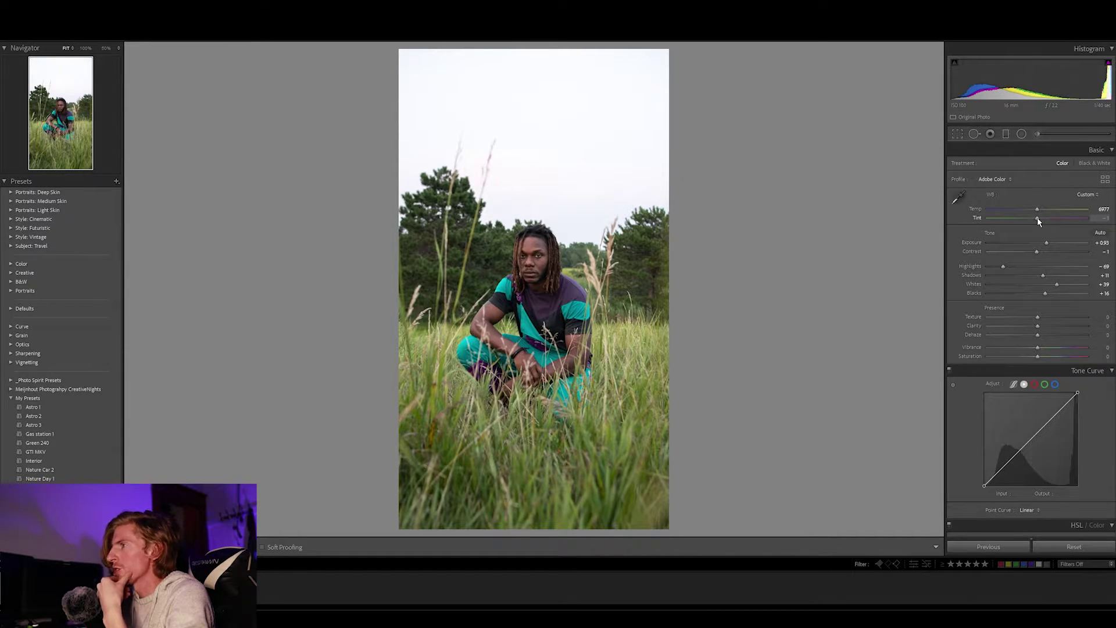
- Try shifting the photo's Tint to -12, to -63 and toward magenta, and reset it to its previous value
{"action": "left_click_drag", "start_coordinate": [1038, 221], "coordinate": [1035, 221]}
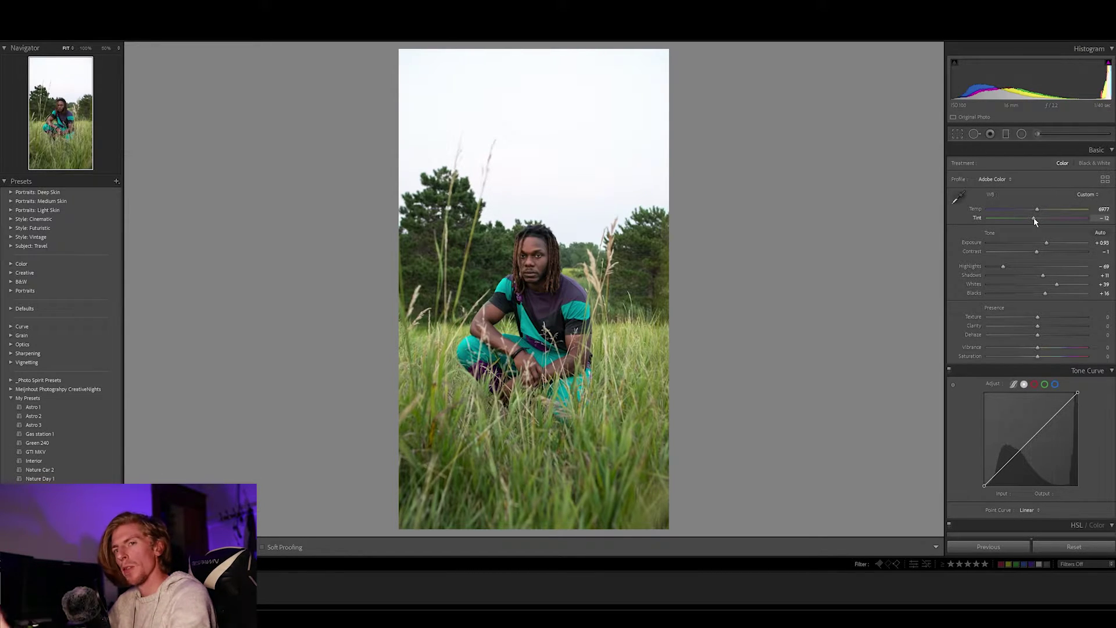
{"action": "left_click_drag", "start_coordinate": [1034, 220], "coordinate": [1017, 220]}
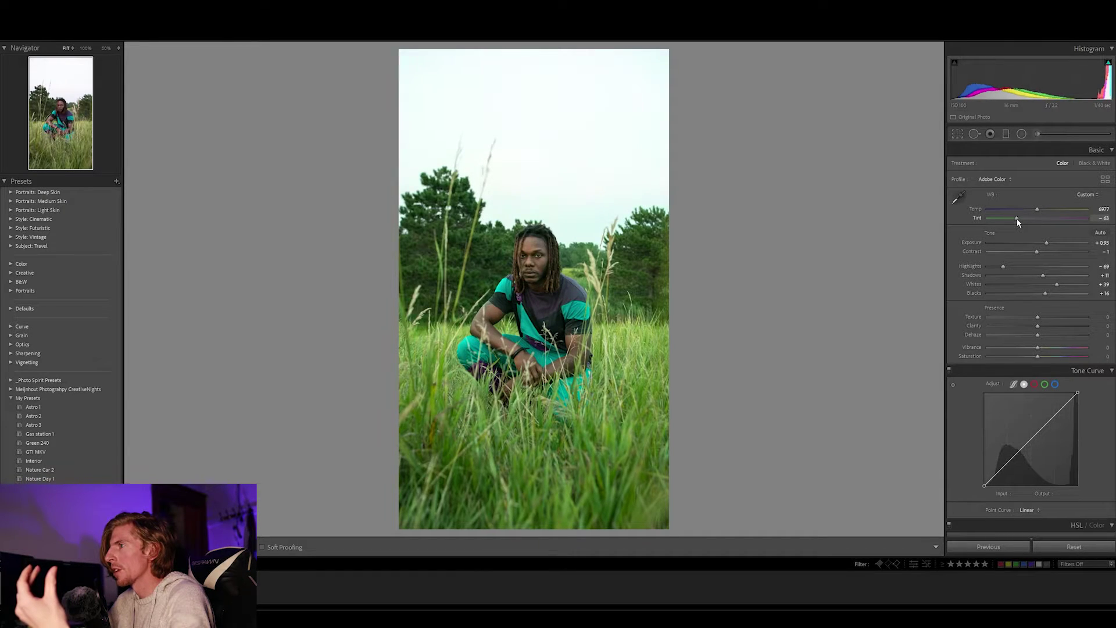
{"action": "left_click_drag", "start_coordinate": [1017, 220], "coordinate": [1053, 219]}
{"action": "double_click", "coordinate": [1054, 220]}
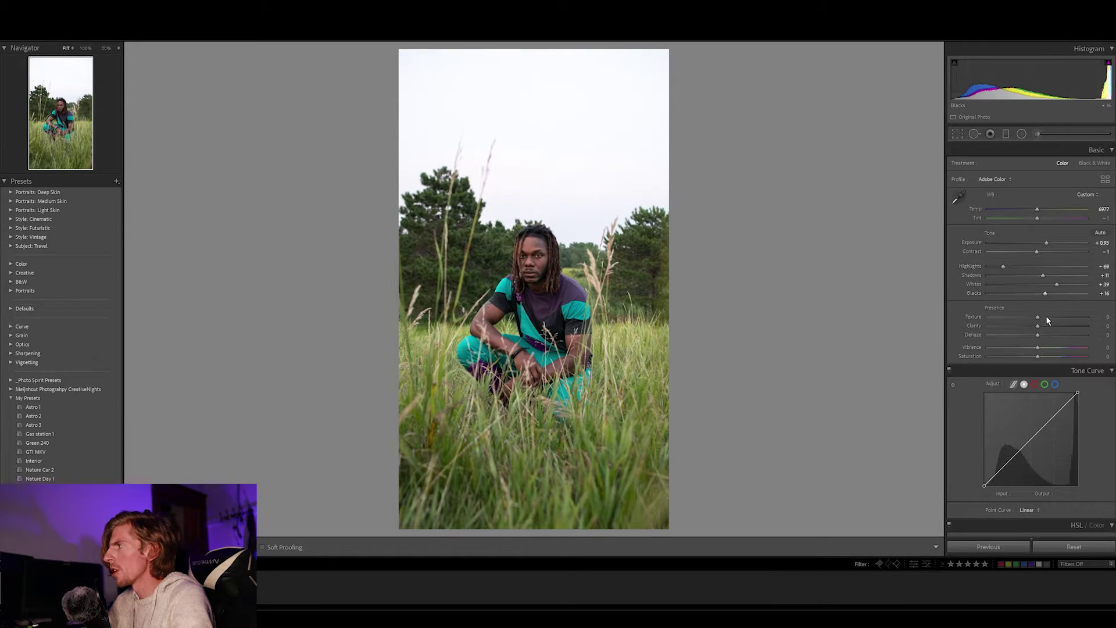
- Try Texture at +57, judging it on the subject's face at 100% and on the whole photo
{"action": "scroll", "coordinate": [1045, 319], "scroll_direction": "down", "scroll_amount": 3}
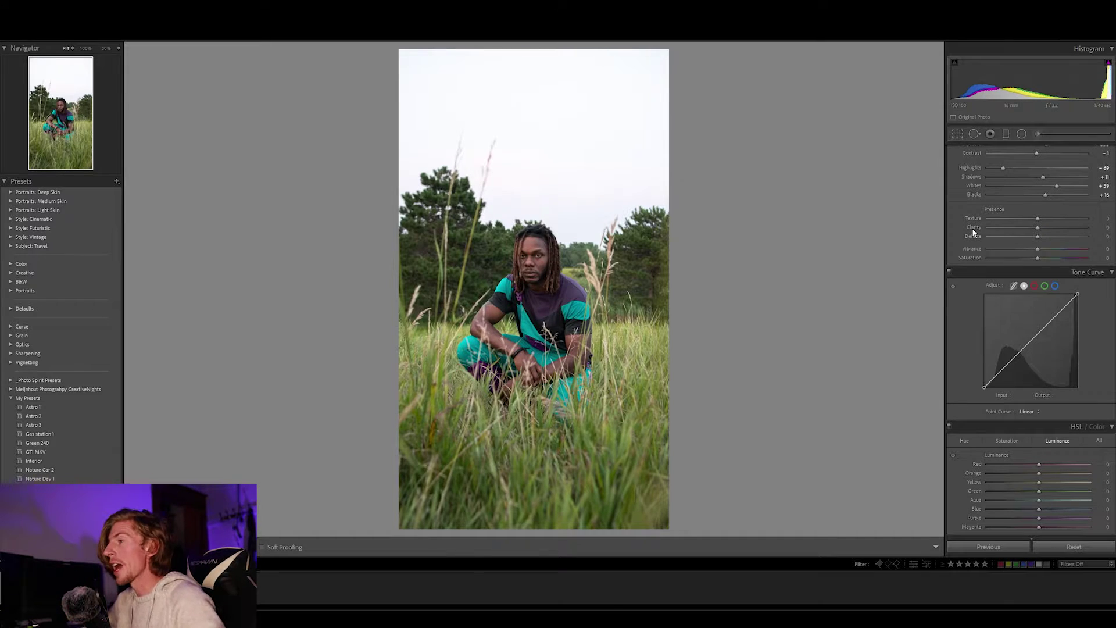
{"action": "left_click", "coordinate": [527, 259]}
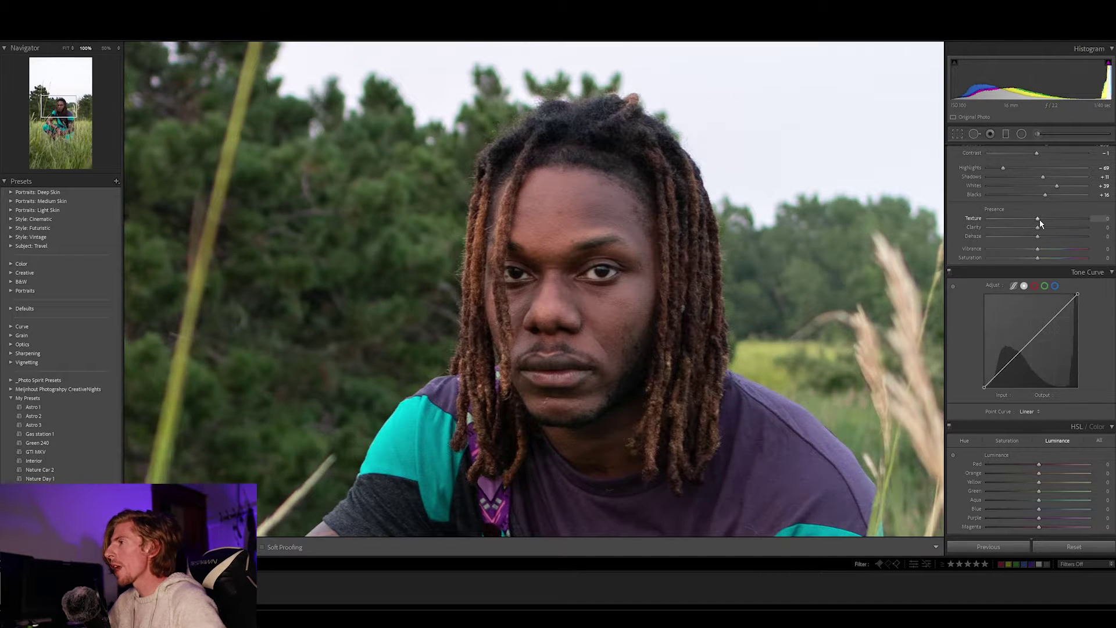
{"action": "left_click_drag", "start_coordinate": [1039, 220], "coordinate": [1068, 219]}
{"action": "left_click", "coordinate": [664, 300]}
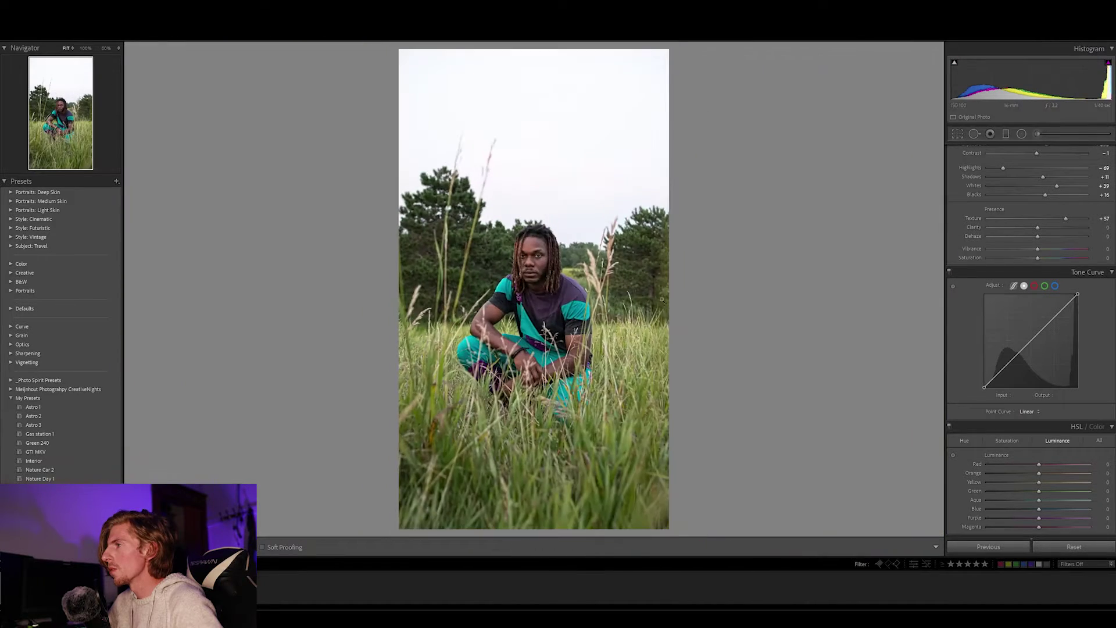
- Enlarge the view to 400% and examine the skin texture on the subject's nose, cheek and eyes
{"action": "left_click", "coordinate": [534, 274]}
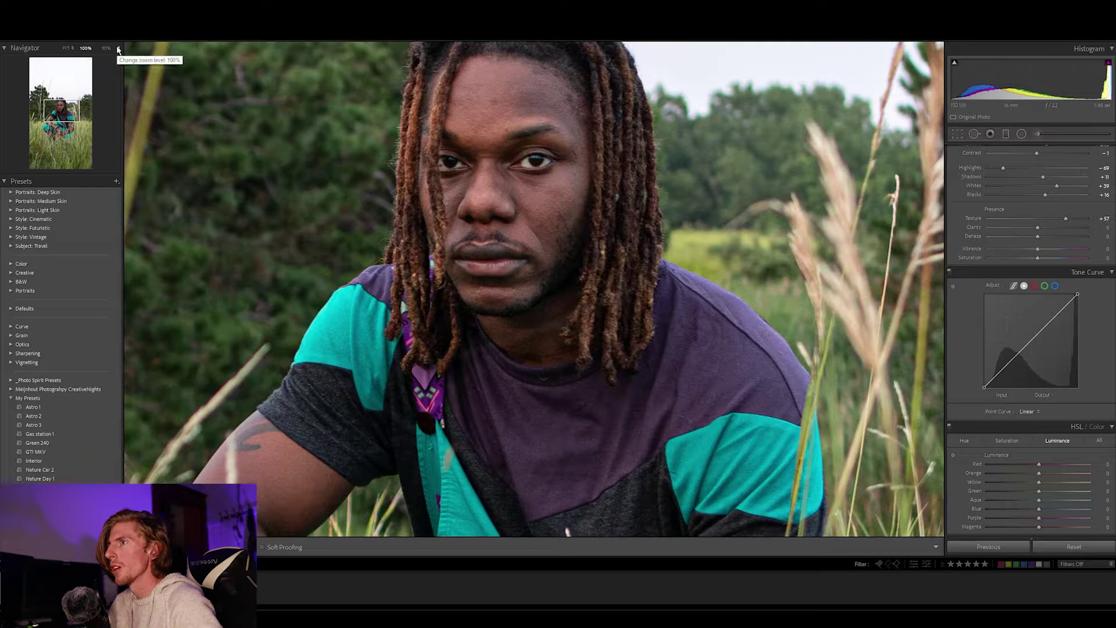
{"action": "left_click", "coordinate": [106, 48]}
{"action": "left_click", "coordinate": [86, 48]}
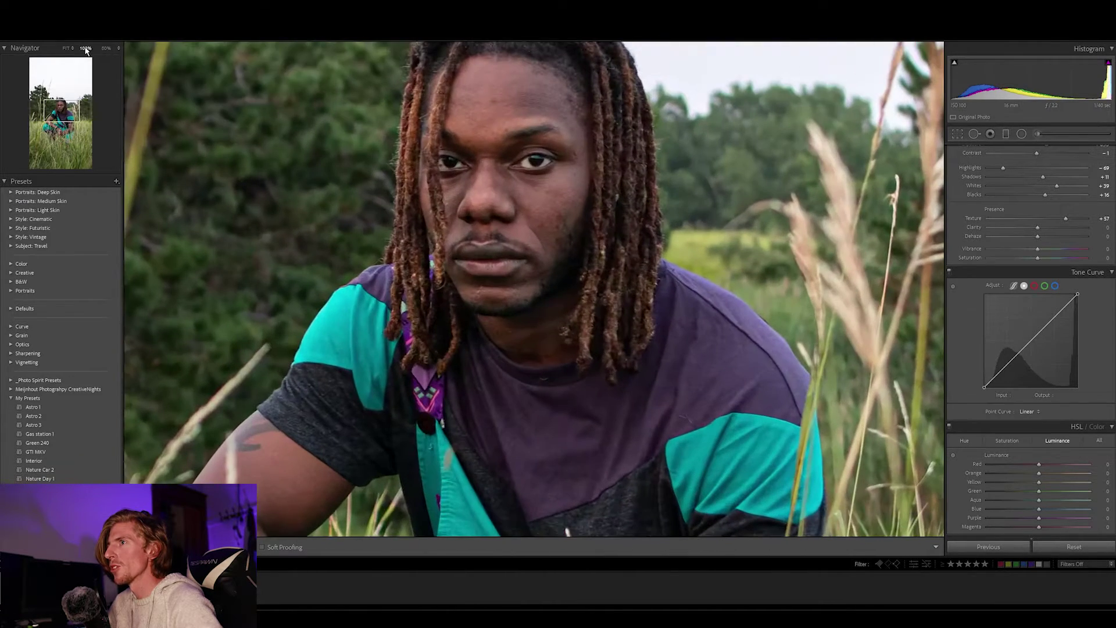
{"action": "left_click", "coordinate": [107, 48]}
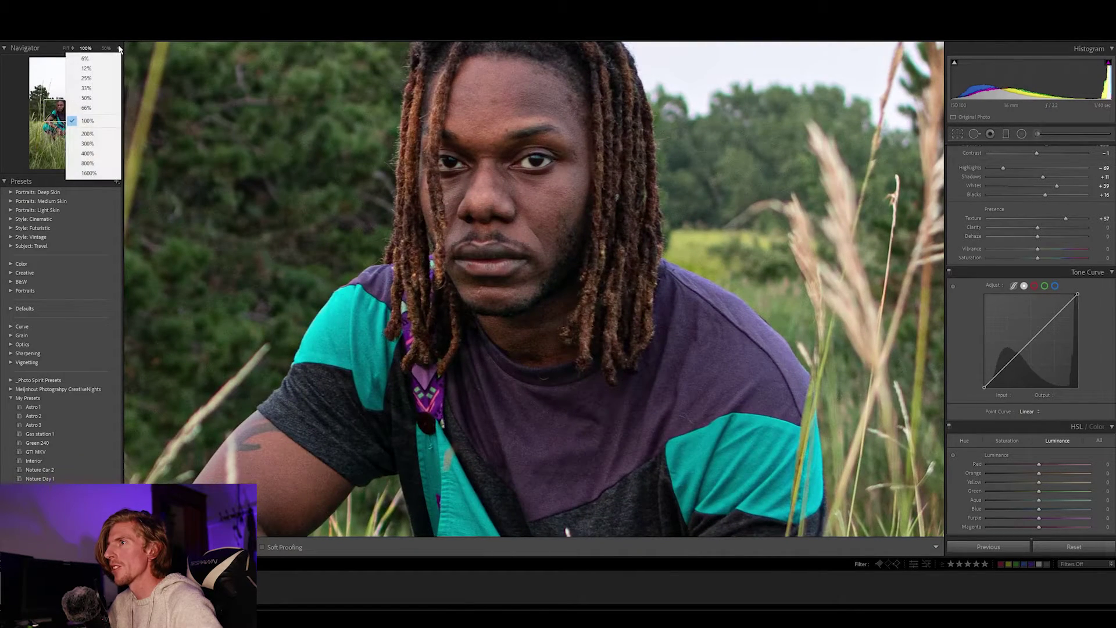
{"action": "left_click", "coordinate": [97, 153]}
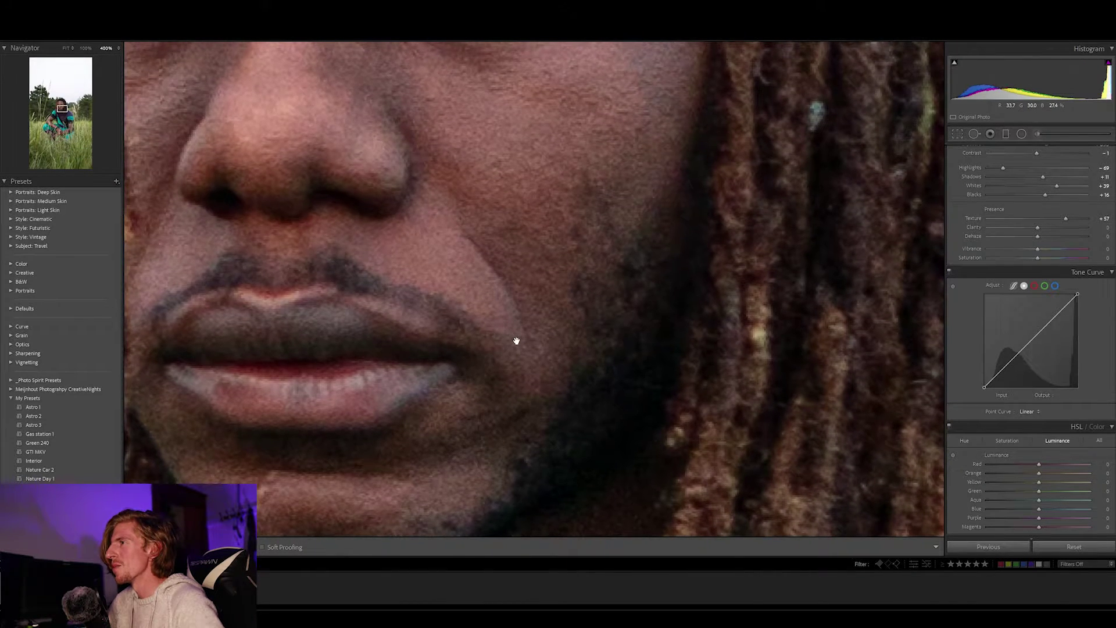
{"action": "left_click_drag", "start_coordinate": [523, 192], "coordinate": [521, 342]}
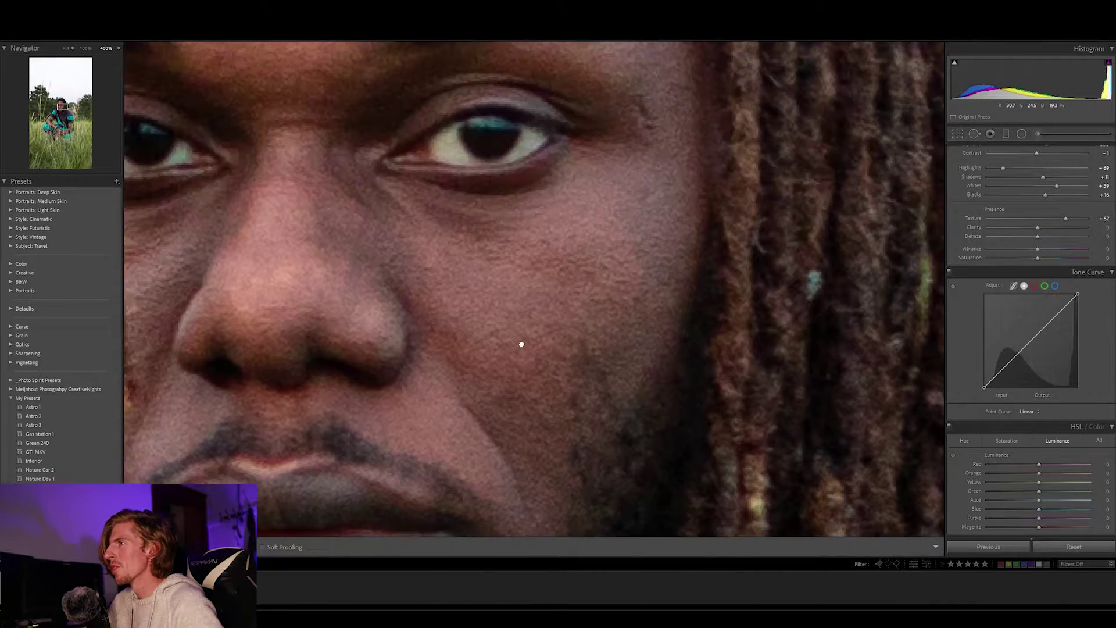
{"action": "left_click_drag", "start_coordinate": [618, 231], "coordinate": [610, 167]}
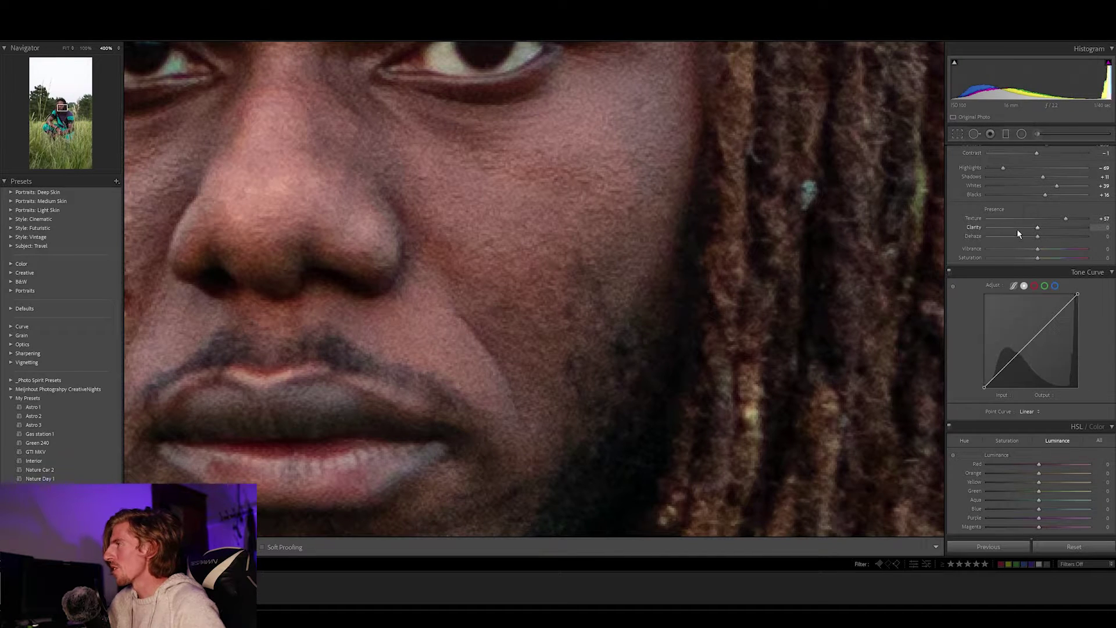
- Try Texture at +50, -19, +34 and -47, comparing the effect on the enlarged facial skin
{"action": "left_click_drag", "start_coordinate": [1060, 219], "coordinate": [1050, 219]}
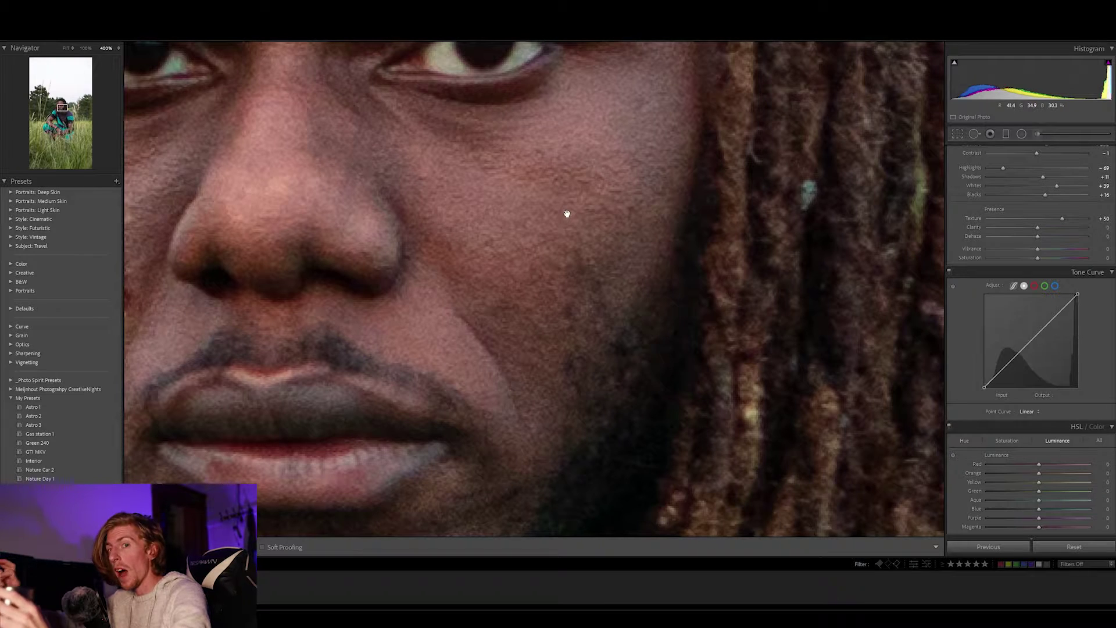
{"action": "left_click_drag", "start_coordinate": [1062, 218], "coordinate": [1027, 219]}
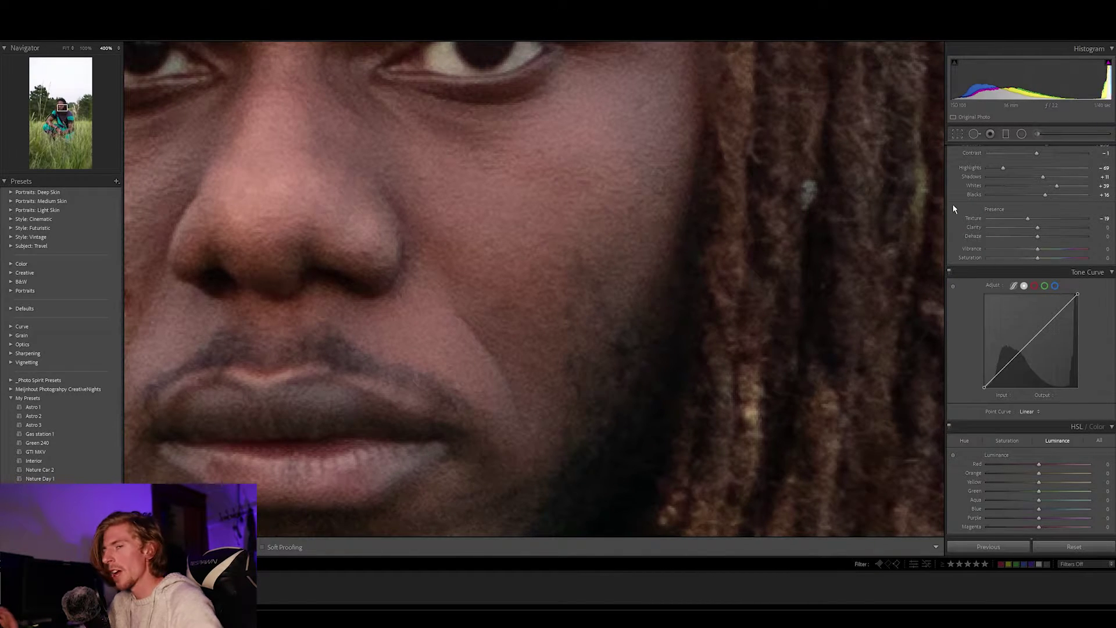
{"action": "left_click_drag", "start_coordinate": [1024, 217], "coordinate": [1066, 220]}
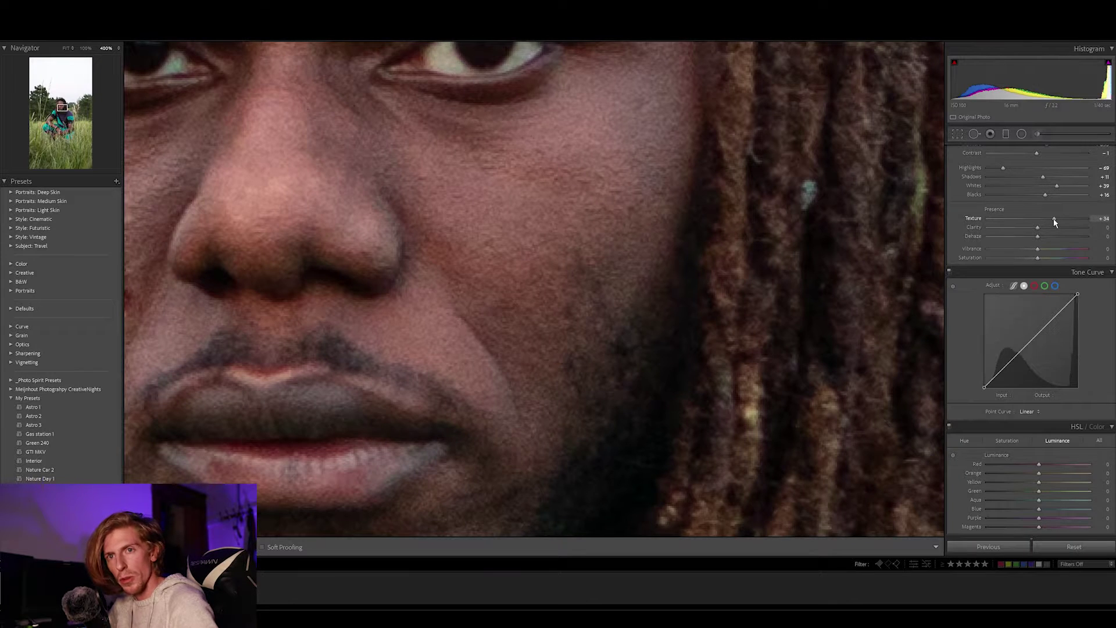
{"action": "left_click_drag", "start_coordinate": [1055, 222], "coordinate": [1015, 222]}
- Try Texture at +41 while viewing the whole photo, and reset it to 0
{"action": "key", "text": "z"}
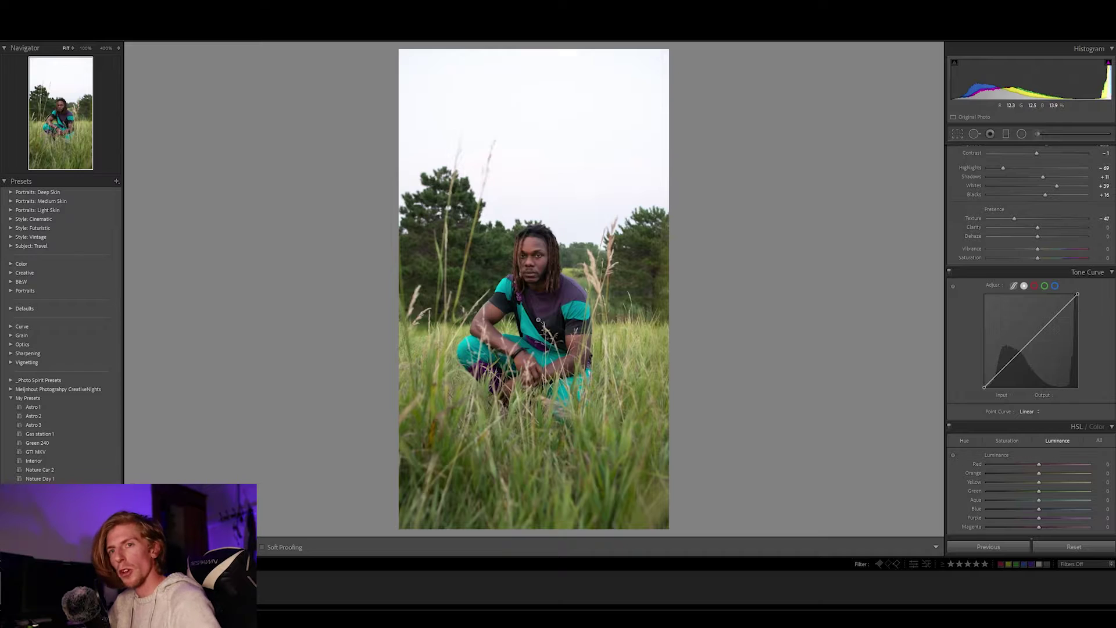
{"action": "left_click_drag", "start_coordinate": [1017, 218], "coordinate": [1057, 219]}
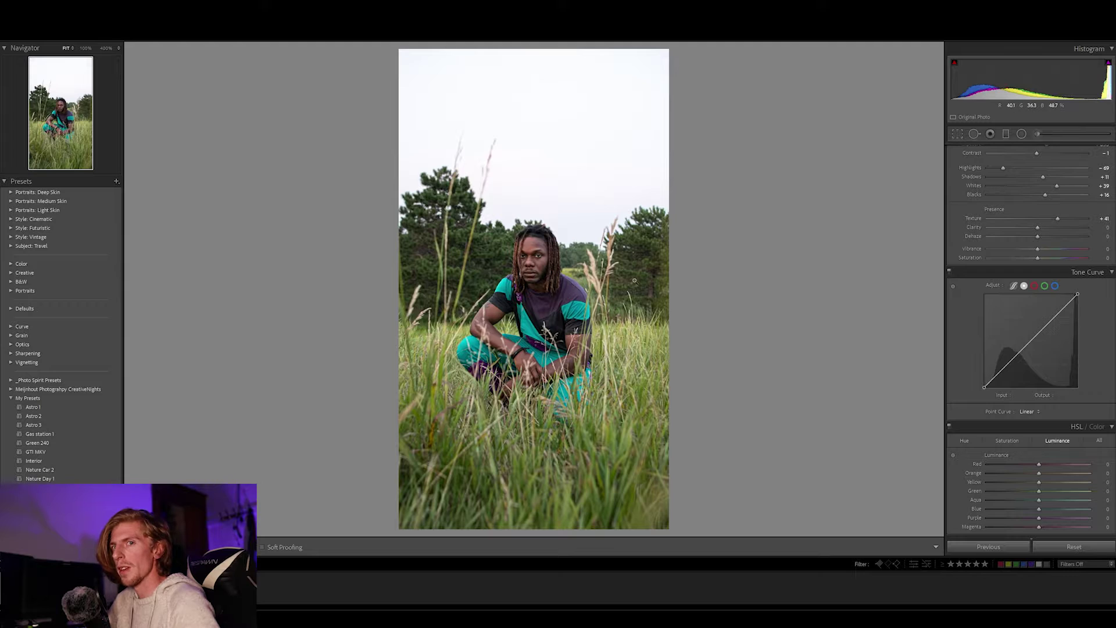
{"action": "double_click", "coordinate": [1043, 218]}
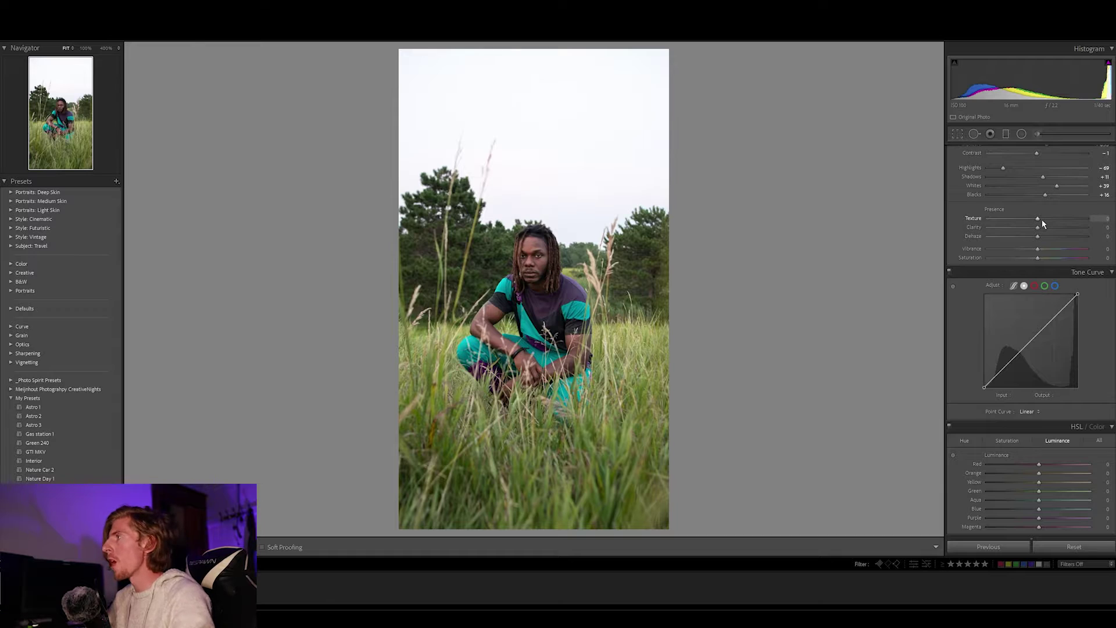
- Draw a tilted oval radial filter around the subject's face, and try adjusting its Texture
{"action": "left_click", "coordinate": [1038, 134]}
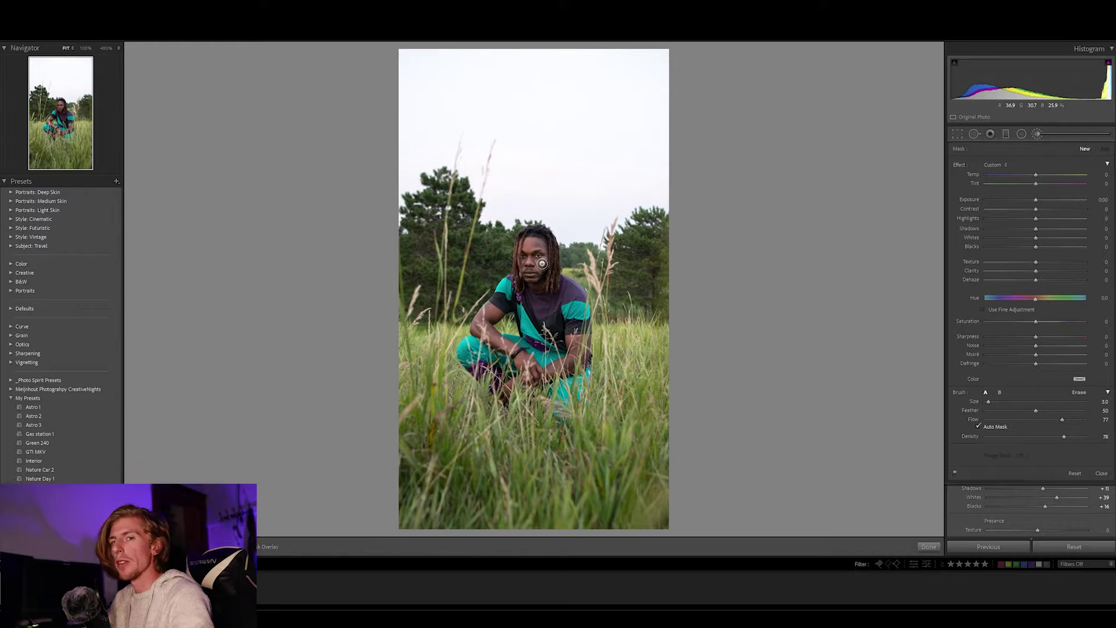
{"action": "scroll", "coordinate": [561, 282], "scroll_direction": "up", "scroll_amount": 4}
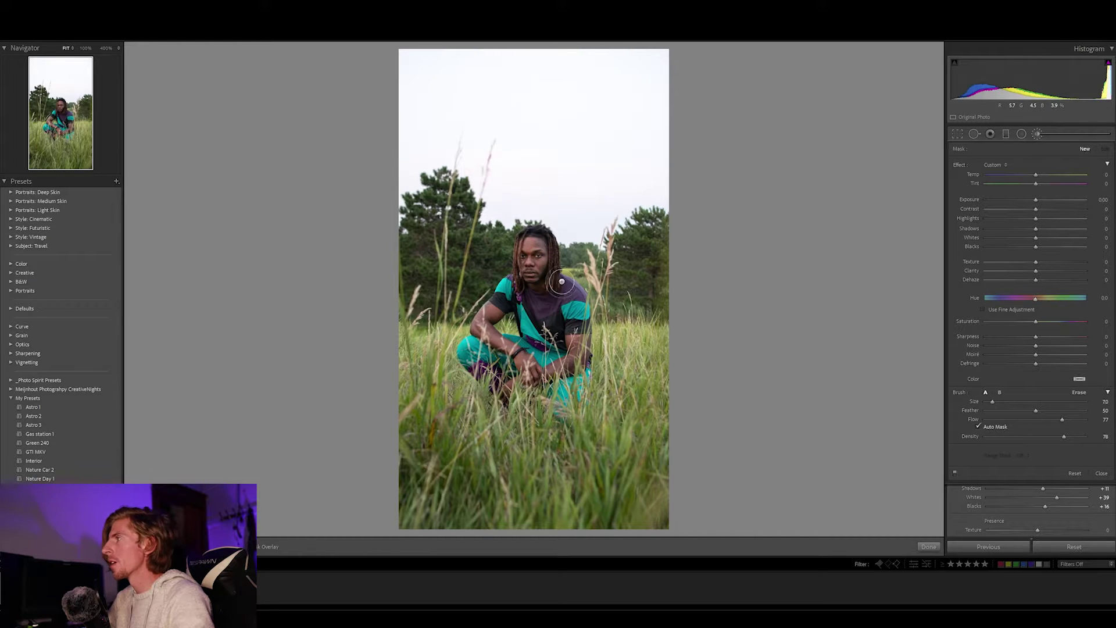
{"action": "left_click", "coordinate": [1023, 134]}
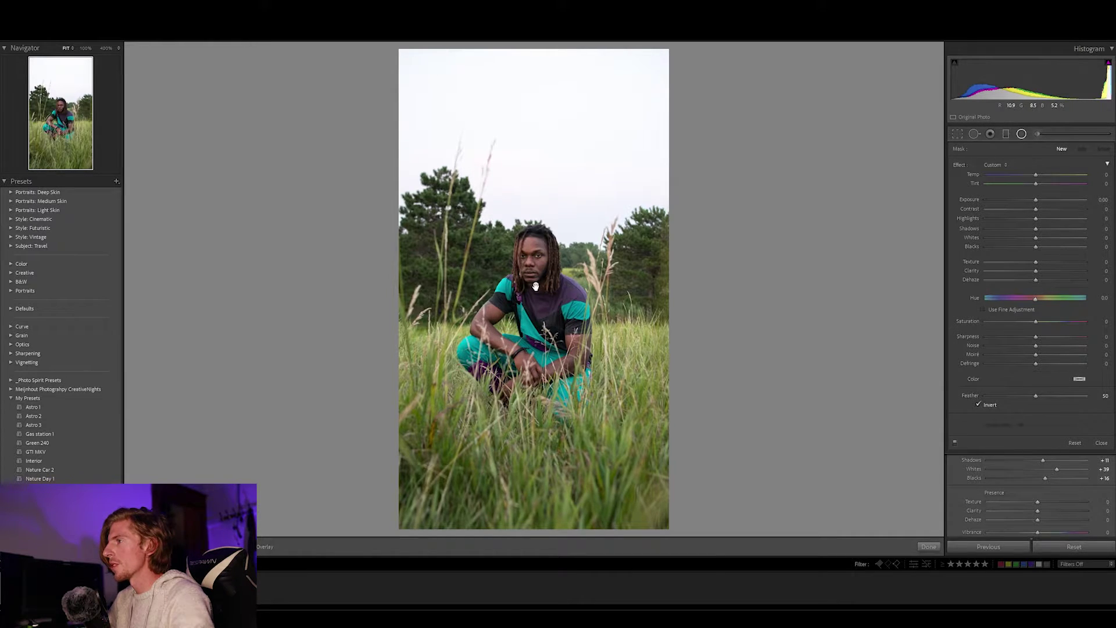
{"action": "left_click_drag", "start_coordinate": [535, 286], "coordinate": [555, 297]}
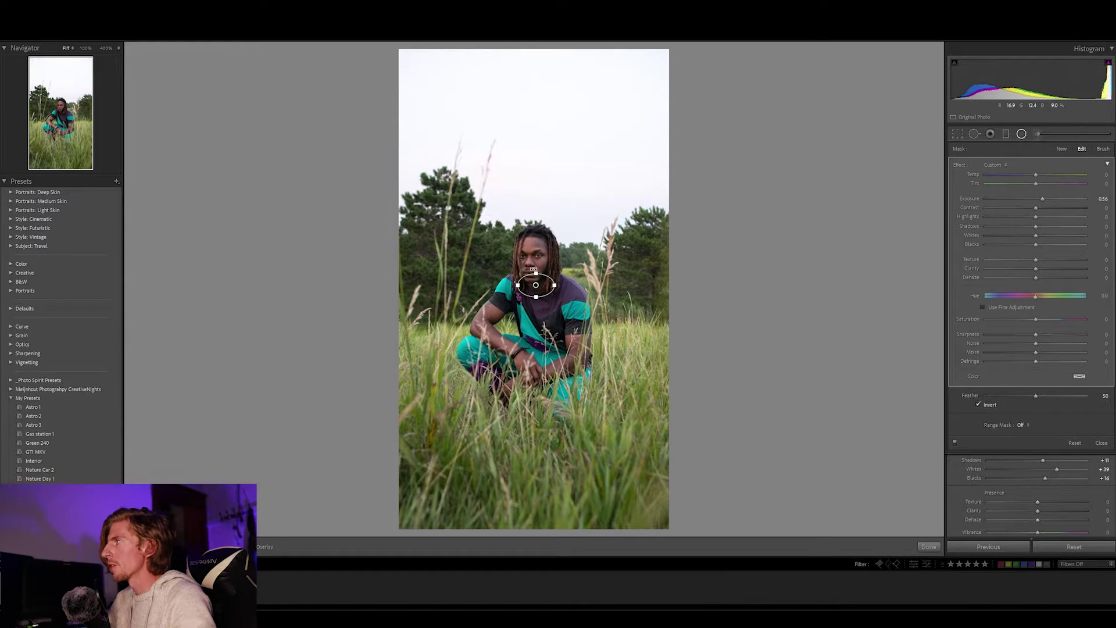
{"action": "left_click", "coordinate": [524, 265]}
{"action": "left_click_drag", "start_coordinate": [523, 265], "coordinate": [553, 252]}
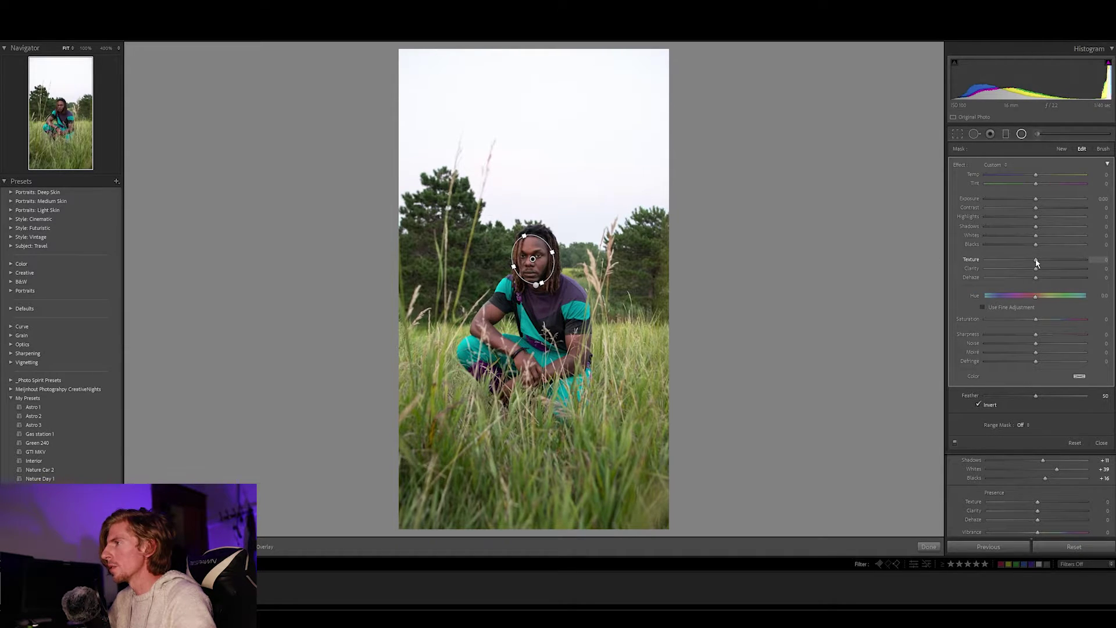
{"action": "left_click_drag", "start_coordinate": [1034, 262], "coordinate": [1033, 262]}
{"action": "left_click", "coordinate": [1021, 135]}
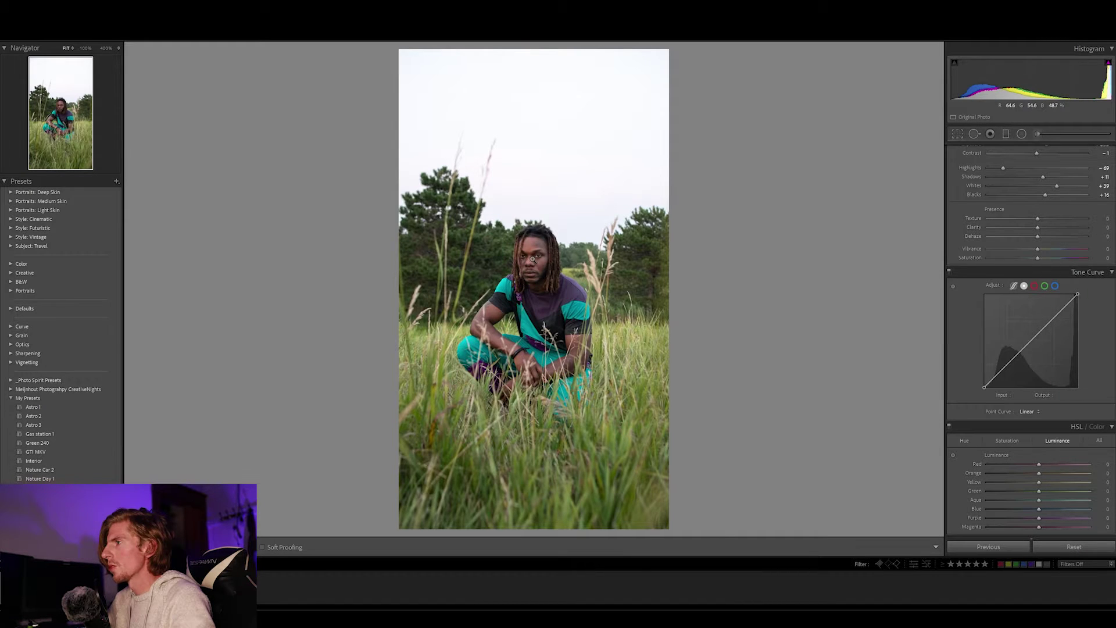
- Inspect the subject's face up close, and return to the whole photo and the basic adjustments
{"action": "left_click", "coordinate": [533, 259]}
{"action": "left_click_drag", "start_coordinate": [548, 304], "coordinate": [592, 256]}
{"action": "left_click", "coordinate": [593, 256]}
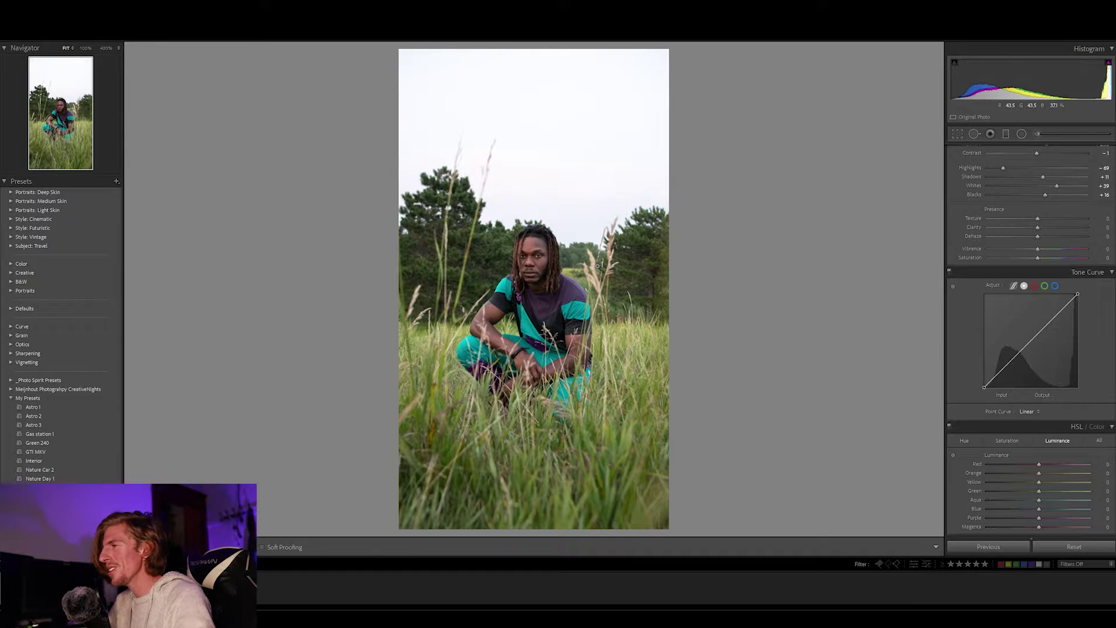
{"action": "scroll", "coordinate": [1041, 230], "scroll_direction": "up", "scroll_amount": 3}
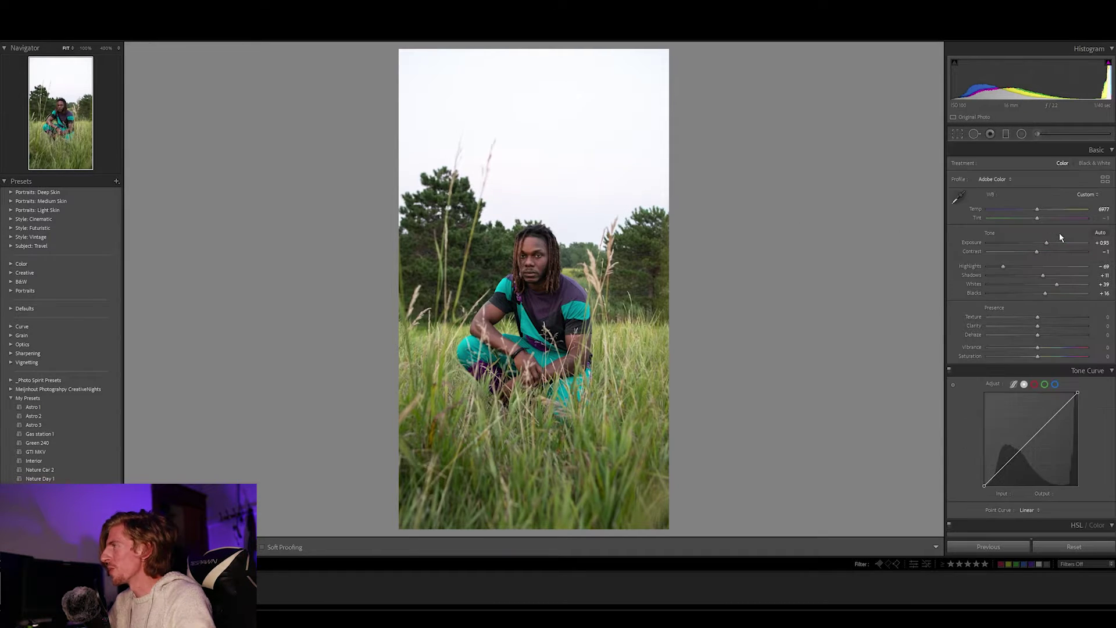
- Fit an upright oval radial filter around the subject's face, checking the affected area with the mask overlay
{"action": "left_click", "coordinate": [1021, 134]}
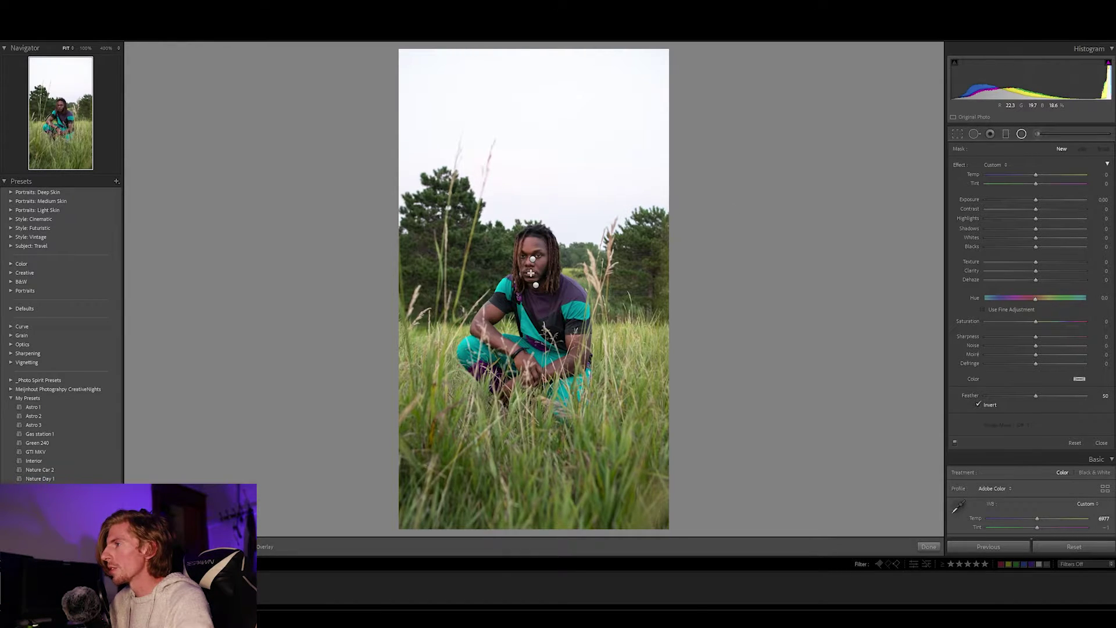
{"action": "mouse_move", "coordinate": [533, 256]}
{"action": "left_mouse_down"}
{"action": "mouse_move", "coordinate": [549, 260]}
{"action": "mouse_move", "coordinate": [532, 260]}
{"action": "left_mouse_up"}
{"action": "key", "text": "o"}
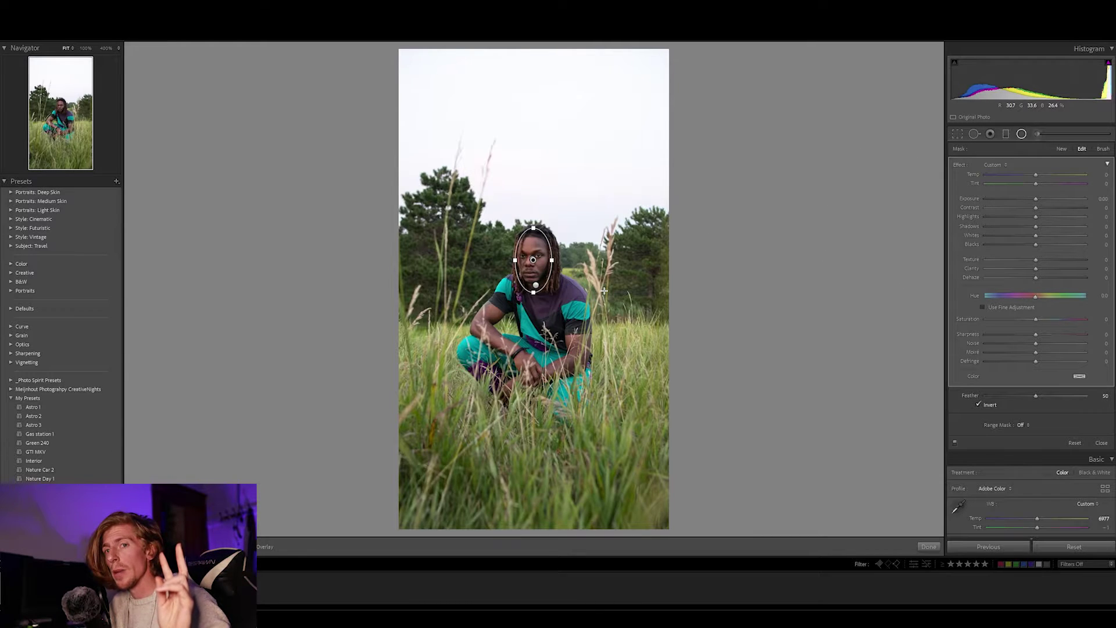
- Try an Exposure change on the face filter with Invert switched off, and turn Invert back on
{"action": "left_click", "coordinate": [978, 406]}
{"action": "left_click_drag", "start_coordinate": [1035, 199], "coordinate": [1035, 200]}
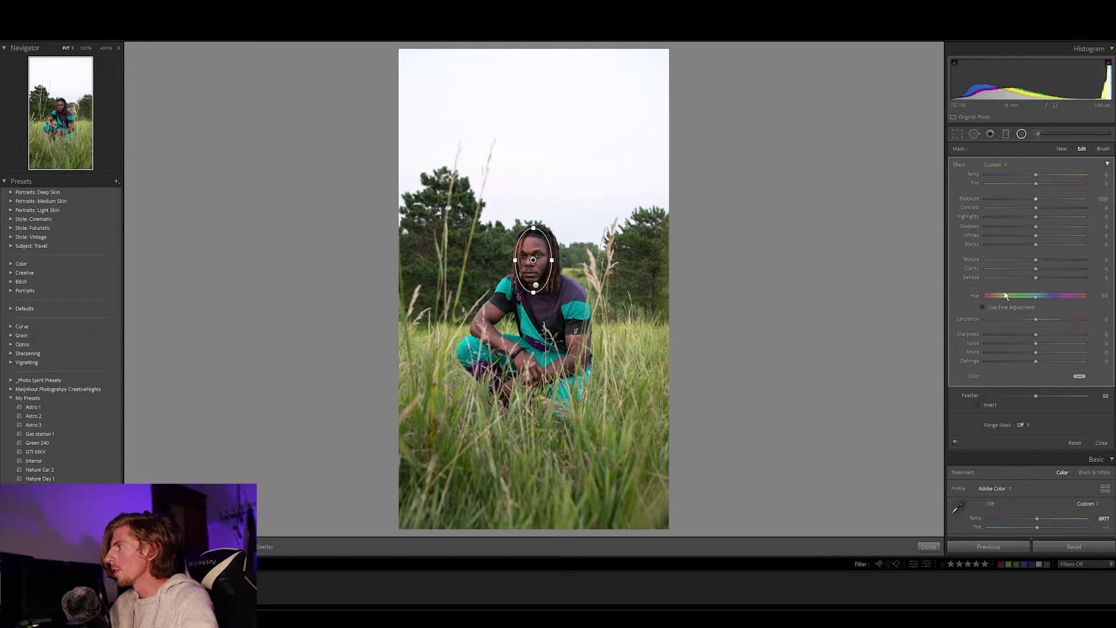
{"action": "left_click", "coordinate": [979, 405]}
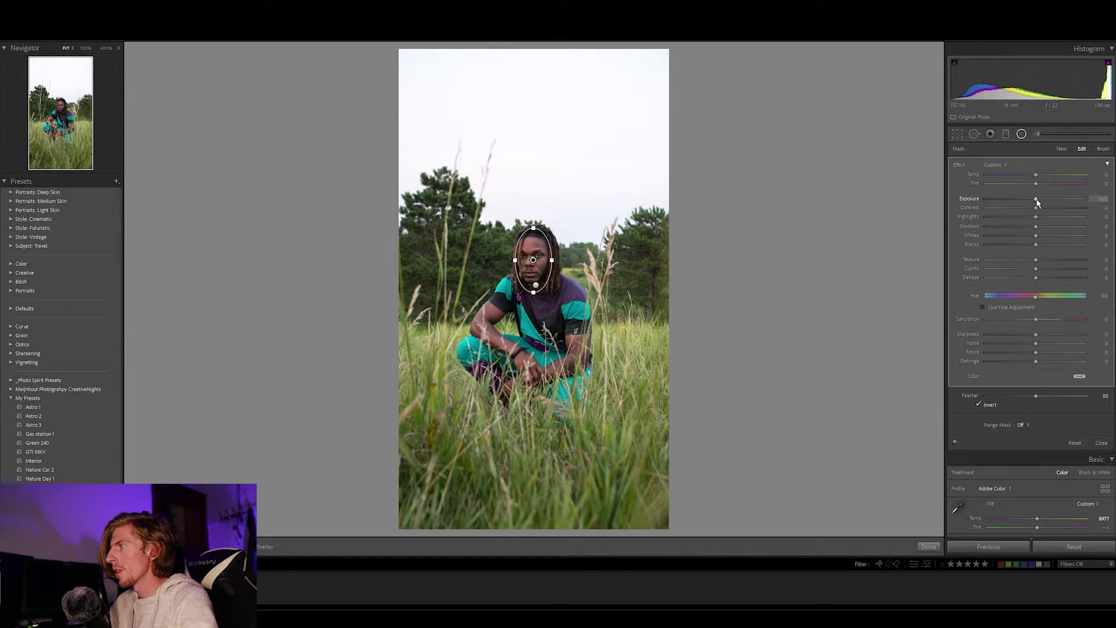
- Set the face radial filter's Exposure to 0.23, and finish editing the filter
{"action": "left_click_drag", "start_coordinate": [1037, 201], "coordinate": [1040, 202]}
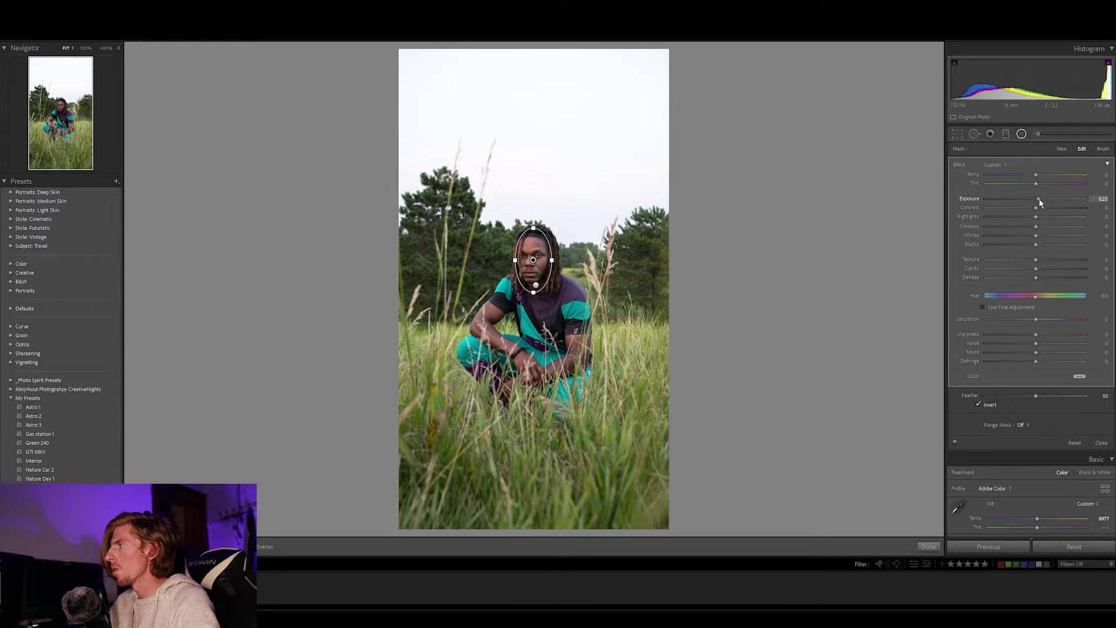
{"action": "left_click_drag", "start_coordinate": [1046, 202], "coordinate": [1041, 202]}
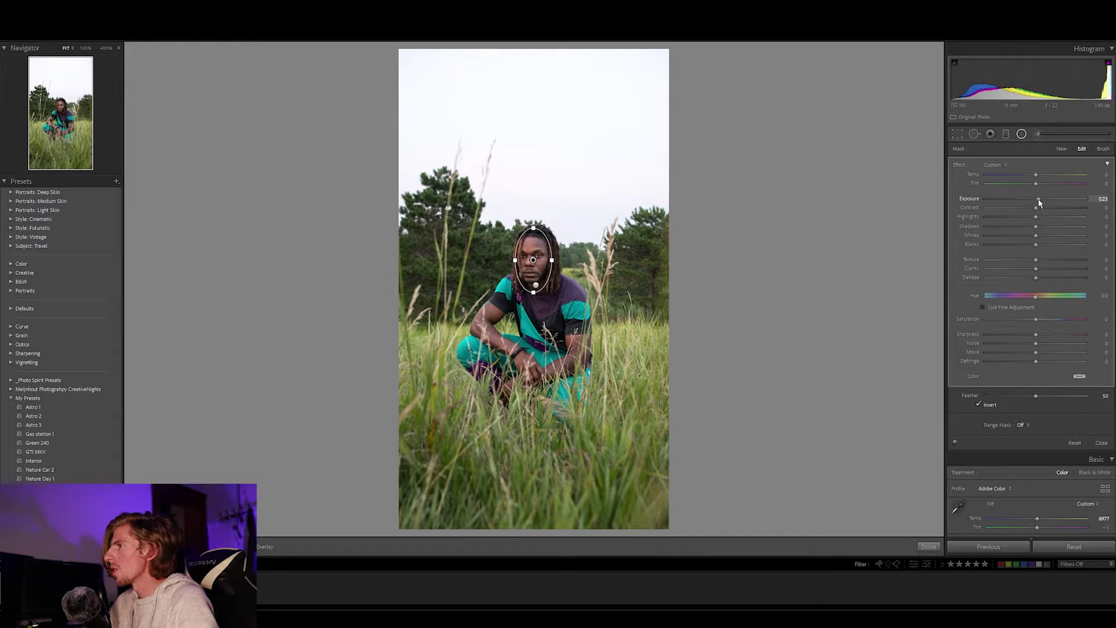
{"action": "left_click", "coordinate": [1022, 134]}
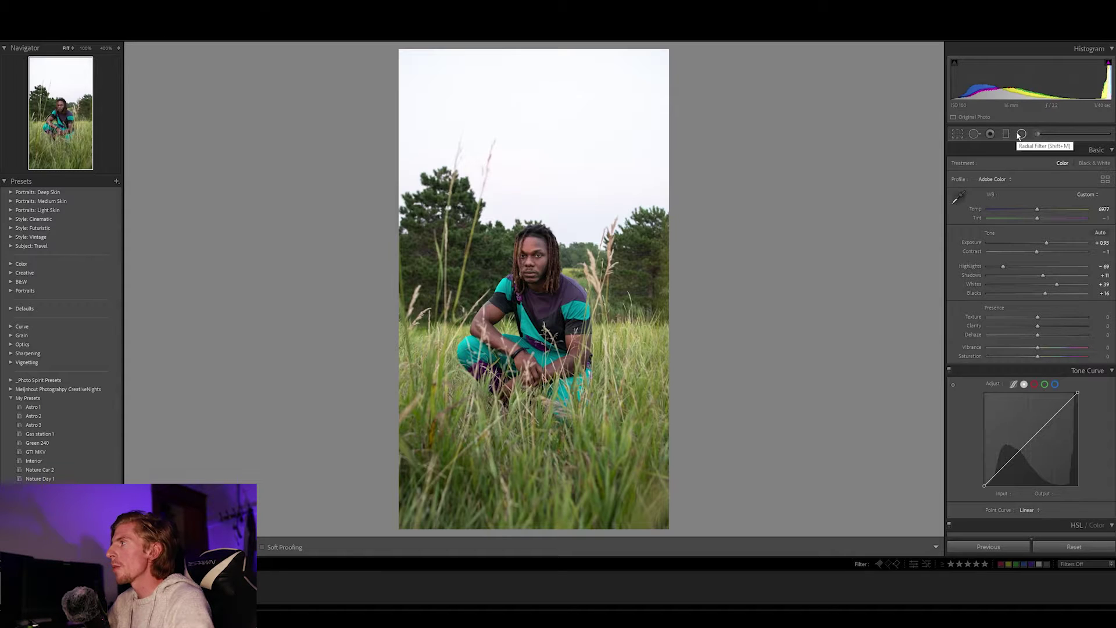
- Draw a graduated filter over the sky, fading from the photo's upper edge down to the treetops
{"action": "left_click", "coordinate": [1020, 134]}
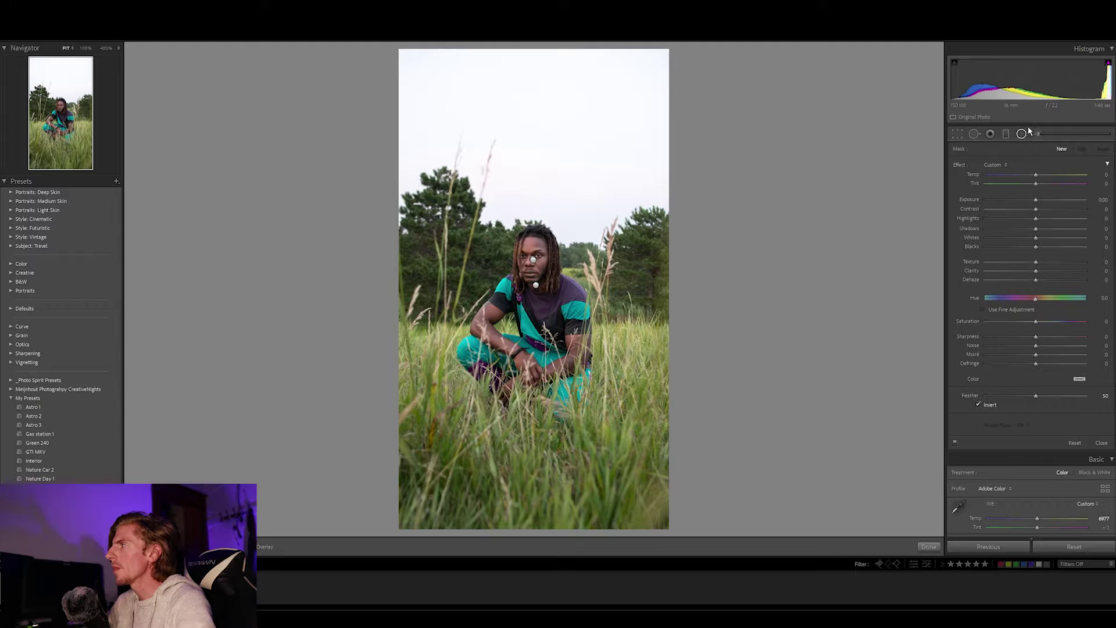
{"action": "left_click", "coordinate": [1005, 134]}
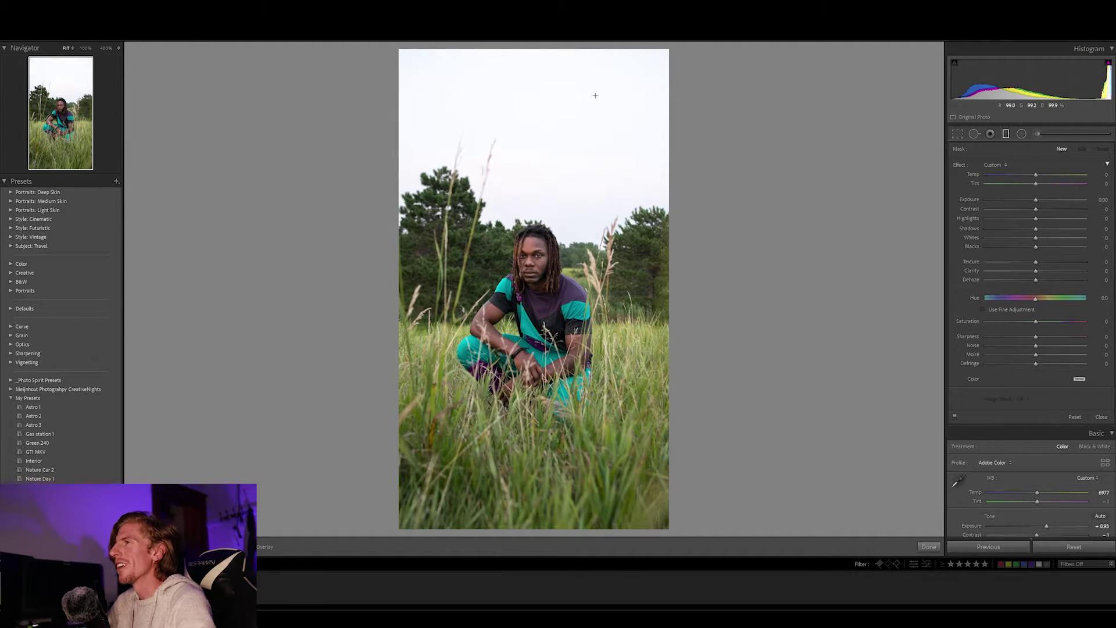
{"action": "left_click_drag", "start_coordinate": [528, 55], "coordinate": [532, 213]}
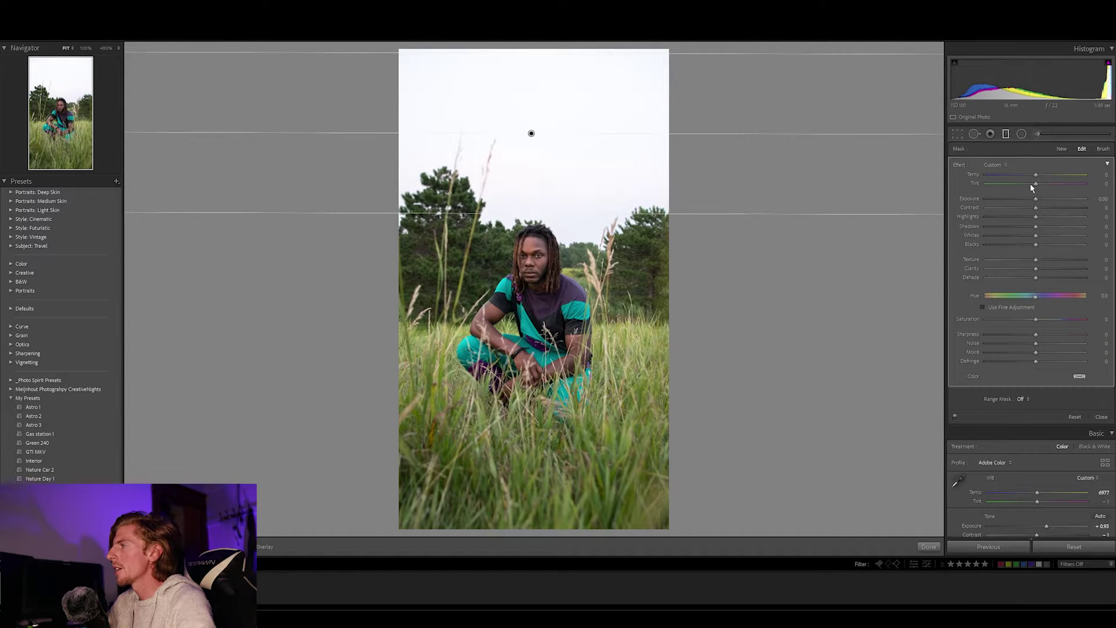
- Try Clarity -100 on the sky filter, inspect the face and trees at 100%, and reset Clarity to 0
{"action": "left_click_drag", "start_coordinate": [1023, 271], "coordinate": [1012, 272]}
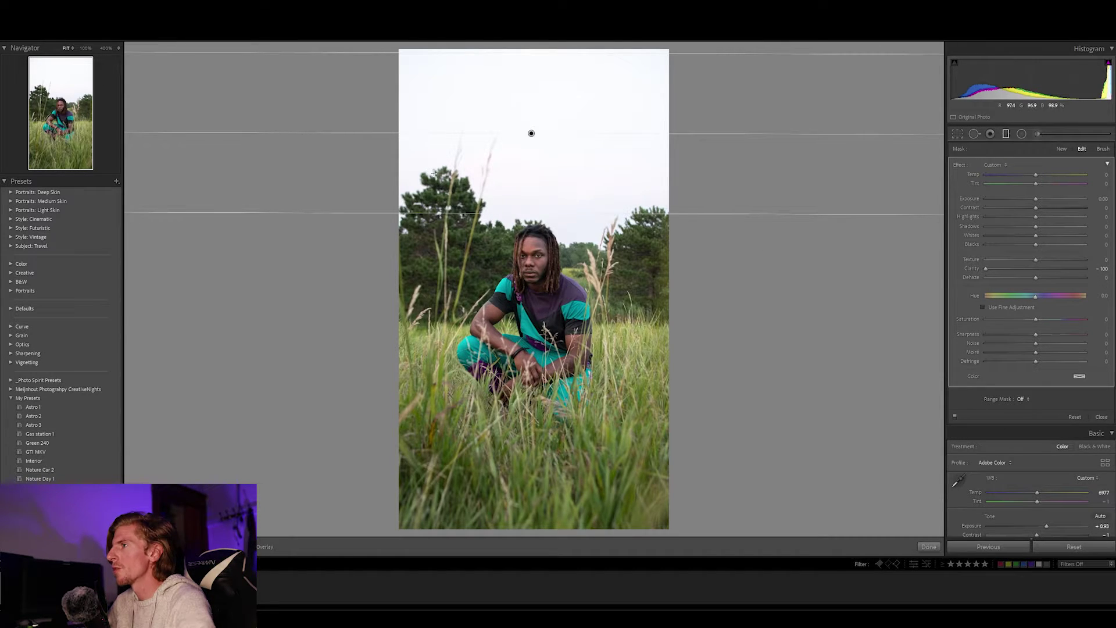
{"action": "left_click", "coordinate": [85, 48]}
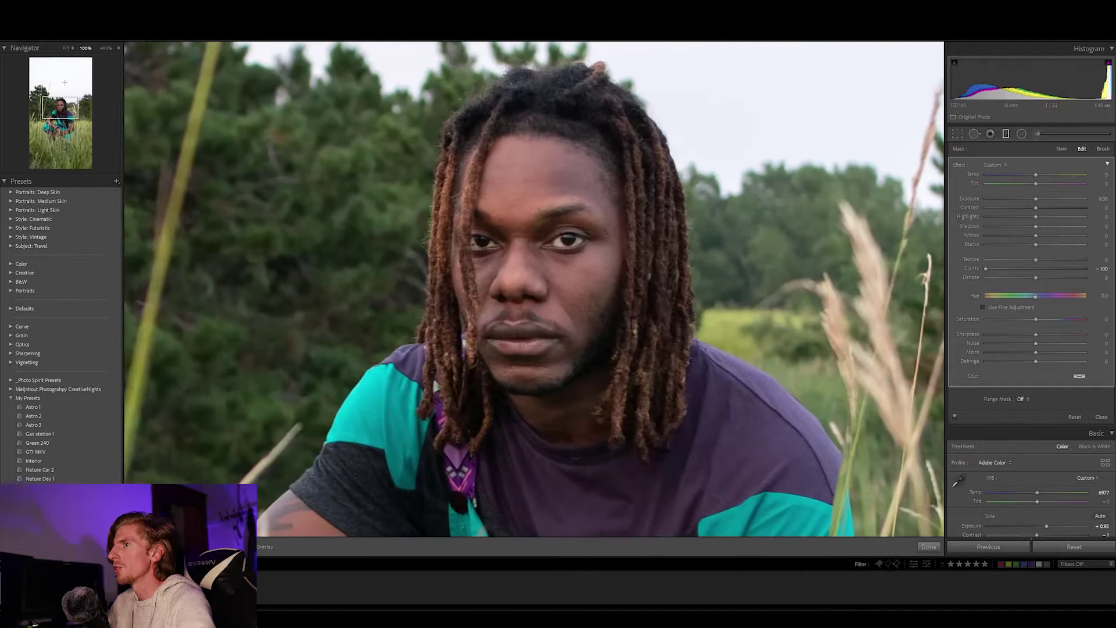
{"action": "left_click", "coordinate": [46, 91]}
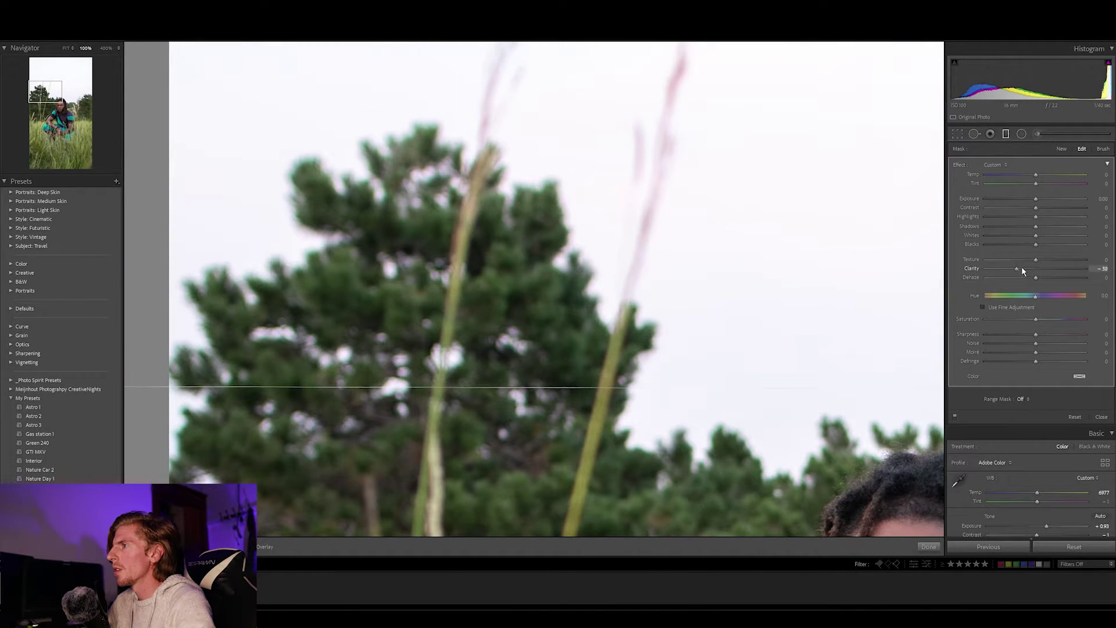
{"action": "mouse_move", "coordinate": [1020, 270]}
{"action": "left_mouse_down"}
{"action": "mouse_move", "coordinate": [972, 269]}
{"action": "mouse_move", "coordinate": [1035, 268]}
{"action": "left_mouse_up"}
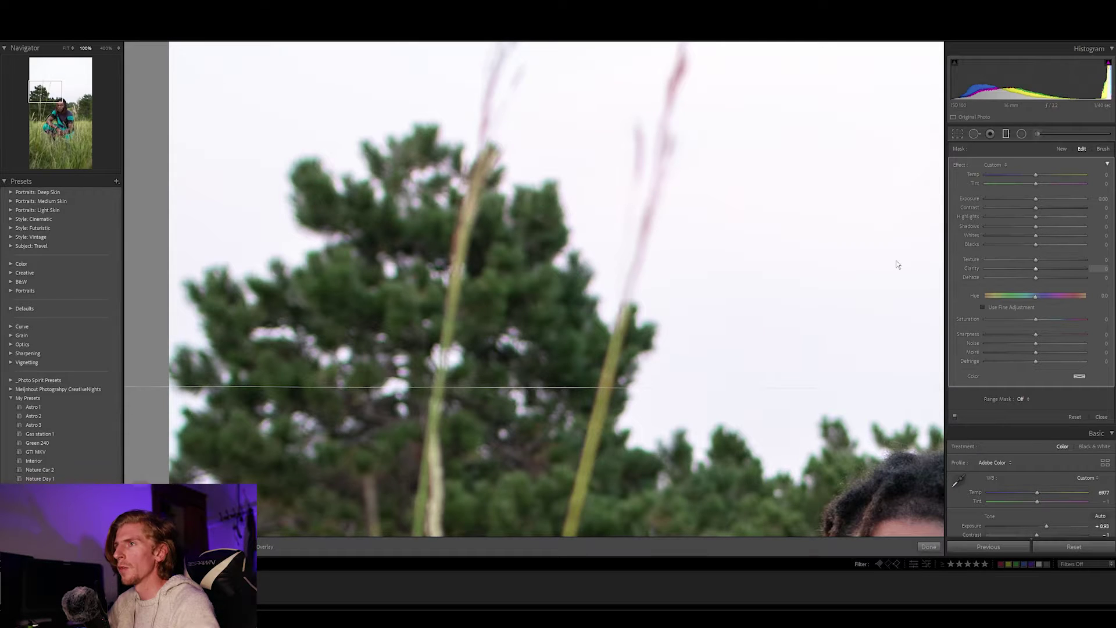
{"action": "left_click", "coordinate": [63, 108]}
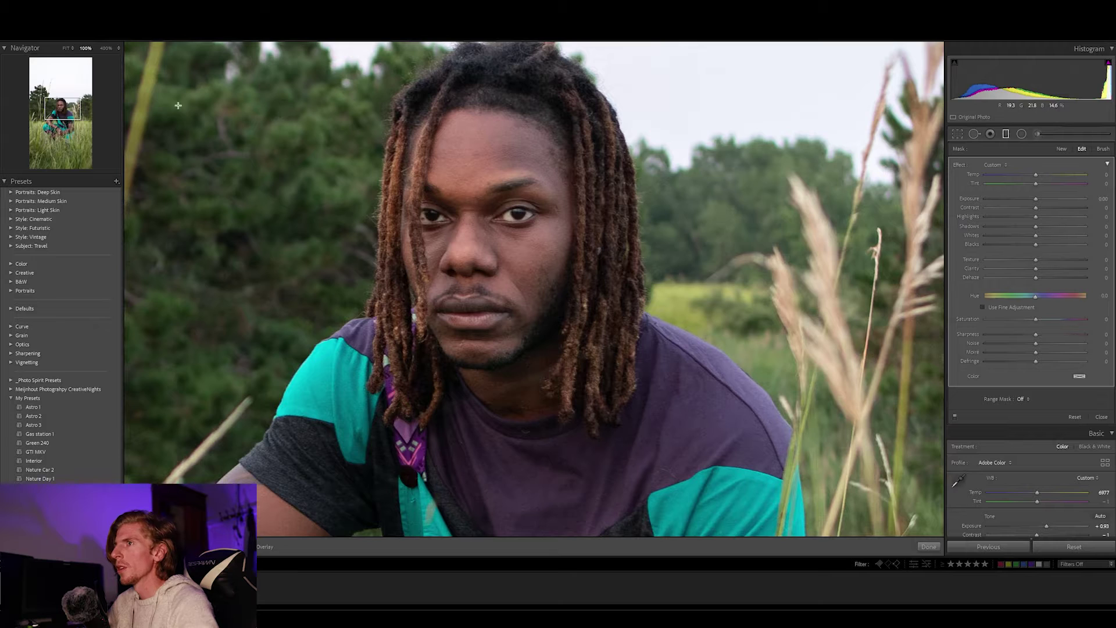
{"action": "left_click", "coordinate": [65, 48]}
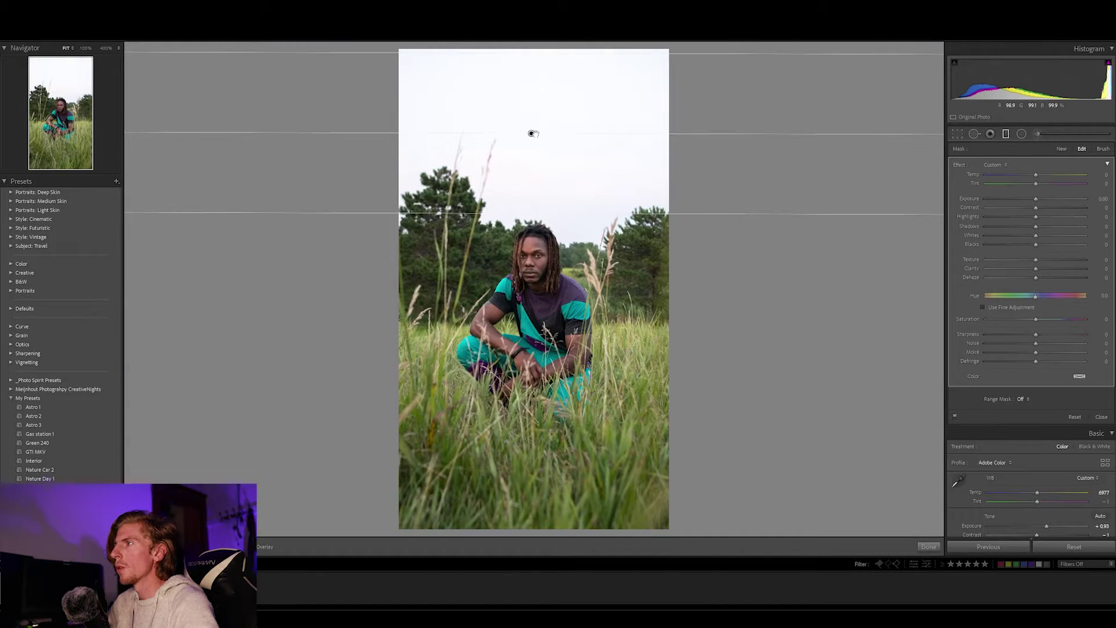
- Check the sky filter's mask overlay, and resize and reposition its transition around the upper half of the trees
{"action": "mouse_move", "coordinate": [532, 134]}
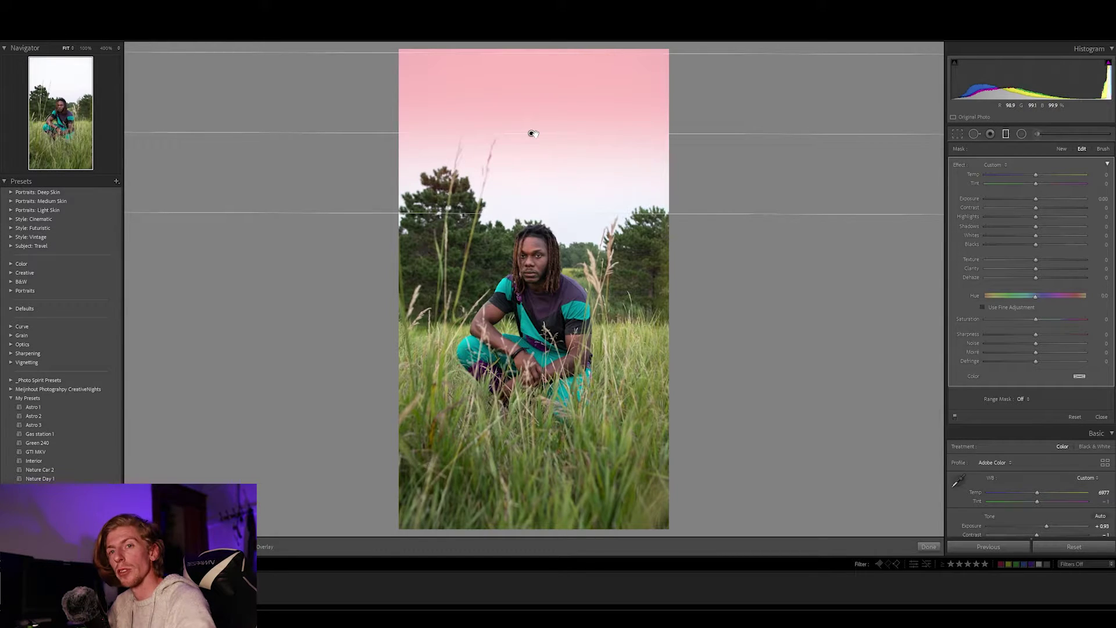
{"action": "left_click_drag", "start_coordinate": [570, 217], "coordinate": [558, 102]}
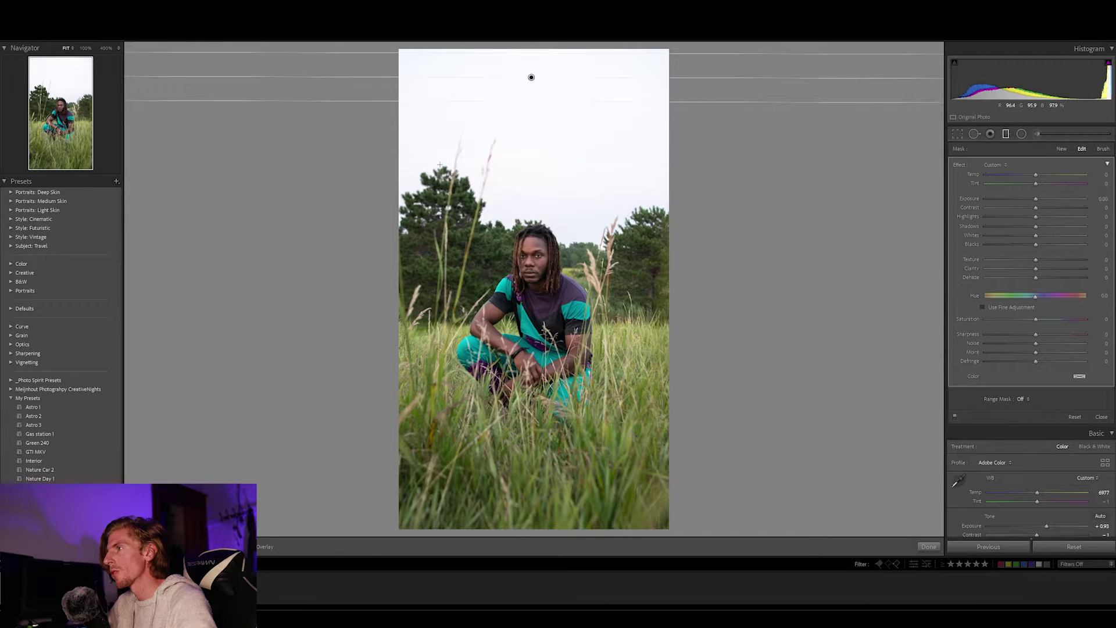
{"action": "left_click_drag", "start_coordinate": [531, 78], "coordinate": [534, 172]}
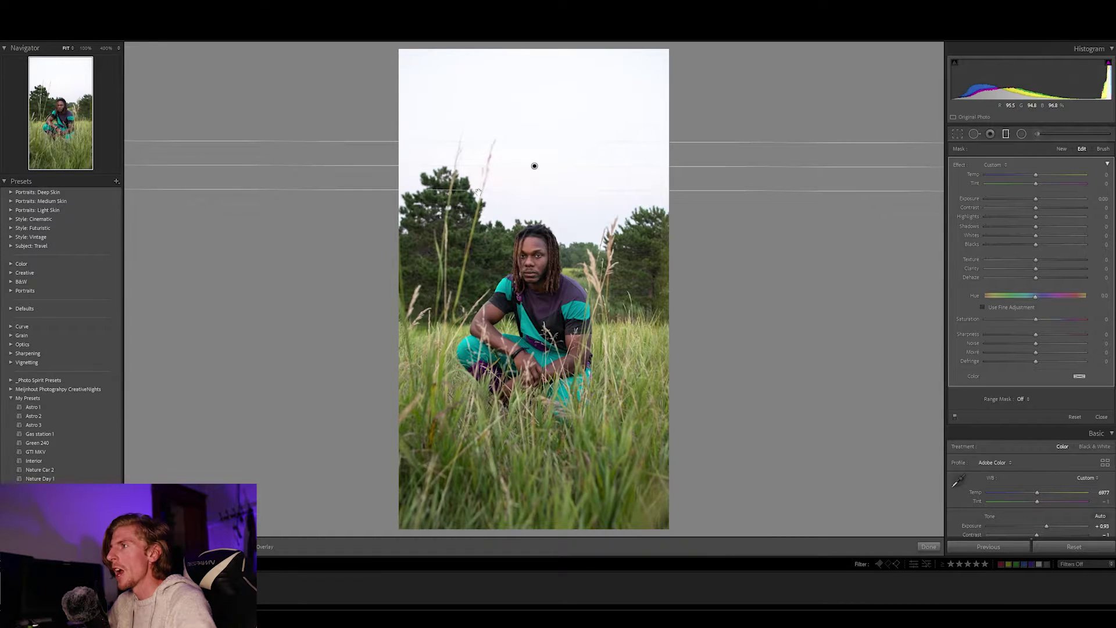
{"action": "left_click_drag", "start_coordinate": [482, 185], "coordinate": [465, 251]}
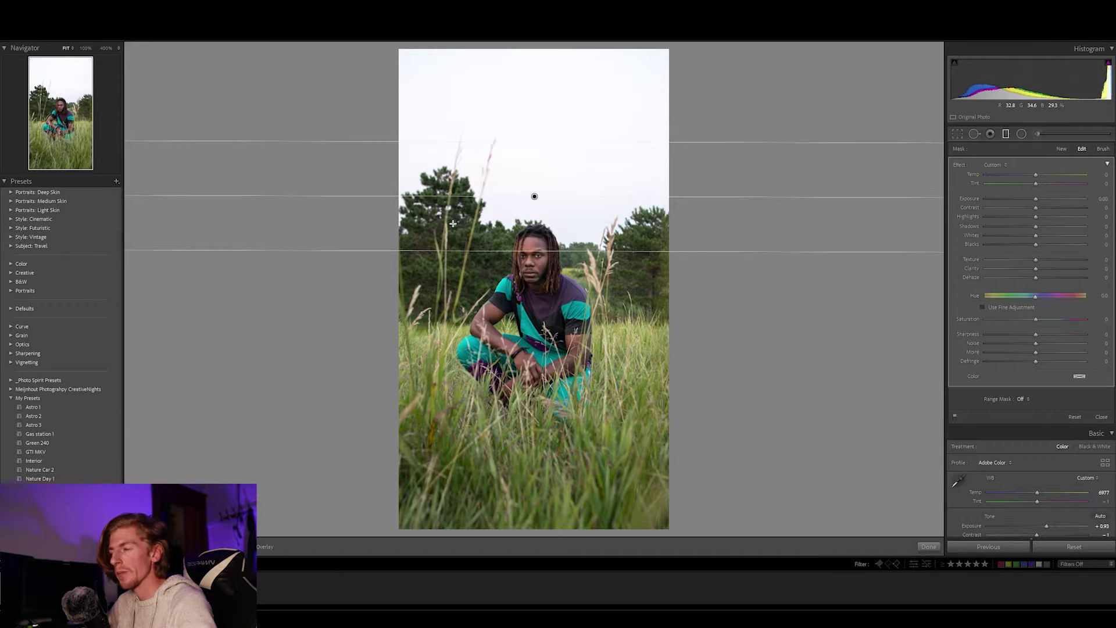
{"action": "mouse_move", "coordinate": [510, 251]}
{"action": "left_mouse_down"}
{"action": "mouse_move", "coordinate": [510, 202]}
{"action": "mouse_move", "coordinate": [512, 240]}
{"action": "left_mouse_up"}
{"action": "left_click_drag", "start_coordinate": [535, 192], "coordinate": [542, 167]}
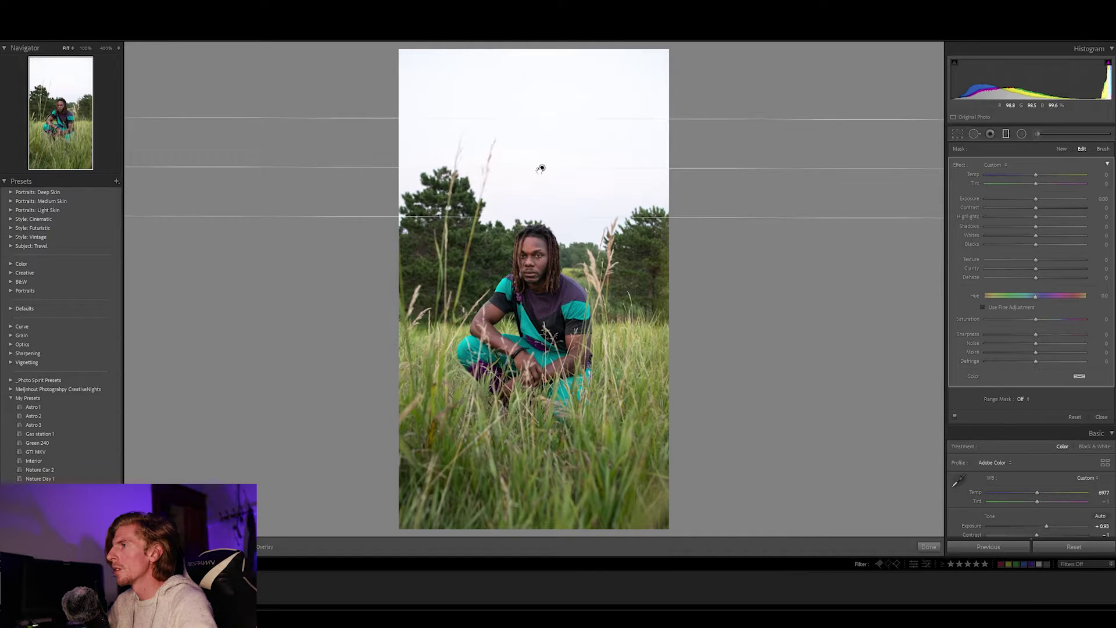
{"action": "mouse_move", "coordinate": [540, 169]}
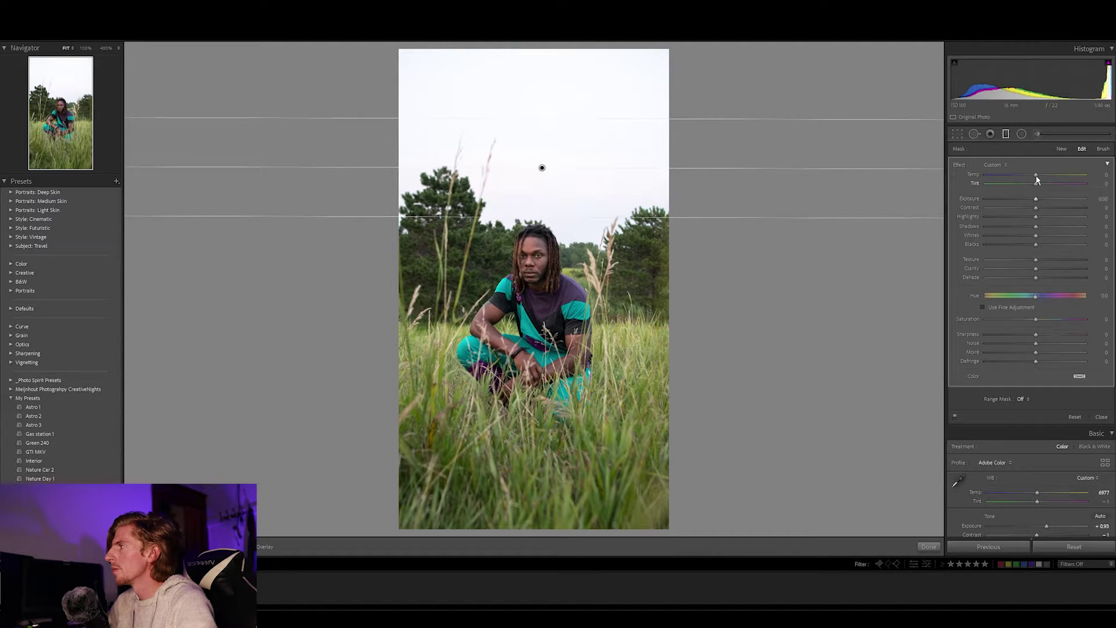
- Darken the sky filter with Highlights at -100 and Exposure at about -1.1, and dismiss the alarm notification
{"action": "mouse_move", "coordinate": [1036, 174]}
{"action": "left_mouse_down"}
{"action": "mouse_move", "coordinate": [1076, 175]}
{"action": "mouse_move", "coordinate": [1021, 174]}
{"action": "mouse_move", "coordinate": [1035, 174]}
{"action": "left_mouse_up"}
{"action": "left_click_drag", "start_coordinate": [1035, 216], "coordinate": [1021, 198]}
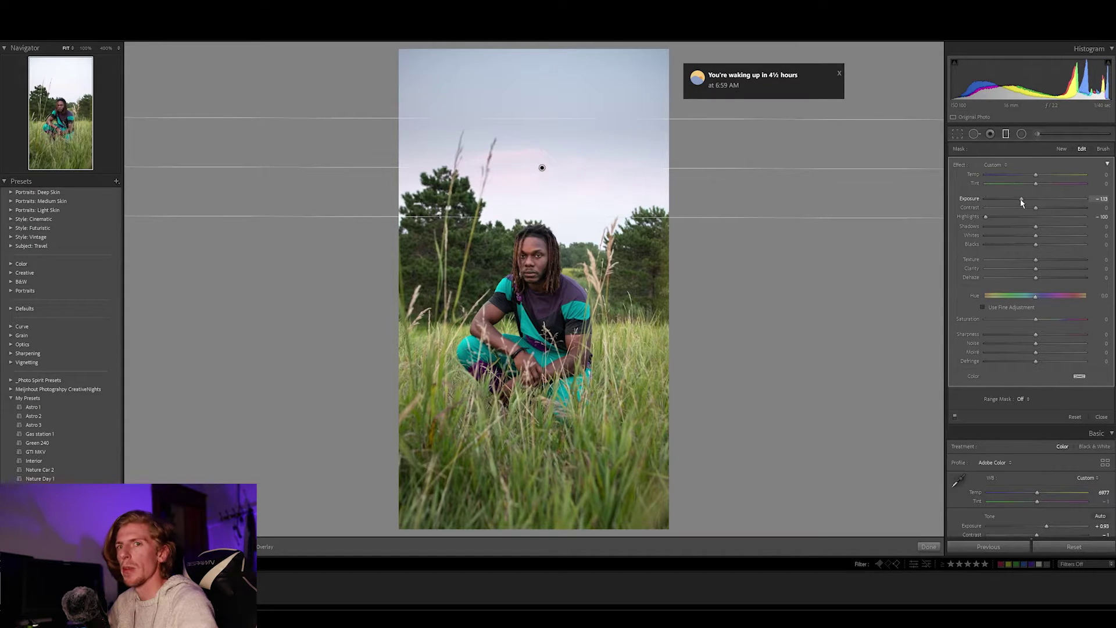
{"action": "left_click", "coordinate": [839, 75]}
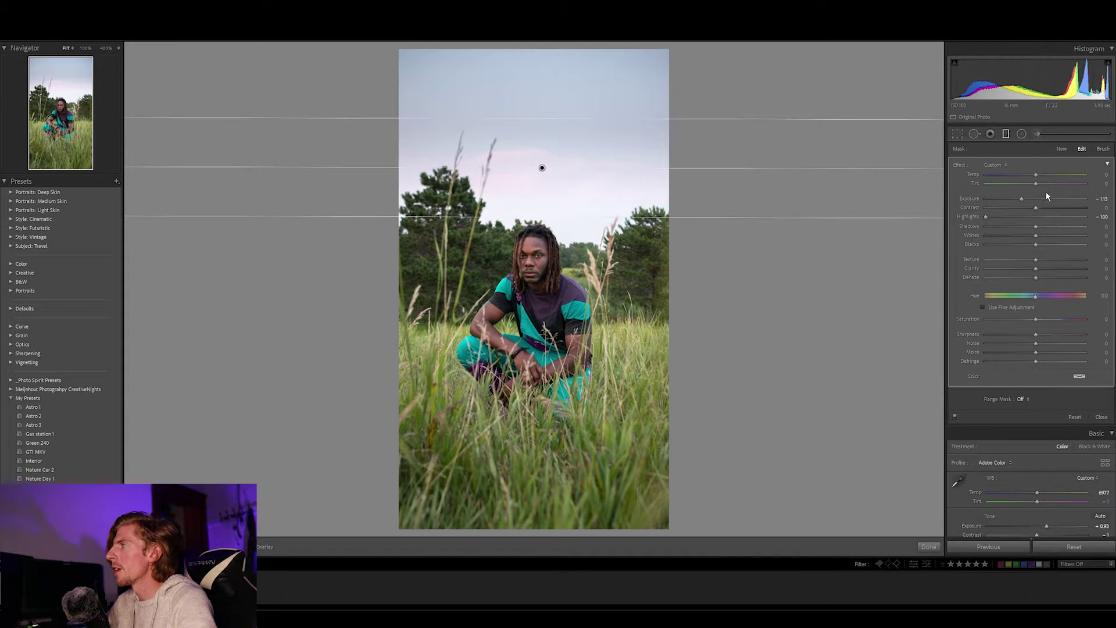
- Give the sky filter a purple cast with Tint 35 and Saturation 36
{"action": "left_click_drag", "start_coordinate": [1036, 183], "coordinate": [1054, 186]}
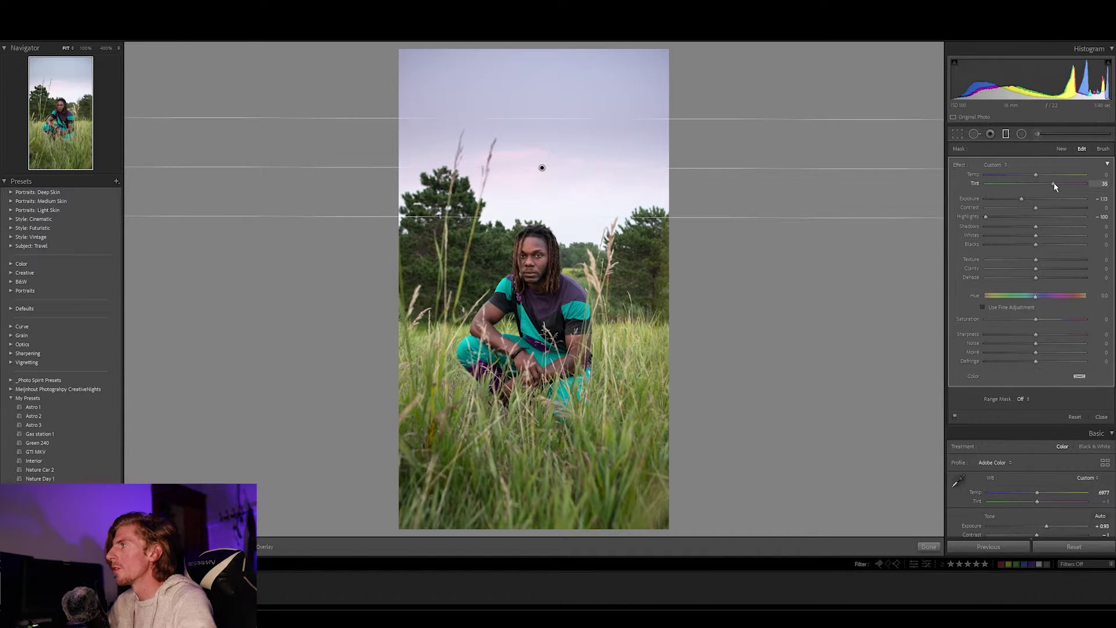
{"action": "left_click", "coordinate": [1031, 321]}
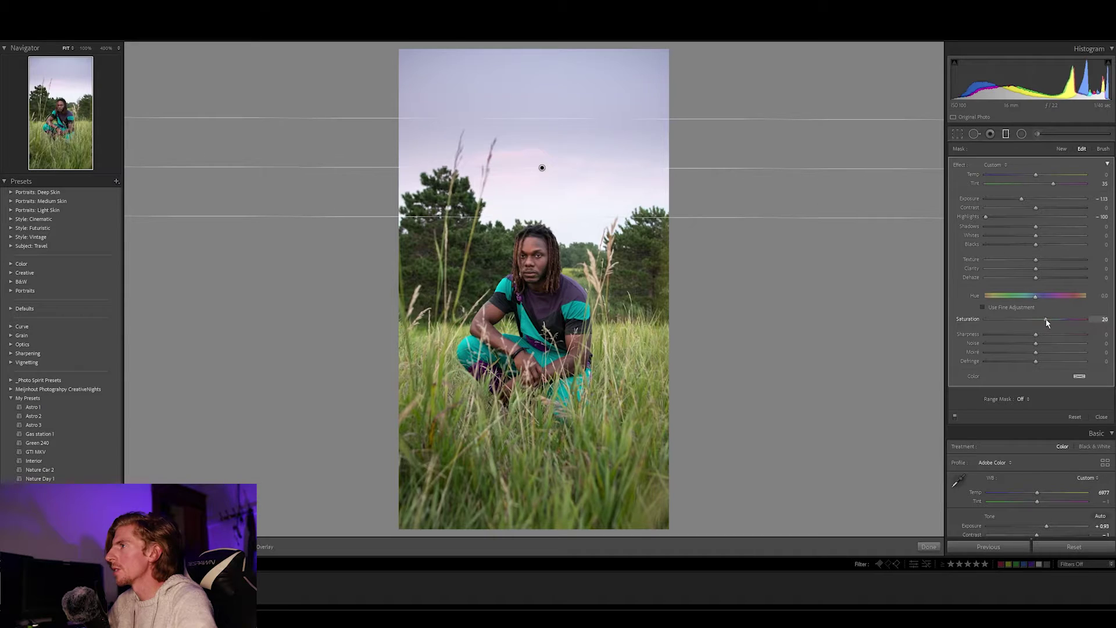
{"action": "left_click_drag", "start_coordinate": [1032, 319], "coordinate": [1052, 319]}
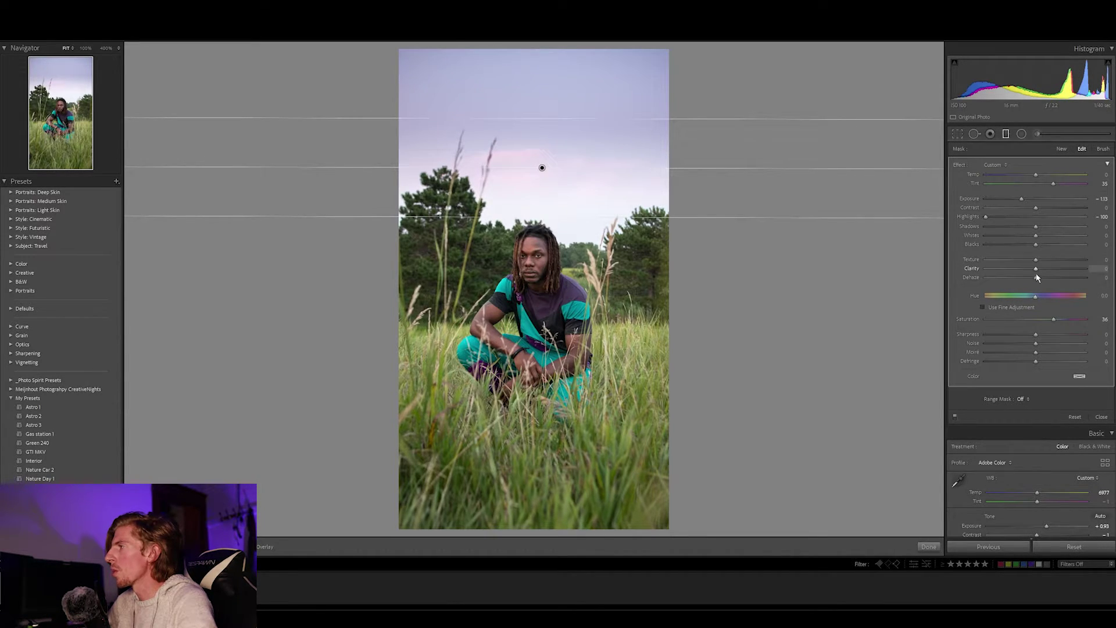
- Try Dehaze 10, Clarity -8, Texture 15 and Whites 49 on the sky filter, and delete the filter
{"action": "left_click_drag", "start_coordinate": [1038, 279], "coordinate": [1040, 277]}
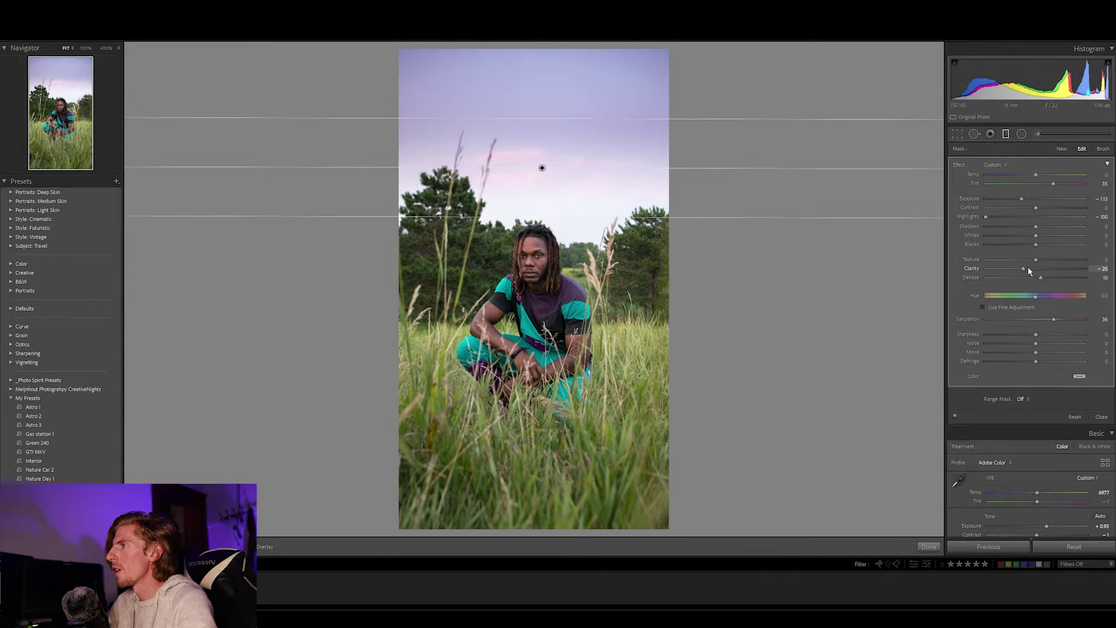
{"action": "left_click_drag", "start_coordinate": [1028, 269], "coordinate": [1033, 268]}
{"action": "left_click_drag", "start_coordinate": [1035, 259], "coordinate": [1024, 262]}
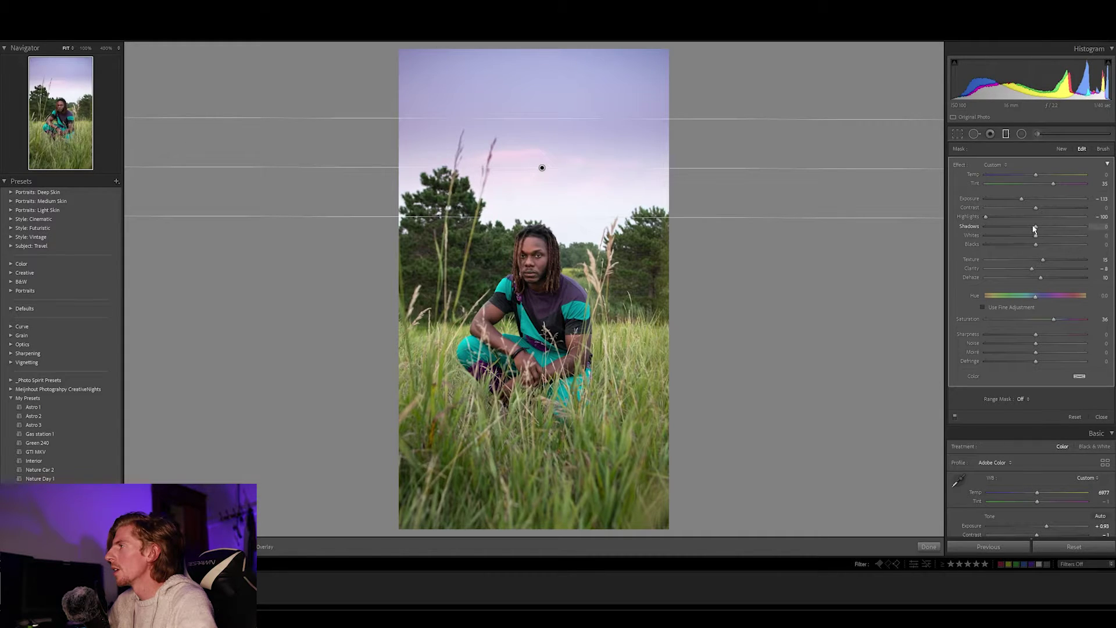
{"action": "left_click_drag", "start_coordinate": [1036, 236], "coordinate": [1058, 236]}
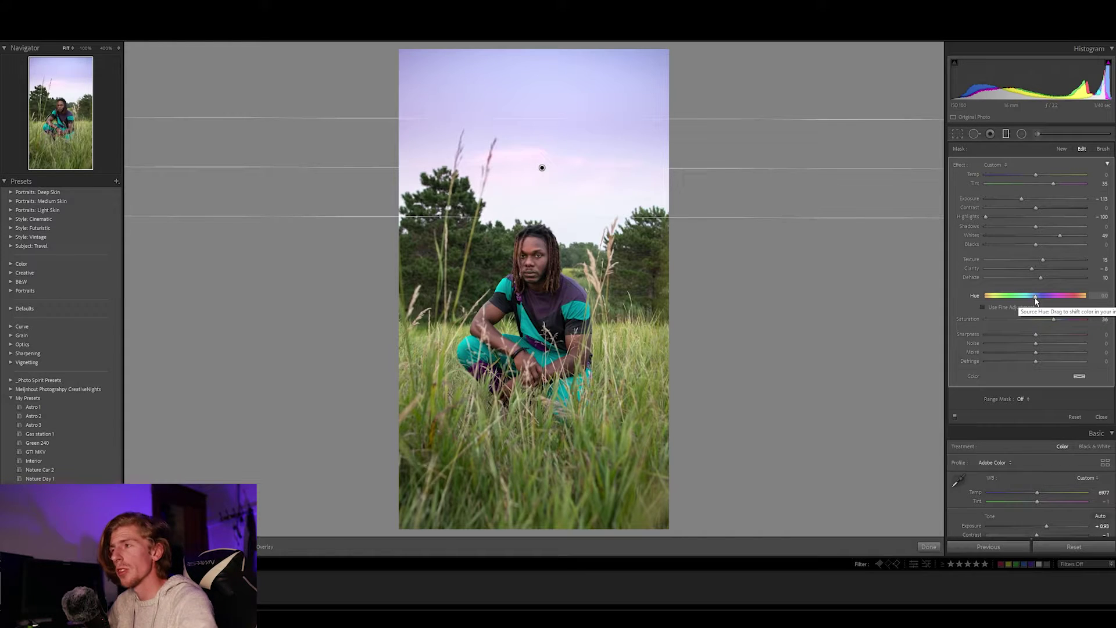
{"action": "key", "text": "Delete"}
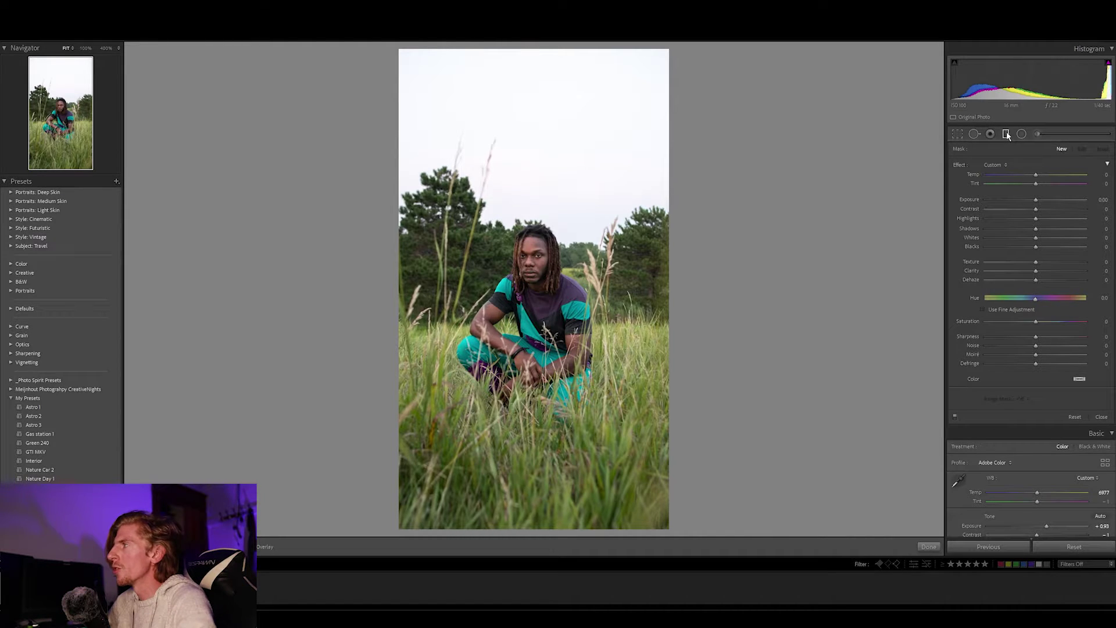
- Add a new graduated filter over the sky with Temp 6, Exposure -0.59, Highlights -10 and Saturation 44
{"action": "left_click_drag", "start_coordinate": [536, 57], "coordinate": [538, 212]}
{"action": "left_click_drag", "start_coordinate": [1037, 174], "coordinate": [1059, 174]}
{"action": "left_click_drag", "start_coordinate": [1036, 319], "coordinate": [1058, 297]}
{"action": "mouse_move", "coordinate": [1036, 217]}
{"action": "left_mouse_down"}
{"action": "mouse_move", "coordinate": [1012, 217]}
{"action": "mouse_move", "coordinate": [1036, 200]}
{"action": "mouse_move", "coordinate": [1026, 202]}
{"action": "left_mouse_up"}
{"action": "double_click", "coordinate": [1058, 296]}
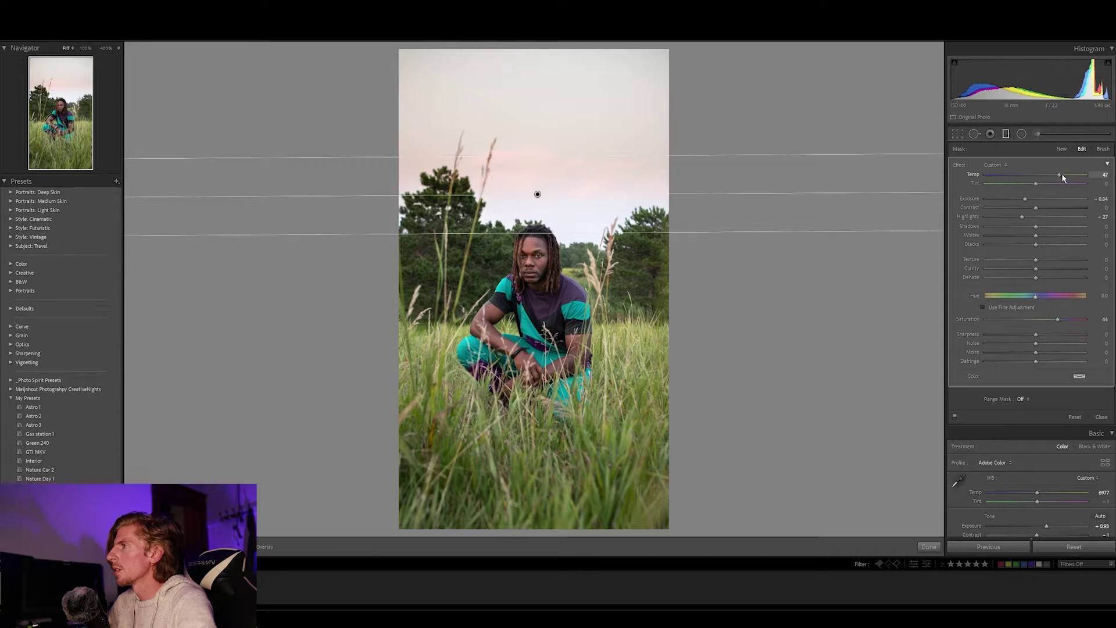
{"action": "left_click_drag", "start_coordinate": [1059, 174], "coordinate": [1038, 177]}
{"action": "left_click_drag", "start_coordinate": [1023, 216], "coordinate": [1028, 199]}
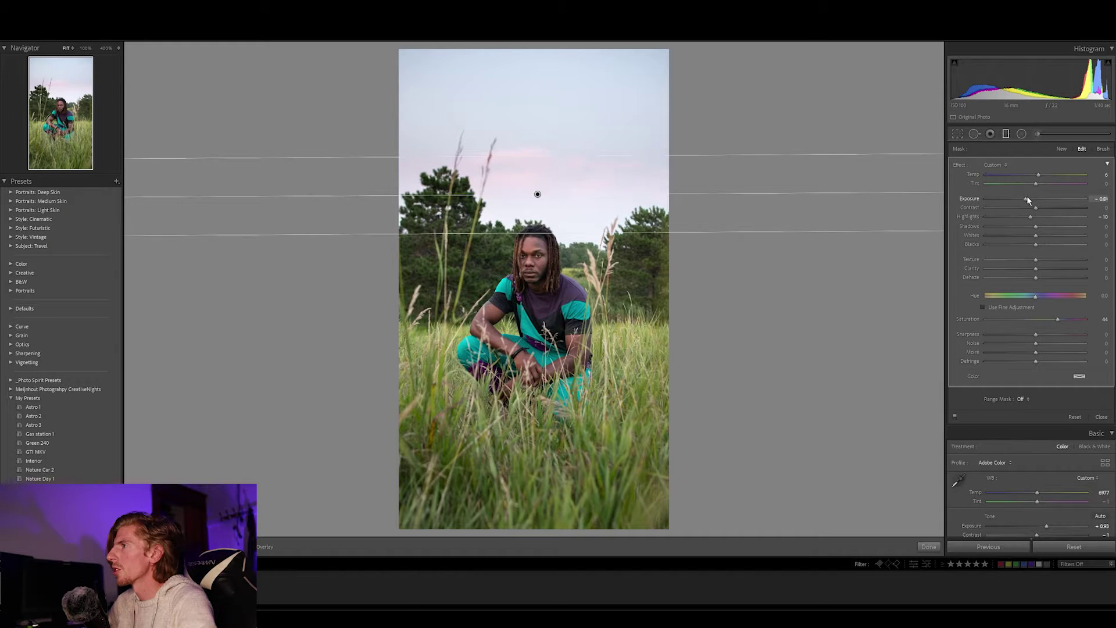
- Narrow the sky filter's transition and place it across the trees just above the subject's head, undoing any duplicate filter, and finish editing
{"action": "left_click_drag", "start_coordinate": [560, 235], "coordinate": [537, 202]}
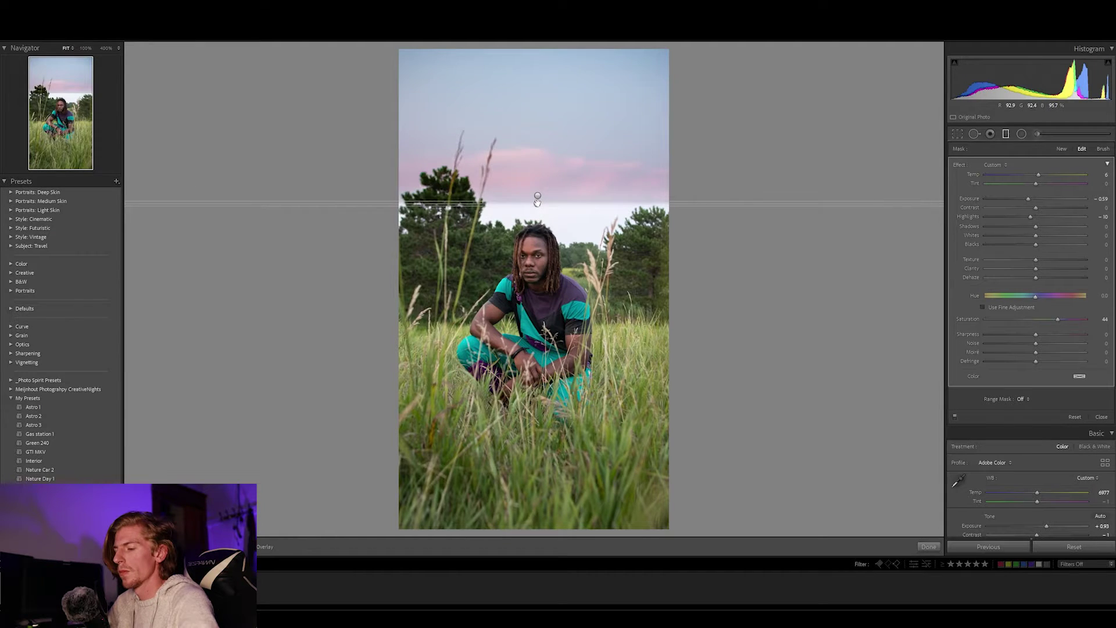
{"action": "key", "text": "ctrl+z"}
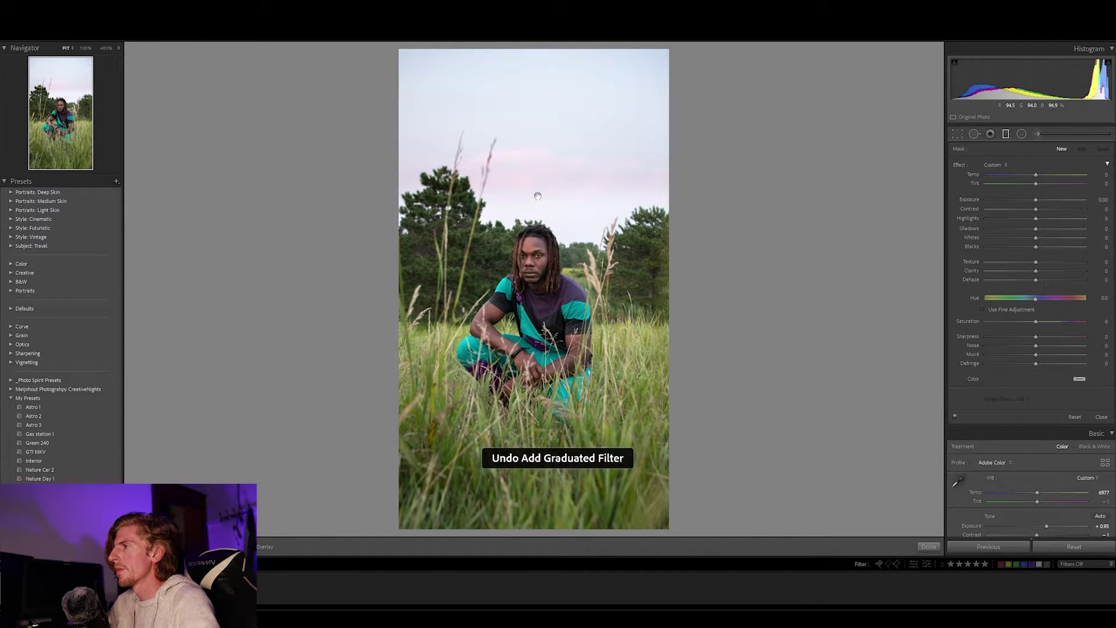
{"action": "key", "text": "ctrl+shift+z"}
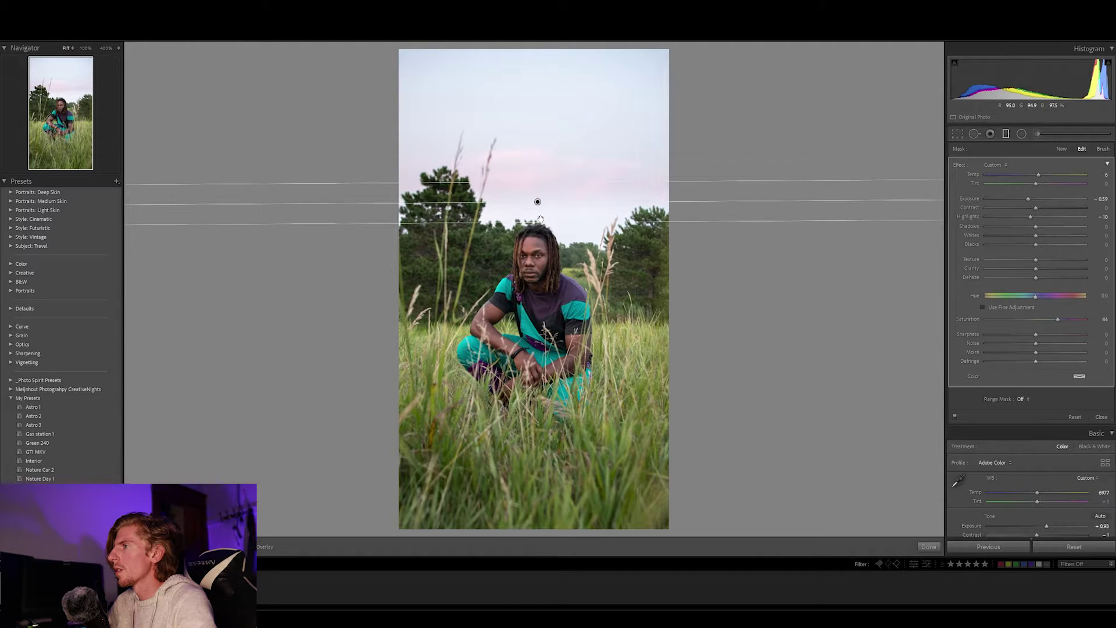
{"action": "left_click_drag", "start_coordinate": [540, 222], "coordinate": [537, 204]}
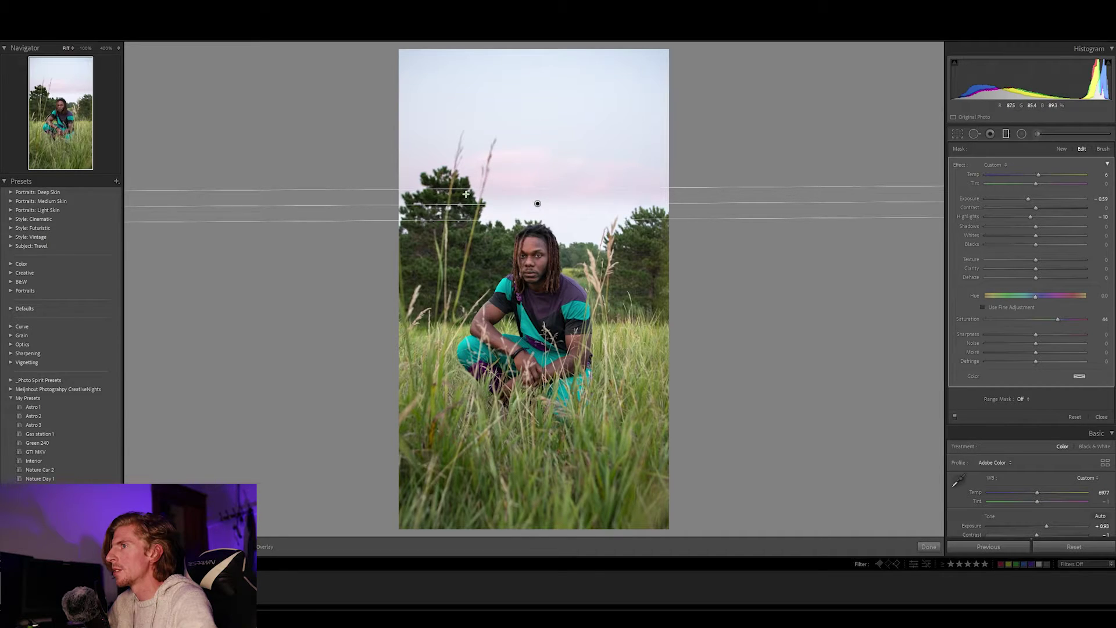
{"action": "left_click_drag", "start_coordinate": [537, 203], "coordinate": [537, 204]}
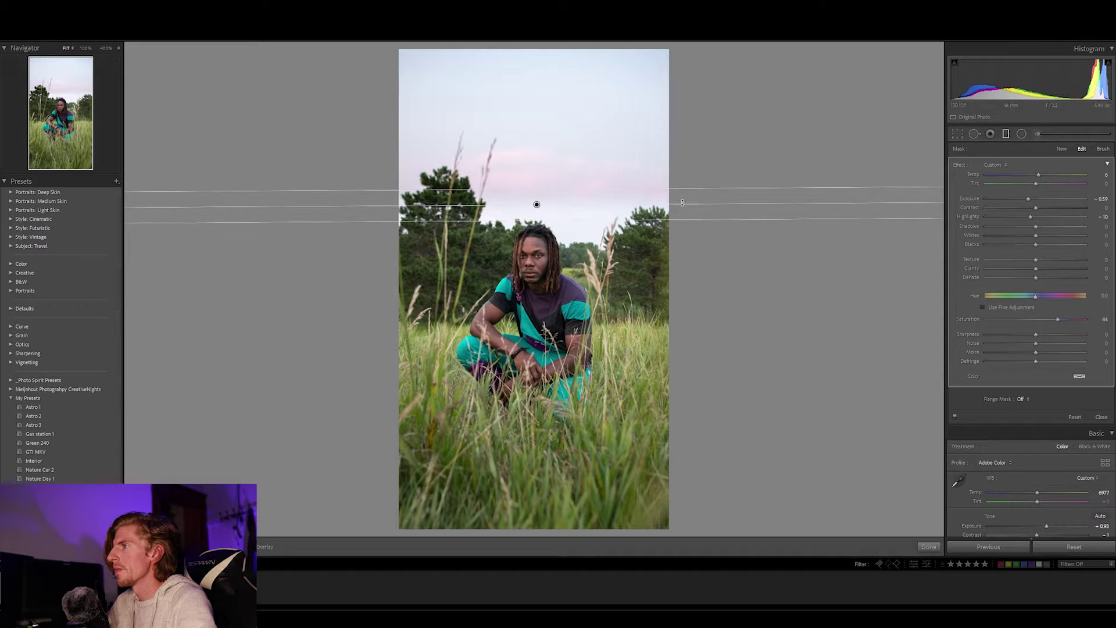
{"action": "left_click", "coordinate": [1006, 134]}
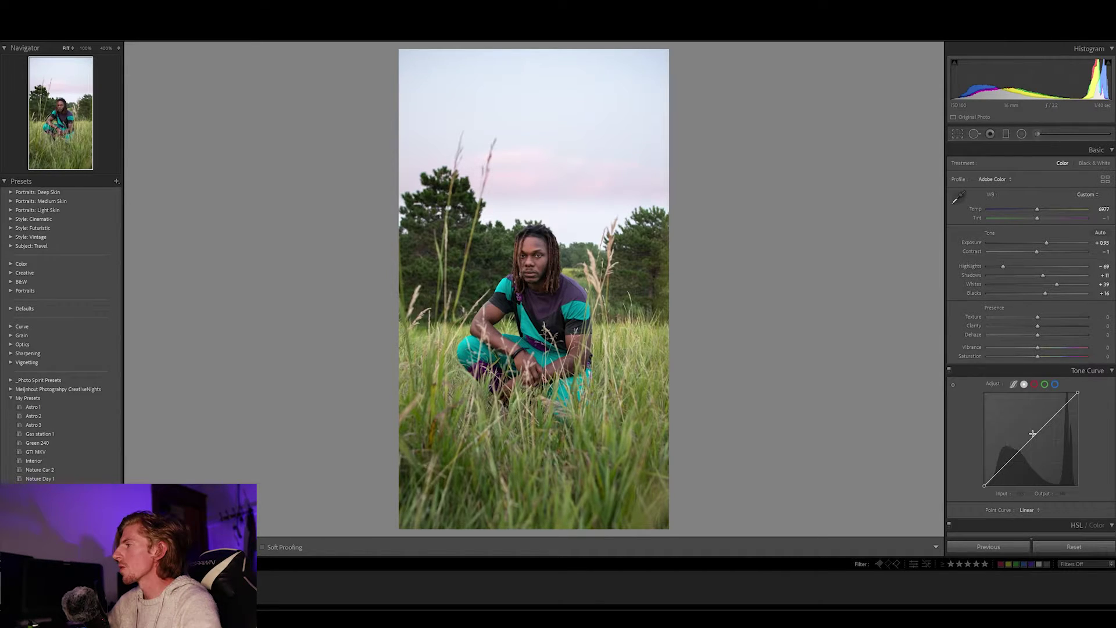
- Add shadow, midtone and highlight points along the tone curve's diagonal, try raising the darker midtones, and undo that raise
{"action": "scroll", "coordinate": [1031, 340], "scroll_direction": "down", "scroll_amount": 5}
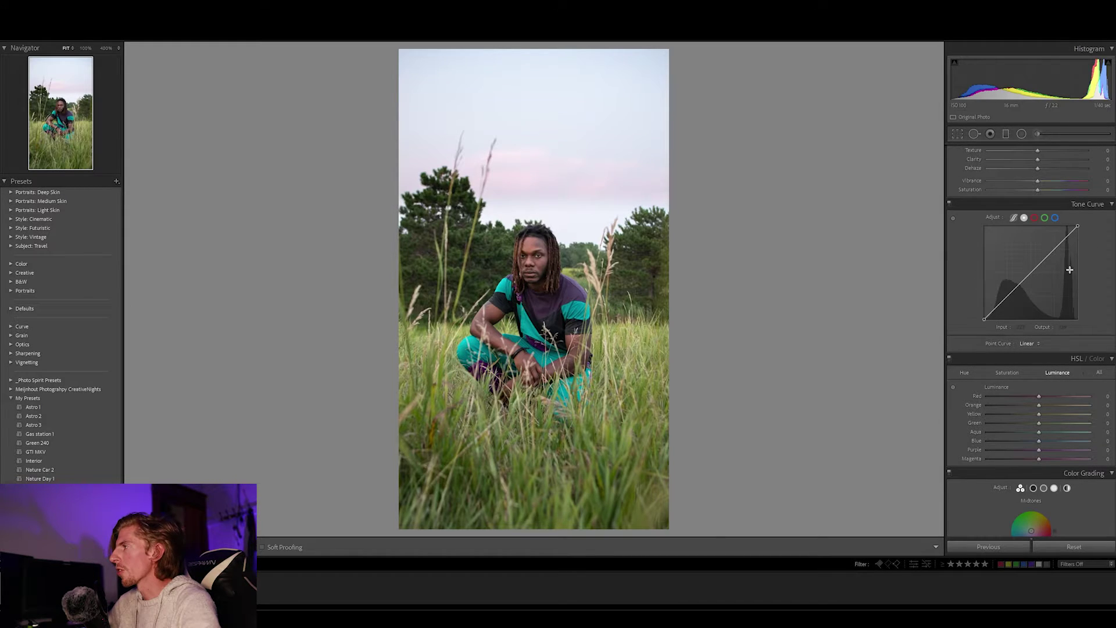
{"action": "left_click", "coordinate": [1006, 296]}
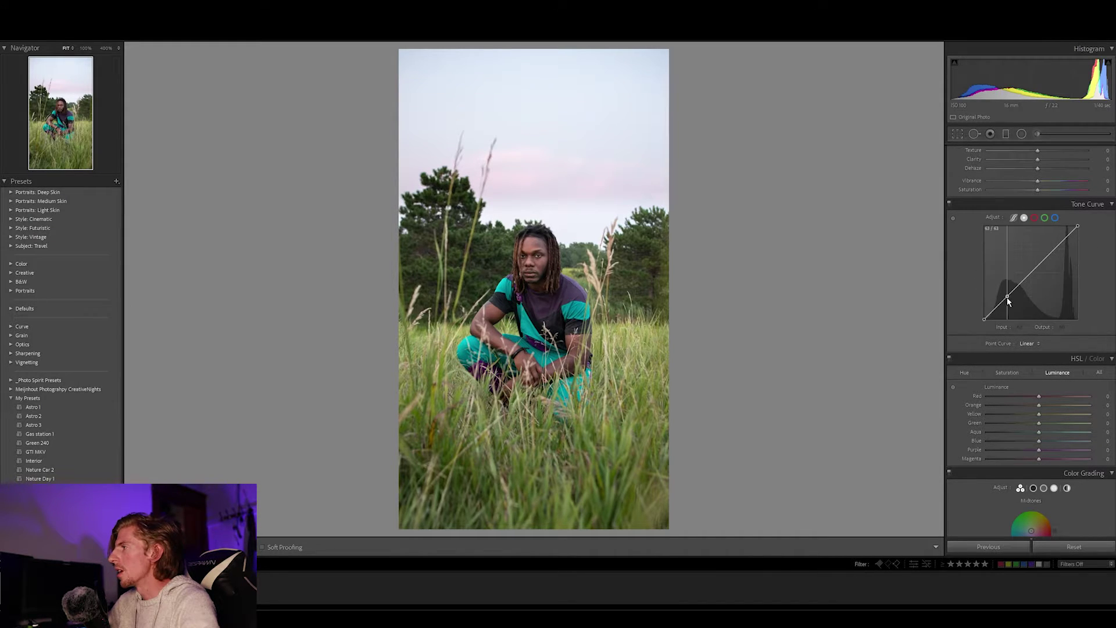
{"action": "left_click", "coordinate": [1031, 273]}
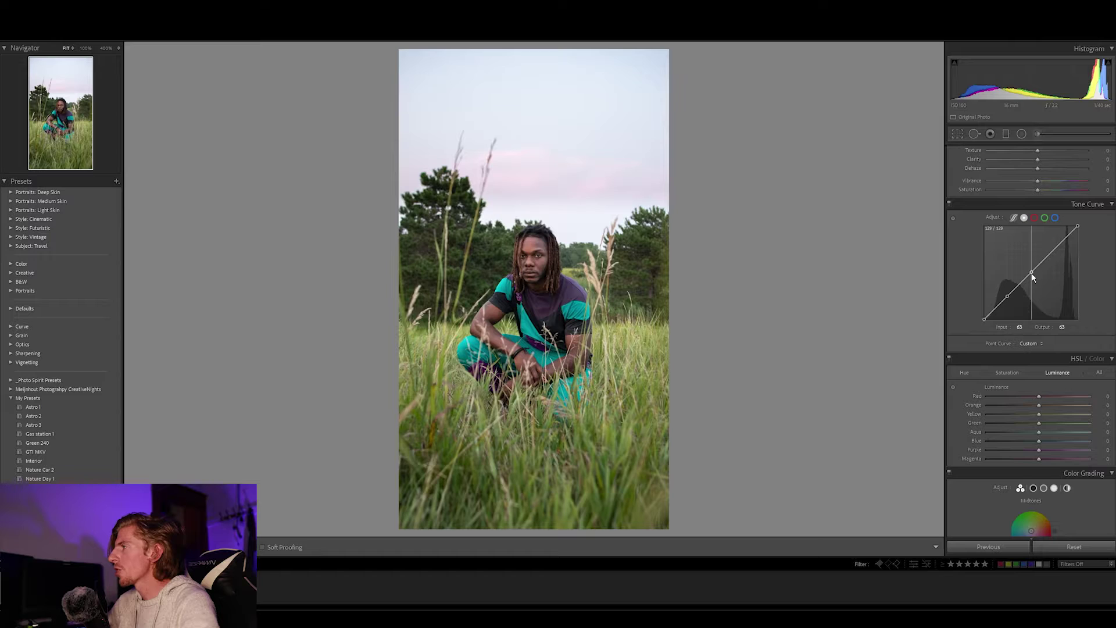
{"action": "left_click", "coordinate": [1054, 248]}
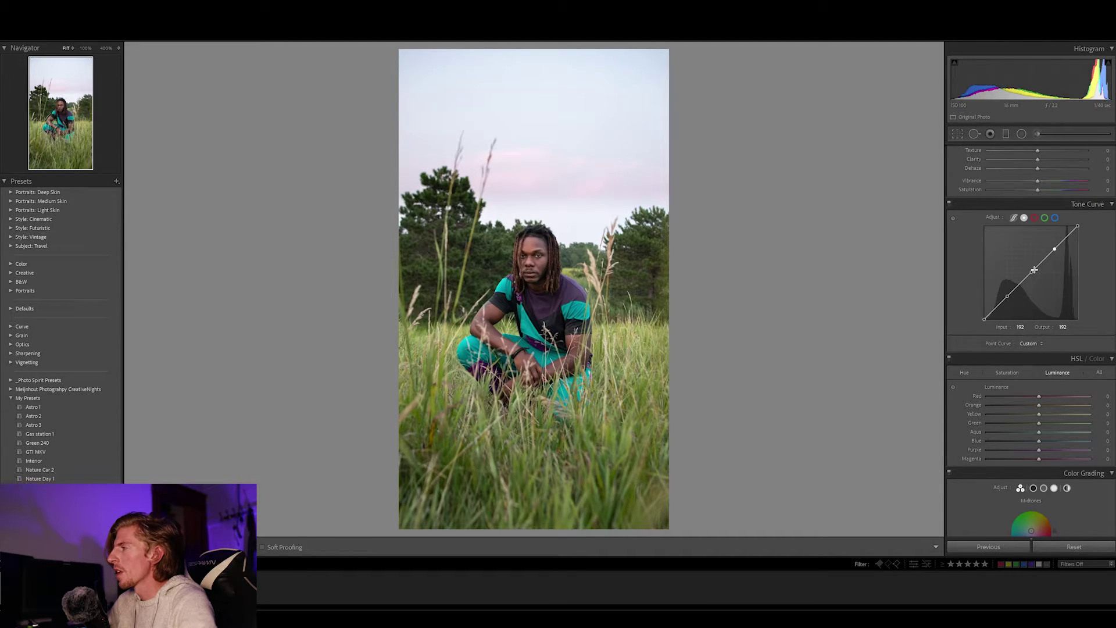
{"action": "left_click_drag", "start_coordinate": [1019, 285], "coordinate": [1020, 277]}
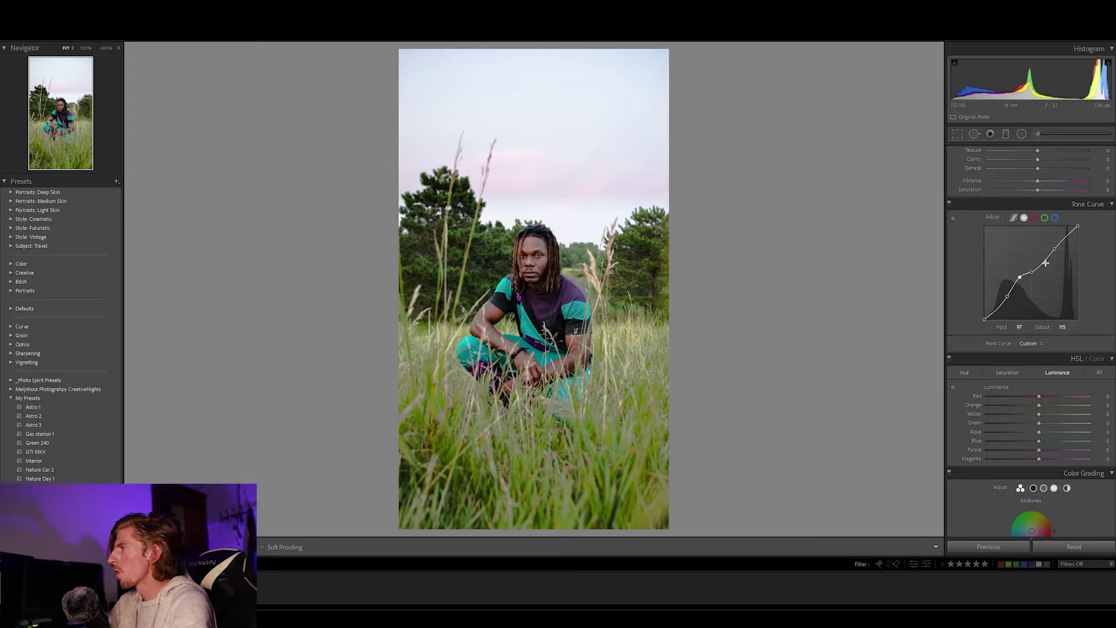
{"action": "key", "text": "ctrl+z"}
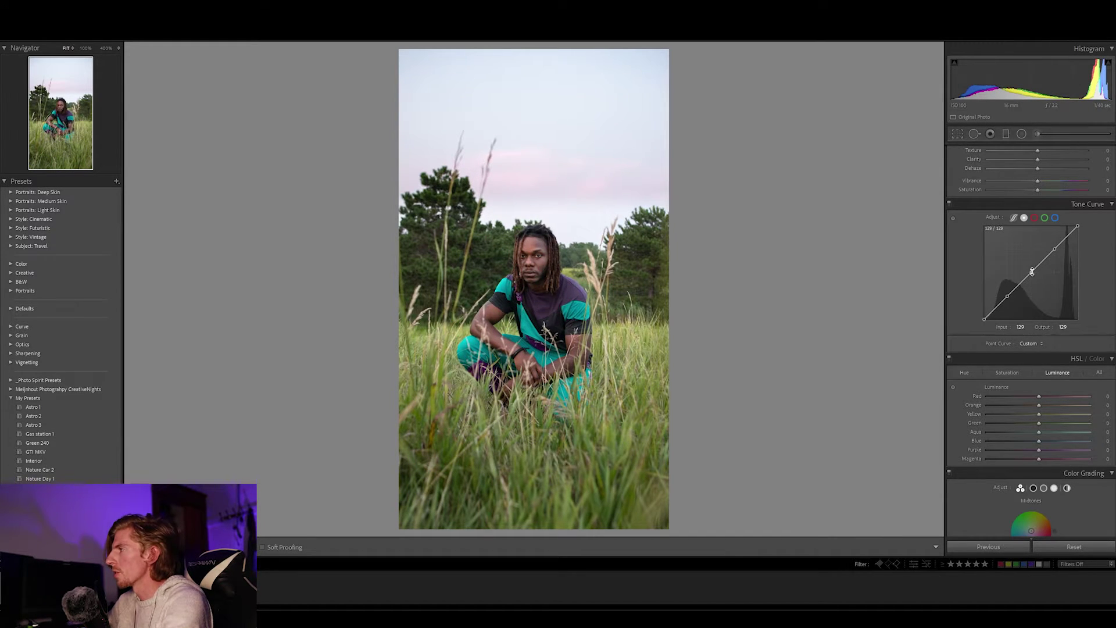
- Delete the added control points from the tone curve, dismissing any request to remove the photo from the catalog
{"action": "key", "text": "Delete"}
{"action": "left_click", "coordinate": [639, 254]}
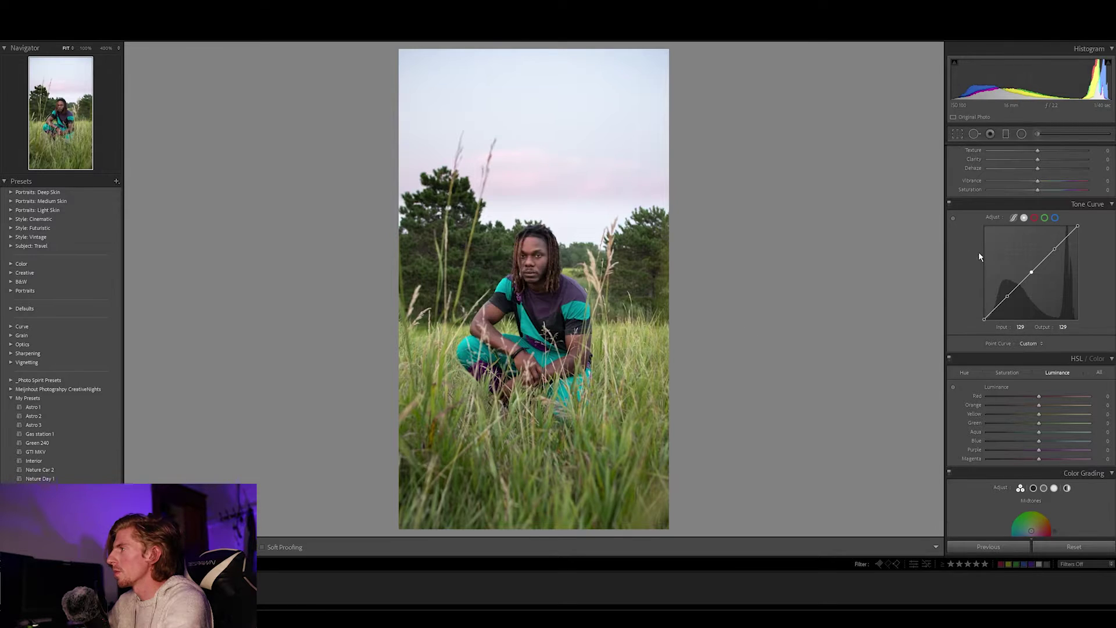
{"action": "key", "text": "Delete"}
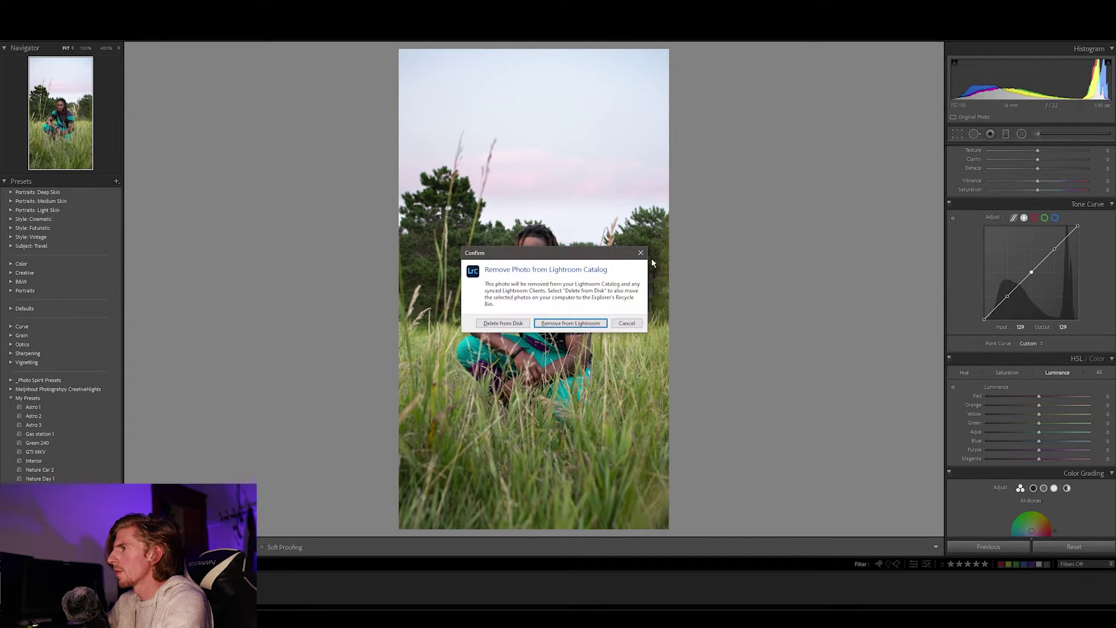
{"action": "left_click", "coordinate": [646, 254]}
{"action": "right_click", "coordinate": [1032, 272]}
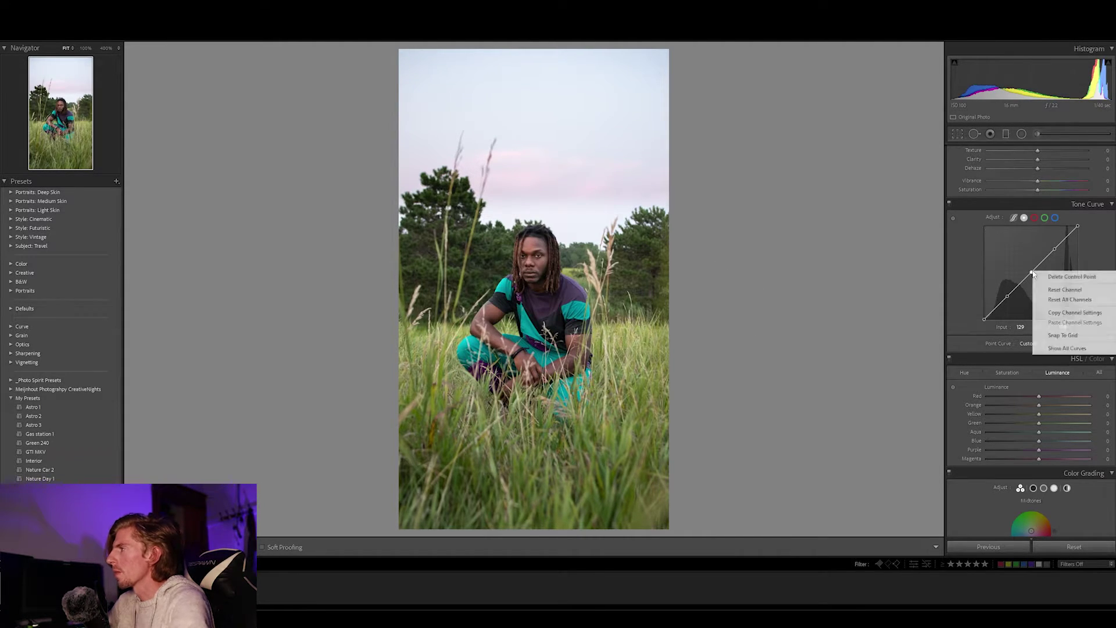
{"action": "left_click", "coordinate": [1042, 277]}
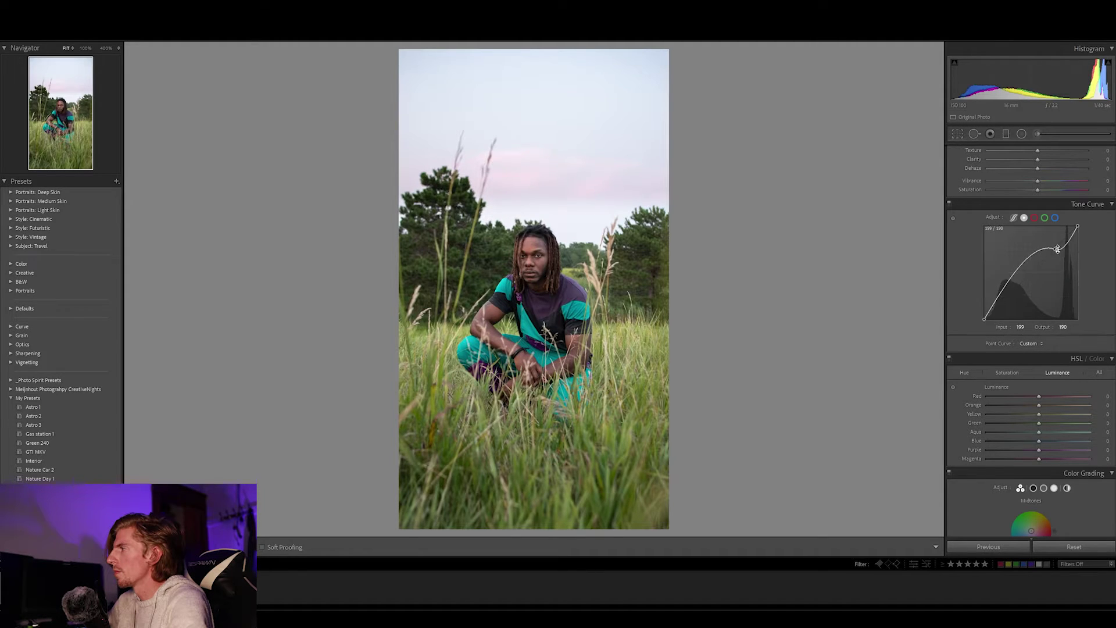
{"action": "left_click", "coordinate": [1056, 250]}
{"action": "double_click", "coordinate": [1057, 251]}
{"action": "double_click", "coordinate": [1055, 249]}
- Place shadow, midtone and highlight points on the tone curve's diagonal, trying a raised midtone and bringing it back to the line
{"action": "left_click", "coordinate": [1006, 296]}
{"action": "left_click_drag", "start_coordinate": [1040, 269], "coordinate": [1036, 255]}
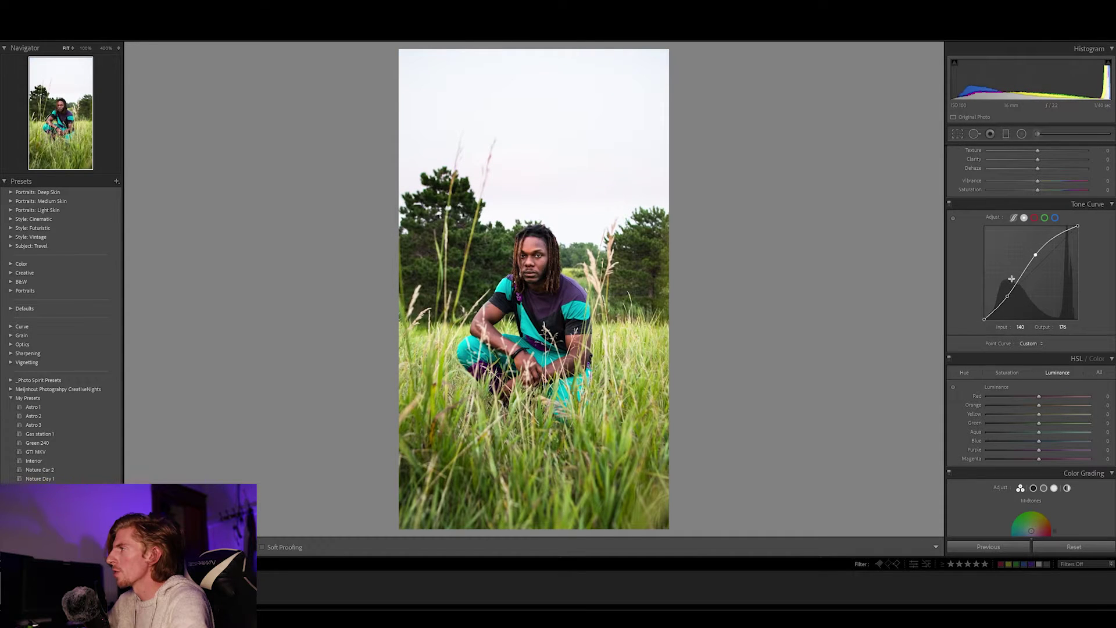
{"action": "left_click_drag", "start_coordinate": [1037, 253], "coordinate": [1035, 270]}
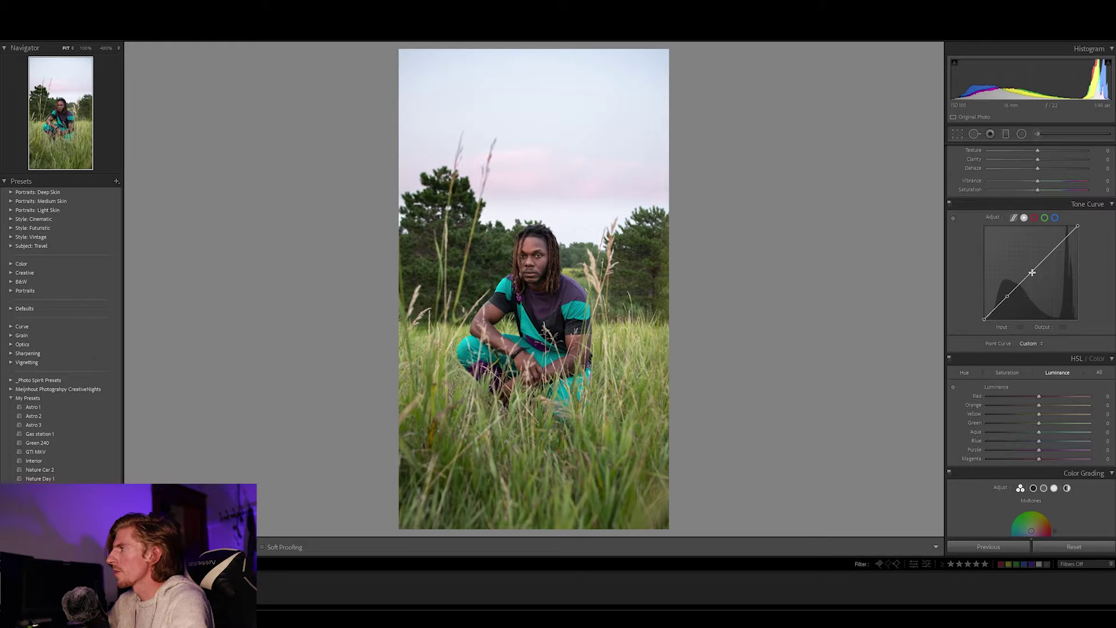
{"action": "left_click", "coordinate": [1055, 249]}
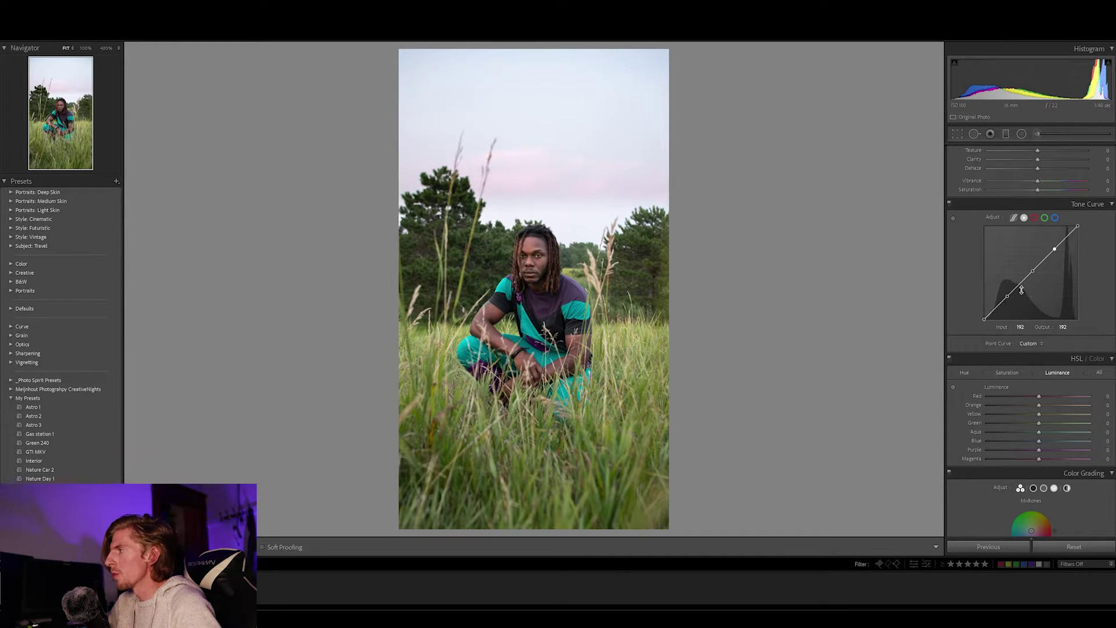
- Lift the tone curve's black point to Output 34, inspect the dark clothing at 100%, and lower the point to Output 30
{"action": "left_click_drag", "start_coordinate": [984, 318], "coordinate": [981, 311]}
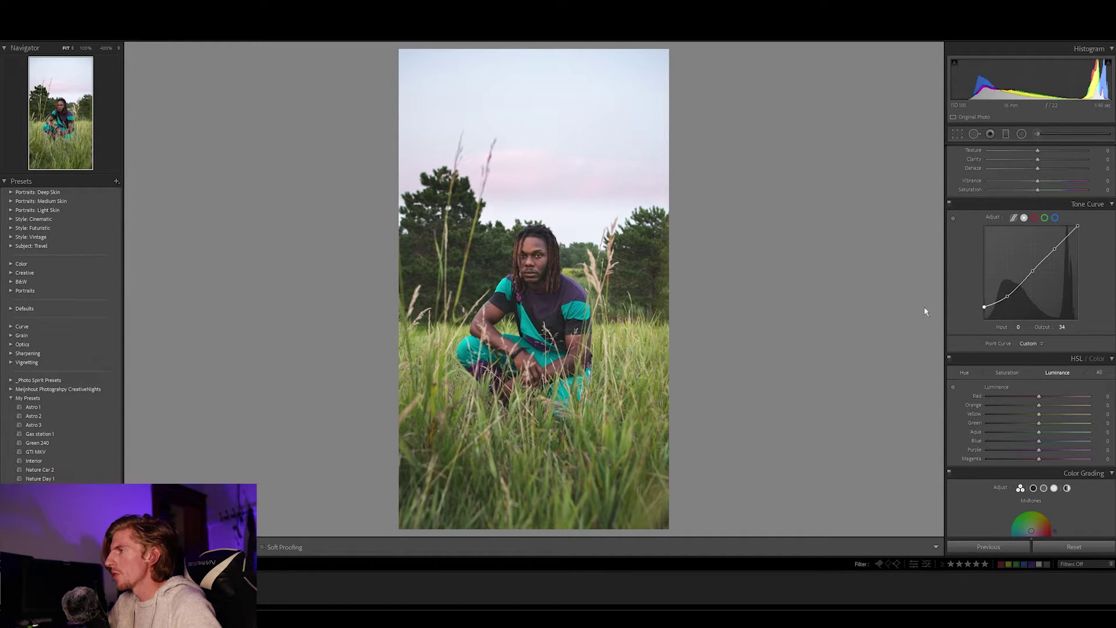
{"action": "left_click", "coordinate": [547, 298]}
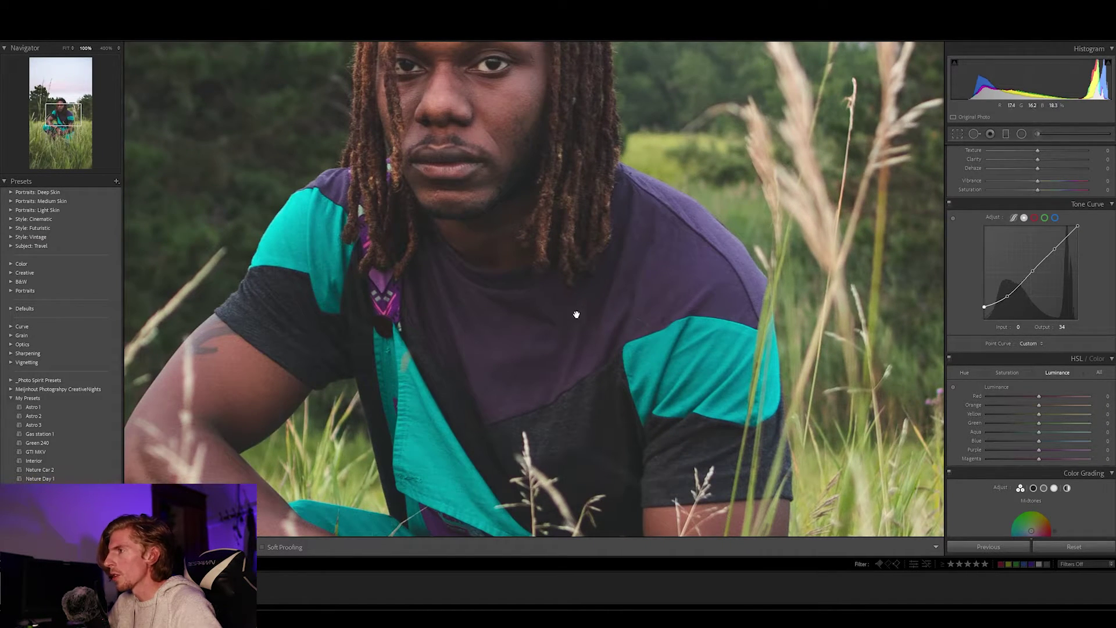
{"action": "scroll", "coordinate": [600, 264], "scroll_direction": "down", "scroll_amount": 3}
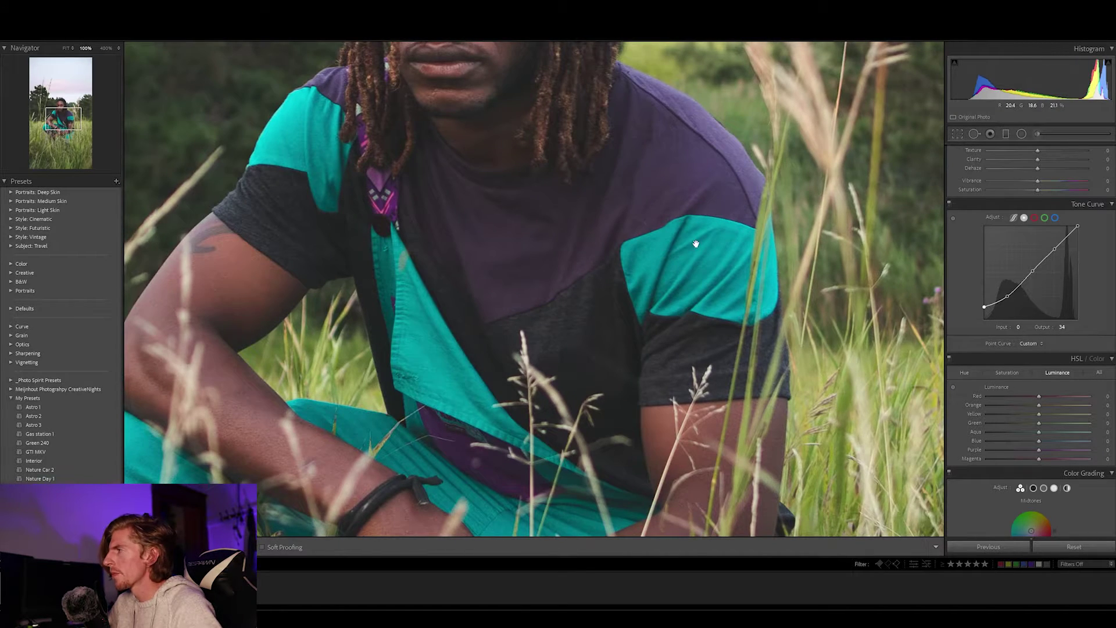
{"action": "left_click_drag", "start_coordinate": [984, 308], "coordinate": [976, 309]}
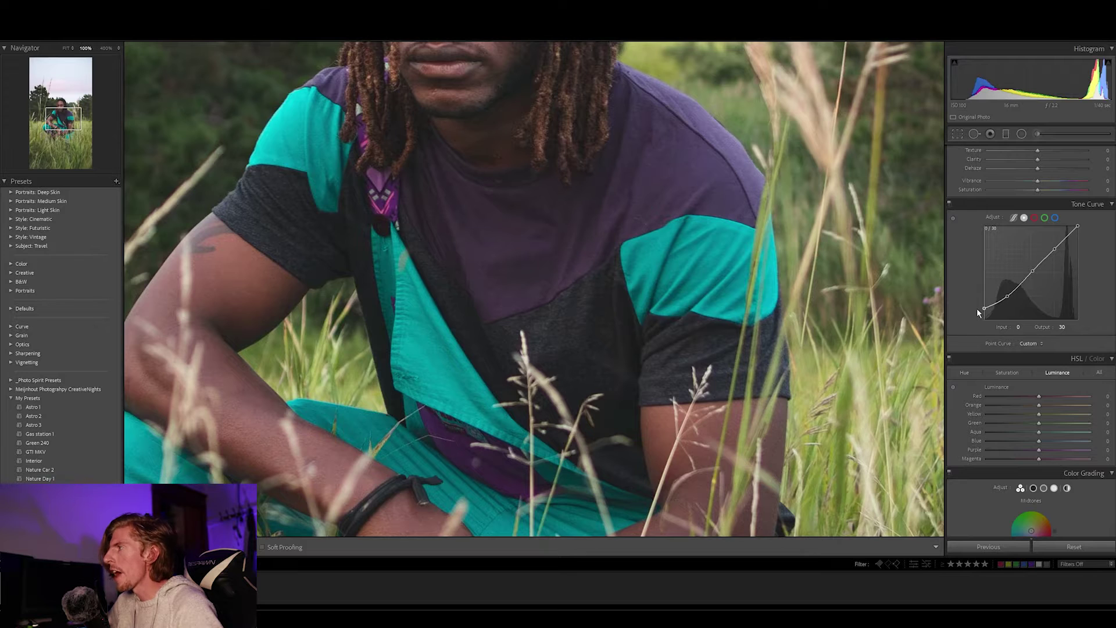
{"action": "left_click", "coordinate": [735, 296]}
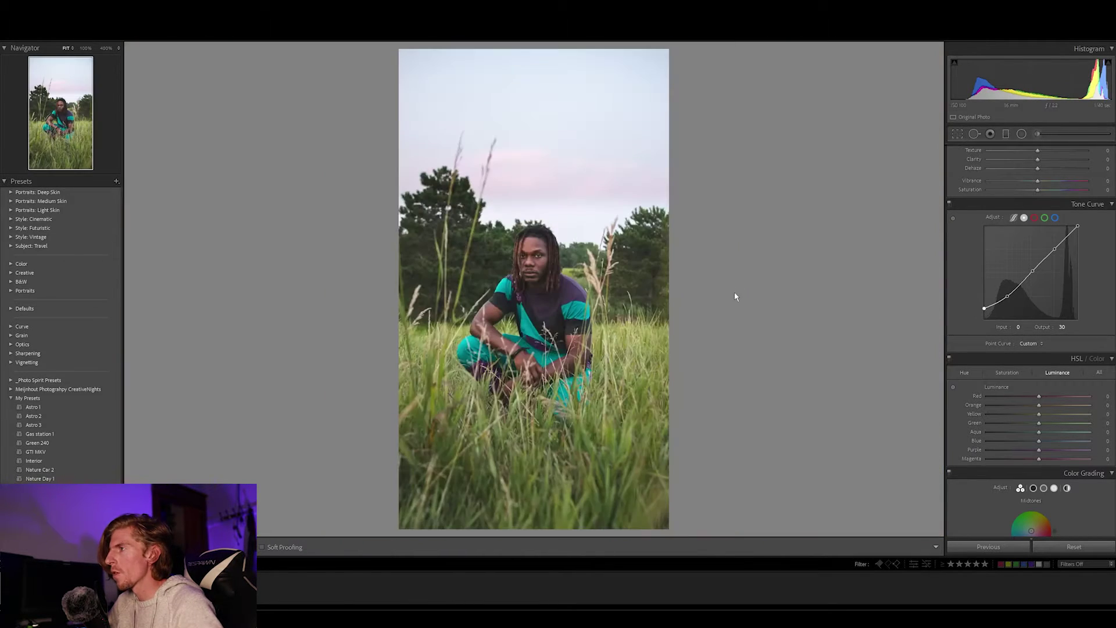
- Raise the tone curve's shadow point to Output 71 while checking the trees at 100%, and lower the black point slightly
{"action": "left_click", "coordinate": [642, 276]}
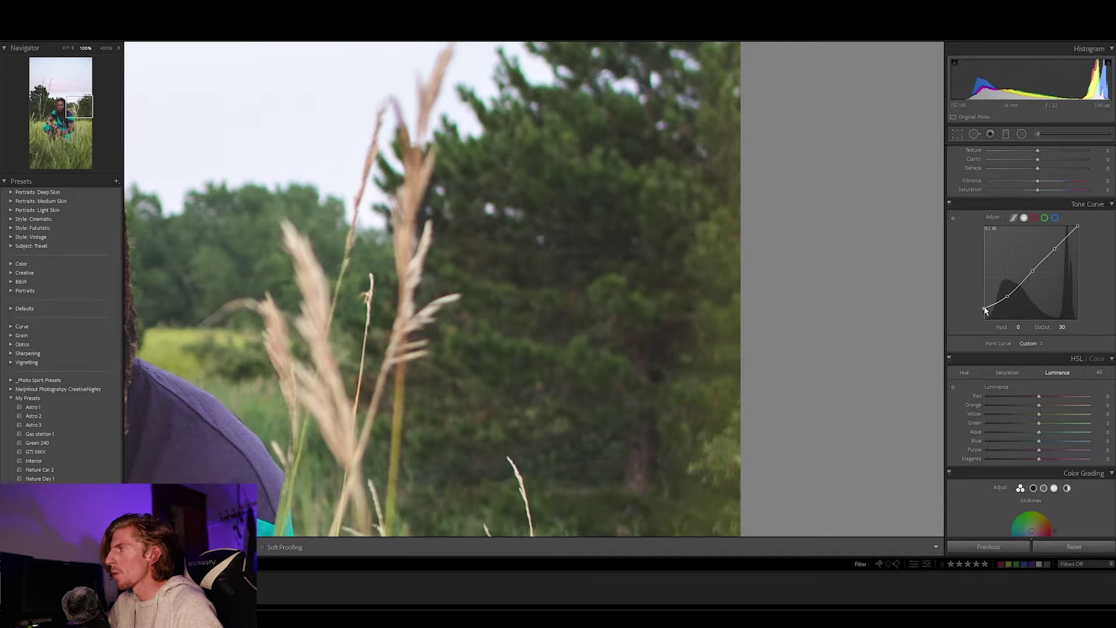
{"action": "left_click_drag", "start_coordinate": [1008, 298], "coordinate": [1008, 293]}
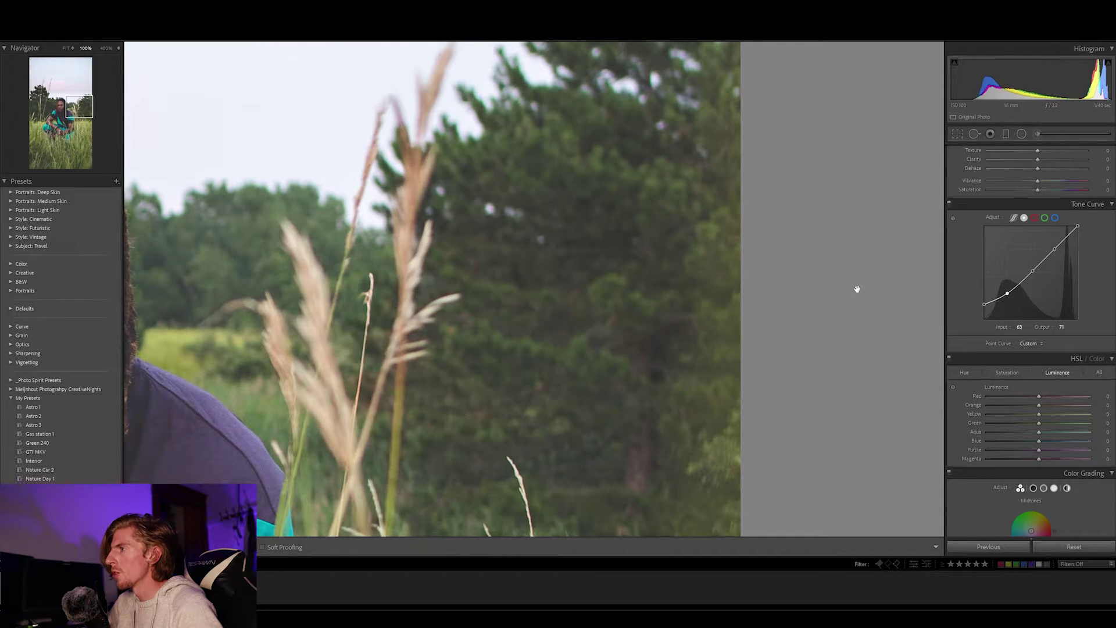
{"action": "left_click", "coordinate": [671, 285]}
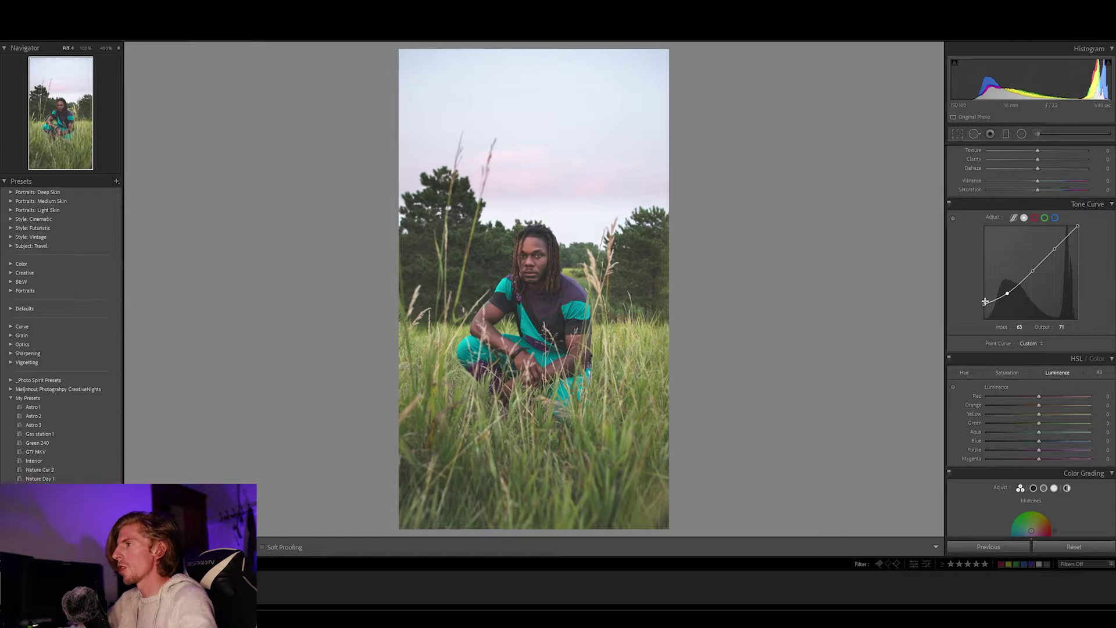
{"action": "mouse_move", "coordinate": [983, 306]}
{"action": "left_mouse_down"}
{"action": "mouse_move", "coordinate": [1006, 295]}
{"action": "mouse_move", "coordinate": [981, 314]}
{"action": "left_mouse_up"}
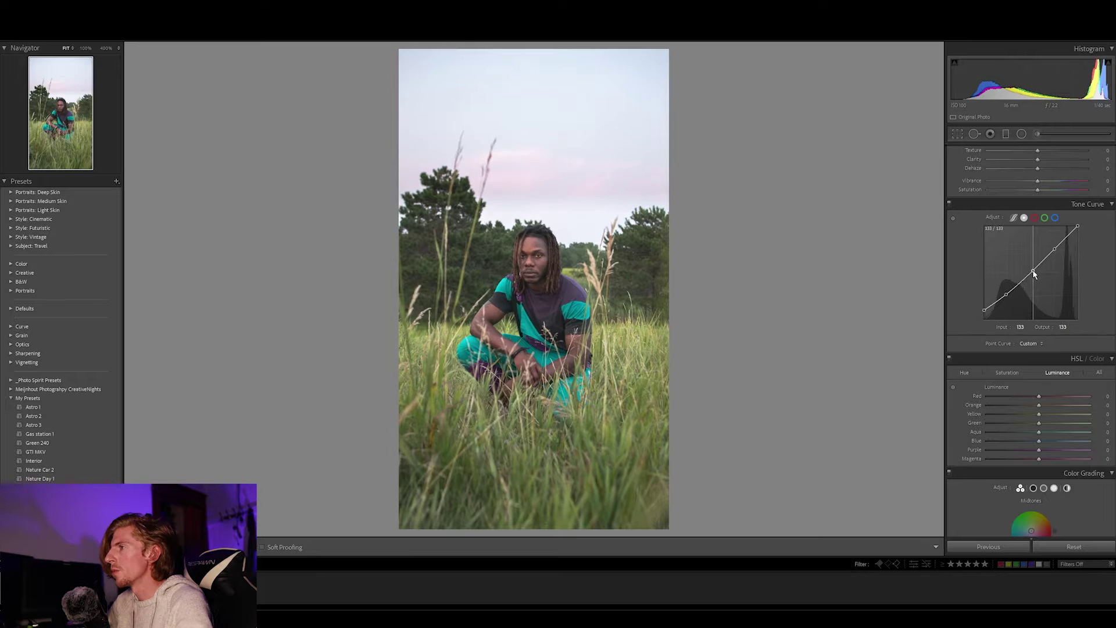
- Set the midtone curve point to Input 122, Output 128 and the shadow point to Input 66, Output 71 while viewing the face at 100%
{"action": "left_click_drag", "start_coordinate": [1033, 273], "coordinate": [1034, 275]}
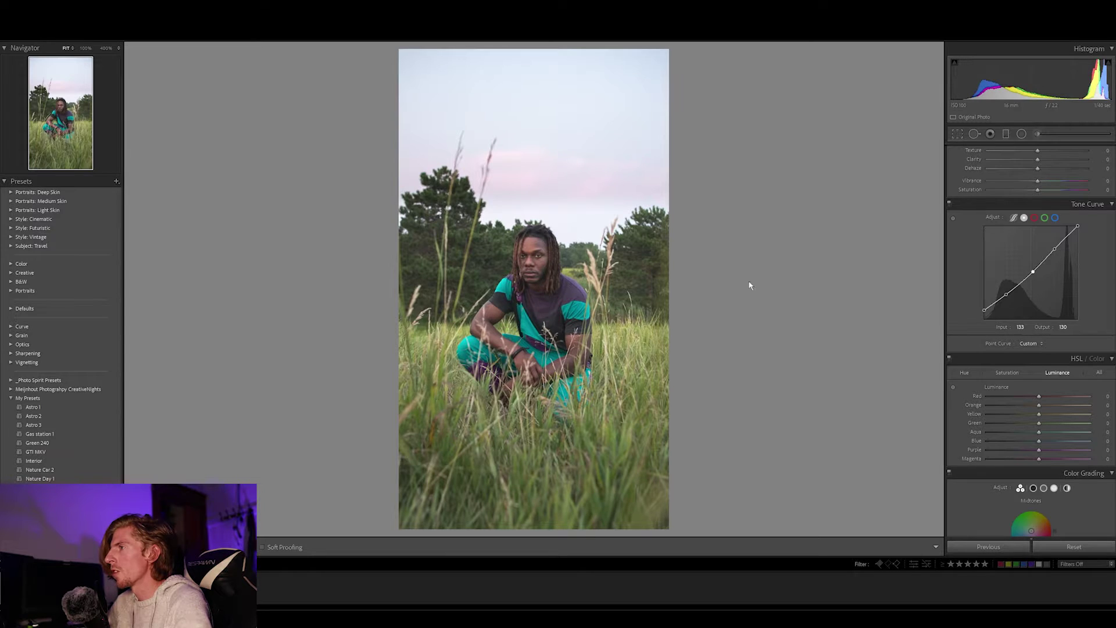
{"action": "left_click", "coordinate": [540, 250]}
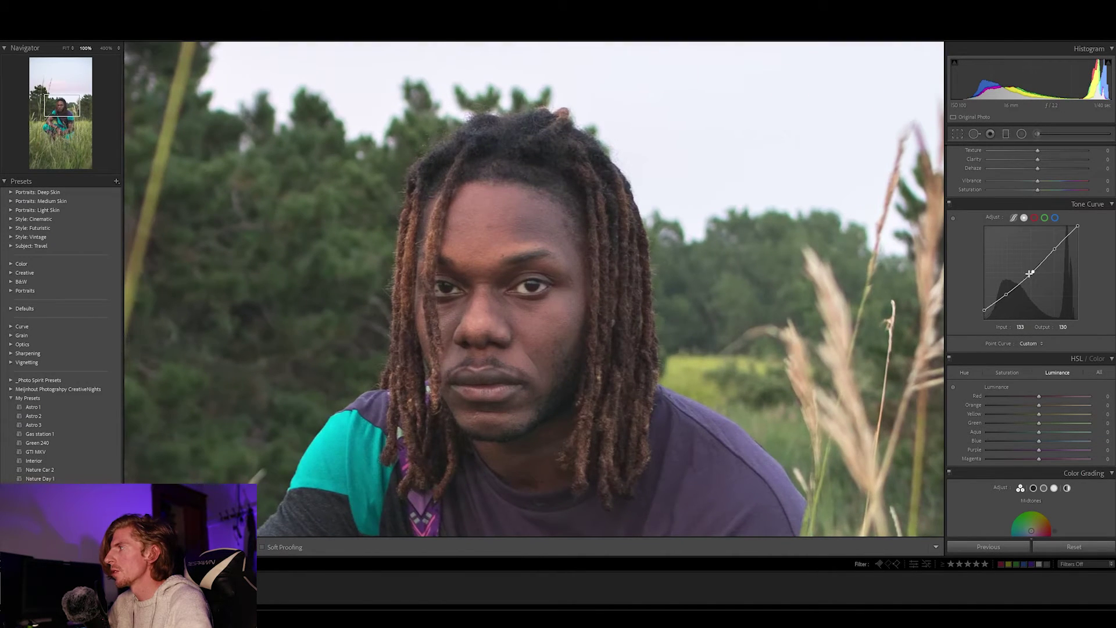
{"action": "left_click_drag", "start_coordinate": [1033, 276], "coordinate": [1030, 277]}
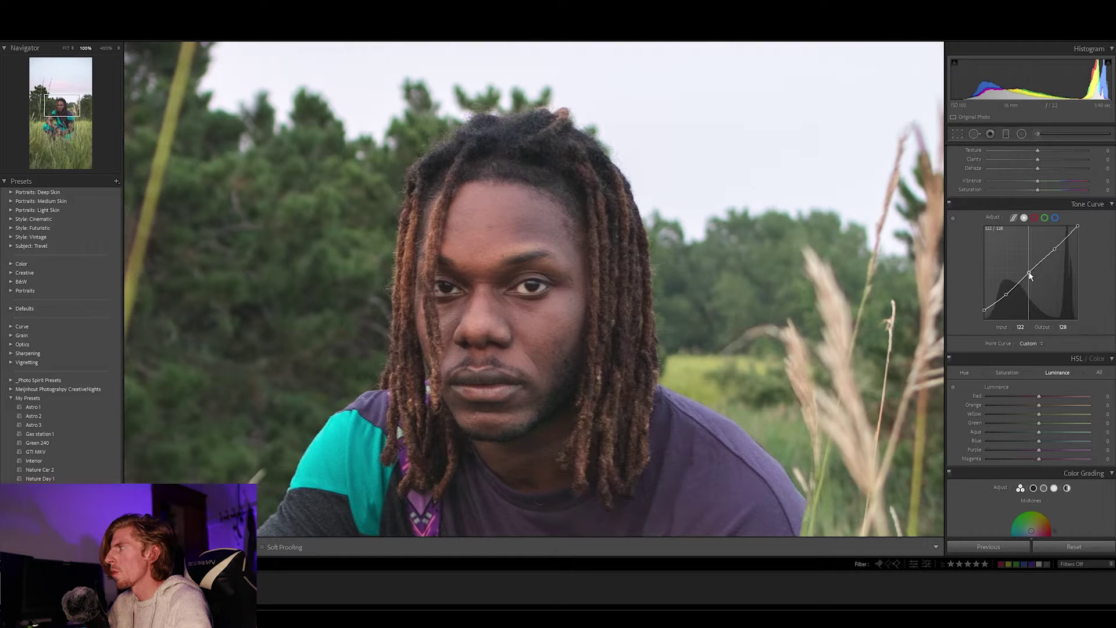
{"action": "left_click", "coordinate": [1006, 294]}
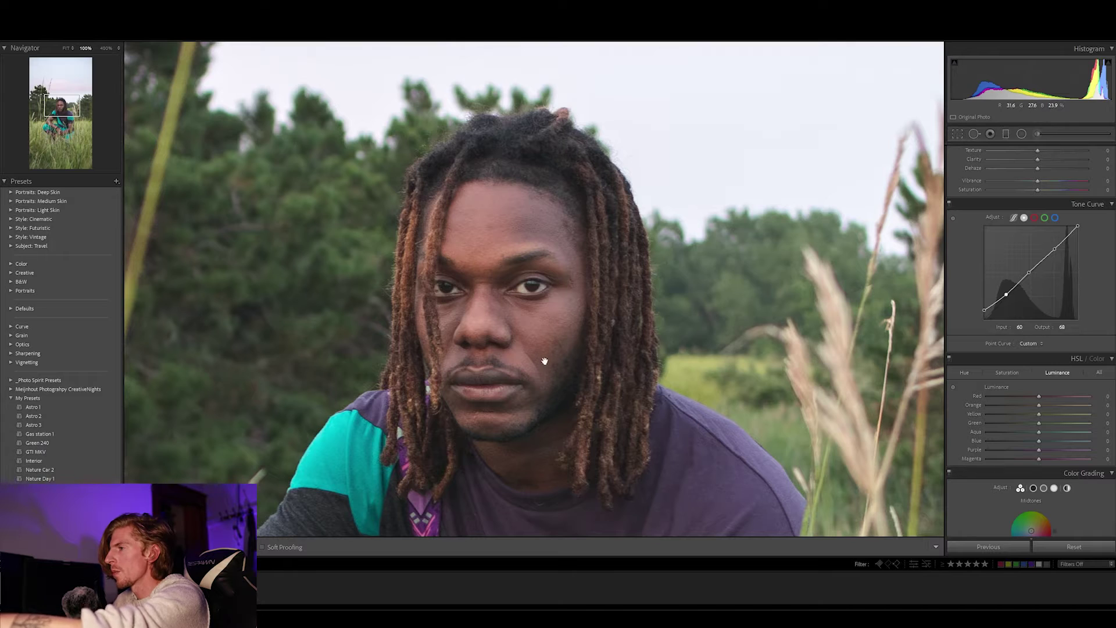
{"action": "left_click_drag", "start_coordinate": [1006, 293], "coordinate": [1009, 297]}
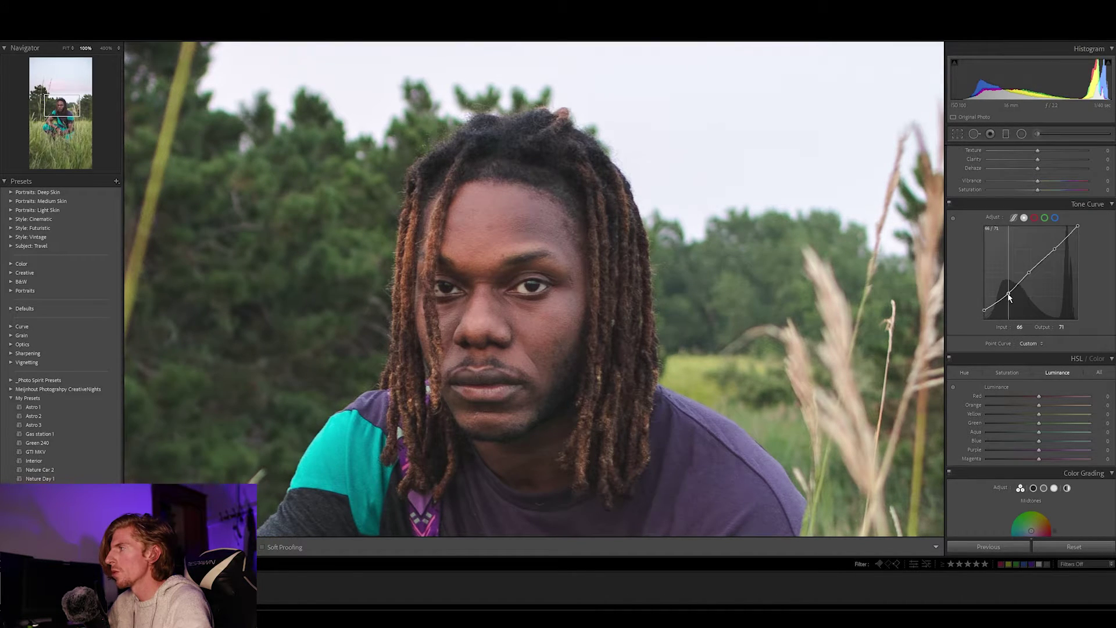
- Set the highlight curve point to Input 190, Output 199, try raising it to Output 231, and undo that raise
{"action": "left_click_drag", "start_coordinate": [1055, 250], "coordinate": [1054, 247]}
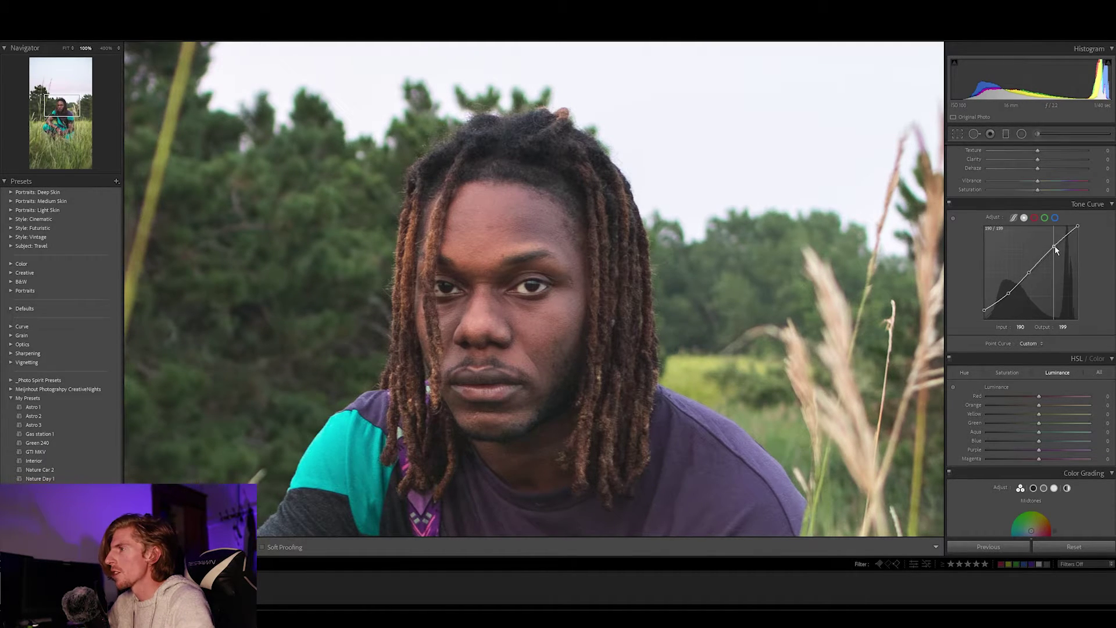
{"action": "left_click_drag", "start_coordinate": [1055, 246], "coordinate": [1057, 237]}
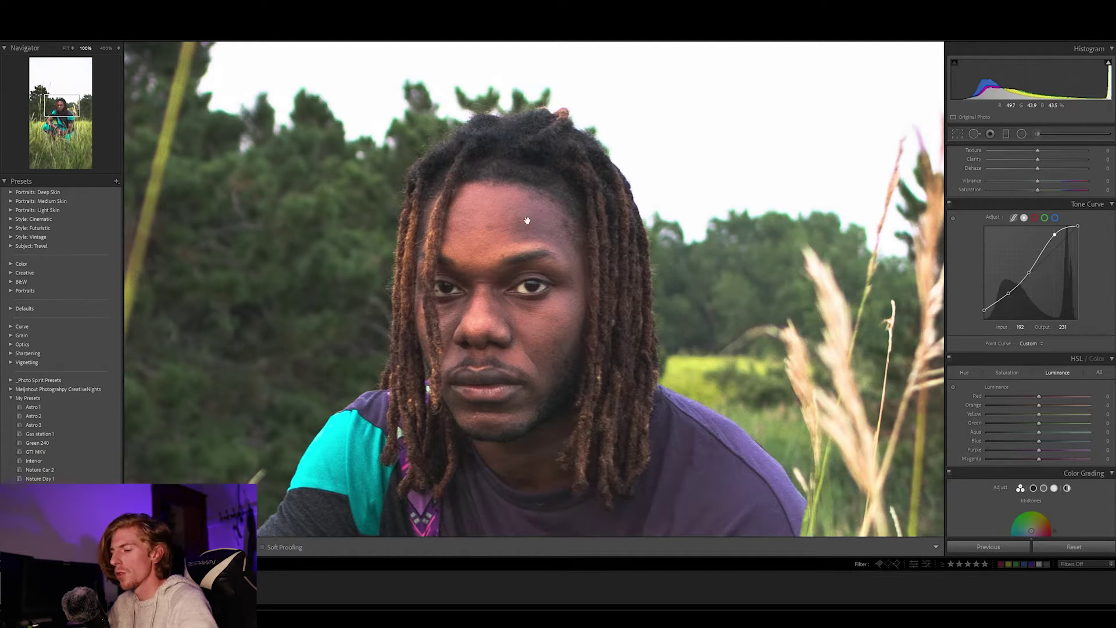
{"action": "key", "text": "ctrl+z"}
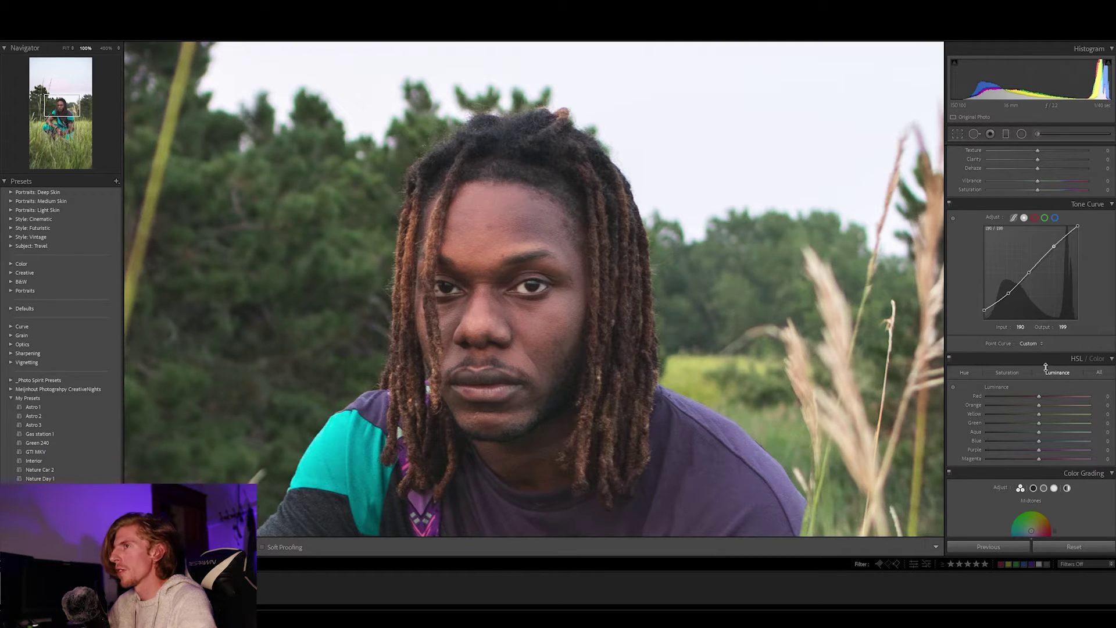
- Add two more tone curve points, at Input 160, Output 169 and at Input 91, Output 95, with the whole photo in view
{"action": "left_click", "coordinate": [483, 269]}
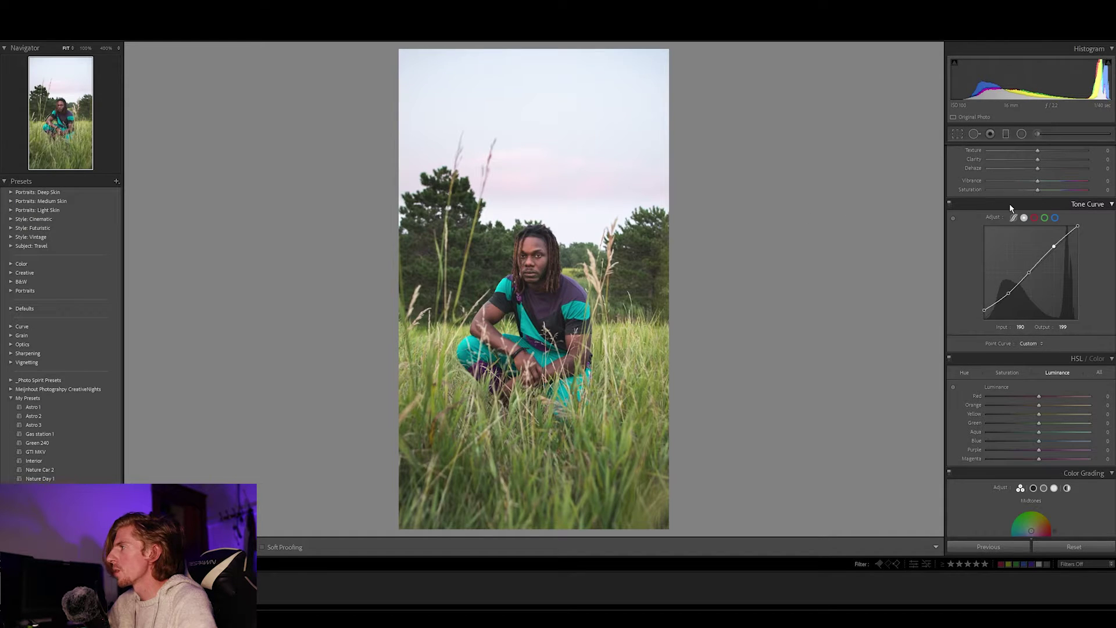
{"action": "left_click", "coordinate": [1042, 258]}
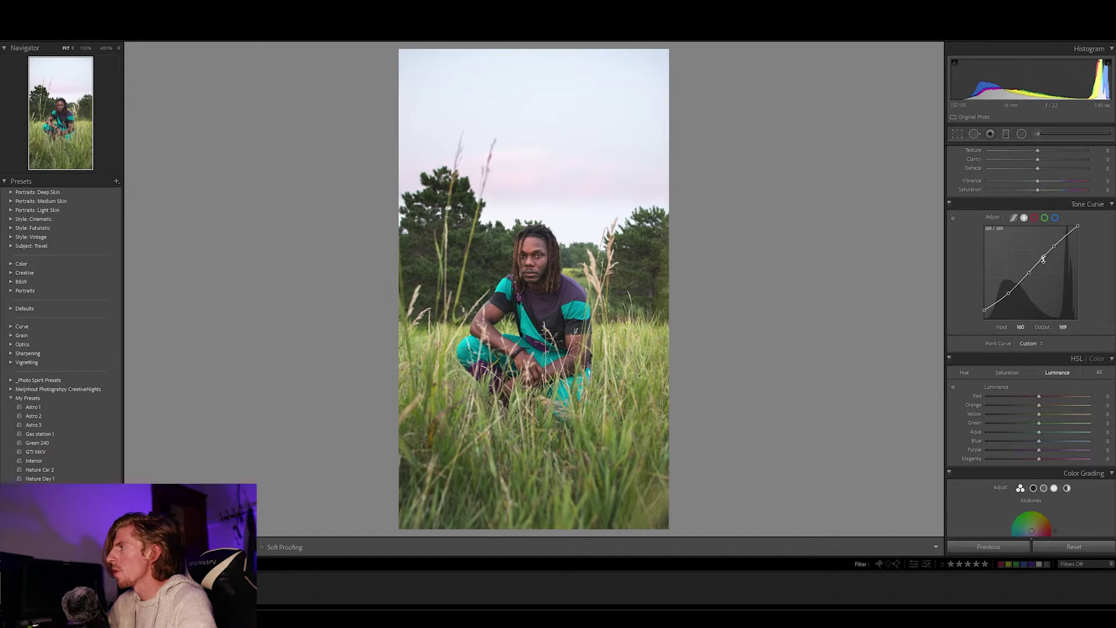
{"action": "left_click", "coordinate": [1017, 284]}
- Use the tone curve's targeted adjustment on the man's forehead at 100% to brighten that tone to Input 109, Output 116
{"action": "left_click", "coordinate": [953, 219]}
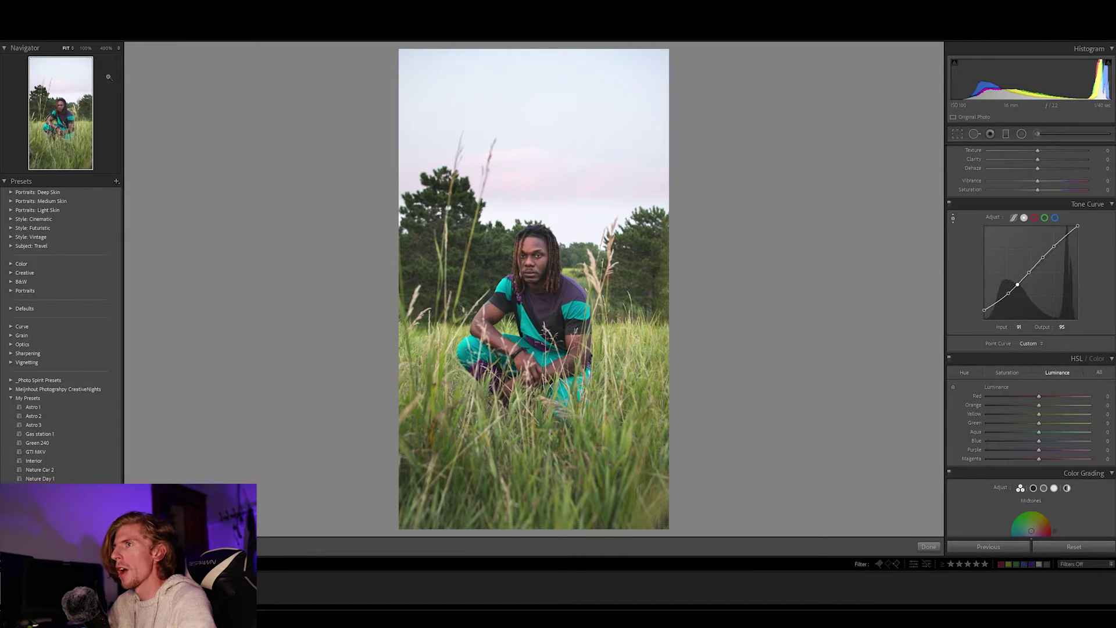
{"action": "left_click", "coordinate": [86, 48]}
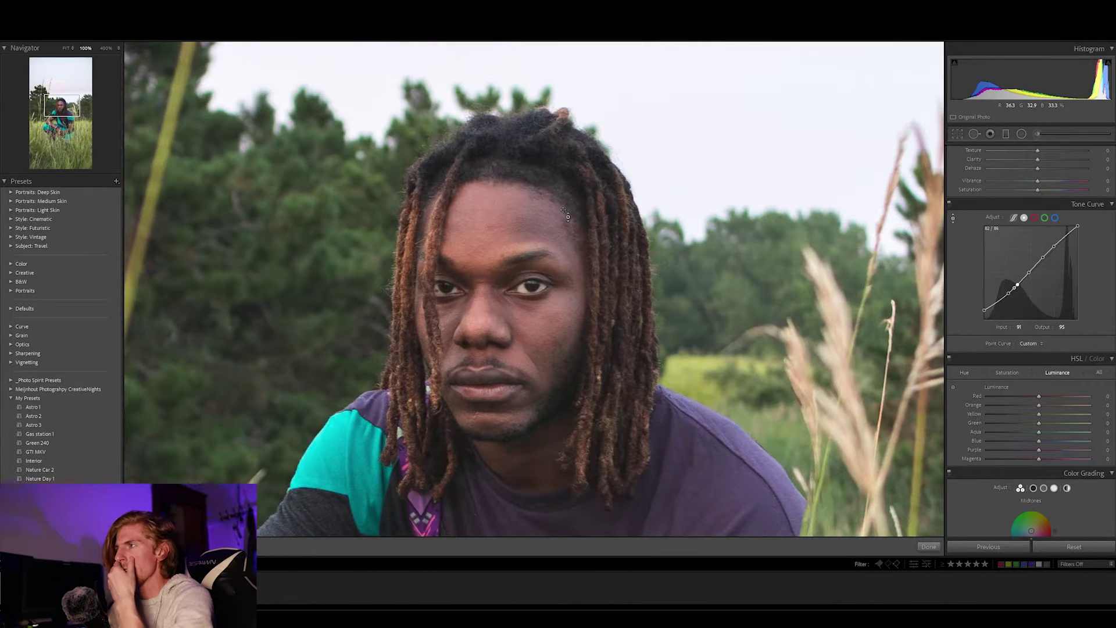
{"action": "left_click_drag", "start_coordinate": [527, 237], "coordinate": [527, 233]}
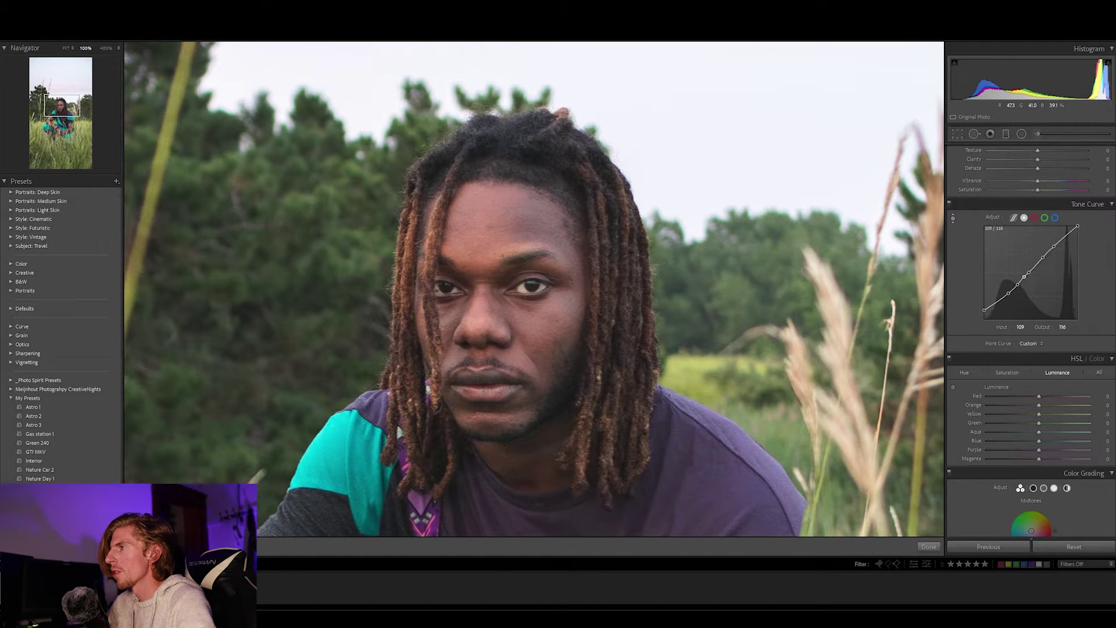
- Undo the targeted tone curve adjustment made on the man's forehead and return to the whole-photo view
{"action": "key", "text": "ctrl+z"}
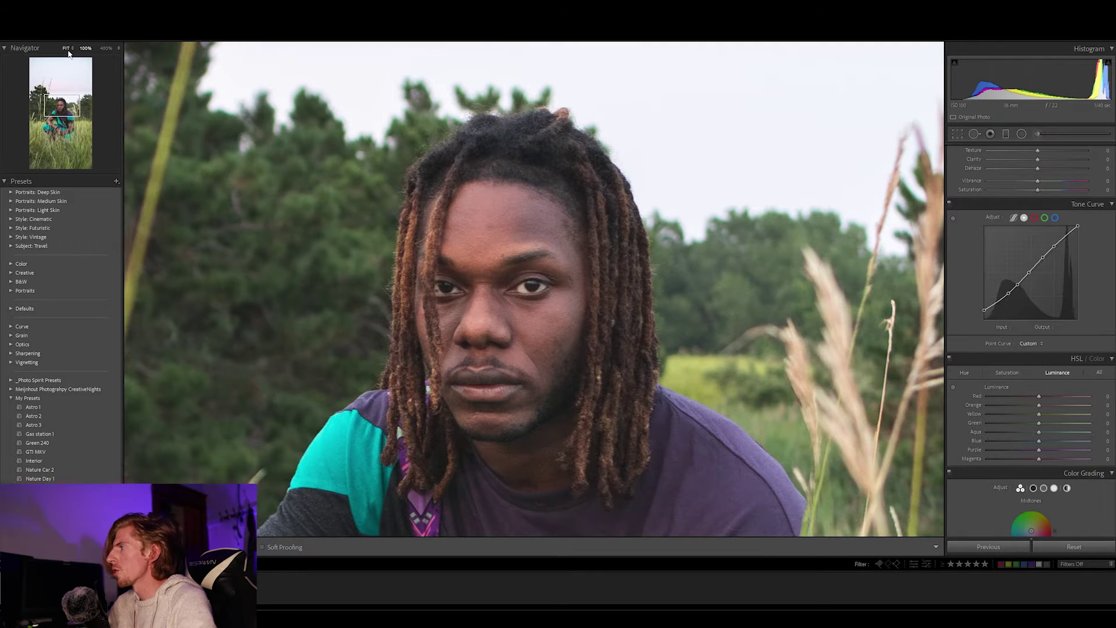
{"action": "left_click", "coordinate": [638, 182]}
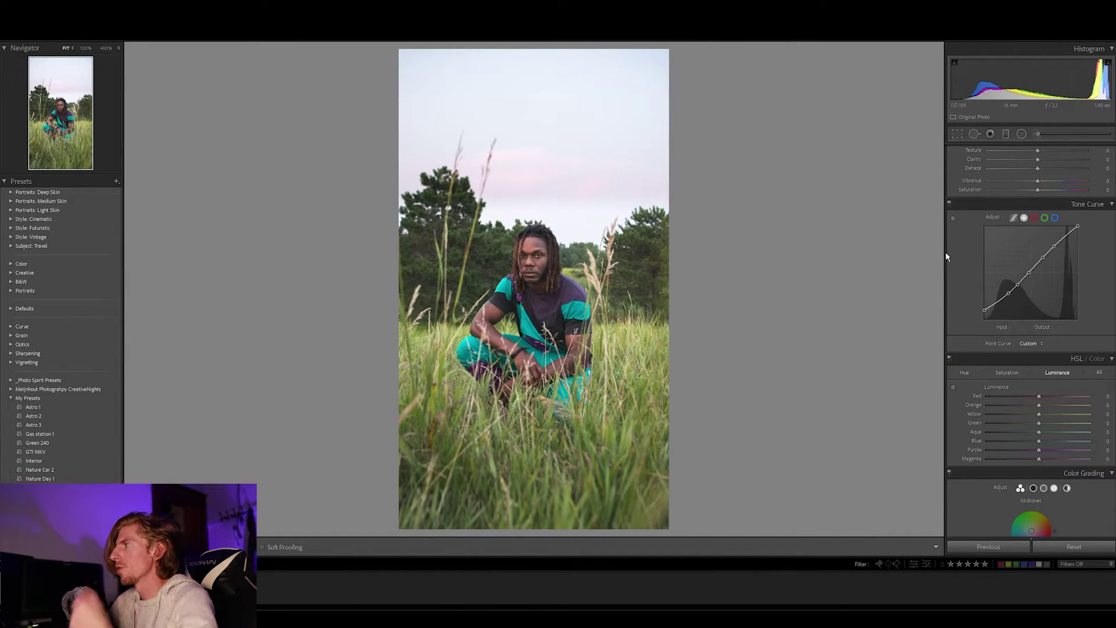
- Try lowering the parametric tone curve's Lights region to -12 and reset it to 0
{"action": "left_click", "coordinate": [1013, 217]}
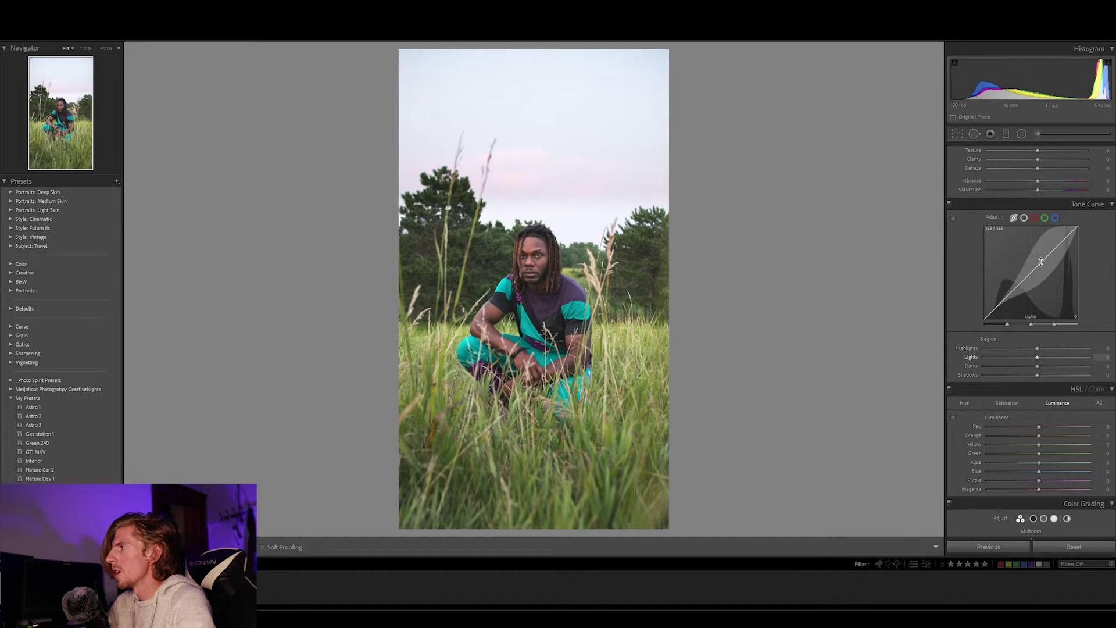
{"action": "left_click_drag", "start_coordinate": [1035, 266], "coordinate": [1036, 269]}
{"action": "left_click", "coordinate": [1024, 218]}
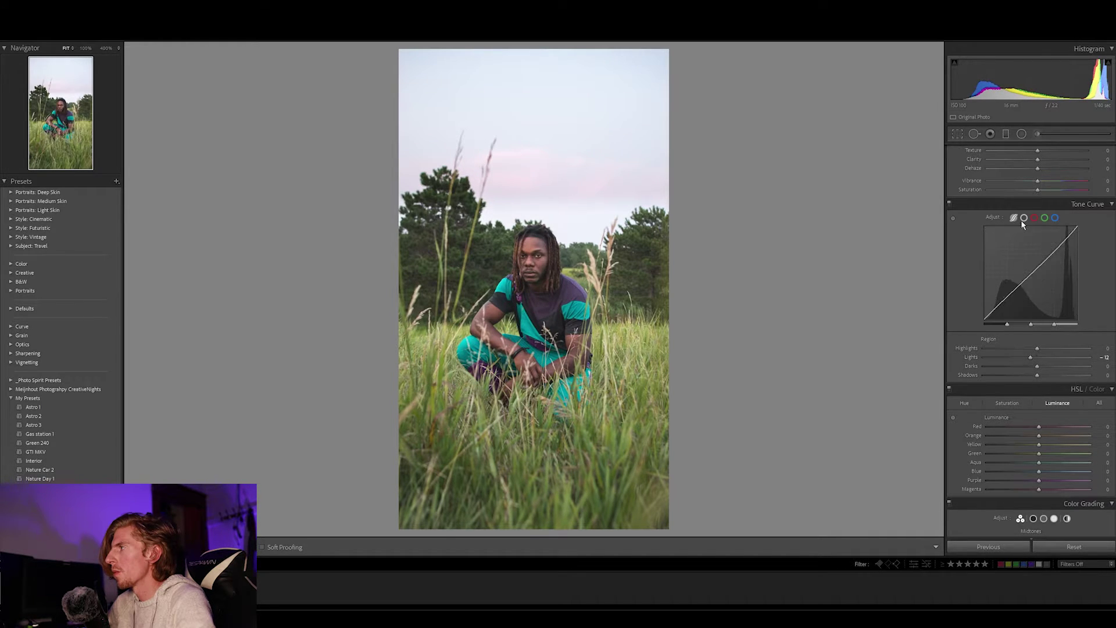
{"action": "left_click", "coordinate": [1014, 218]}
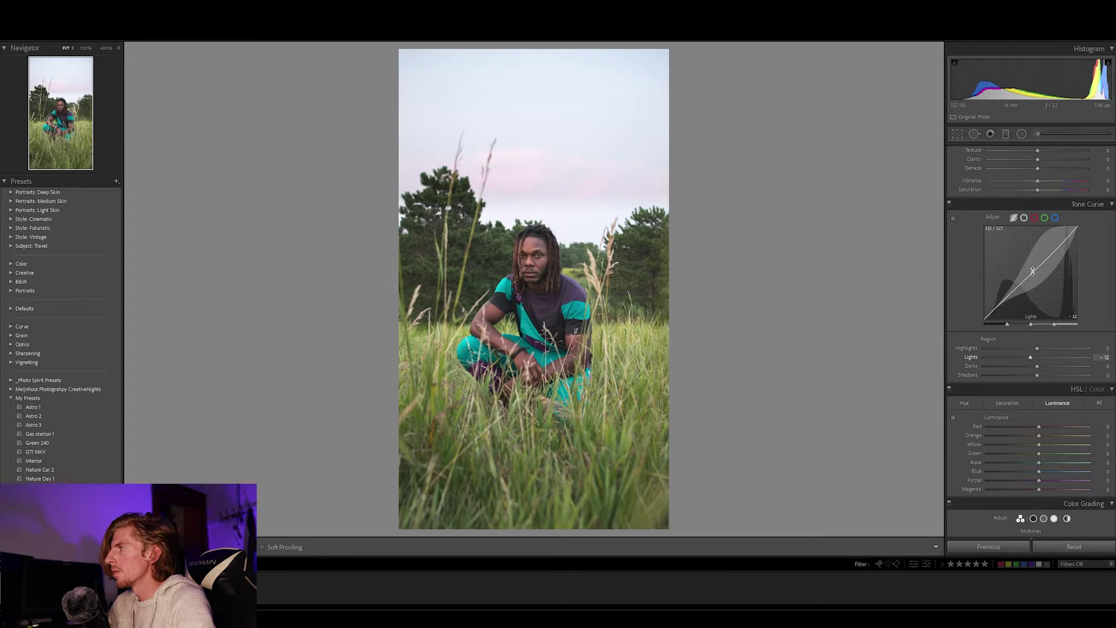
{"action": "double_click", "coordinate": [1032, 357]}
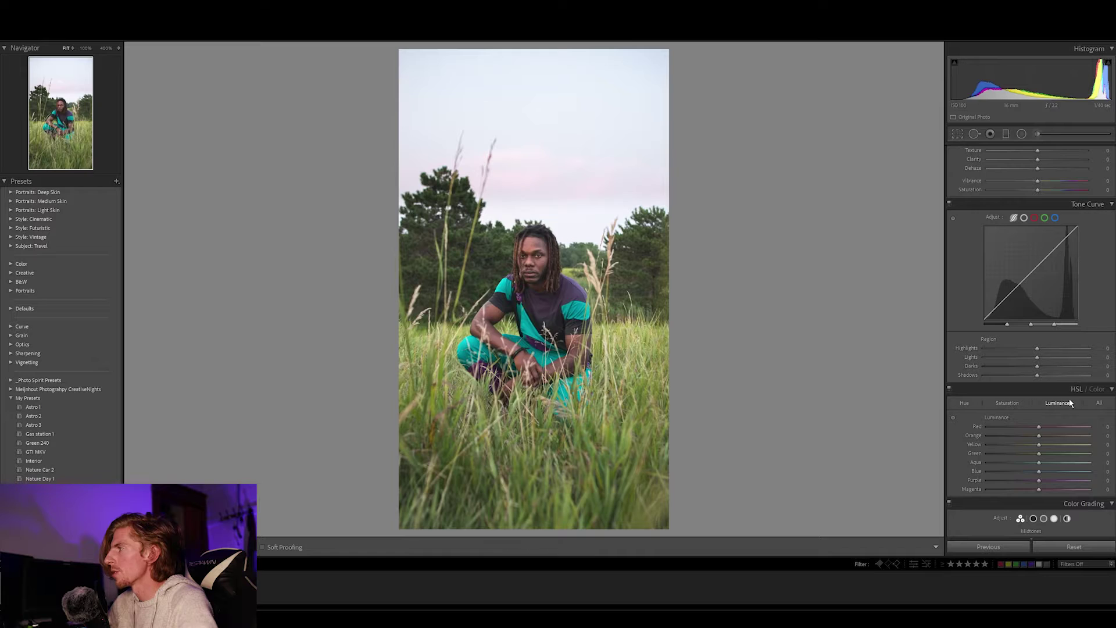
- Use targeted Luminance adjustment to set Red and Orange to +1 from the man's face, and Yellow to +4 and Green to +10 from the grass
{"action": "scroll", "coordinate": [1052, 398], "scroll_direction": "down", "scroll_amount": 4}
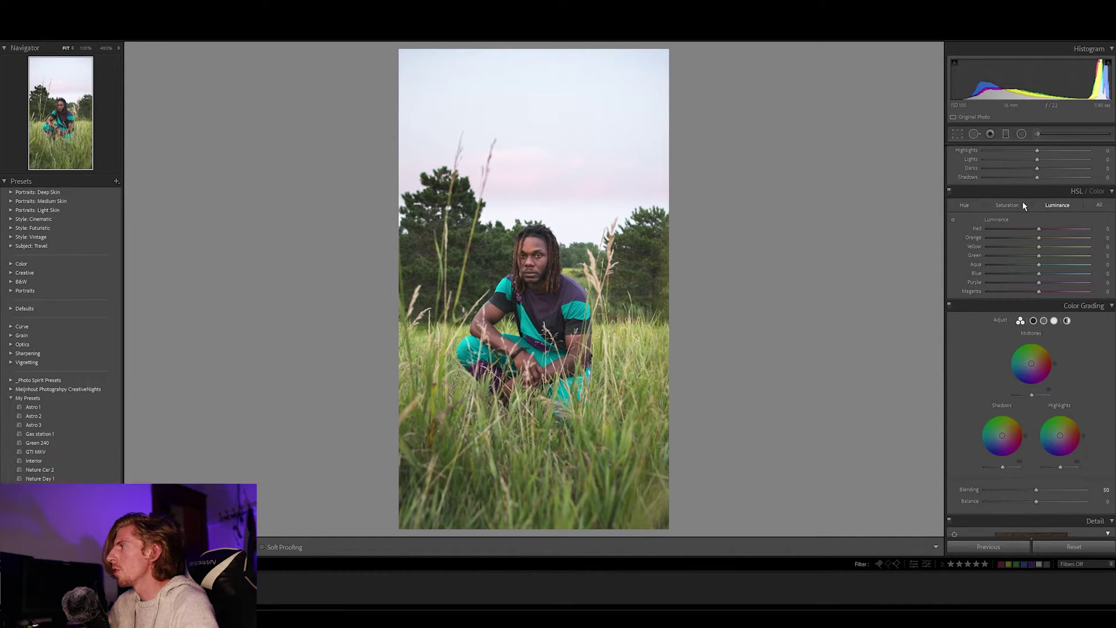
{"action": "left_click", "coordinate": [953, 220]}
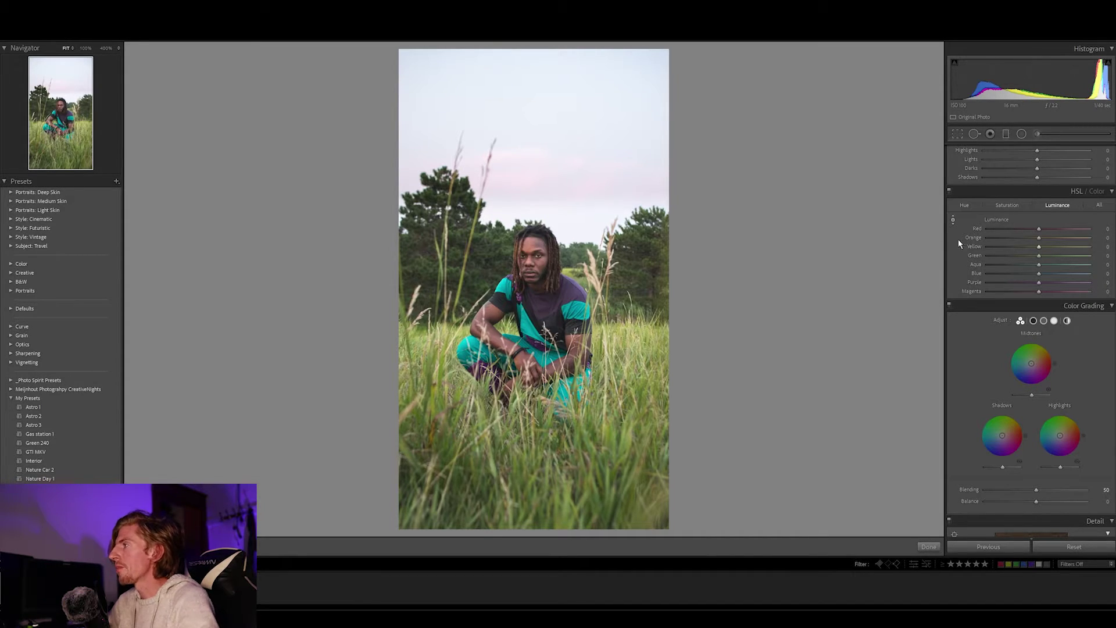
{"action": "left_click", "coordinate": [953, 219]}
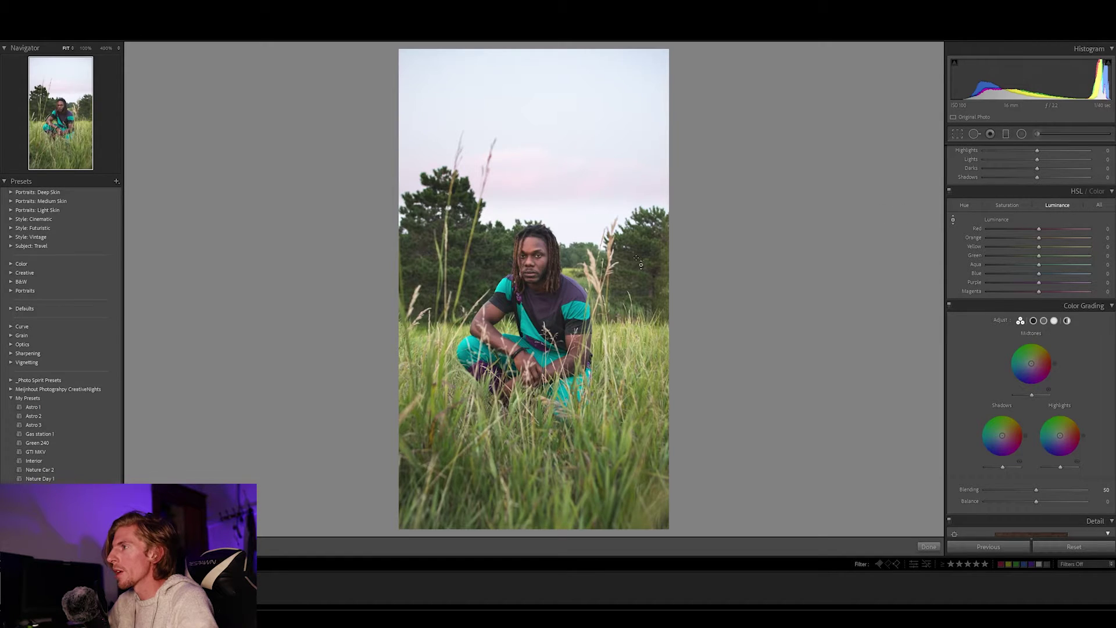
{"action": "left_click_drag", "start_coordinate": [526, 273], "coordinate": [530, 263]}
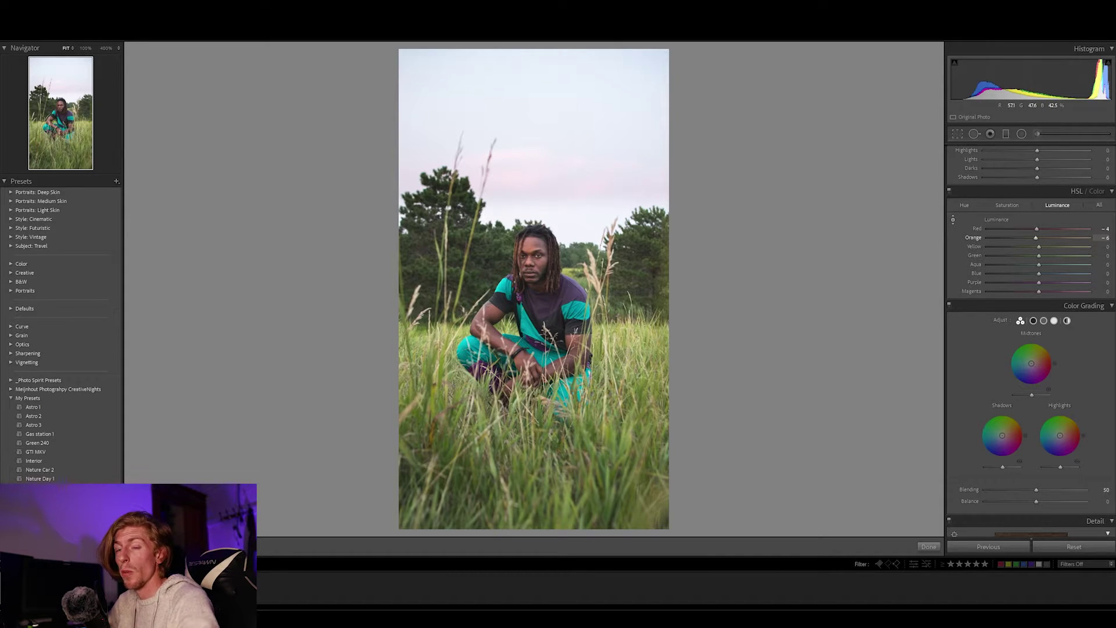
{"action": "left_click_drag", "start_coordinate": [530, 262], "coordinate": [530, 244]}
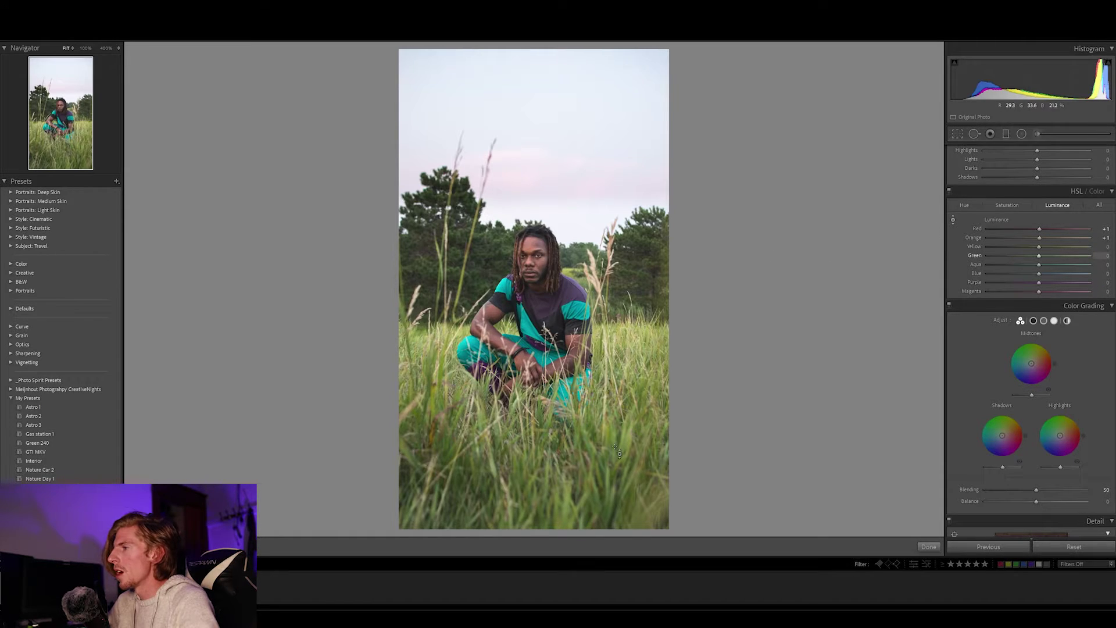
{"action": "mouse_move", "coordinate": [617, 449]}
{"action": "left_mouse_down"}
{"action": "mouse_move", "coordinate": [616, 426]}
{"action": "mouse_move", "coordinate": [617, 449]}
{"action": "left_mouse_up"}
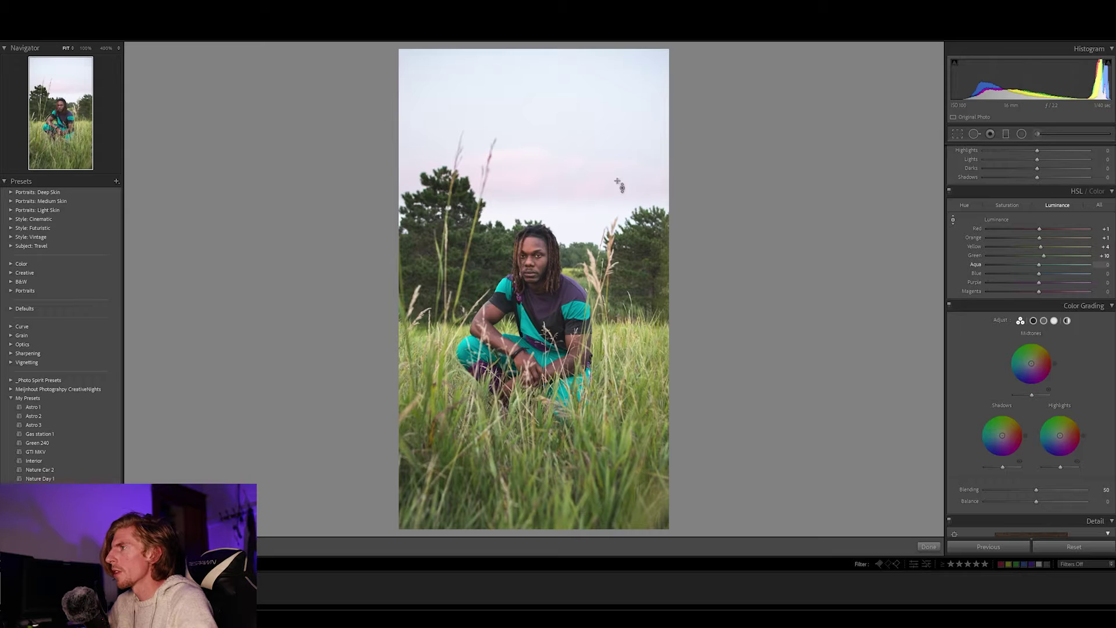
- Darken the sky with the targeted Luminance adjustment, setting Blue to -50 and Purple to -2
{"action": "left_click_drag", "start_coordinate": [534, 116], "coordinate": [533, 168]}
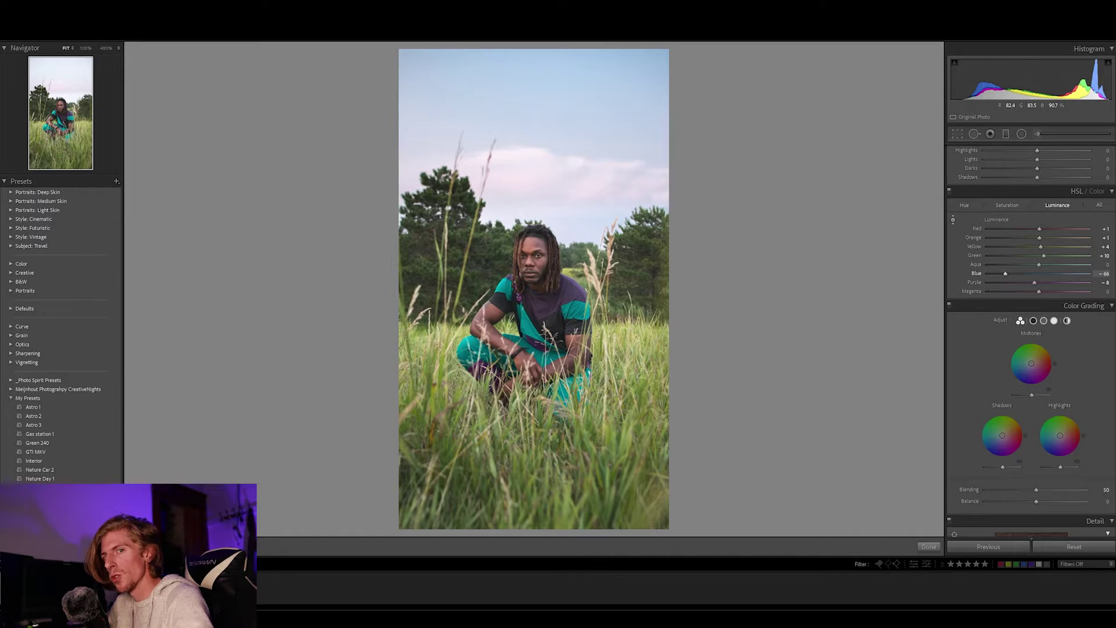
{"action": "left_click_drag", "start_coordinate": [534, 151], "coordinate": [533, 142]}
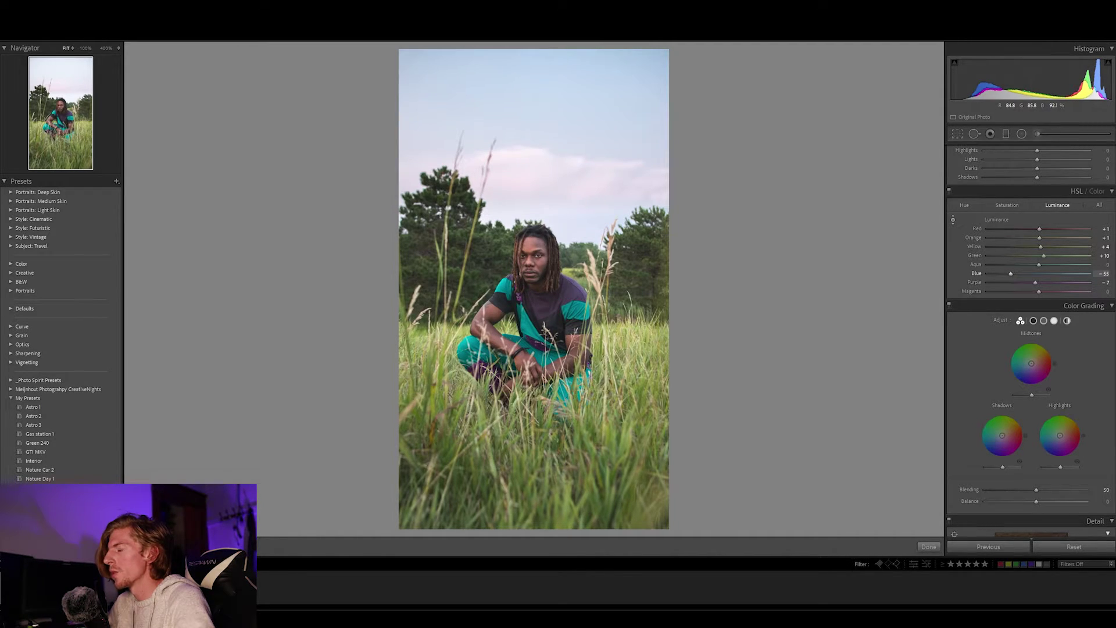
{"action": "left_click_drag", "start_coordinate": [533, 143], "coordinate": [588, 137]}
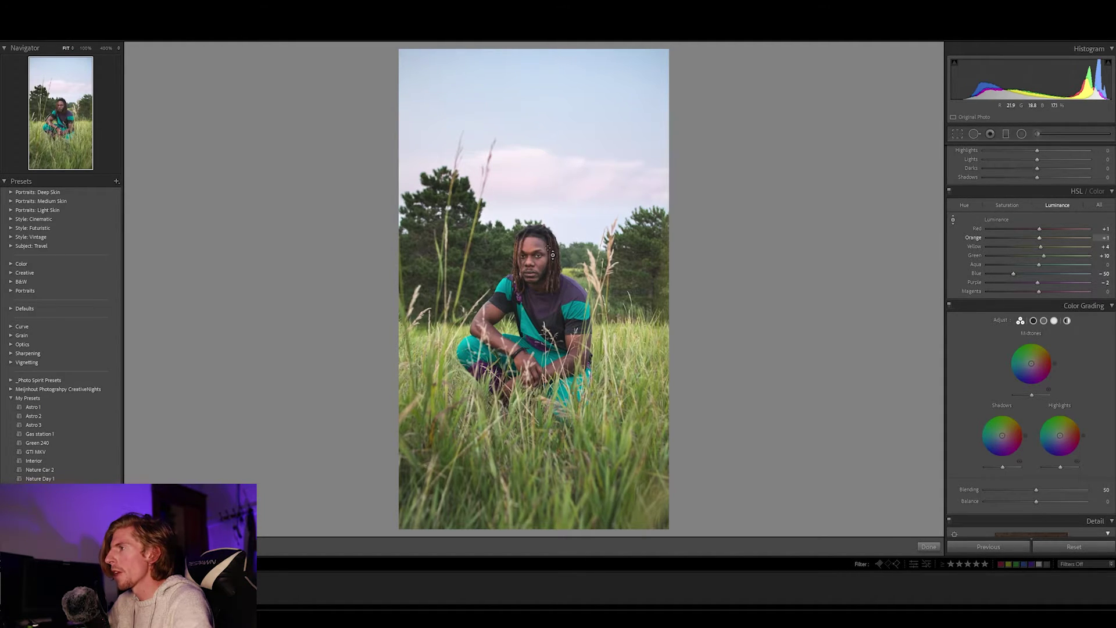
{"action": "mouse_move", "coordinate": [555, 255]}
{"action": "left_mouse_down"}
{"action": "mouse_move", "coordinate": [554, 242]}
{"action": "mouse_move", "coordinate": [554, 253]}
{"action": "left_mouse_up"}
- Switch the HSL adjustments to Saturation and activate its targeted adjustment tool
{"action": "left_click", "coordinate": [1008, 205]}
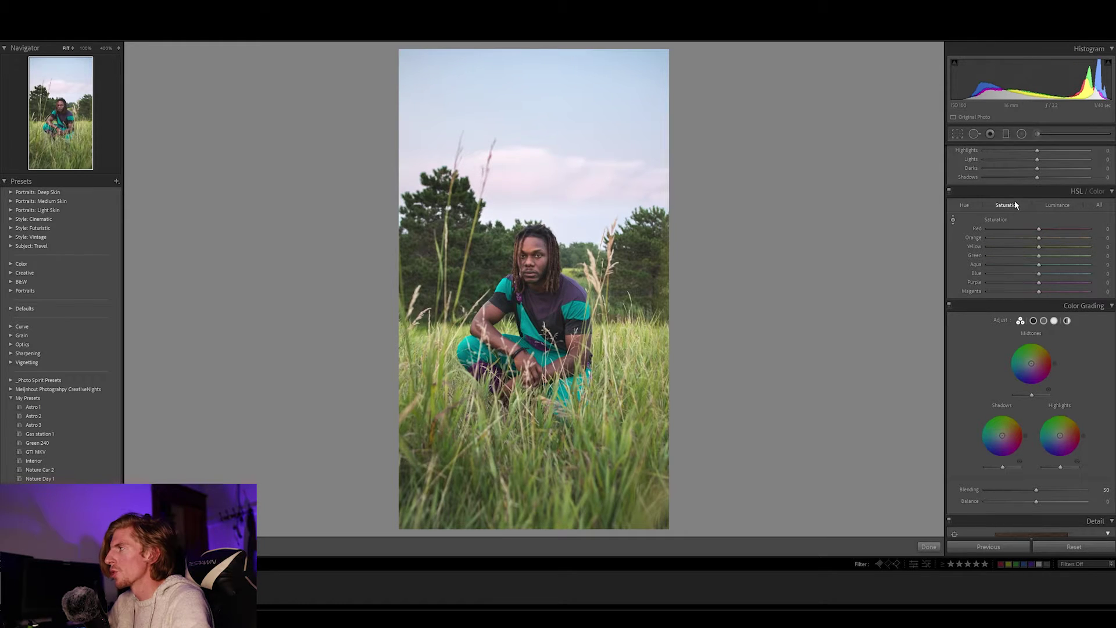
{"action": "left_click", "coordinate": [953, 219]}
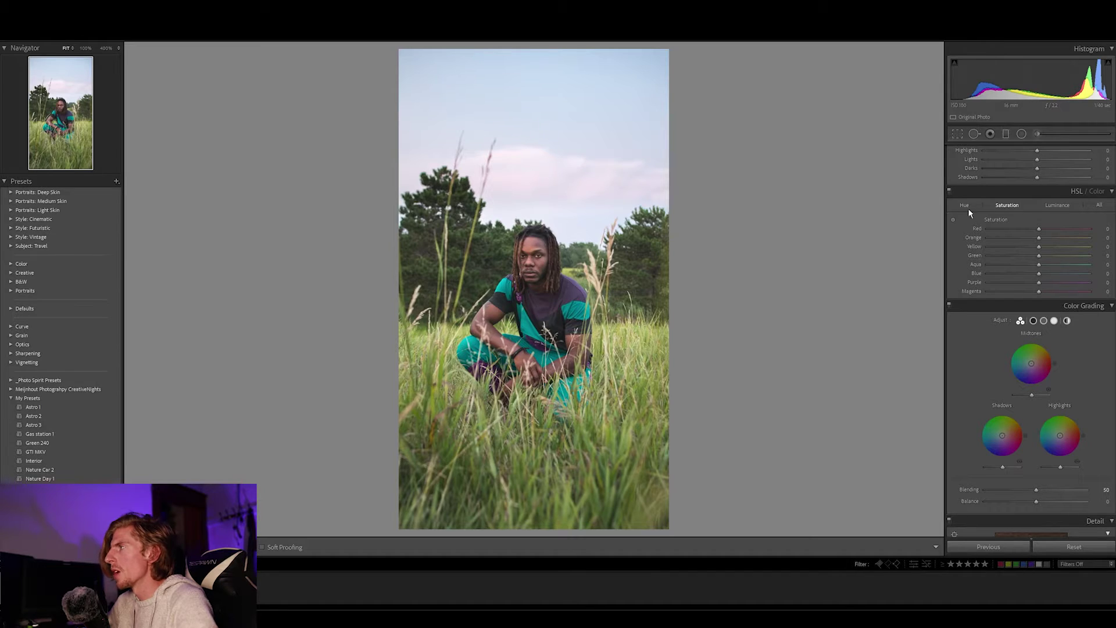
{"action": "left_click", "coordinate": [954, 219]}
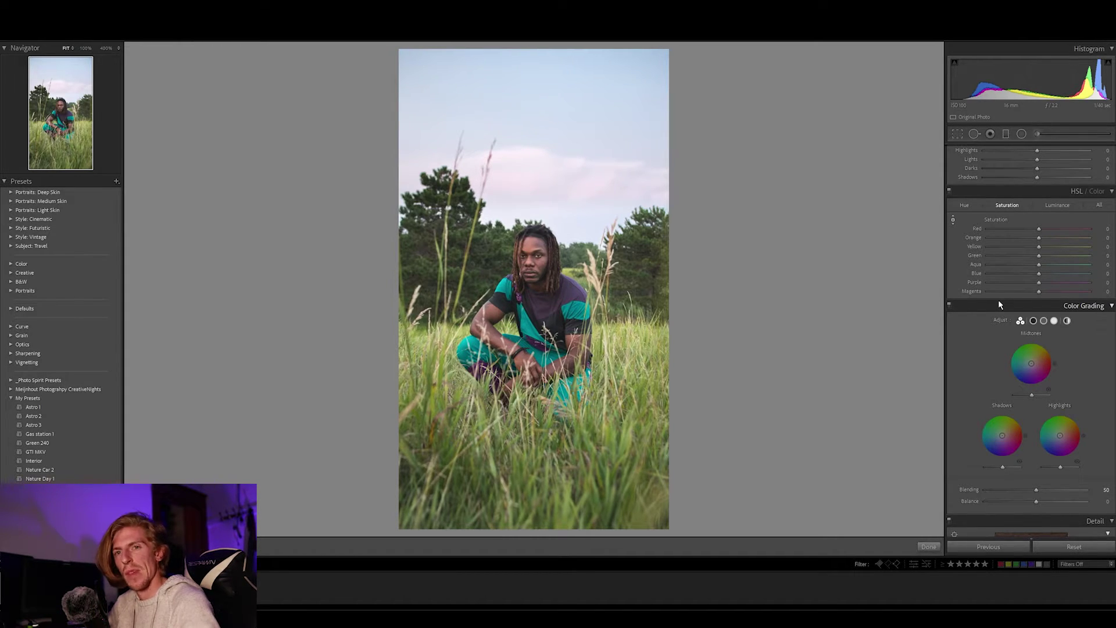
- Try raising the photo's overall Saturation in stages to +32, check the man's face at 100%, and reset Saturation to 0
{"action": "scroll", "coordinate": [998, 302], "scroll_direction": "up", "scroll_amount": 5}
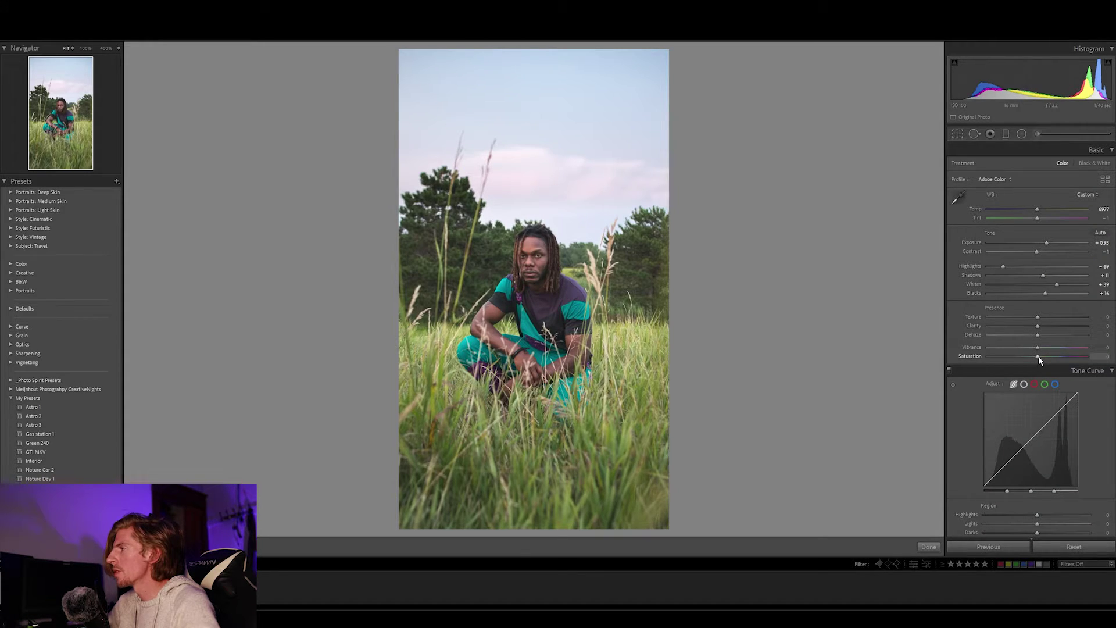
{"action": "left_click_drag", "start_coordinate": [1039, 357], "coordinate": [1042, 358]}
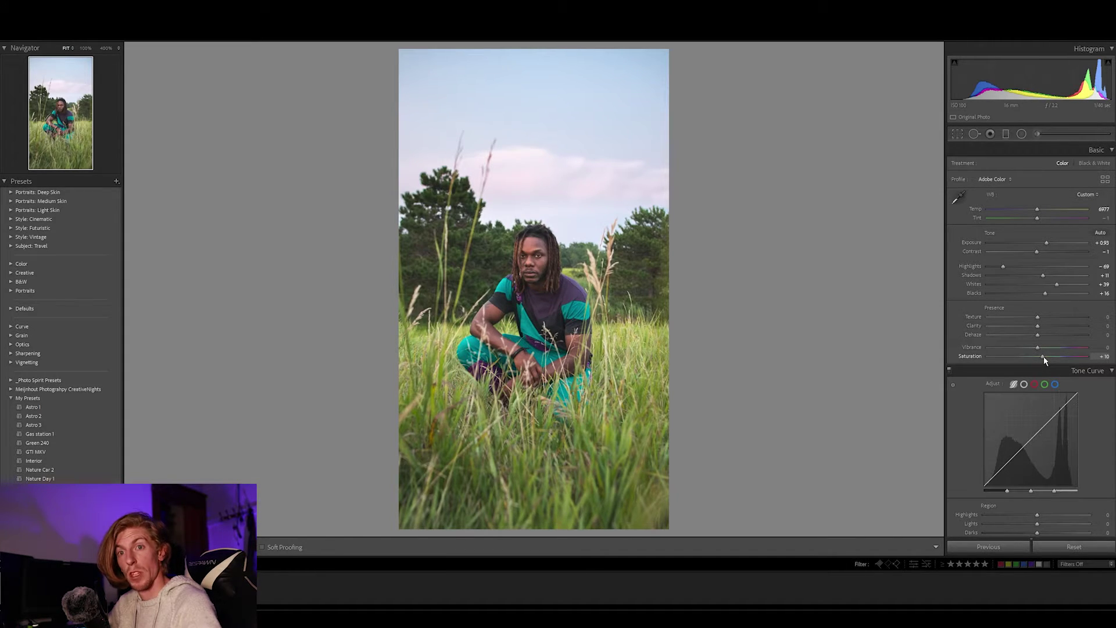
{"action": "left_click_drag", "start_coordinate": [1043, 357], "coordinate": [1049, 357]}
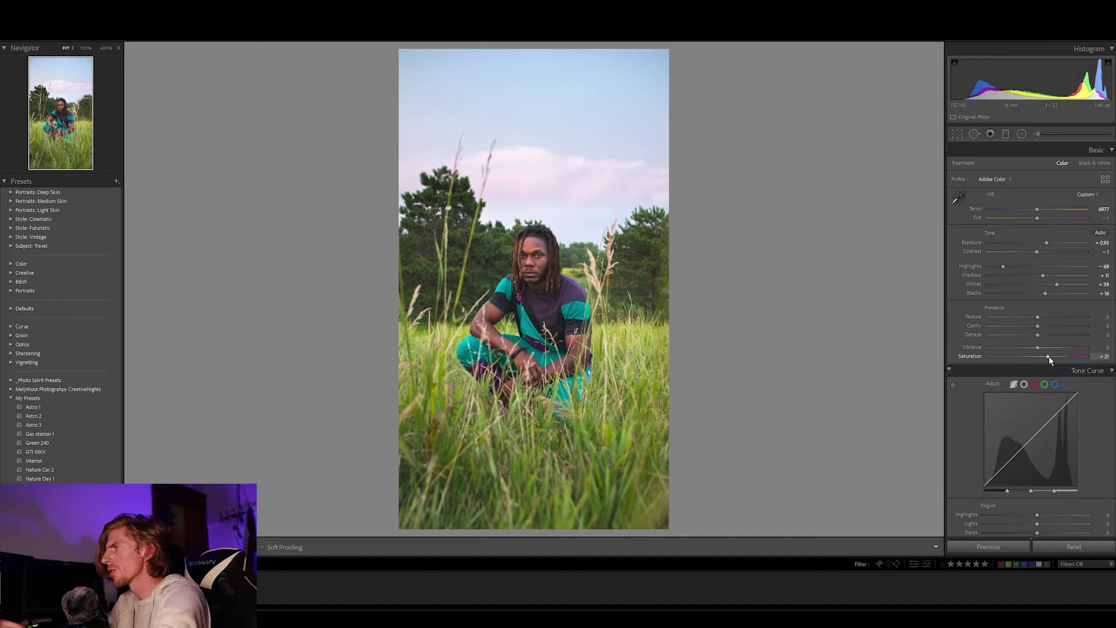
{"action": "left_click_drag", "start_coordinate": [1050, 358], "coordinate": [1050, 358]}
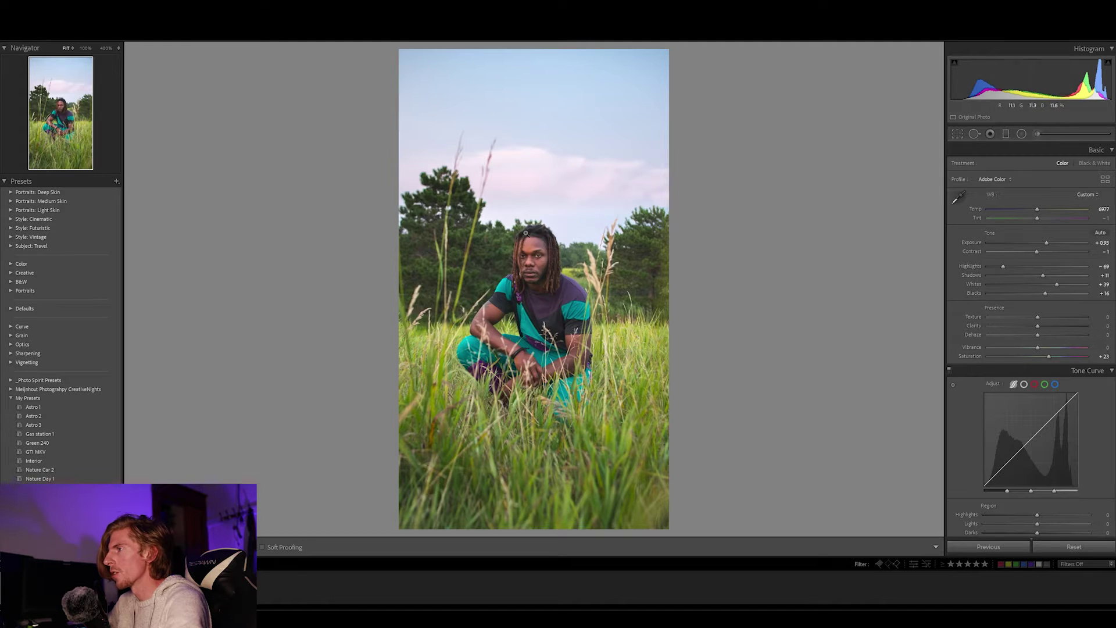
{"action": "left_click_drag", "start_coordinate": [1050, 358], "coordinate": [1054, 359]}
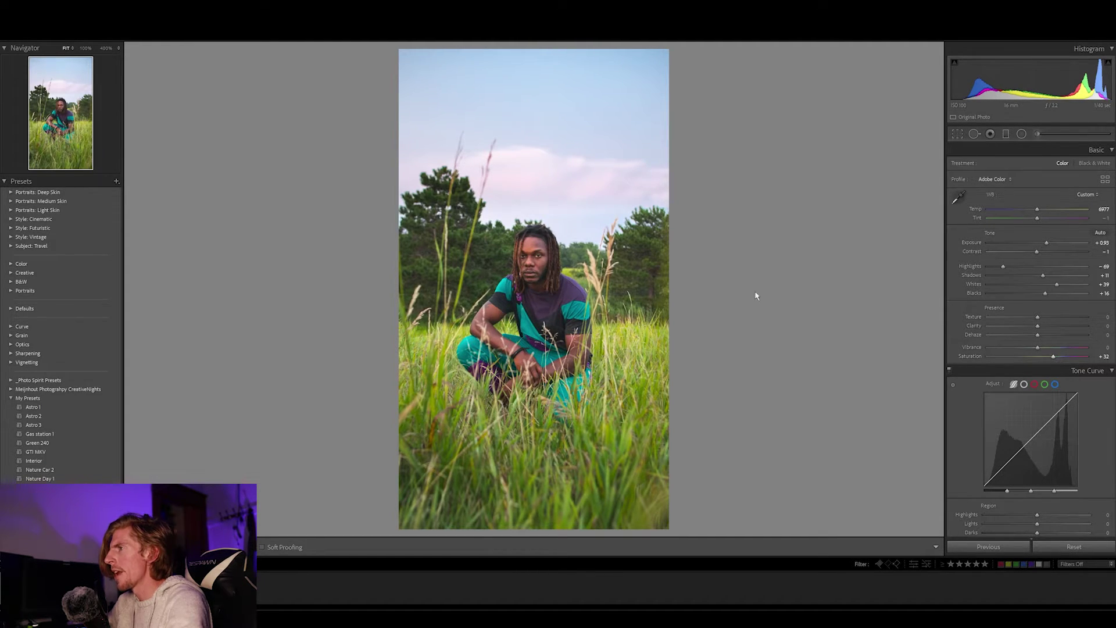
{"action": "left_click", "coordinate": [532, 250]}
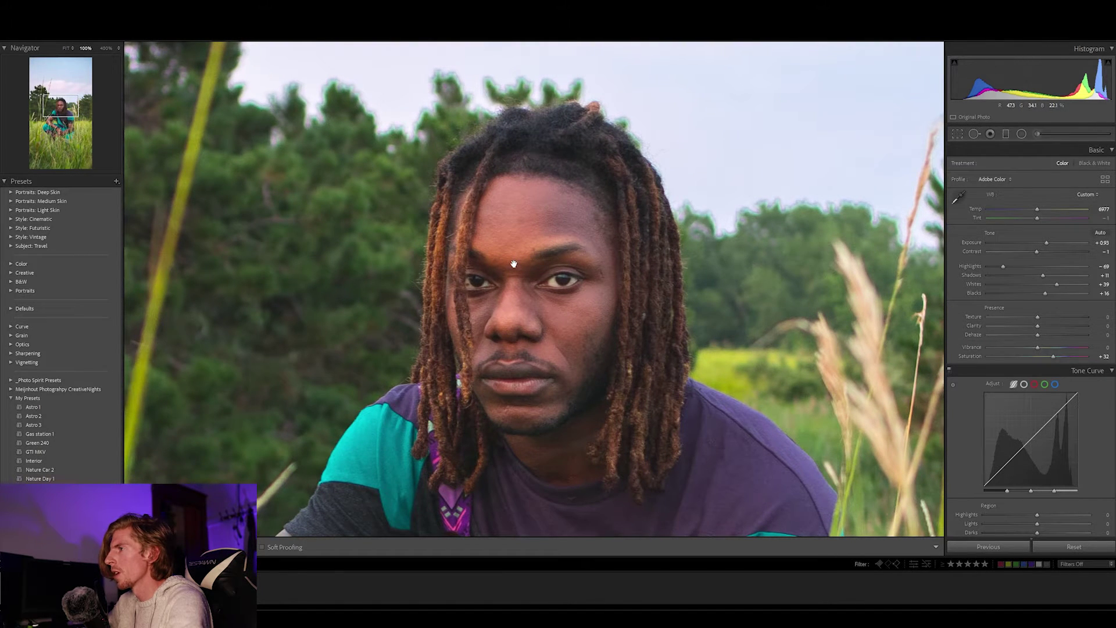
{"action": "left_click", "coordinate": [514, 264]}
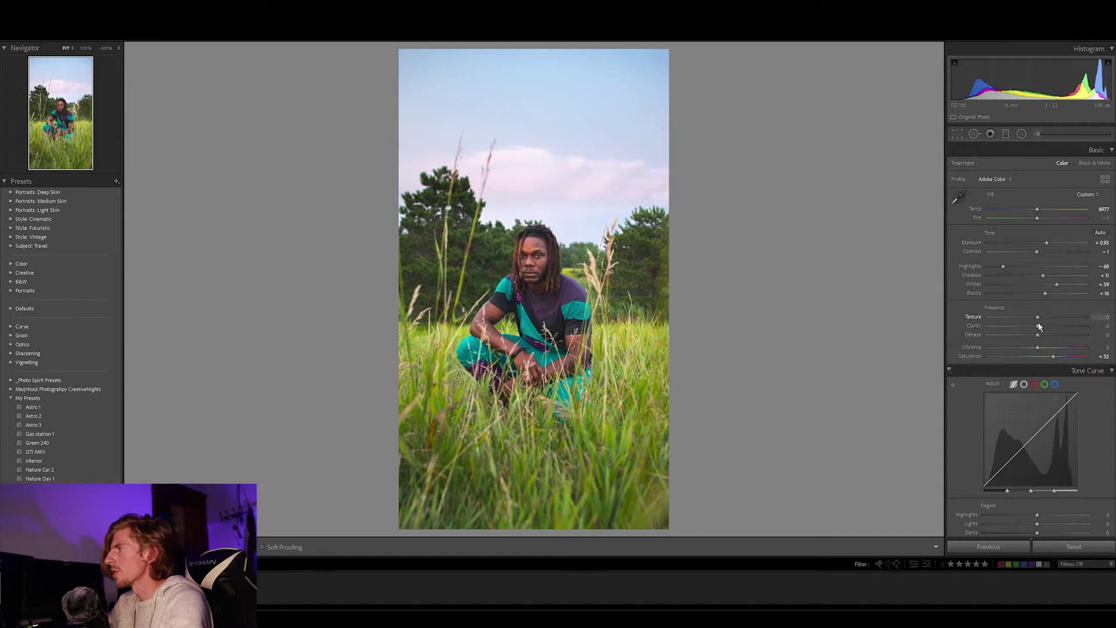
{"action": "double_click", "coordinate": [1053, 357]}
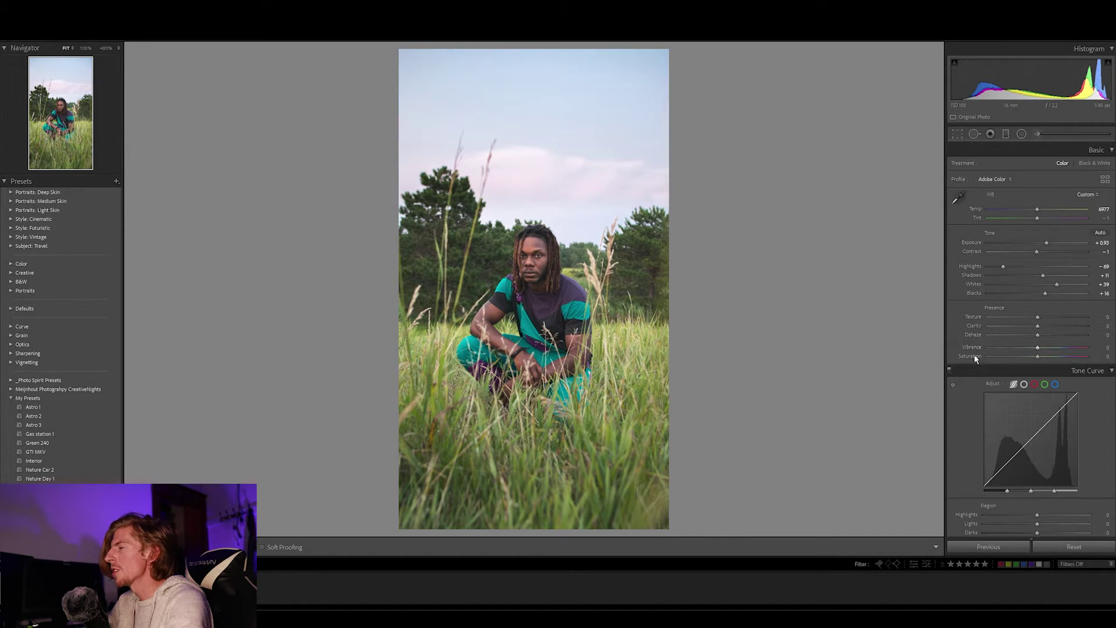
- Try a strong overall Saturation boost and a Vibrance of -7, resetting each to 0
{"action": "left_click_drag", "start_coordinate": [1039, 356], "coordinate": [1079, 358]}
{"action": "double_click", "coordinate": [1079, 357]}
{"action": "mouse_move", "coordinate": [1039, 348]}
{"action": "left_mouse_down"}
{"action": "mouse_move", "coordinate": [1062, 345]}
{"action": "mouse_move", "coordinate": [1036, 347]}
{"action": "left_mouse_up"}
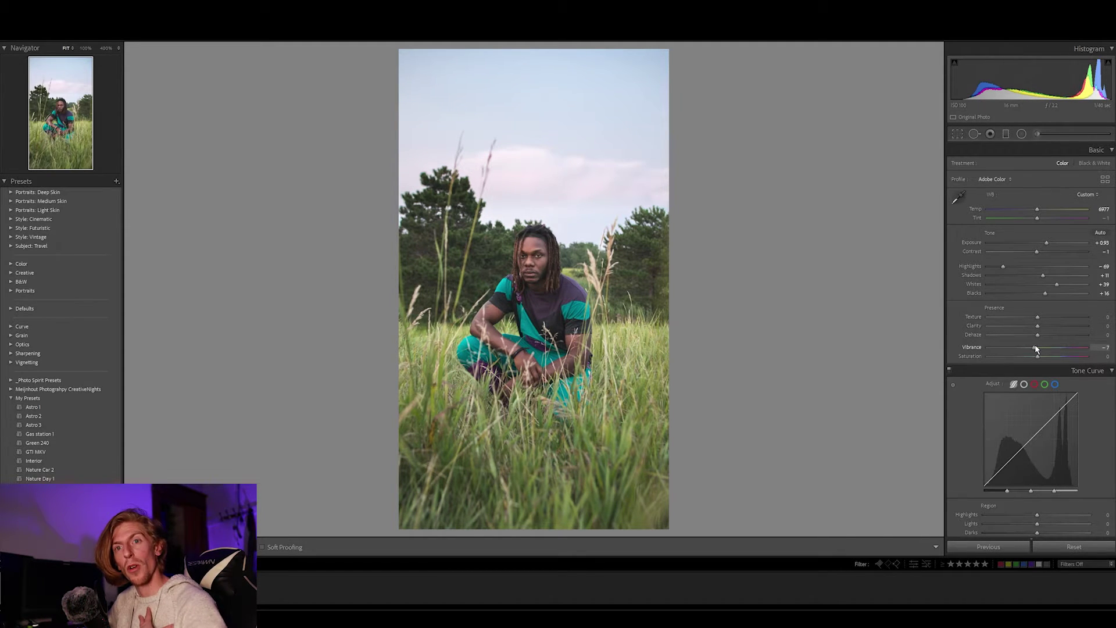
{"action": "double_click", "coordinate": [1035, 348]}
- Try combining Saturation at -7 with Vibrance at +38, and reset both to 0
{"action": "left_click_drag", "start_coordinate": [1038, 356], "coordinate": [1035, 356]}
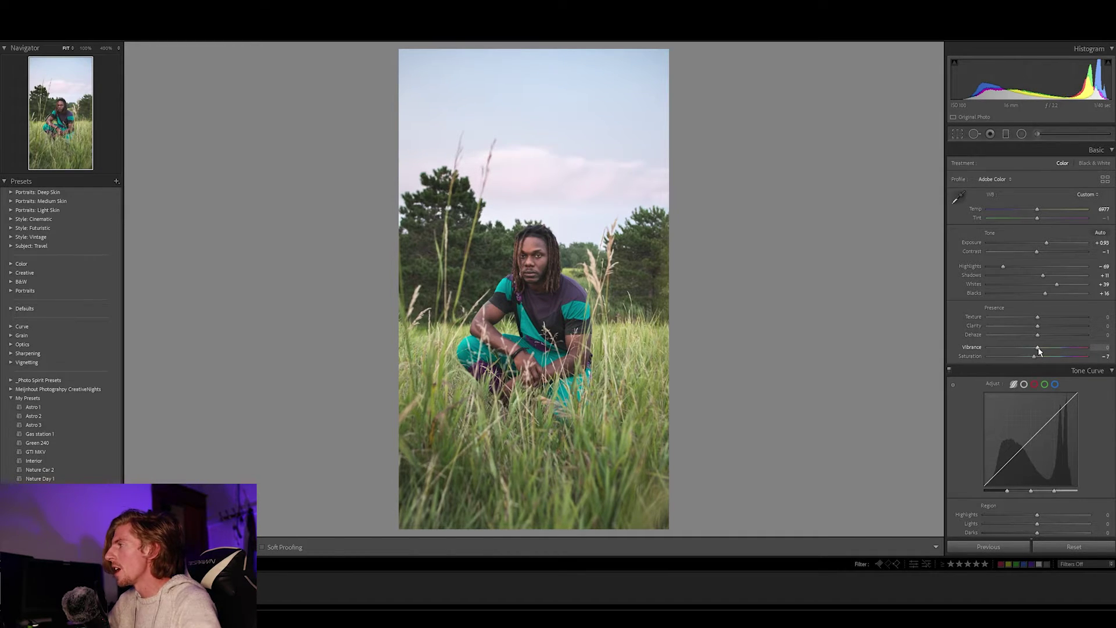
{"action": "left_click_drag", "start_coordinate": [1039, 350], "coordinate": [1057, 348]}
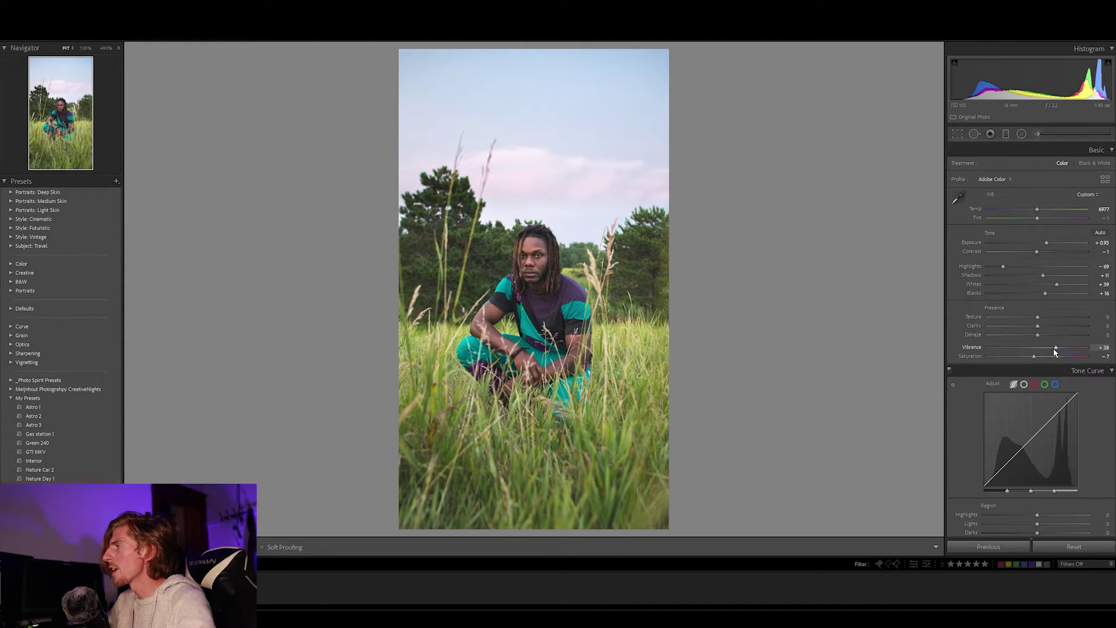
{"action": "double_click", "coordinate": [1056, 347]}
{"action": "double_click", "coordinate": [1038, 356]}
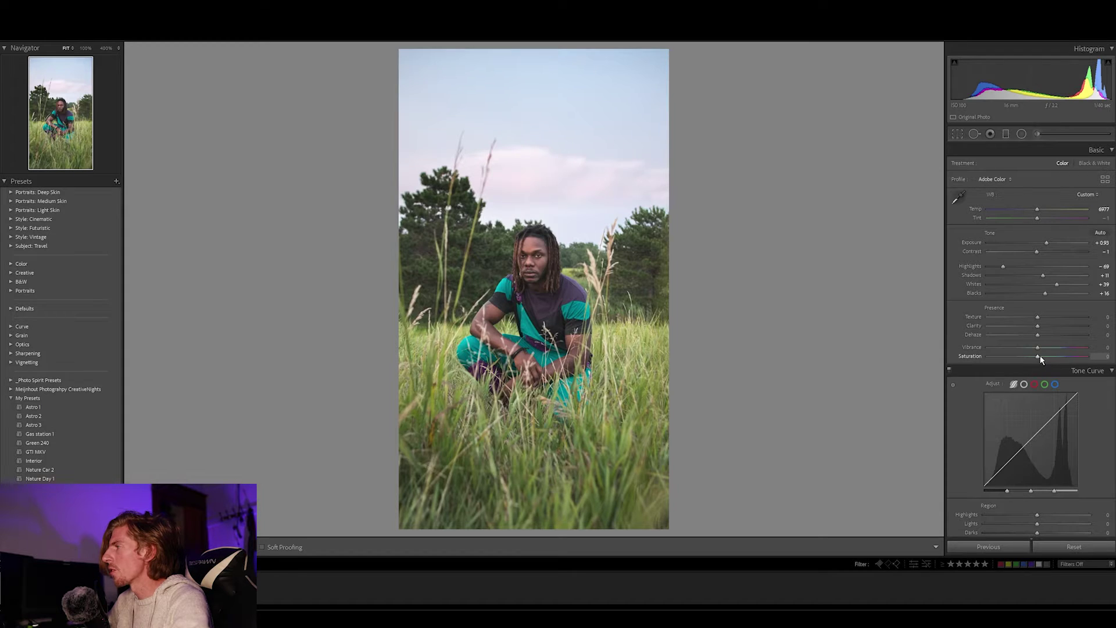
- Try an overall Saturation of +38, inspect the man's skin at 100%, and reset Saturation to 0
{"action": "left_click_drag", "start_coordinate": [1048, 356], "coordinate": [1057, 357]}
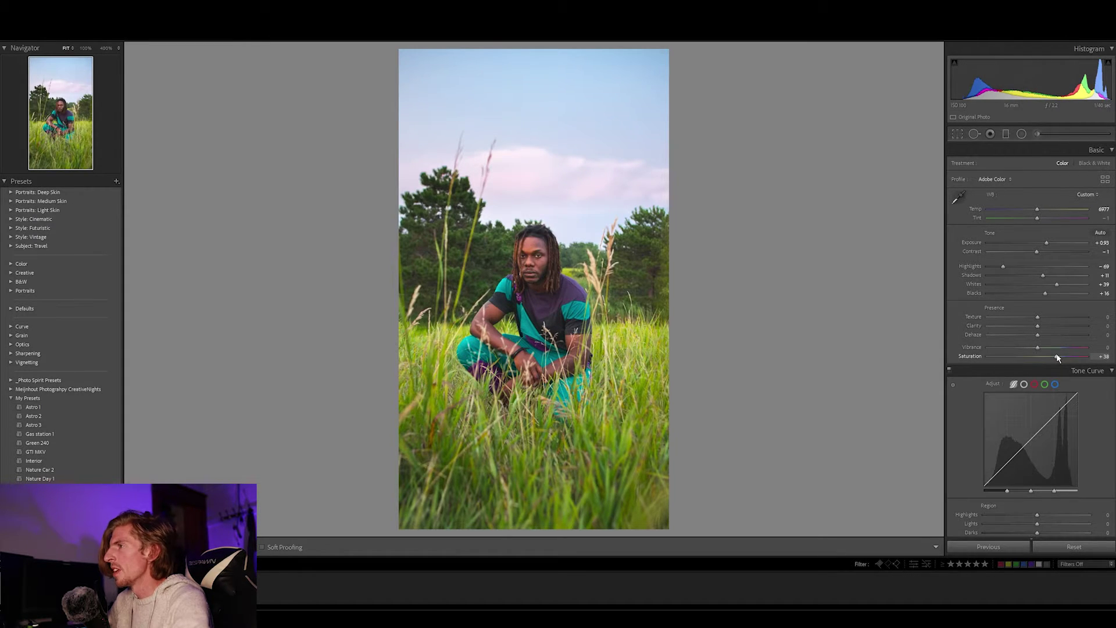
{"action": "left_click", "coordinate": [533, 250]}
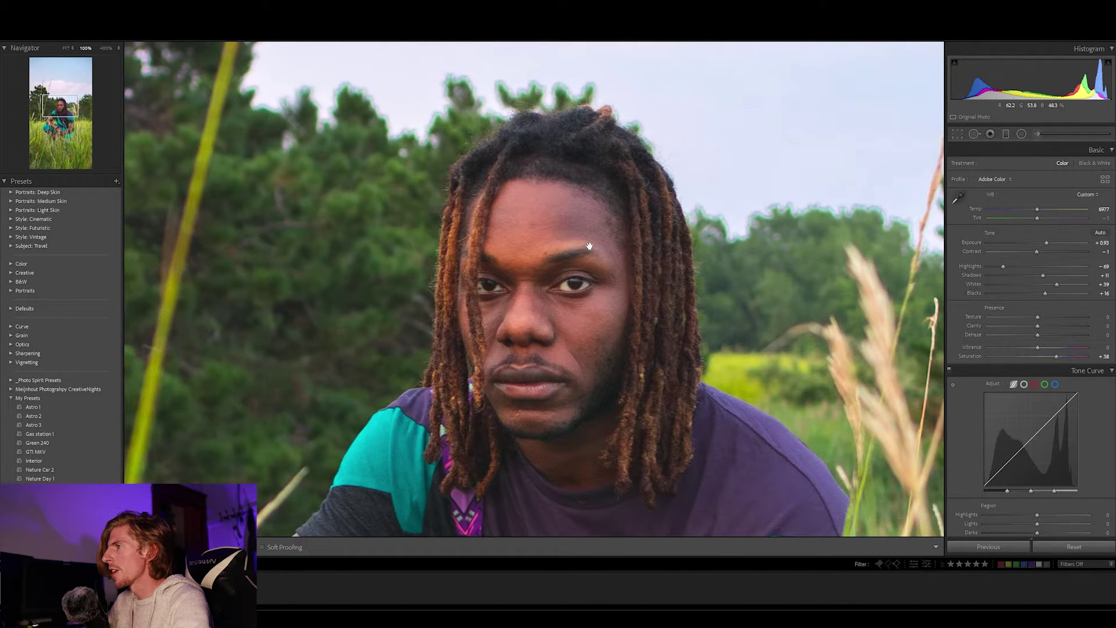
{"action": "key", "text": "z"}
{"action": "double_click", "coordinate": [1056, 358]}
- Lower the overall Saturation to -7 and raise Vibrance to +93
{"action": "left_click_drag", "start_coordinate": [1040, 346], "coordinate": [1054, 351]}
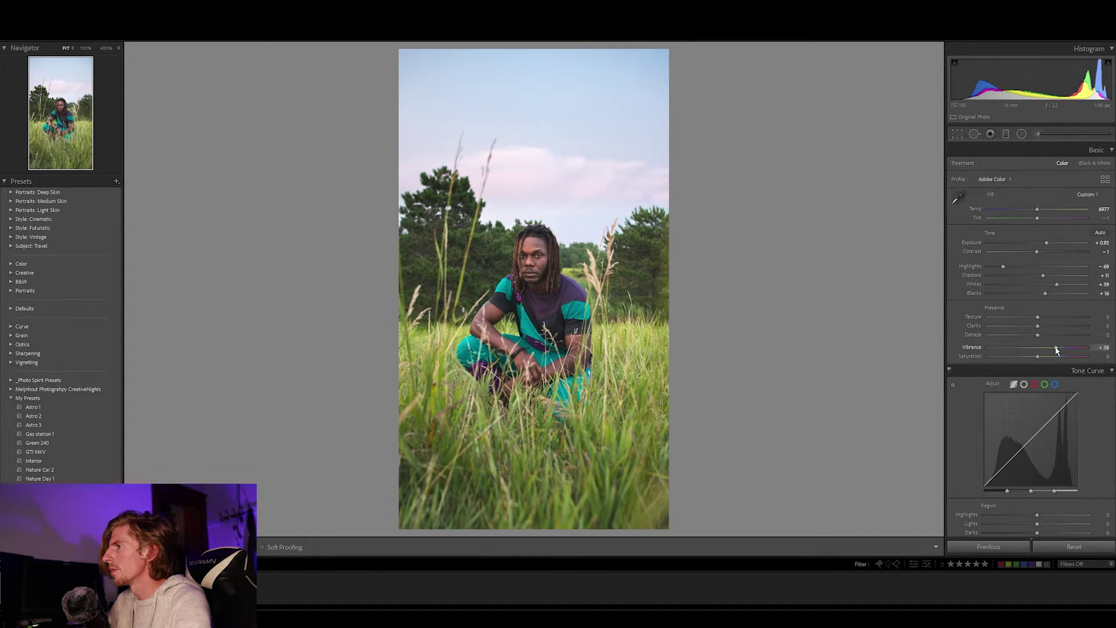
{"action": "left_click_drag", "start_coordinate": [1039, 358], "coordinate": [1051, 351]}
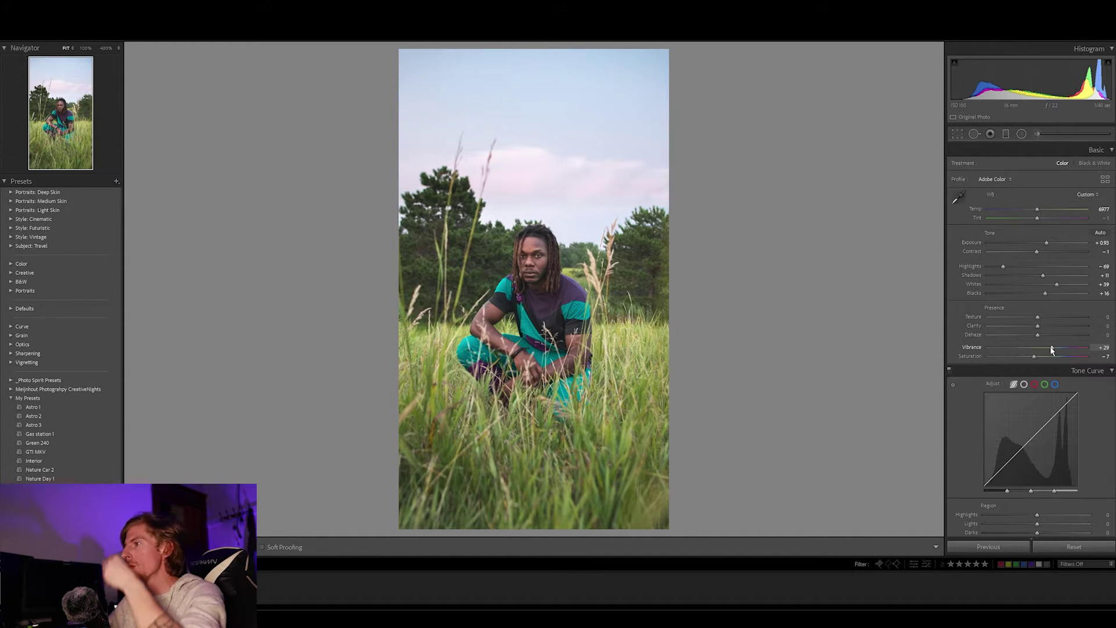
{"action": "left_click_drag", "start_coordinate": [1052, 350], "coordinate": [1084, 349]}
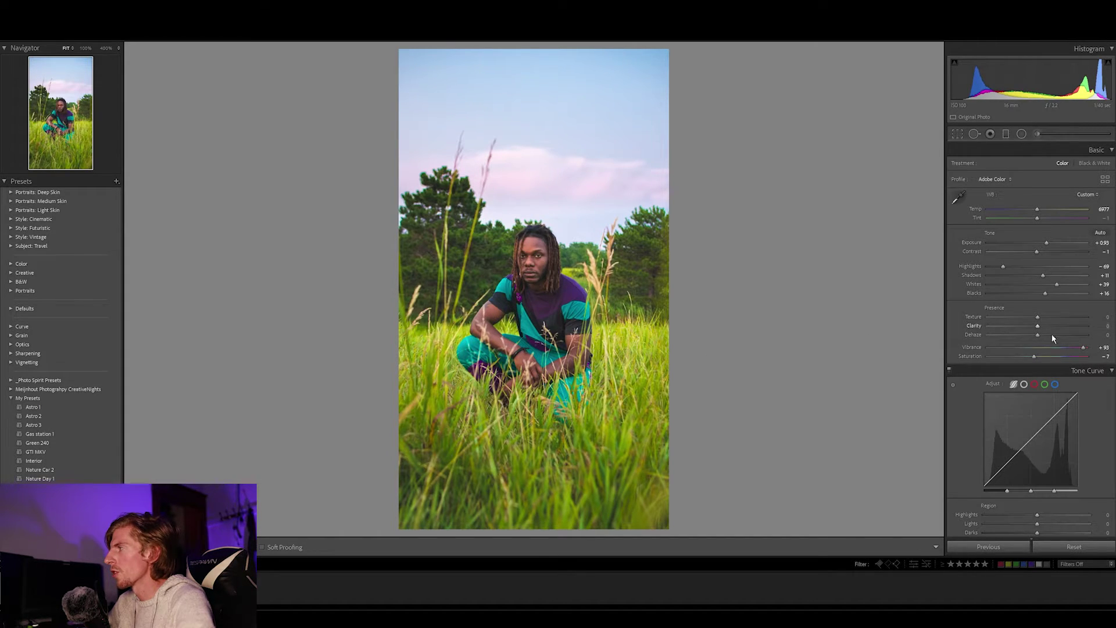
- Set Vibrance to +40, and use the targeted adjustment on the purple part of the shirt to raise Magenta saturation to +4
{"action": "left_click_drag", "start_coordinate": [1084, 349], "coordinate": [1056, 351]}
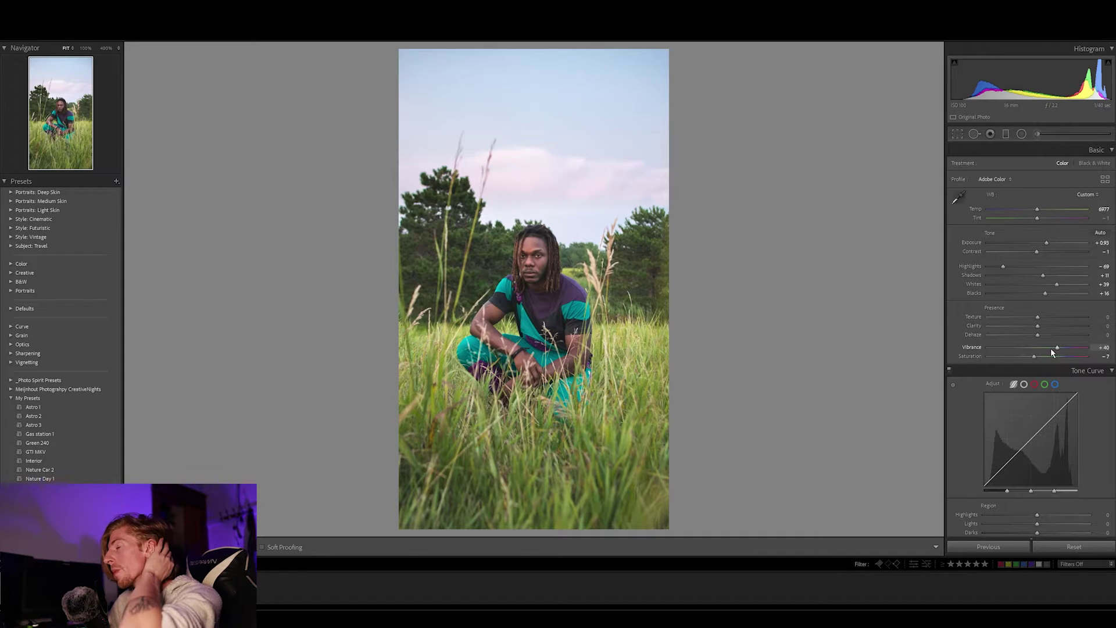
{"action": "scroll", "coordinate": [966, 361], "scroll_direction": "down", "scroll_amount": 5}
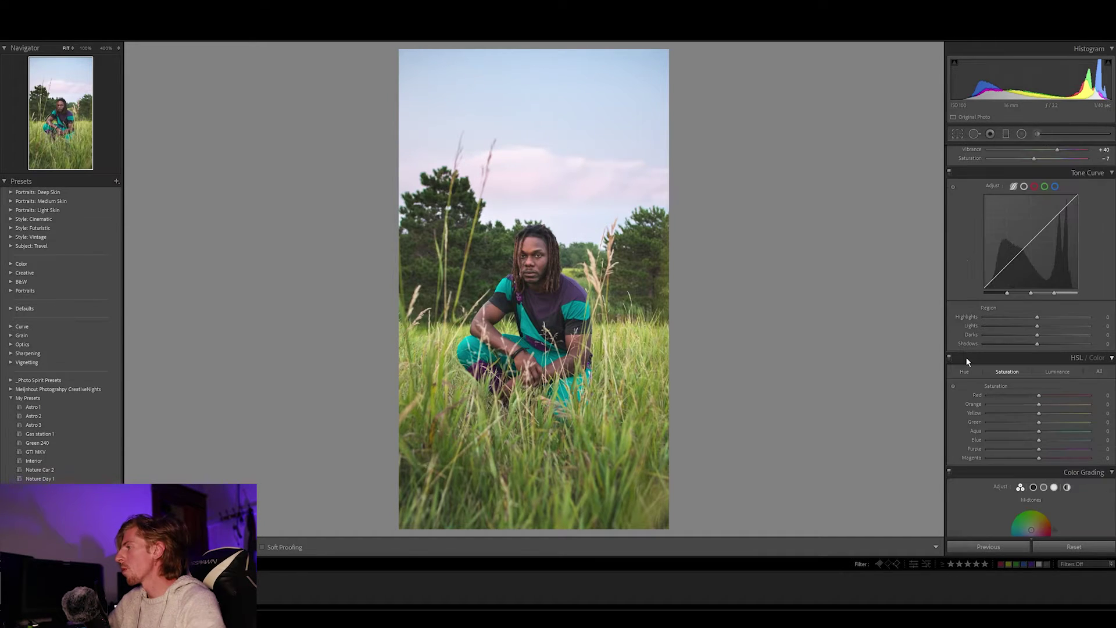
{"action": "scroll", "coordinate": [966, 362], "scroll_direction": "down", "scroll_amount": 3}
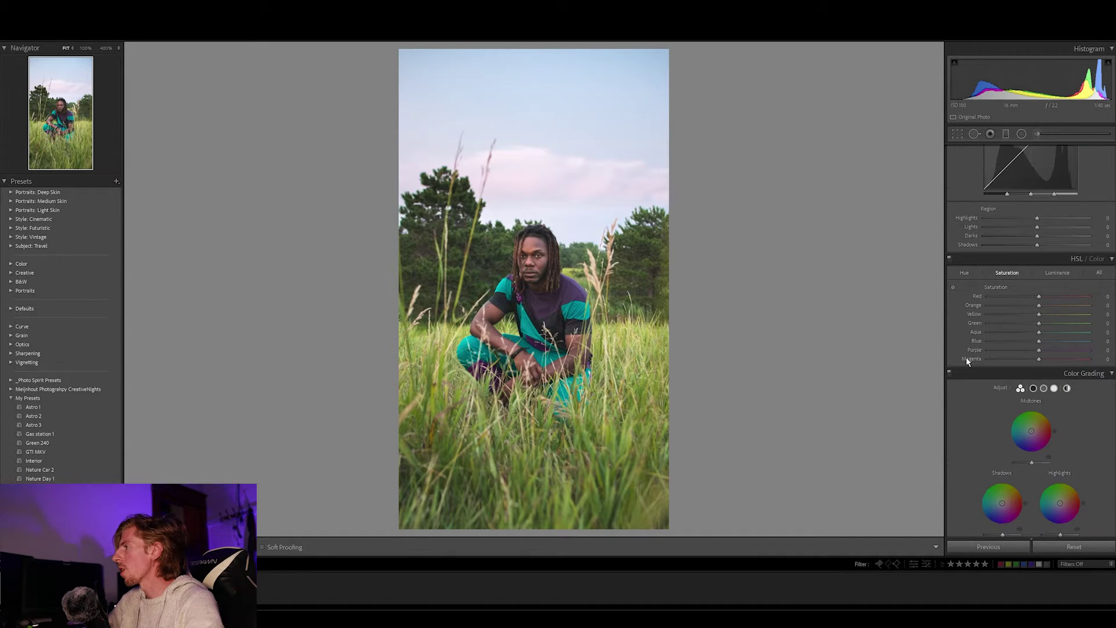
{"action": "left_click", "coordinate": [953, 288]}
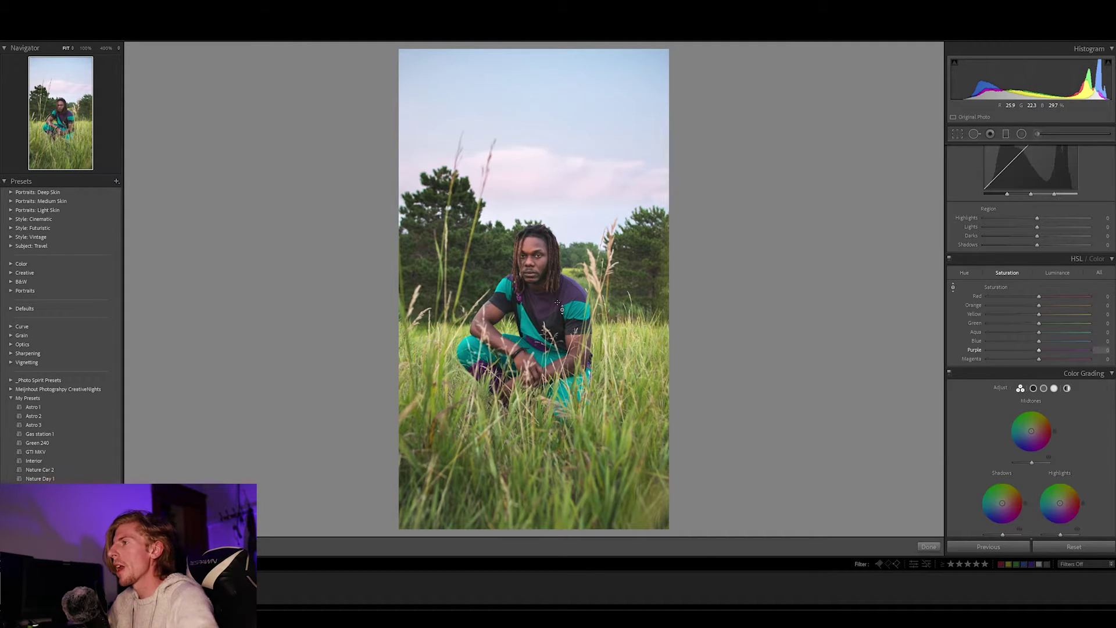
{"action": "scroll", "coordinate": [1023, 308], "scroll_direction": "down", "scroll_amount": 3}
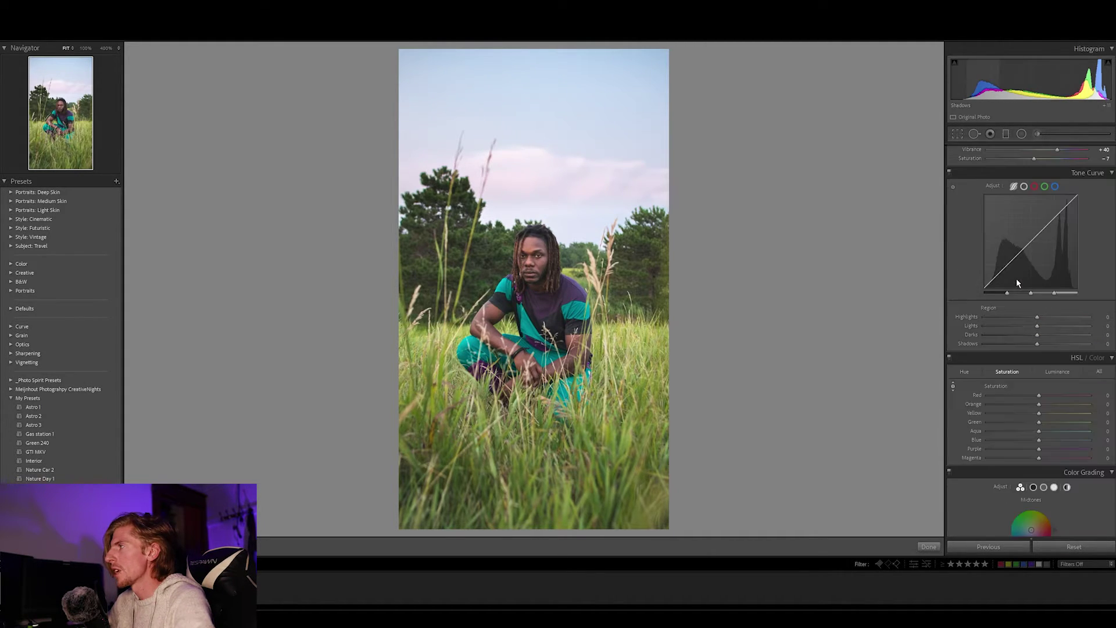
{"action": "scroll", "coordinate": [977, 322], "scroll_direction": "down", "scroll_amount": 1}
{"action": "scroll", "coordinate": [978, 322], "scroll_direction": "up", "scroll_amount": 2}
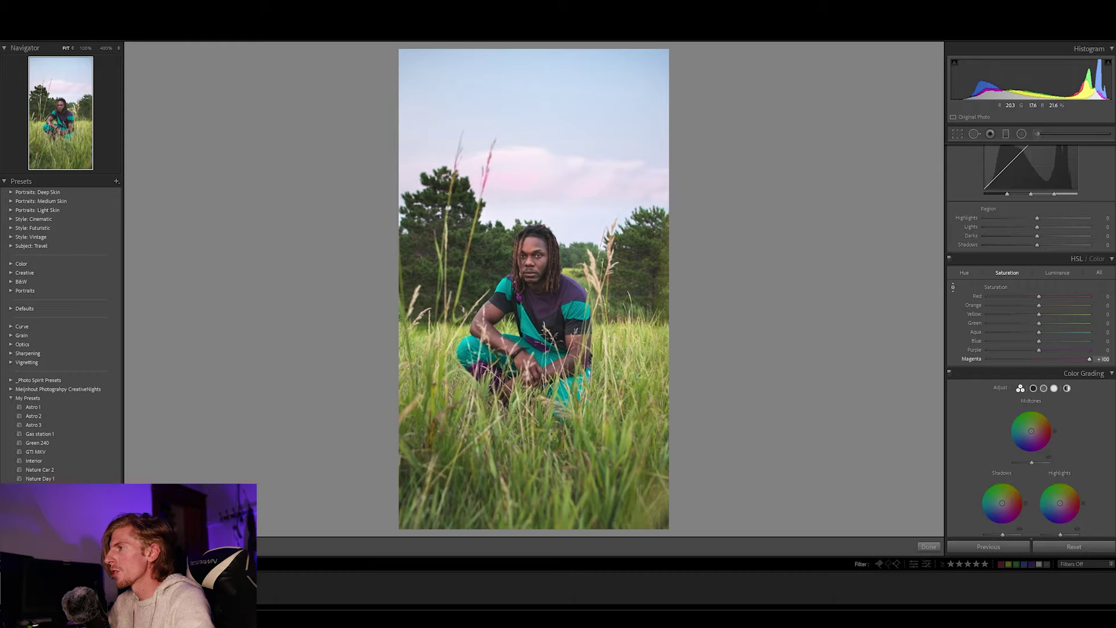
{"action": "left_click_drag", "start_coordinate": [552, 303], "coordinate": [552, 285]}
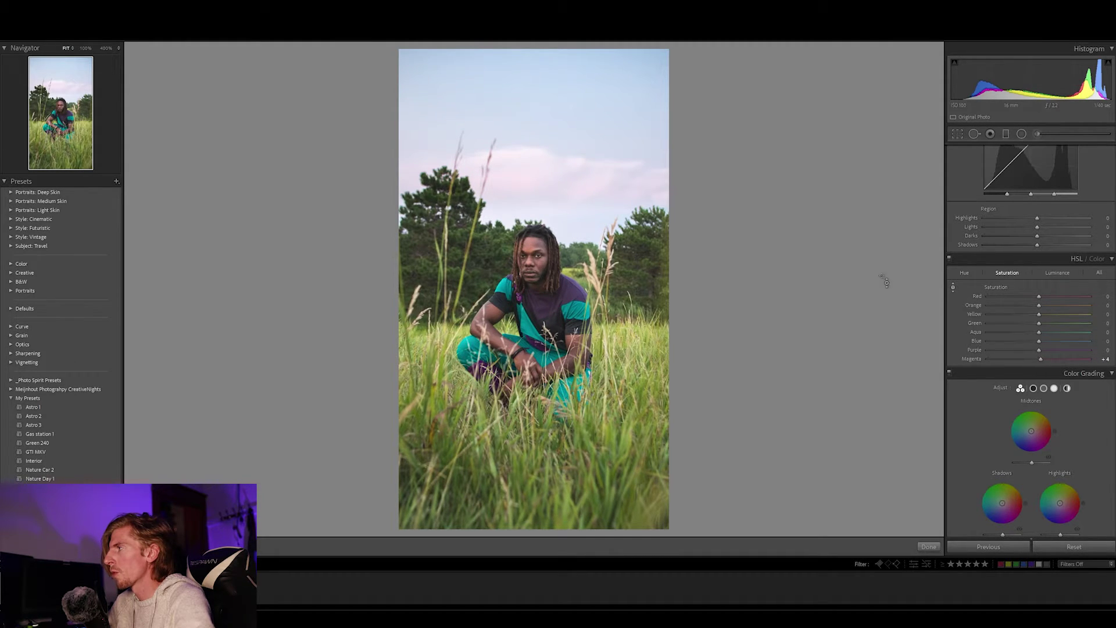
- Brighten the purple of the shirt by setting HSL luminance to +20 for Purple and +38 for Magenta
{"action": "left_click", "coordinate": [1051, 275]}
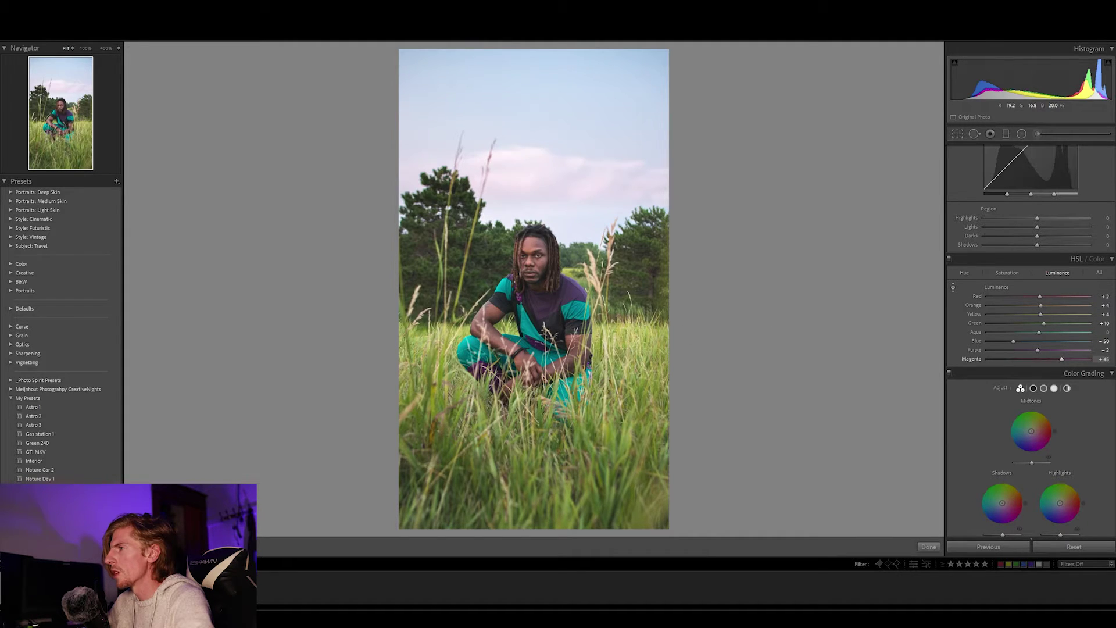
{"action": "left_click_drag", "start_coordinate": [485, 174], "coordinate": [484, 187]}
{"action": "left_click_drag", "start_coordinate": [558, 297], "coordinate": [558, 308]}
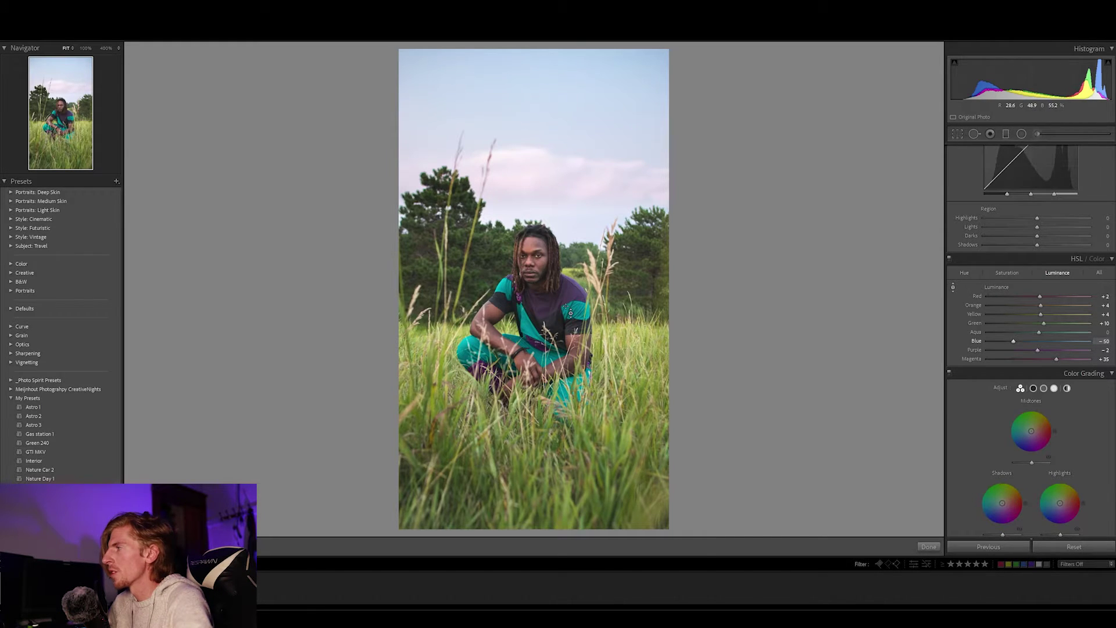
{"action": "mouse_move", "coordinate": [1040, 351]}
{"action": "left_mouse_down"}
{"action": "mouse_move", "coordinate": [1058, 348]}
{"action": "mouse_move", "coordinate": [1044, 350]}
{"action": "left_mouse_up"}
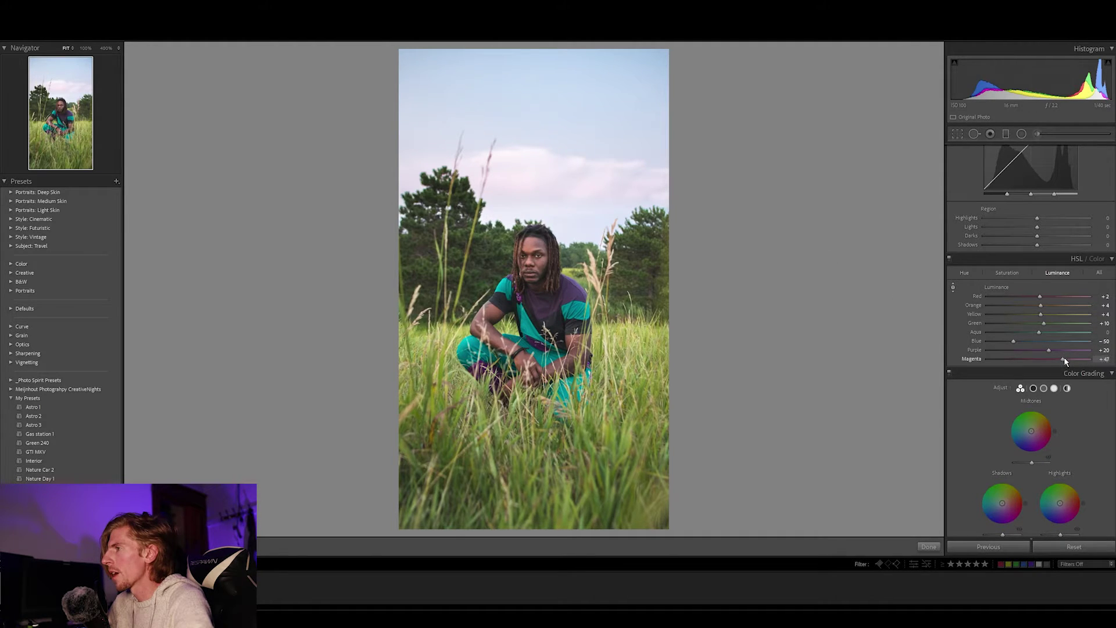
- For the turquoise of the shirt, set HSL saturation to Aqua +16 and Blue +20, and luminance to Aqua +2 and Blue -48
{"action": "left_click", "coordinate": [1009, 273]}
{"action": "left_click", "coordinate": [952, 287]}
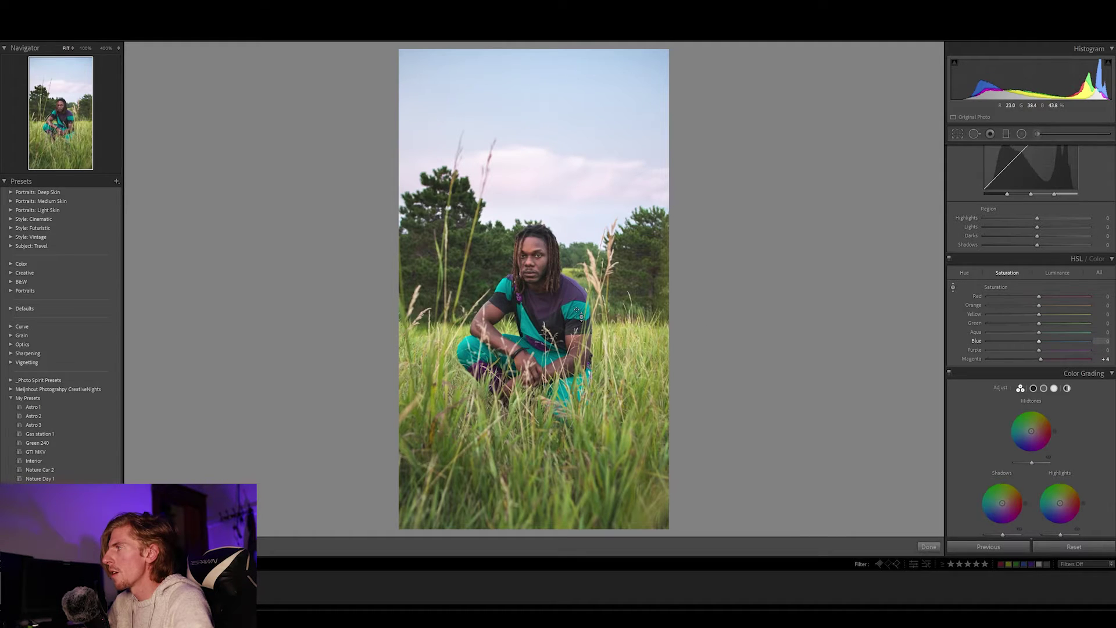
{"action": "left_click_drag", "start_coordinate": [576, 308], "coordinate": [575, 292]}
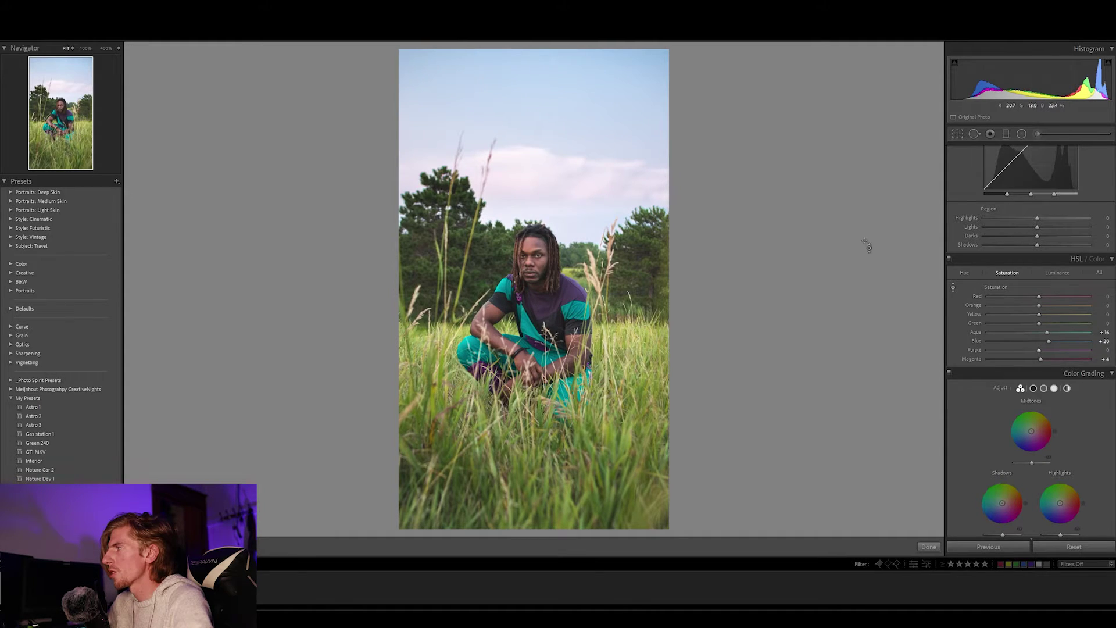
{"action": "left_click", "coordinate": [1057, 273]}
{"action": "left_click_drag", "start_coordinate": [591, 315], "coordinate": [575, 297]}
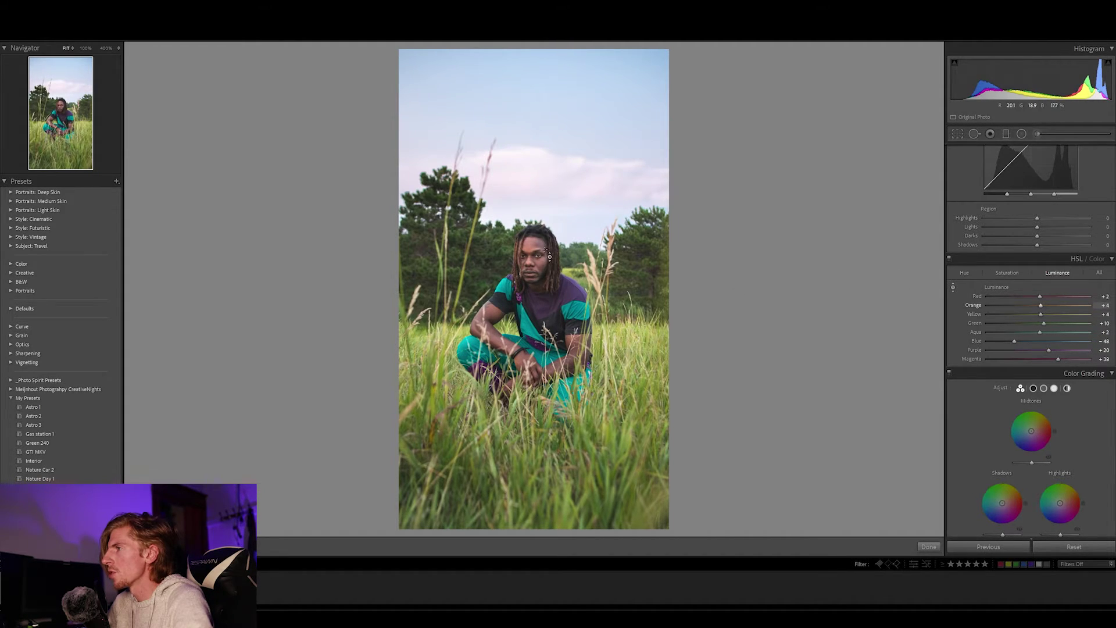
- Reduce the skin's HSL saturation to -4 for Red and -10 for Orange using the targeted adjustment on the face
{"action": "left_click", "coordinate": [1006, 273]}
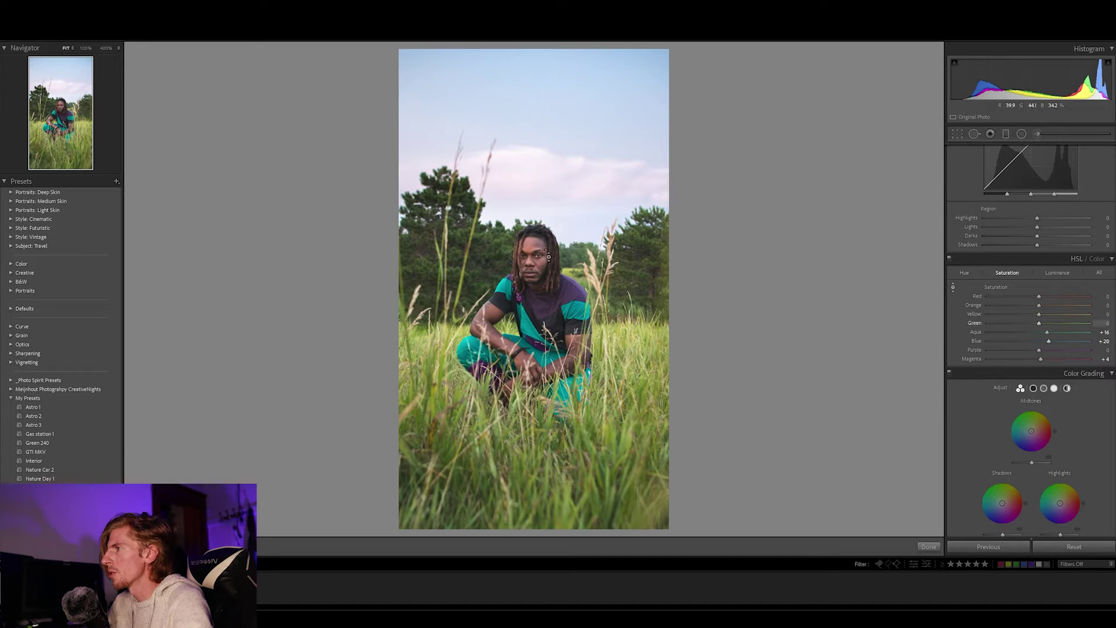
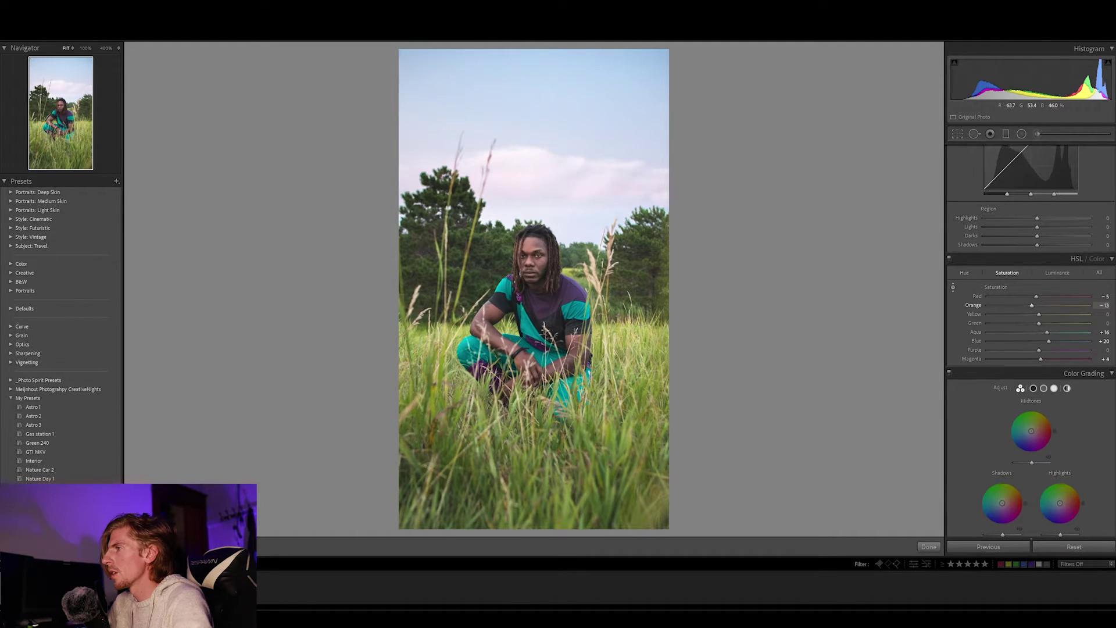
{"action": "left_click_drag", "start_coordinate": [532, 273], "coordinate": [531, 256]}
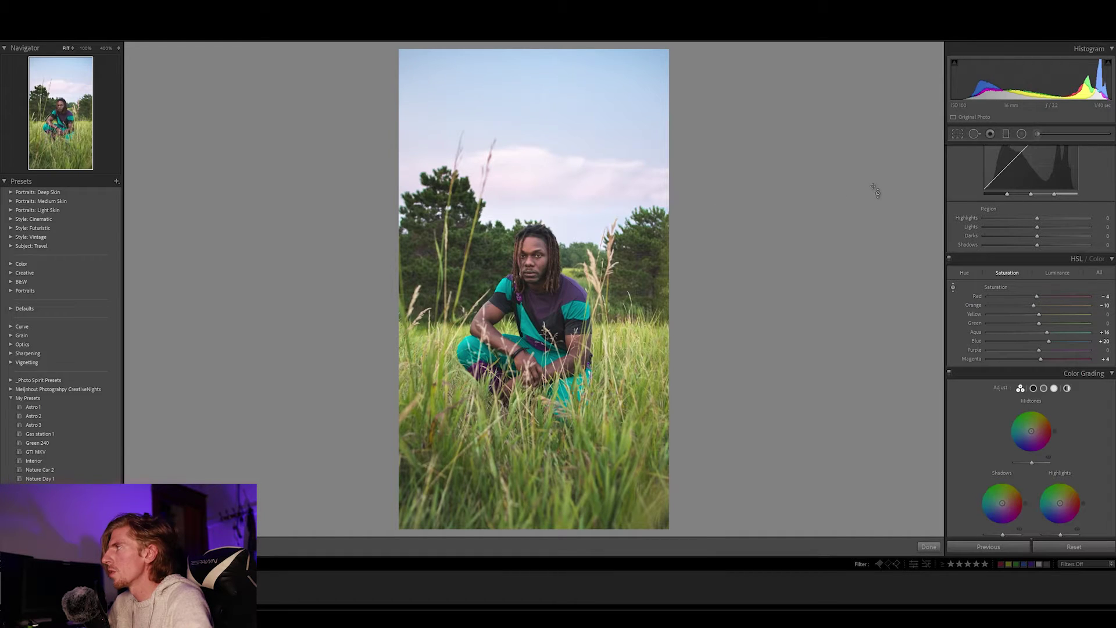
- Place a radial filter around the man's face and raise its Saturation slightly
{"action": "left_click", "coordinate": [1021, 133]}
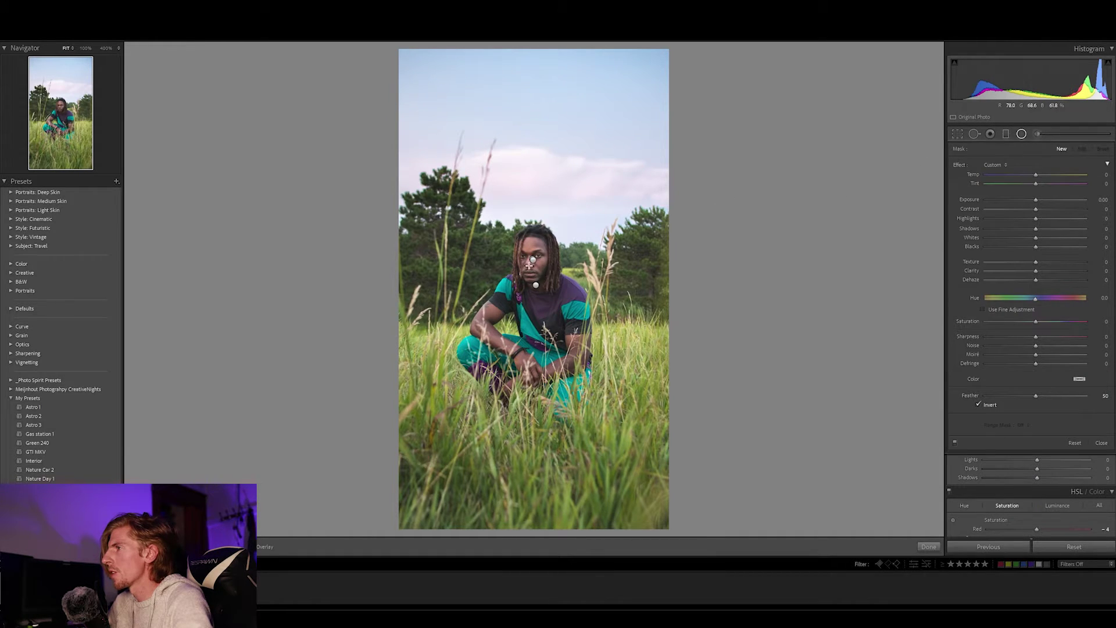
{"action": "mouse_move", "coordinate": [527, 266]}
{"action": "left_mouse_down"}
{"action": "mouse_move", "coordinate": [541, 241]}
{"action": "mouse_move", "coordinate": [517, 259]}
{"action": "left_mouse_up"}
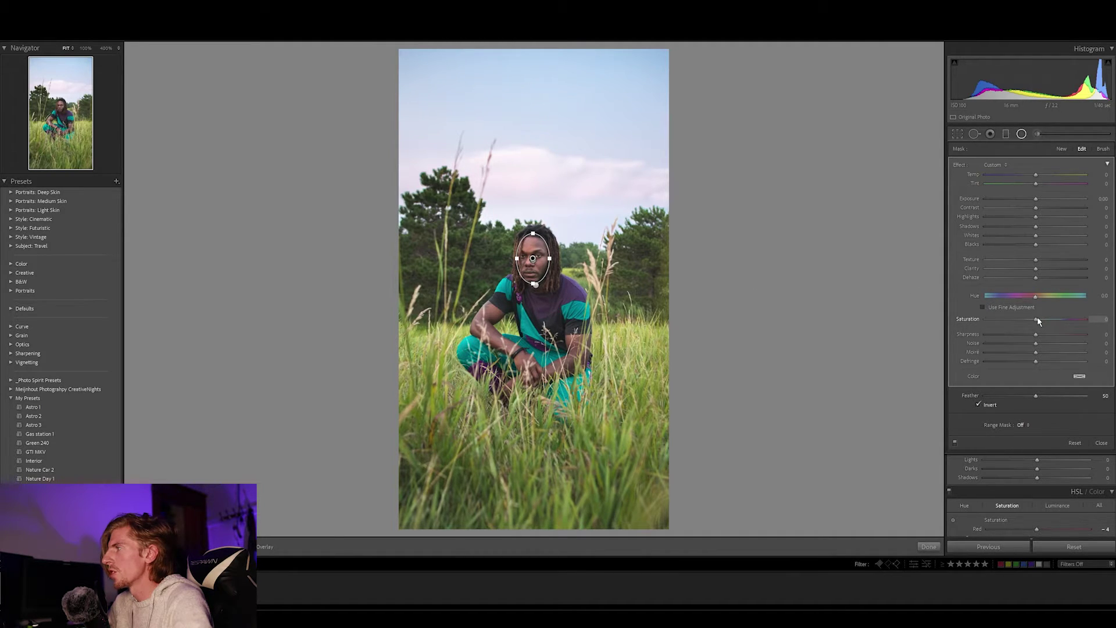
{"action": "left_click_drag", "start_coordinate": [1041, 321], "coordinate": [1044, 322]}
{"action": "key", "text": "Return"}
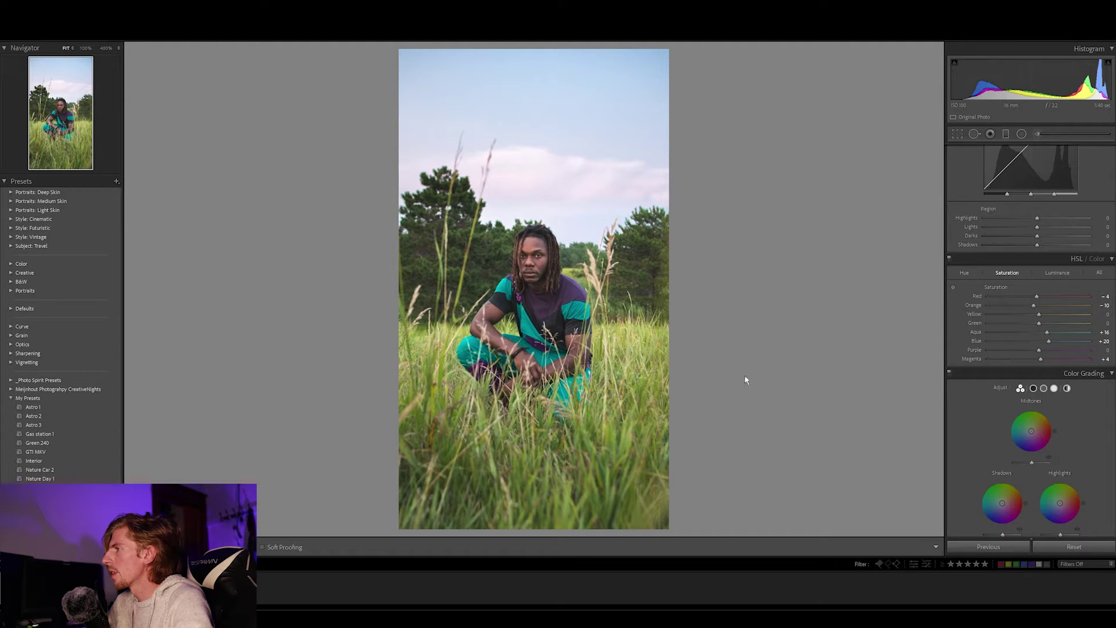
- Boost the grass with the targeted adjustment, setting HSL saturation to +14 for Yellow and +30 for Green
{"action": "left_click", "coordinate": [953, 287]}
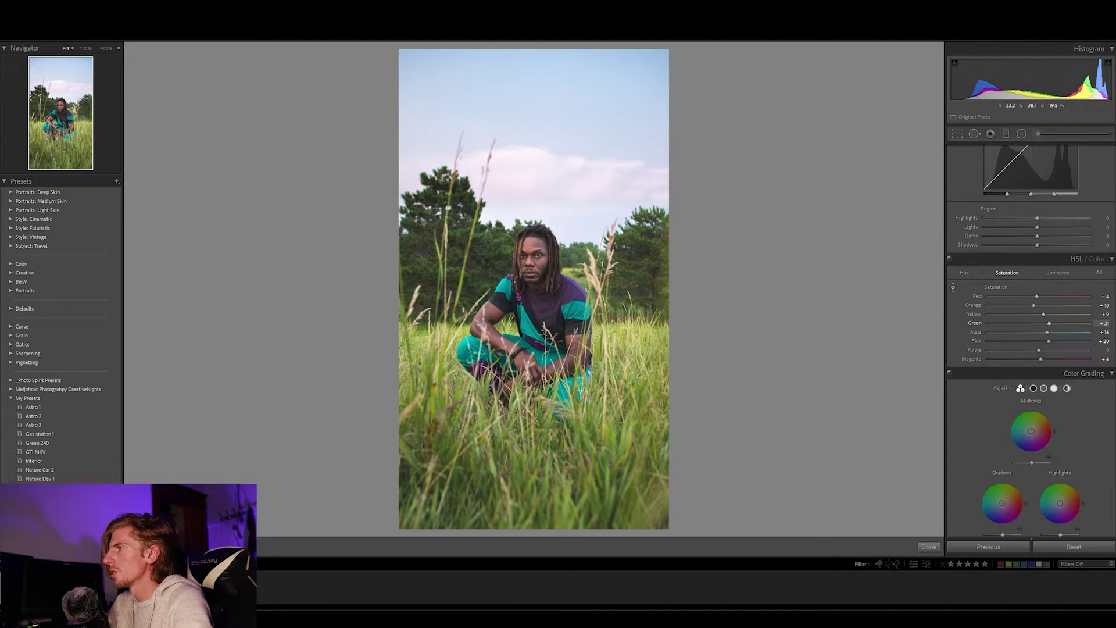
{"action": "mouse_move", "coordinate": [512, 442]}
{"action": "left_mouse_down"}
{"action": "mouse_move", "coordinate": [511, 407]}
{"action": "mouse_move", "coordinate": [511, 453]}
{"action": "left_mouse_up"}
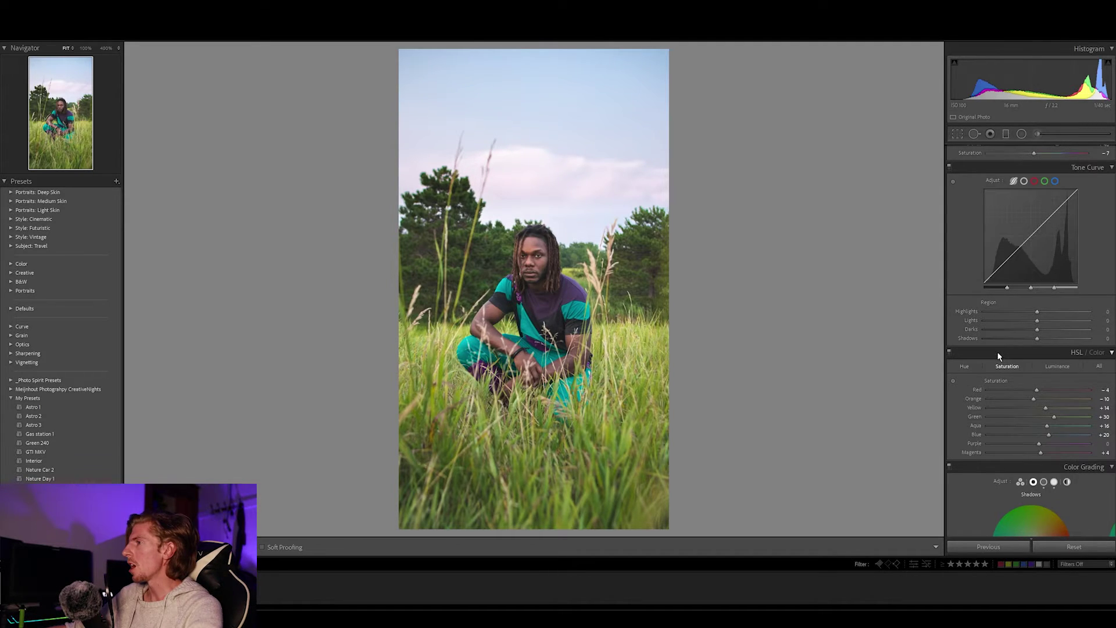
- Tint the shadows a faint yellow in Color Grading, with Hue 53 and Saturation 3
{"action": "scroll", "coordinate": [1024, 425], "scroll_direction": "down", "scroll_amount": 3}
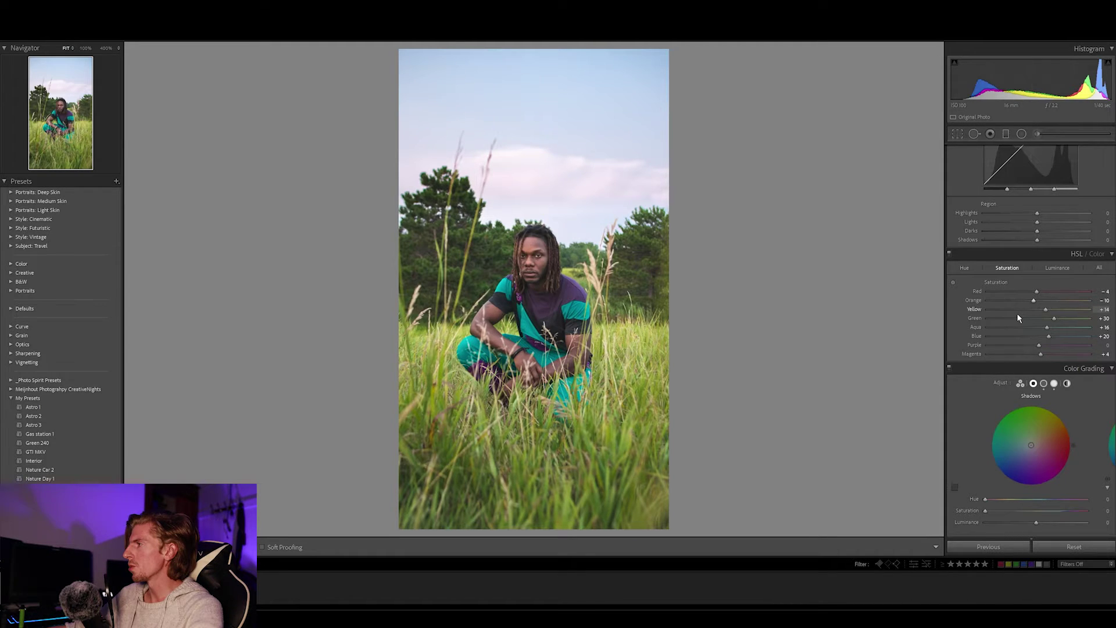
{"action": "scroll", "coordinate": [1019, 325], "scroll_direction": "down", "scroll_amount": 3}
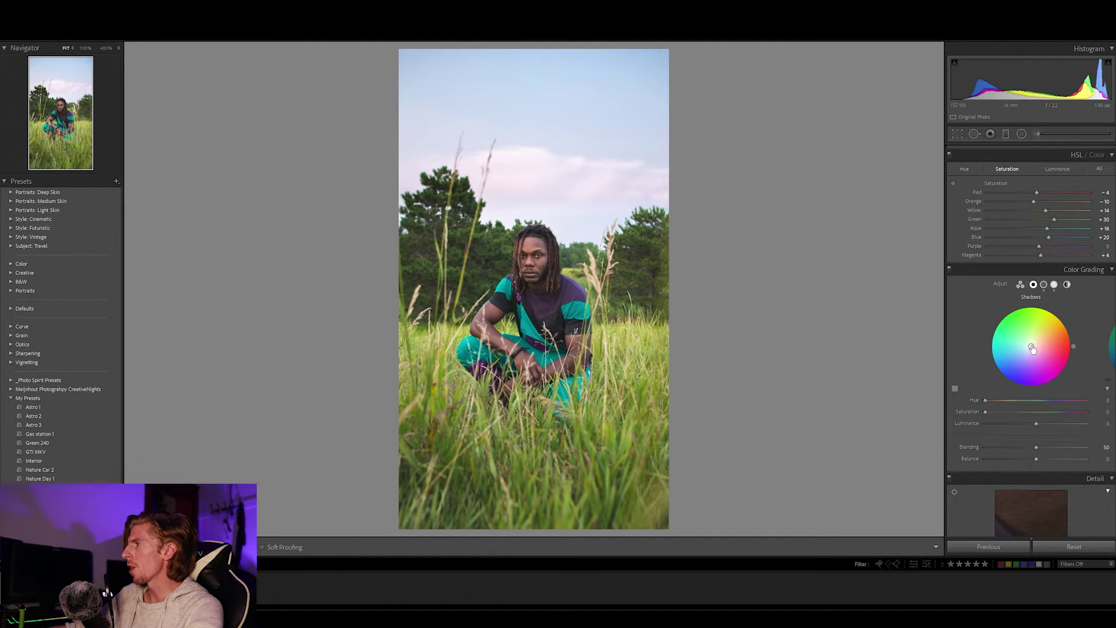
{"action": "left_click_drag", "start_coordinate": [1031, 346], "coordinate": [1030, 345]}
{"action": "mouse_move", "coordinate": [1027, 345]}
{"action": "left_mouse_down"}
{"action": "mouse_move", "coordinate": [1038, 342]}
{"action": "mouse_move", "coordinate": [1024, 347]}
{"action": "left_mouse_up"}
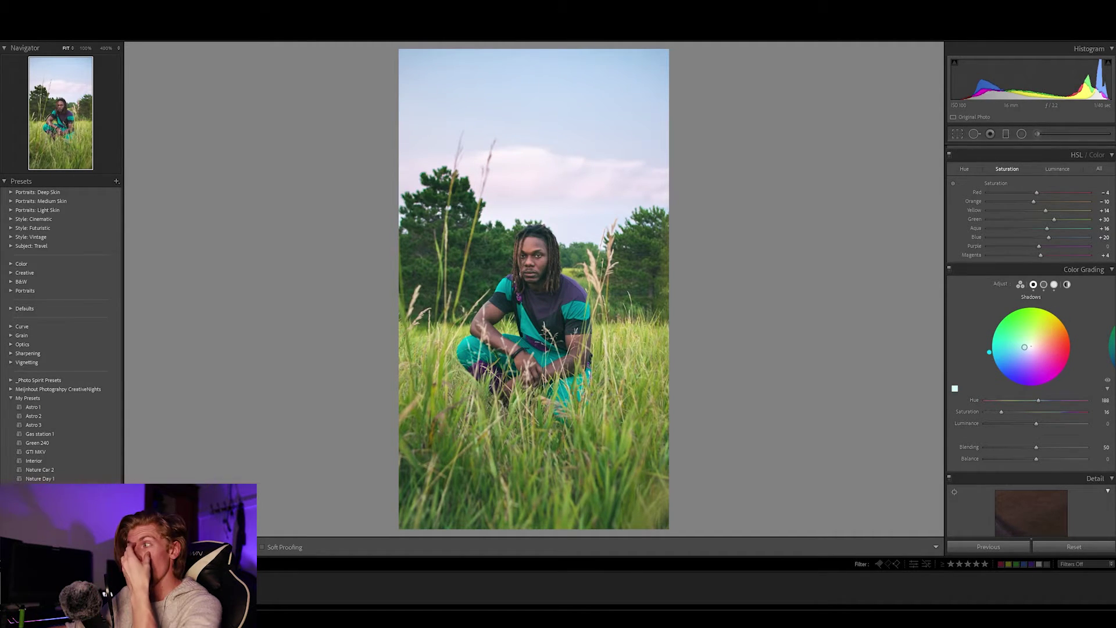
{"action": "left_click_drag", "start_coordinate": [1024, 347], "coordinate": [1027, 349]}
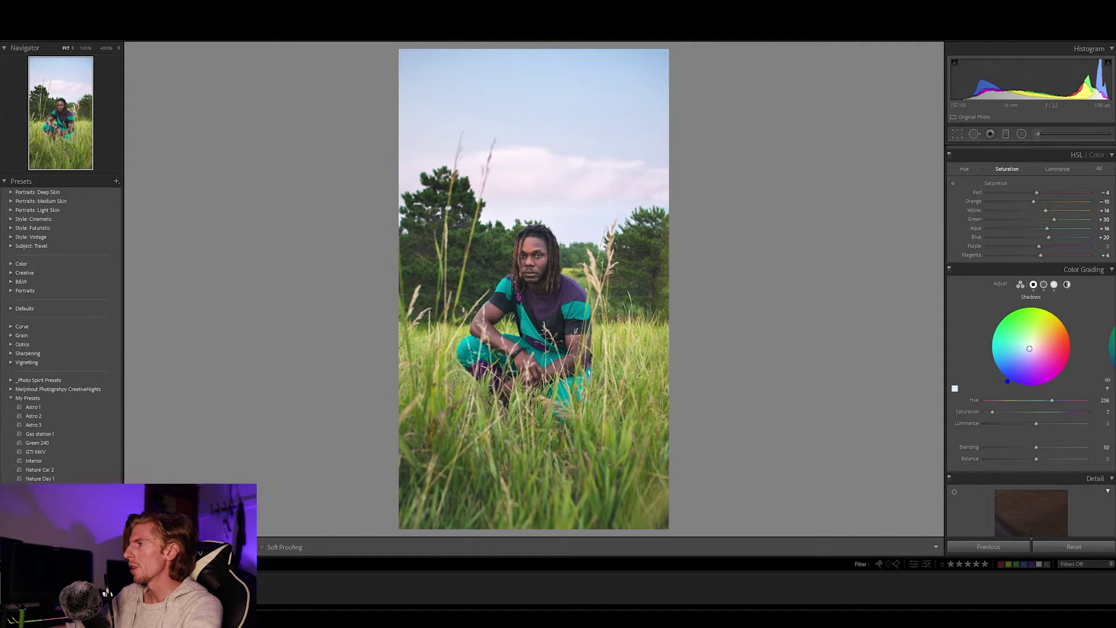
{"action": "left_click_drag", "start_coordinate": [1027, 348], "coordinate": [1034, 342]}
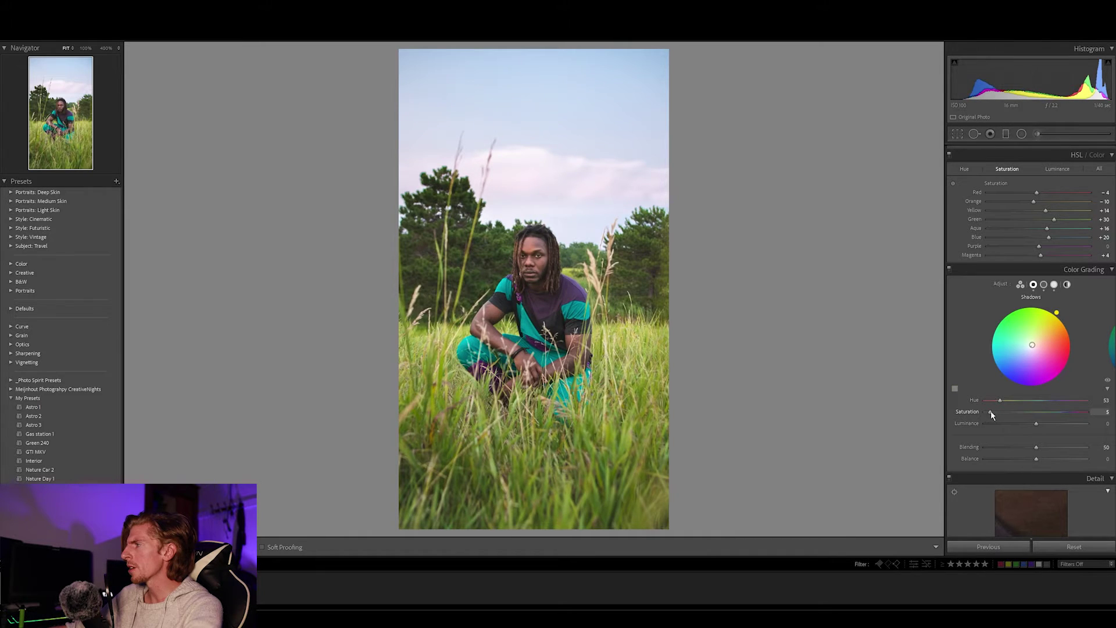
{"action": "left_click_drag", "start_coordinate": [991, 415], "coordinate": [989, 415]}
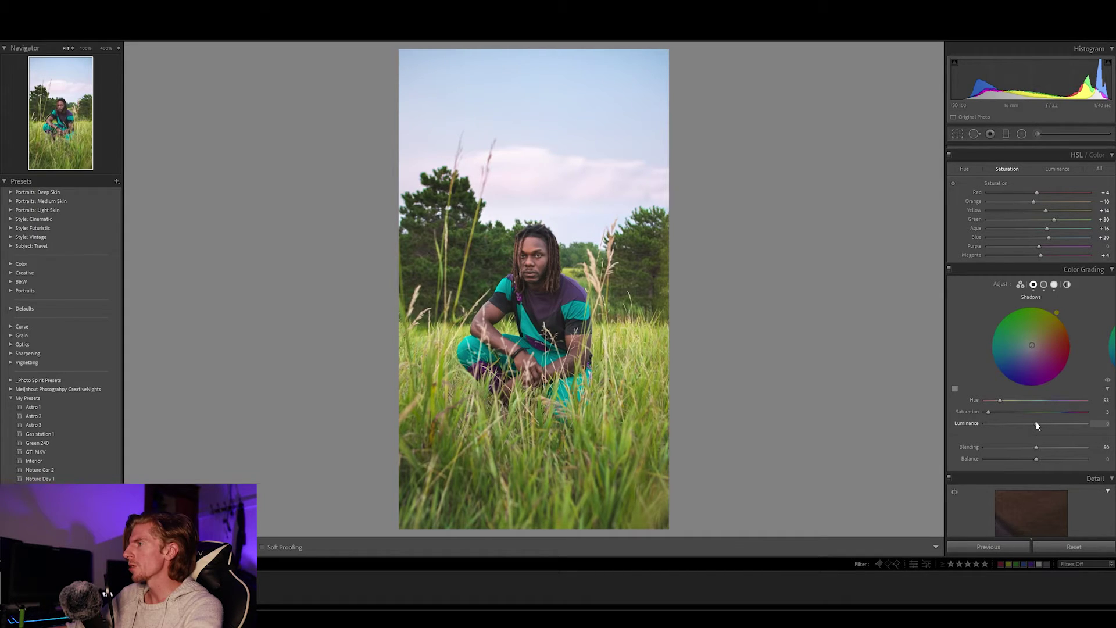
- Try raising the shadows' Luminance in Color Grading, reset it to 0, and view the tone curve's point curve for comparison
{"action": "left_click_drag", "start_coordinate": [1033, 423], "coordinate": [1061, 429]}
{"action": "double_click", "coordinate": [1058, 428]}
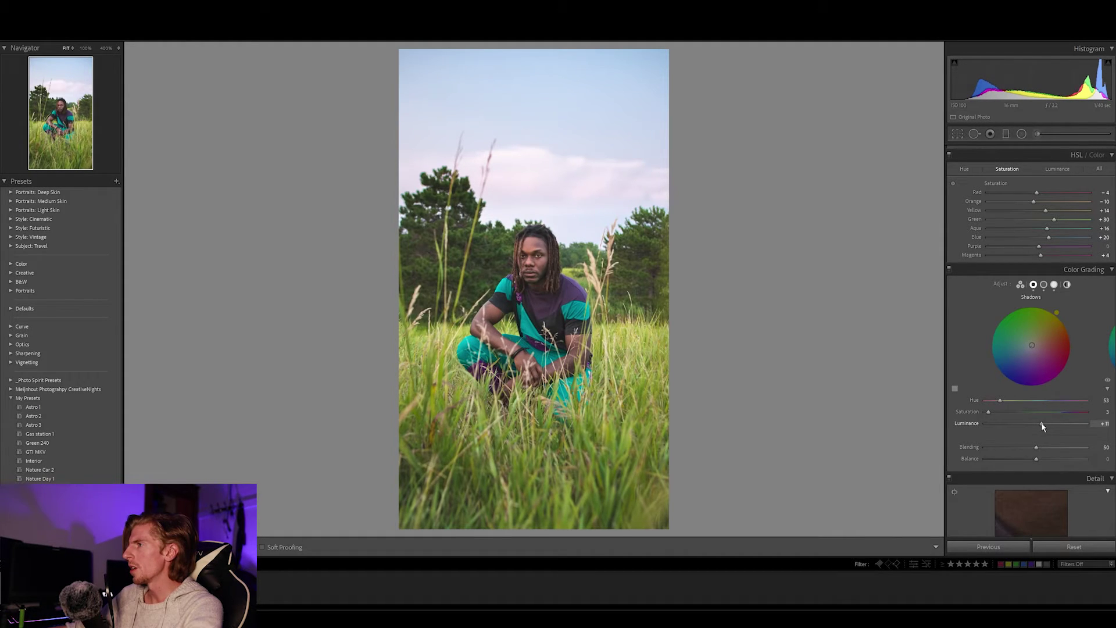
{"action": "left_click_drag", "start_coordinate": [1037, 426], "coordinate": [1063, 426]}
{"action": "scroll", "coordinate": [1060, 421], "scroll_direction": "up", "scroll_amount": 5}
{"action": "left_click", "coordinate": [1023, 279]}
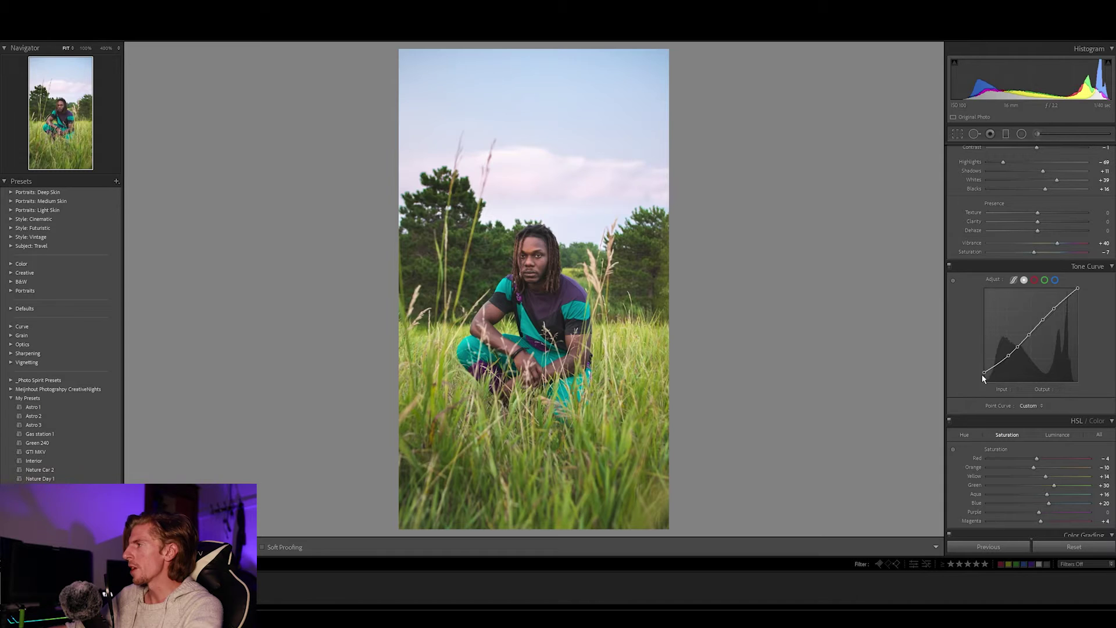
- Tint the midtones cyan in Color Grading, with Hue 190 and Saturation 9
{"action": "scroll", "coordinate": [999, 389], "scroll_direction": "down", "scroll_amount": 10}
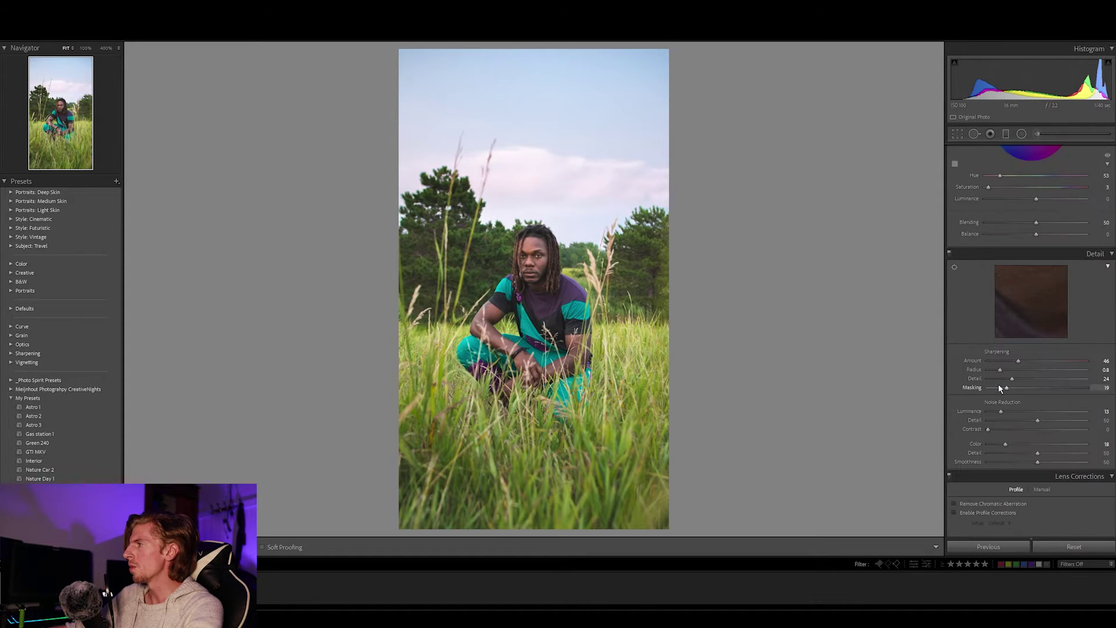
{"action": "scroll", "coordinate": [999, 386], "scroll_direction": "up", "scroll_amount": 3}
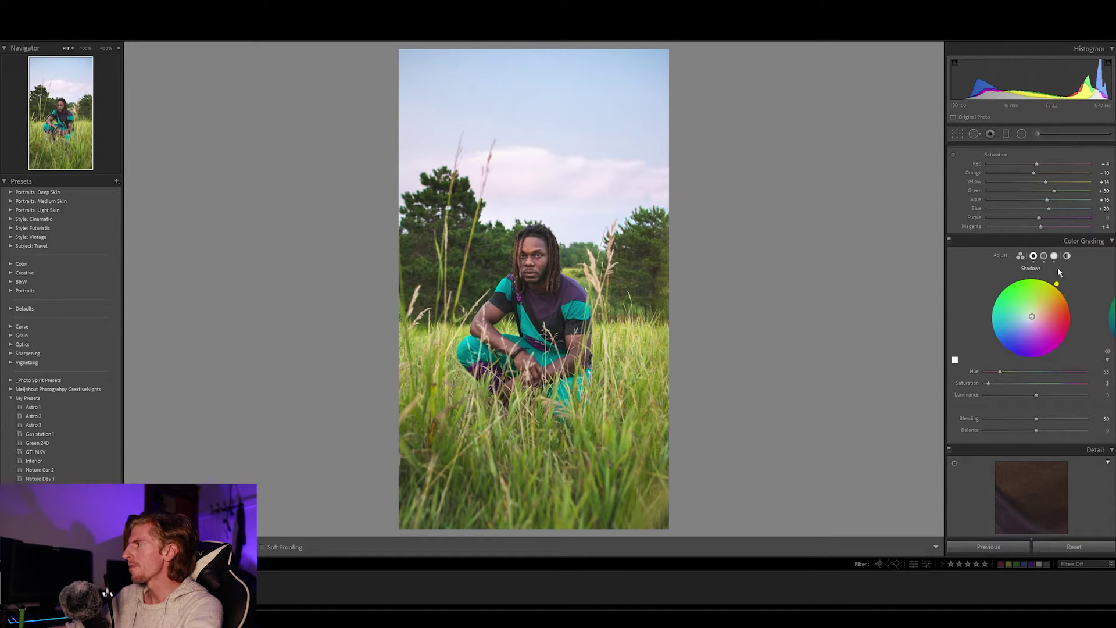
{"action": "left_click", "coordinate": [1043, 257]}
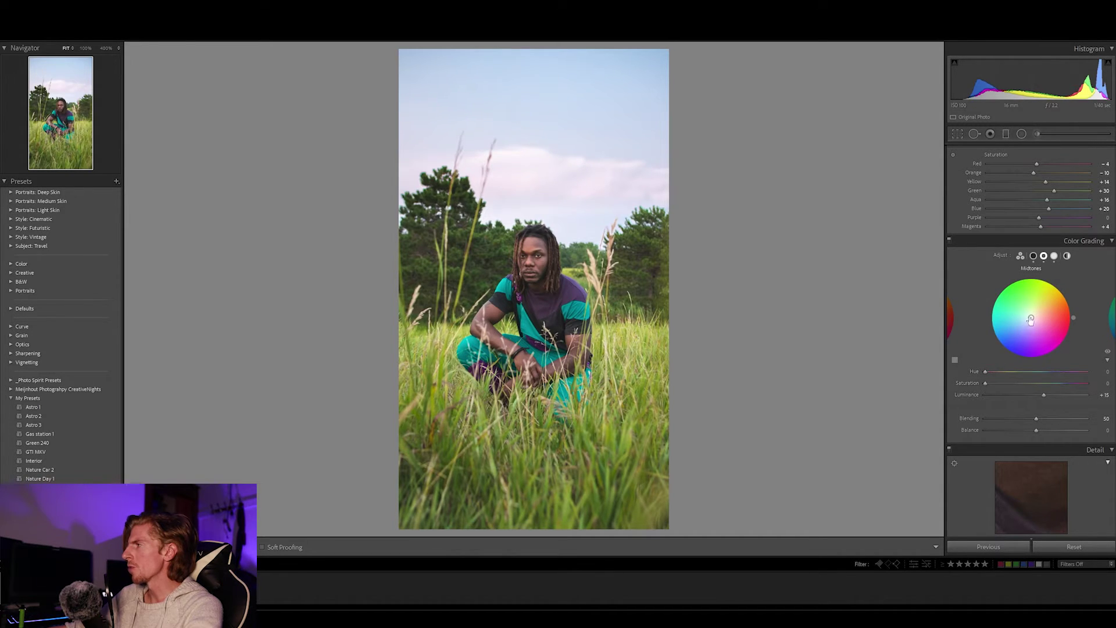
{"action": "left_click_drag", "start_coordinate": [988, 384], "coordinate": [1039, 371]}
{"action": "left_click", "coordinate": [991, 371]}
- Inspect the midtone tint on the man's face at 100% zoom
{"action": "left_click", "coordinate": [532, 247]}
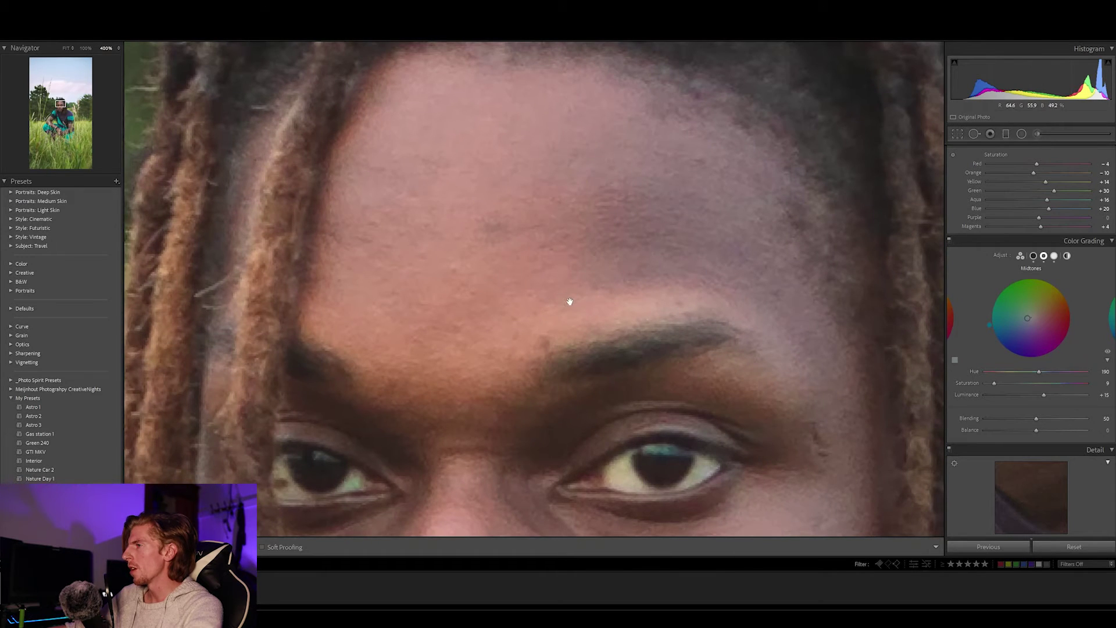
{"action": "left_click_drag", "start_coordinate": [568, 304], "coordinate": [514, 226]}
{"action": "left_click", "coordinate": [86, 48]}
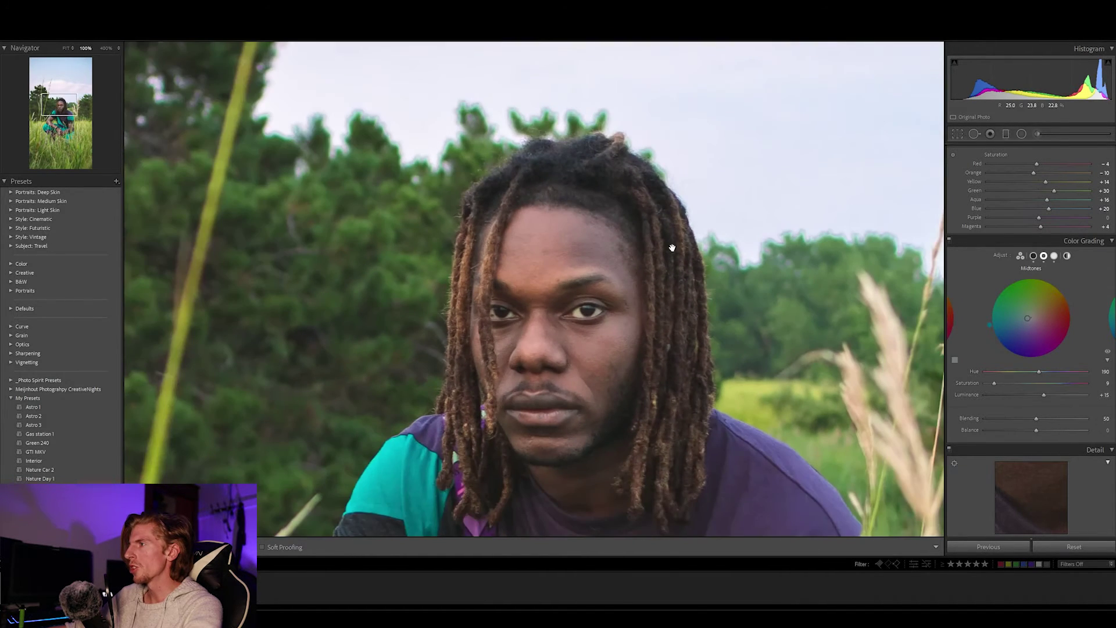
{"action": "left_click_drag", "start_coordinate": [618, 317], "coordinate": [614, 288]}
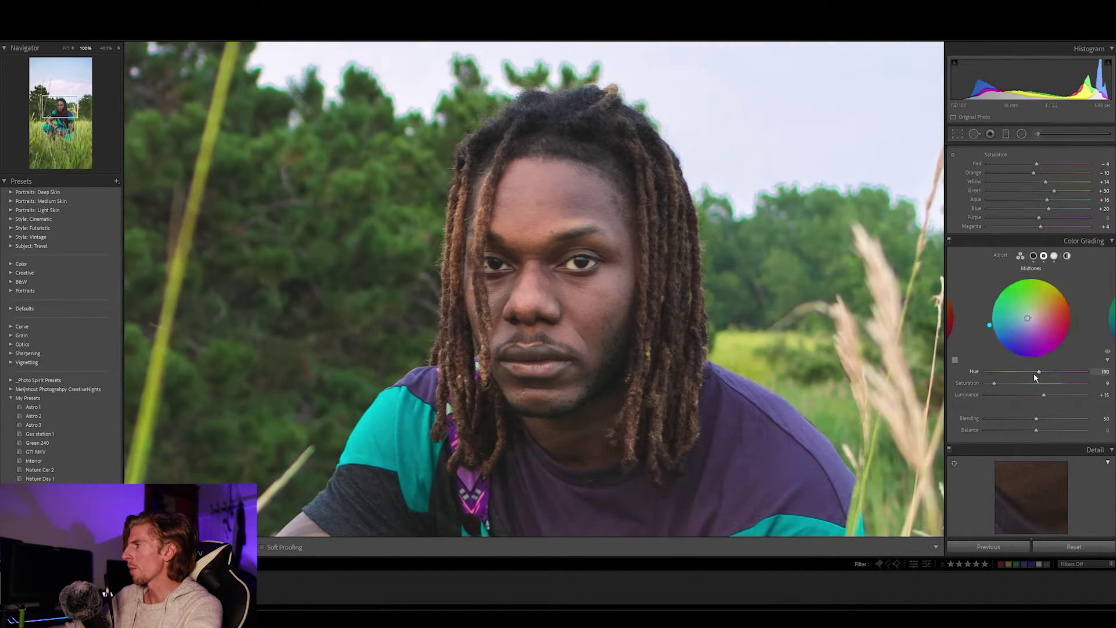
- Warm the midtones to a yellow tint in Color Grading, with Hue 52 and Luminance +7, checking the man's face
{"action": "left_click_drag", "start_coordinate": [1039, 371], "coordinate": [975, 374]}
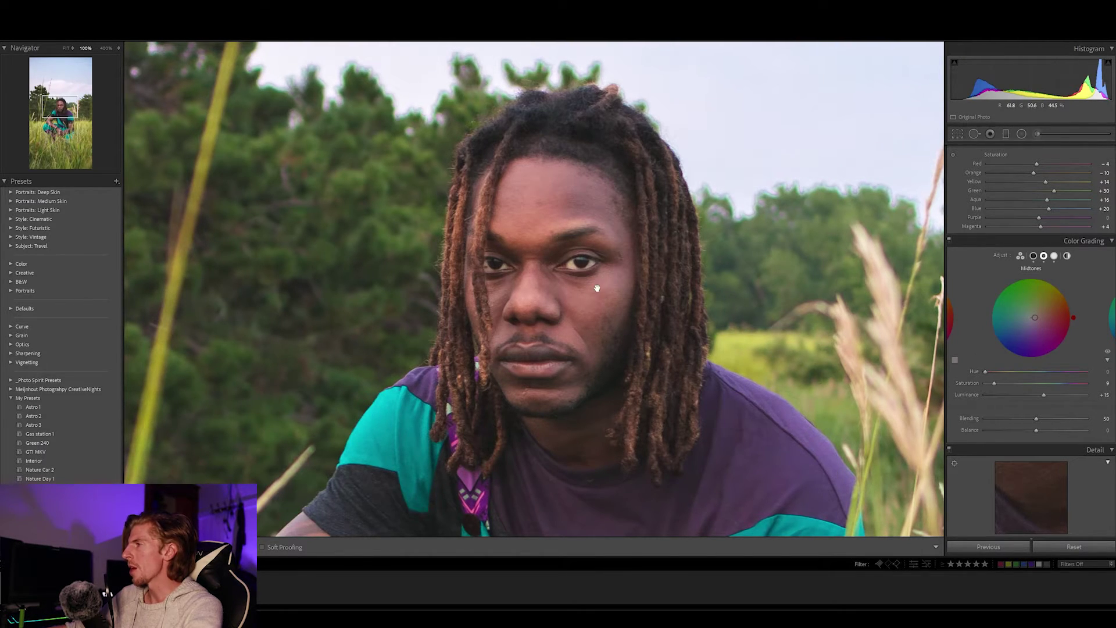
{"action": "left_click_drag", "start_coordinate": [999, 371], "coordinate": [1025, 372]}
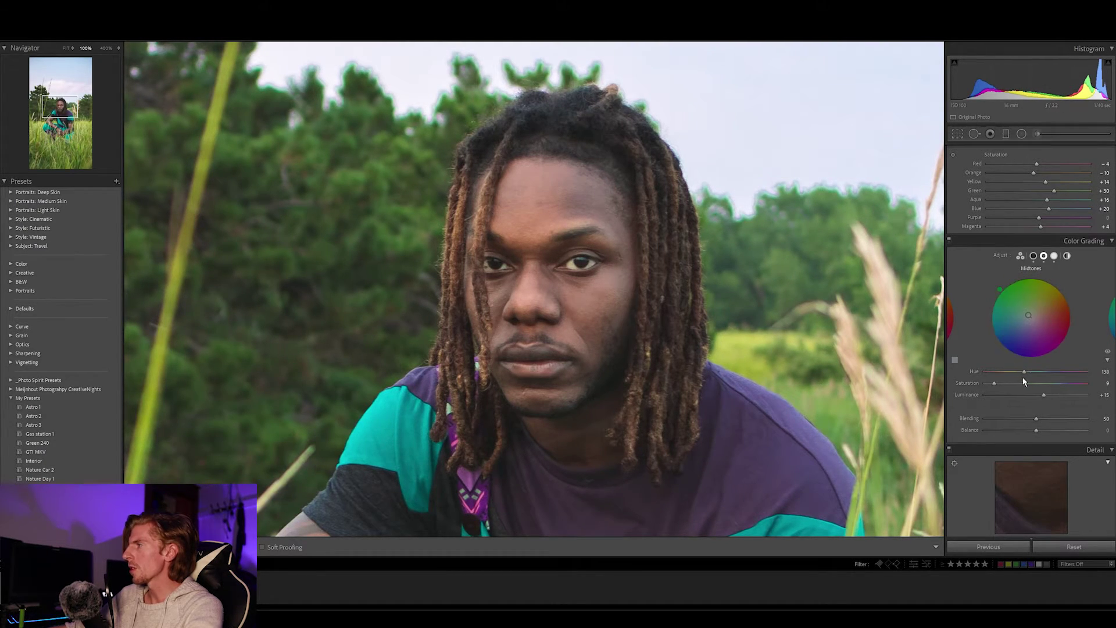
{"action": "left_click_drag", "start_coordinate": [1024, 372], "coordinate": [1001, 375]}
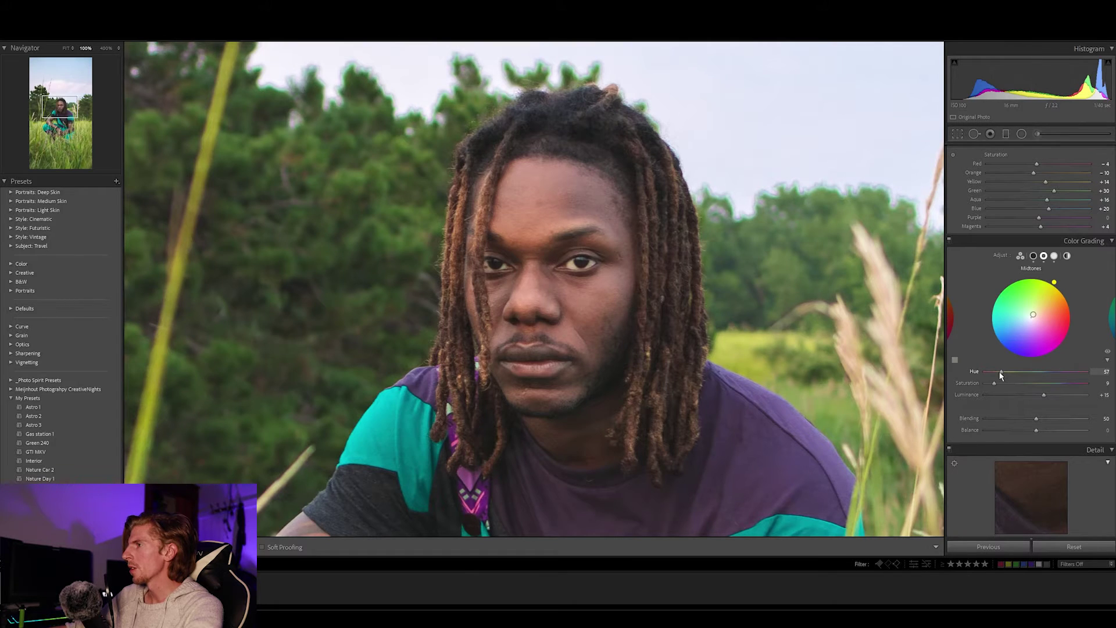
{"action": "left_click_drag", "start_coordinate": [1000, 375], "coordinate": [998, 372]}
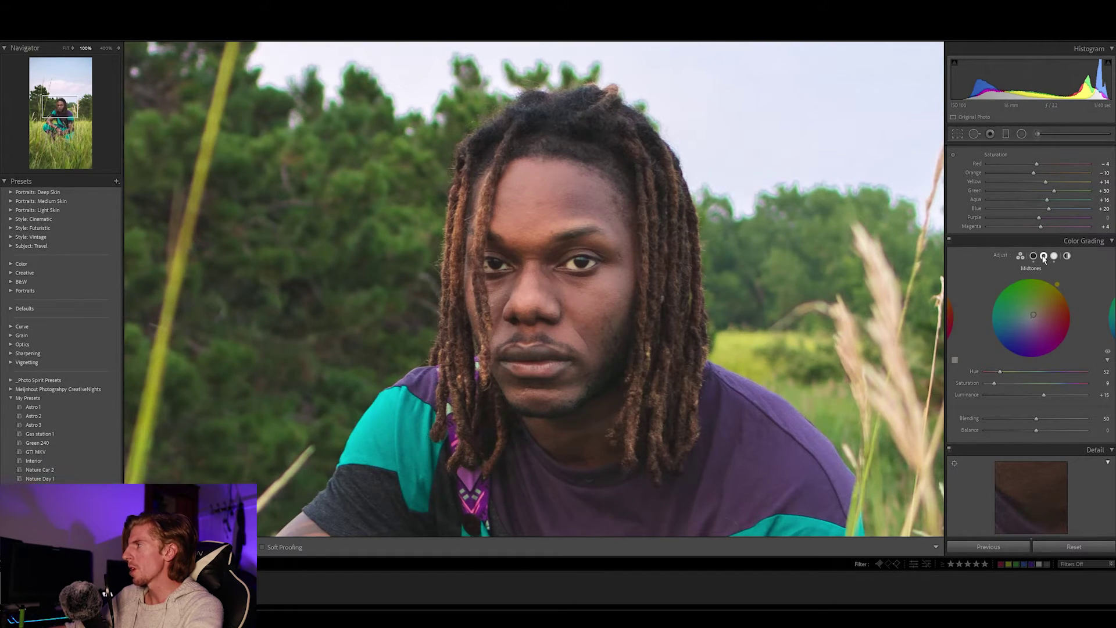
{"action": "left_click", "coordinate": [573, 311]}
{"action": "left_click", "coordinate": [573, 312]}
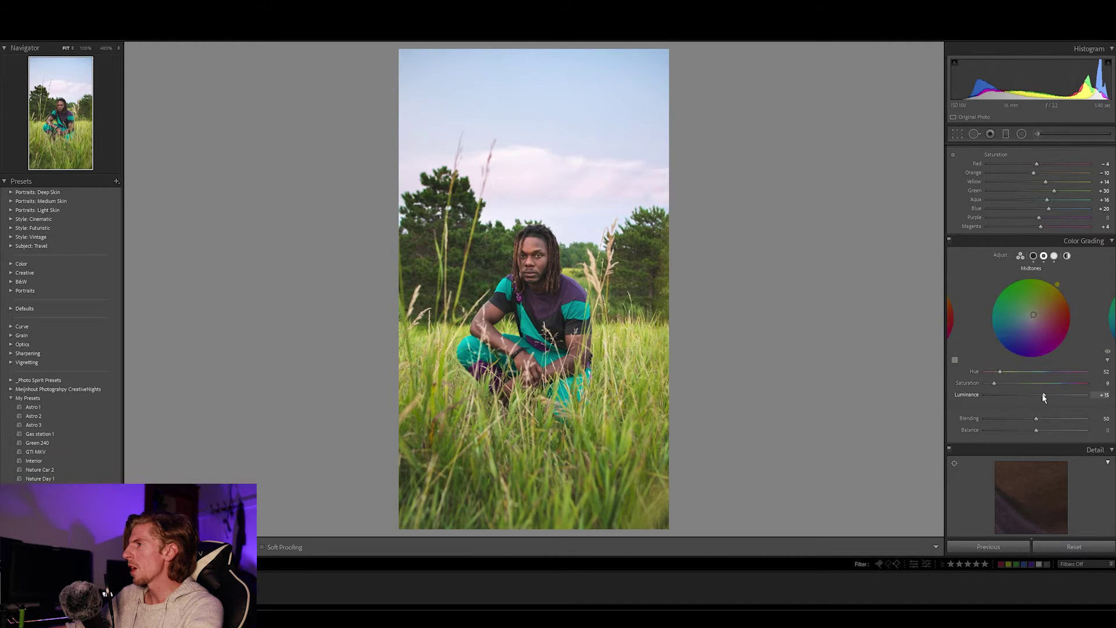
{"action": "left_click_drag", "start_coordinate": [1043, 397], "coordinate": [1035, 398]}
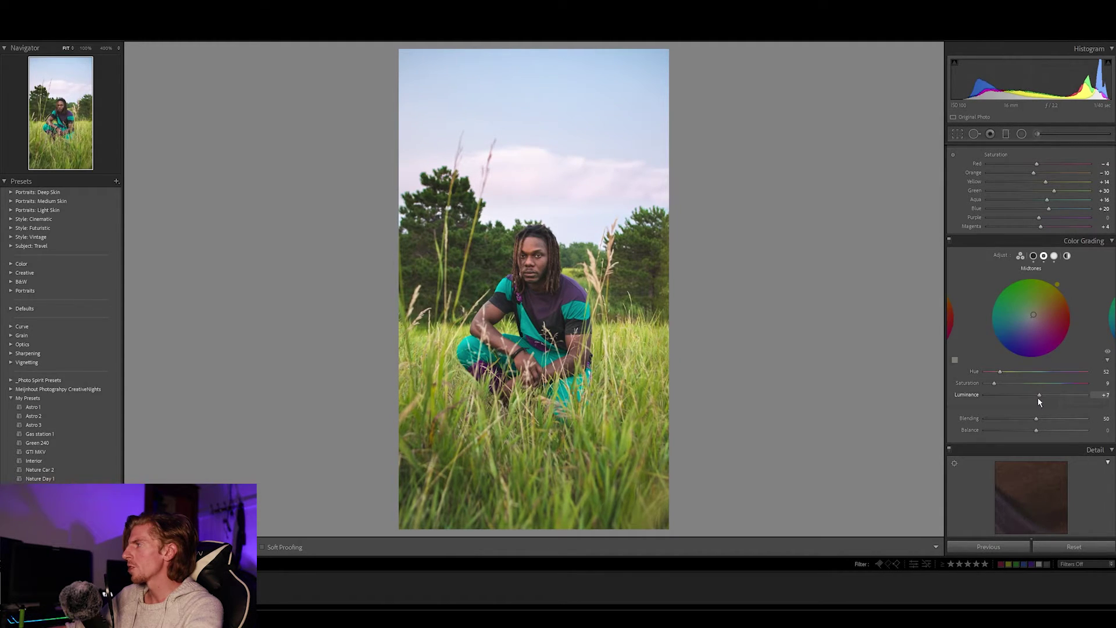
- Tint the highlights blue in Color Grading with Hue 197 and Saturation about 11, trying Luminance at -64 before resetting it to 0
{"action": "left_click", "coordinate": [1054, 256]}
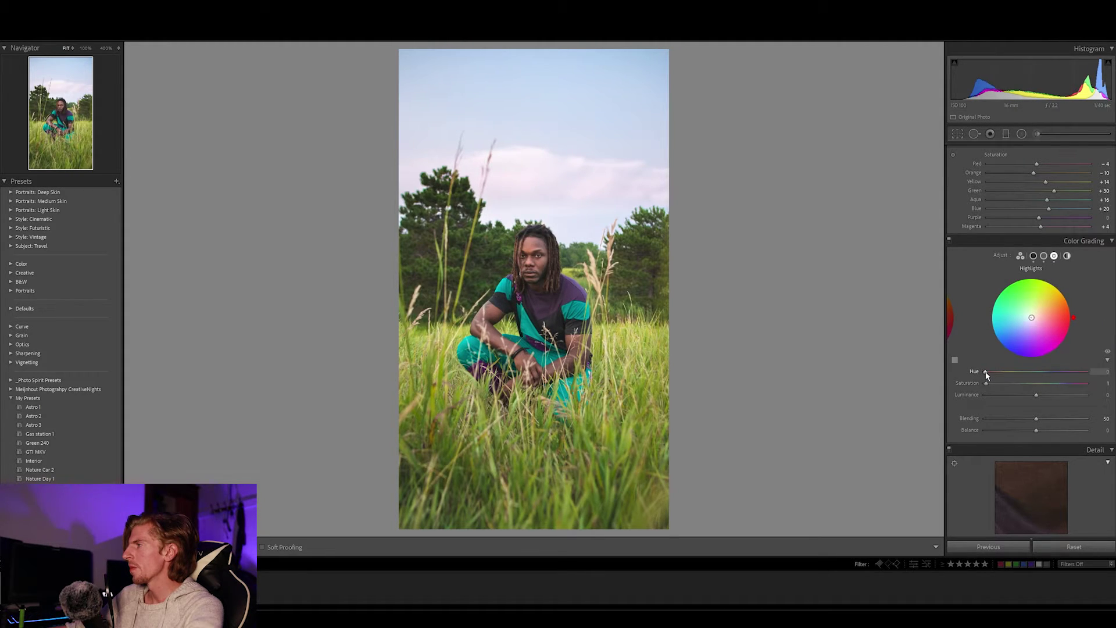
{"action": "left_click_drag", "start_coordinate": [986, 383], "coordinate": [996, 383]}
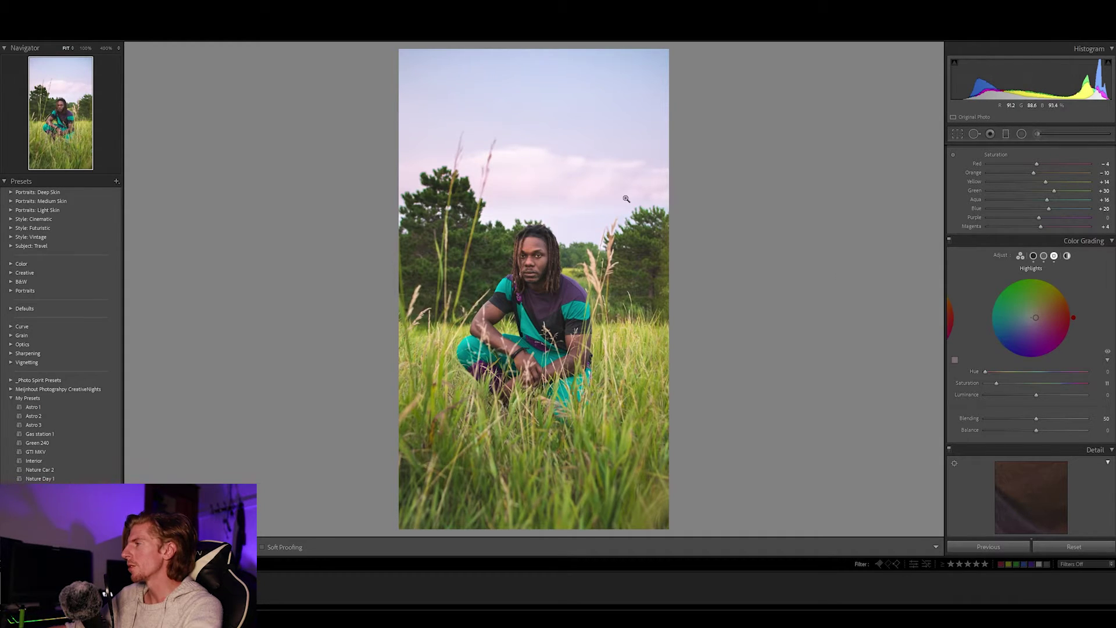
{"action": "left_click_drag", "start_coordinate": [988, 372], "coordinate": [1042, 372]}
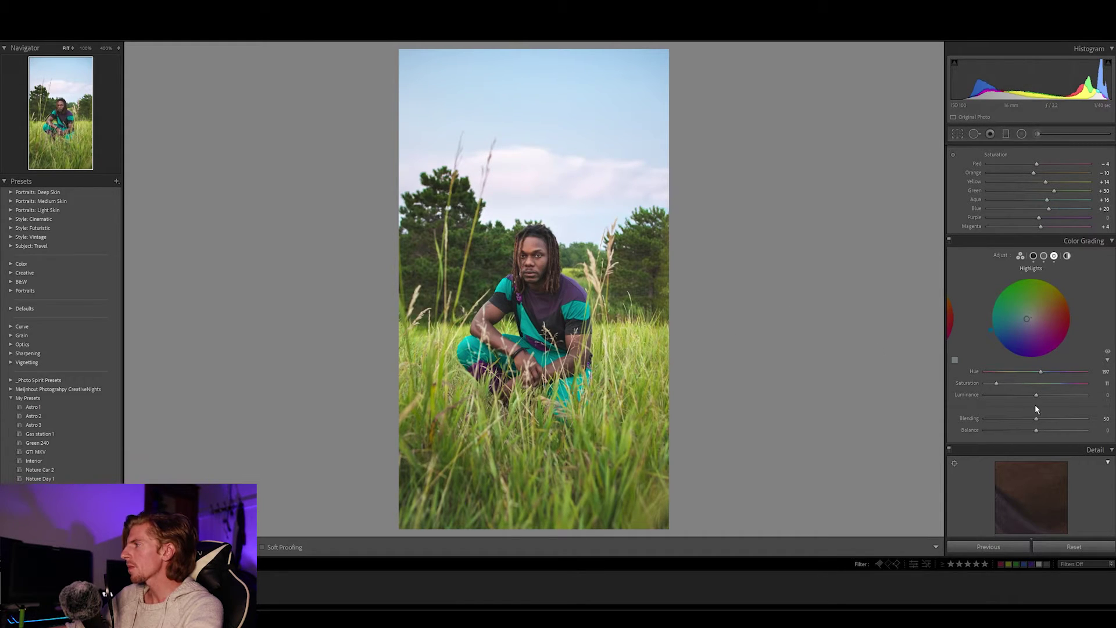
{"action": "left_click_drag", "start_coordinate": [1036, 395], "coordinate": [1004, 401]}
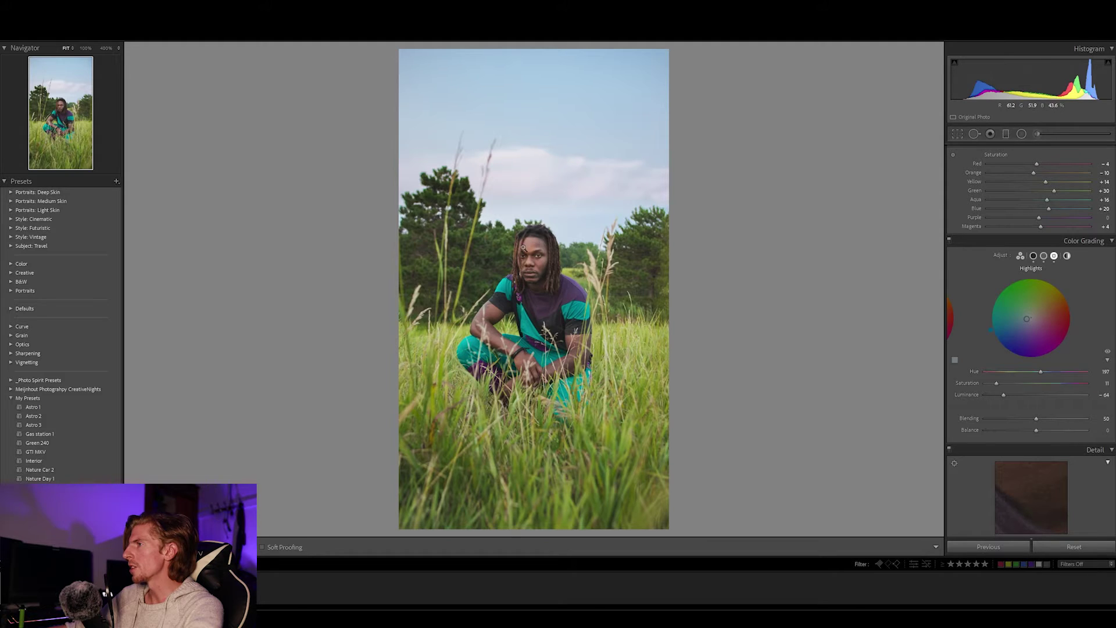
{"action": "double_click", "coordinate": [1004, 395]}
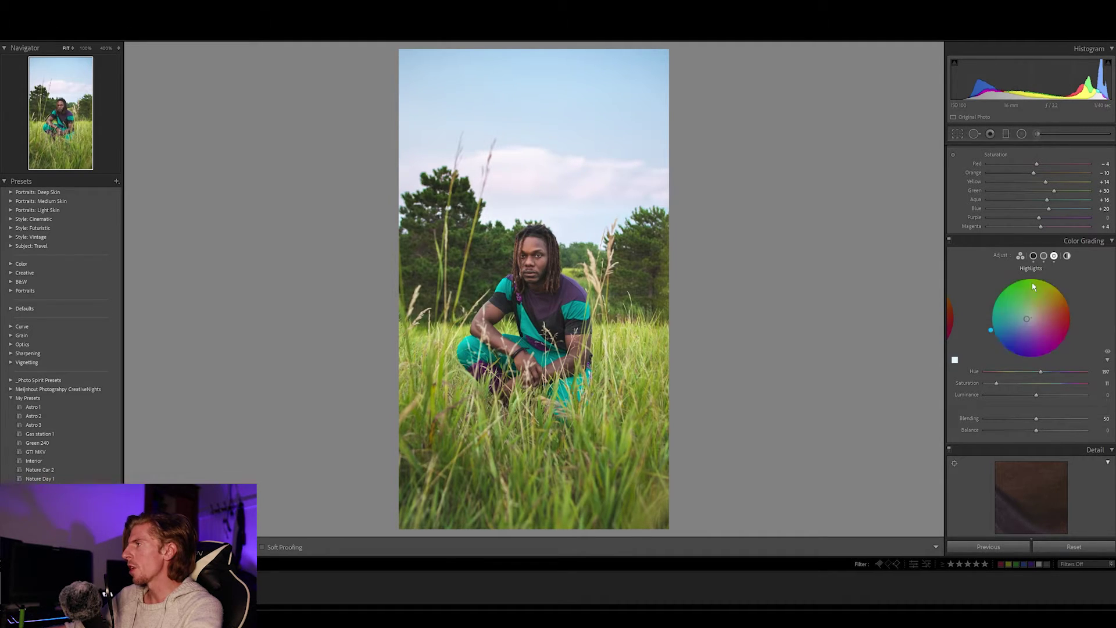
- Try Color Grading Blending at 26 and Balance at +24, then reset both values
{"action": "left_click", "coordinate": [1043, 256]}
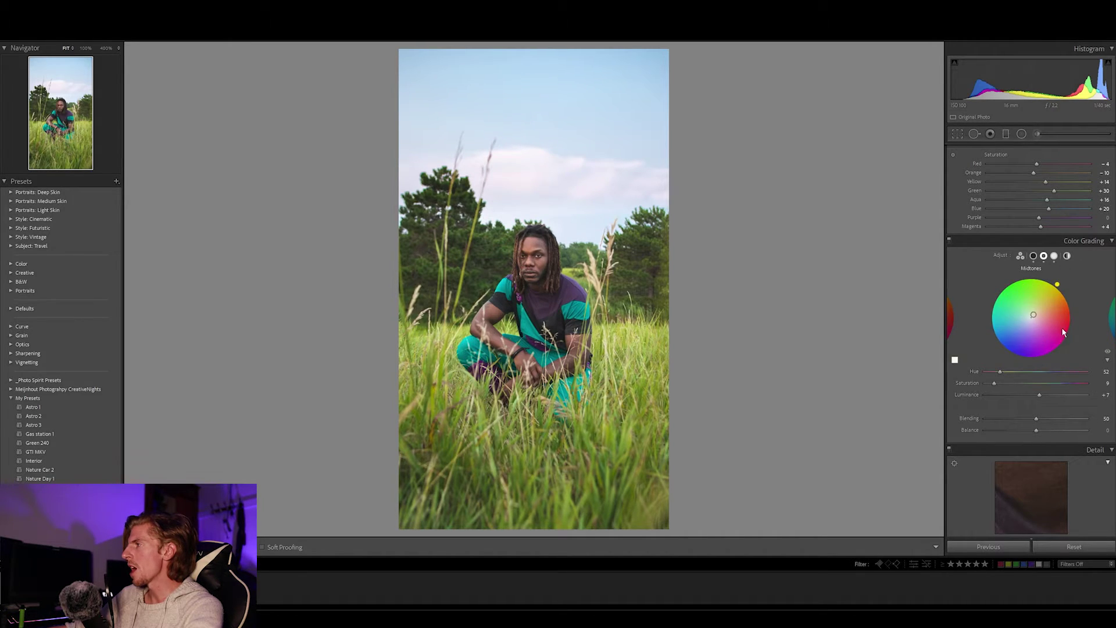
{"action": "mouse_move", "coordinate": [1035, 418]}
{"action": "left_mouse_down"}
{"action": "mouse_move", "coordinate": [1012, 418]}
{"action": "mouse_move", "coordinate": [1047, 430]}
{"action": "left_mouse_up"}
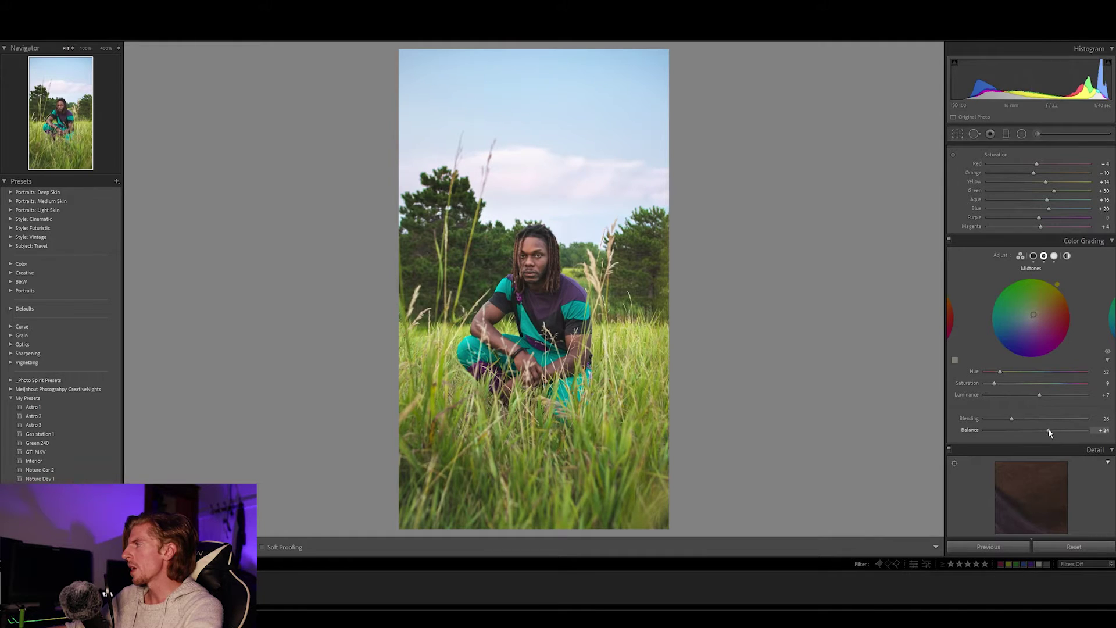
{"action": "left_click", "coordinate": [1034, 256]}
{"action": "left_click", "coordinate": [1054, 257]}
{"action": "double_click", "coordinate": [1011, 419]}
{"action": "double_click", "coordinate": [1048, 430]}
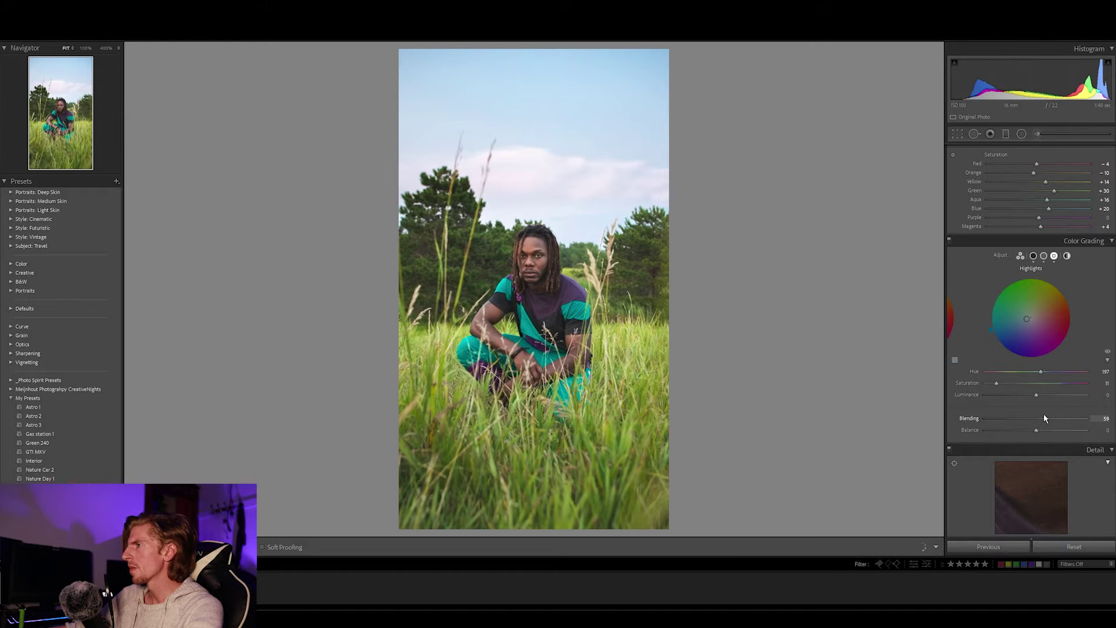
- Compare Color Grading Blending at 87 and at 3, reviewing the midtone and shadow settings
{"action": "left_click_drag", "start_coordinate": [1038, 419], "coordinate": [1075, 418]}
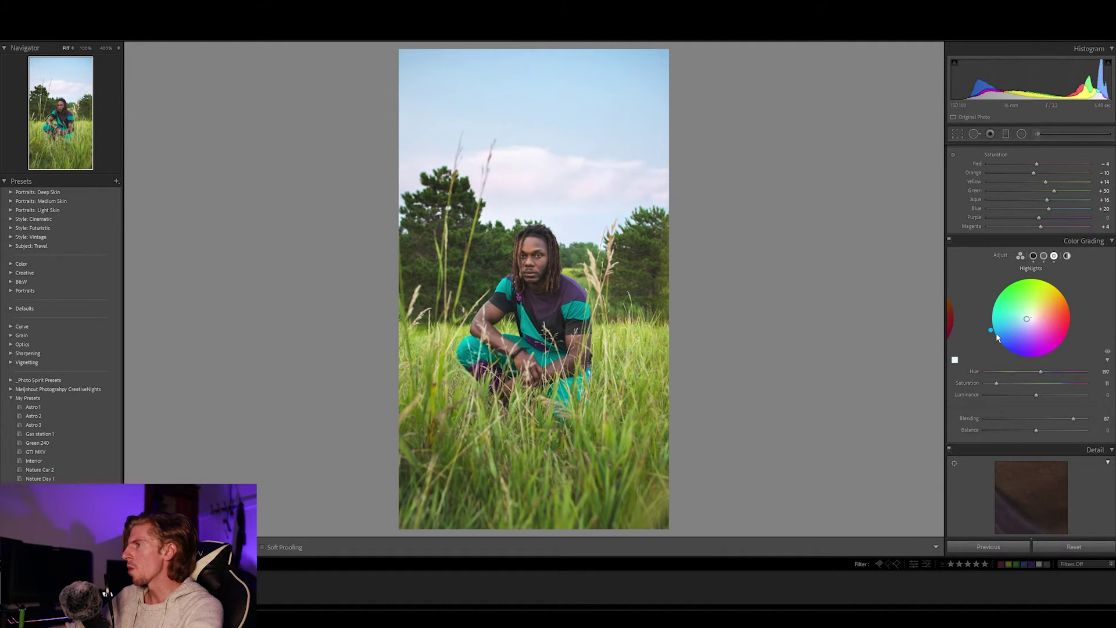
{"action": "left_click_drag", "start_coordinate": [1073, 419], "coordinate": [1011, 419]}
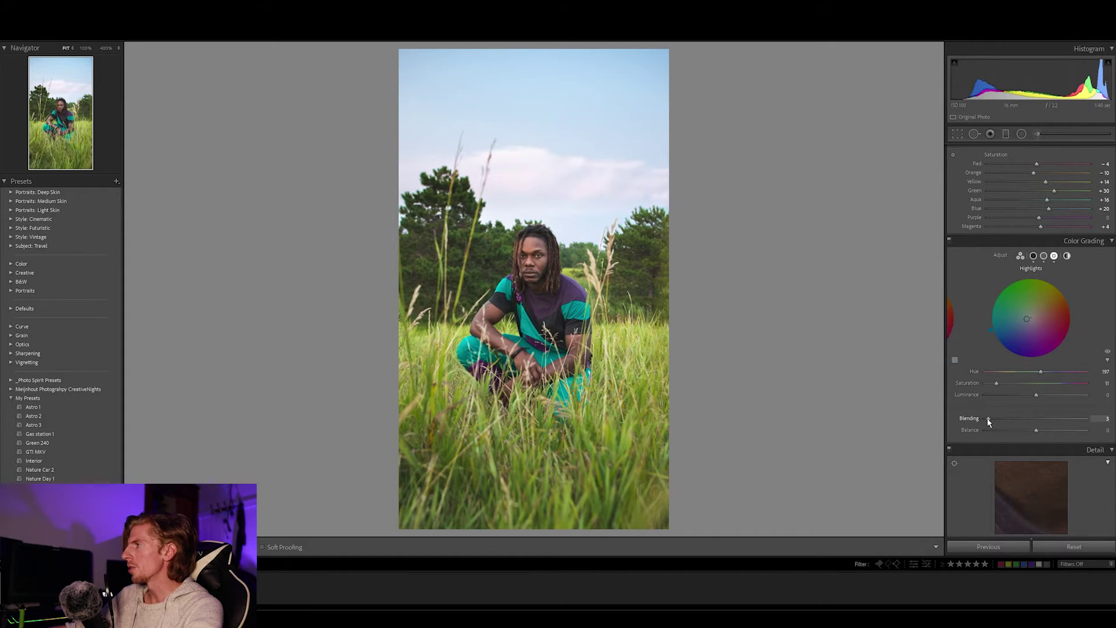
{"action": "left_click", "coordinate": [1044, 256]}
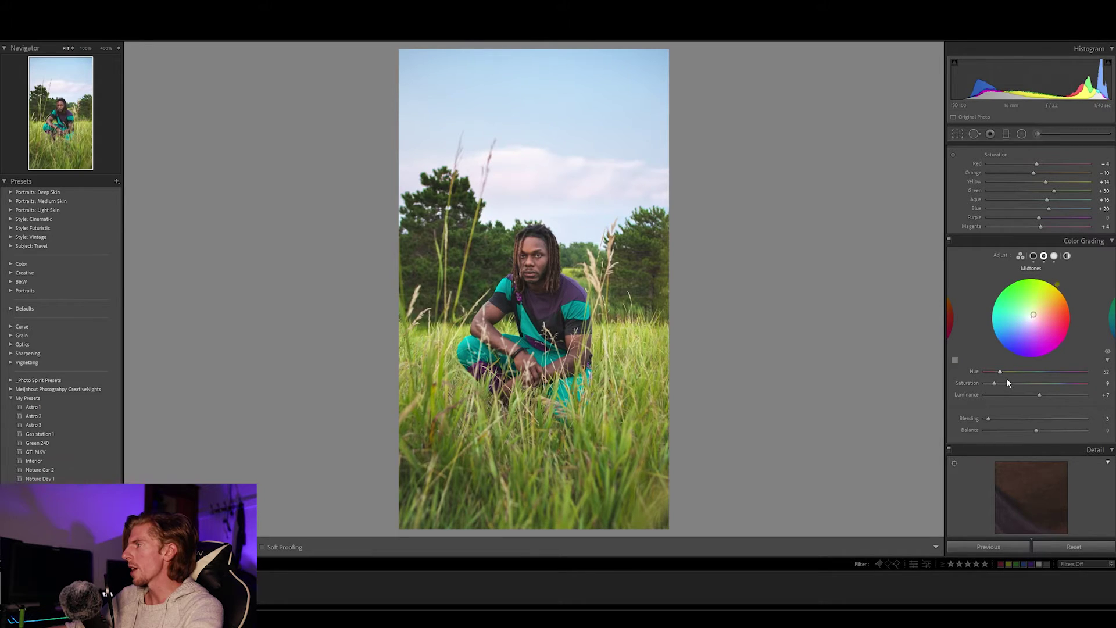
{"action": "left_click", "coordinate": [1032, 256]}
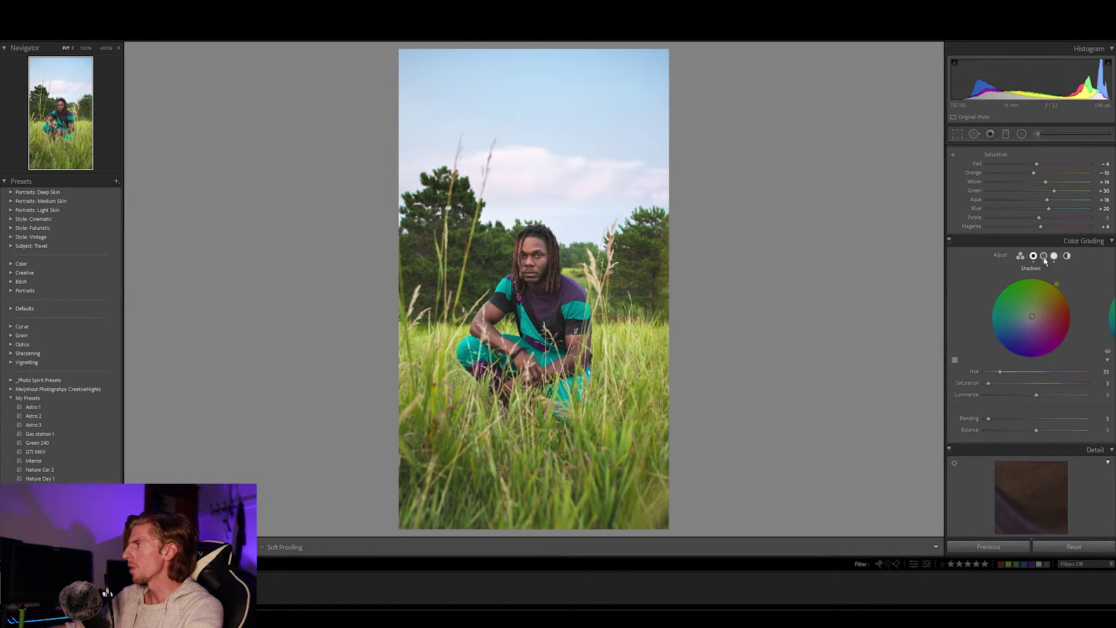
- Set Color Grading Blending to 32 and Balance to +17 after trying lower and higher balance values
{"action": "left_click_drag", "start_coordinate": [988, 418], "coordinate": [1030, 423]}
{"action": "left_click_drag", "start_coordinate": [957, 431], "coordinate": [1012, 431]}
{"action": "left_click_drag", "start_coordinate": [1037, 431], "coordinate": [1029, 433]}
{"action": "left_click_drag", "start_coordinate": [1011, 435], "coordinate": [1030, 435]}
{"action": "left_click_drag", "start_coordinate": [1027, 433], "coordinate": [988, 434]}
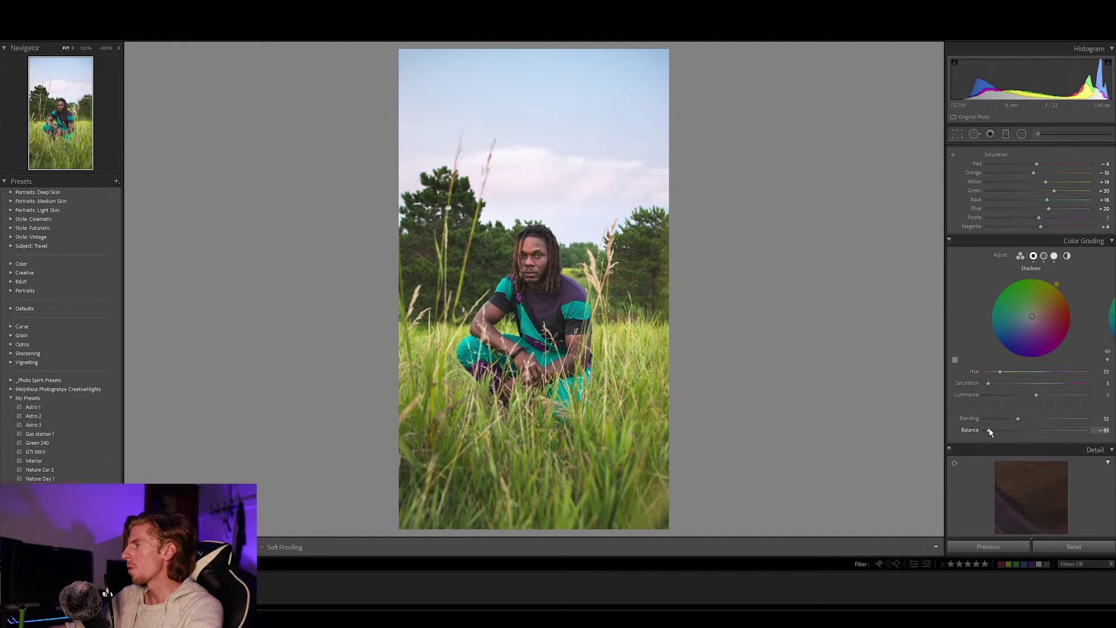
{"action": "left_click_drag", "start_coordinate": [989, 432], "coordinate": [1030, 432]}
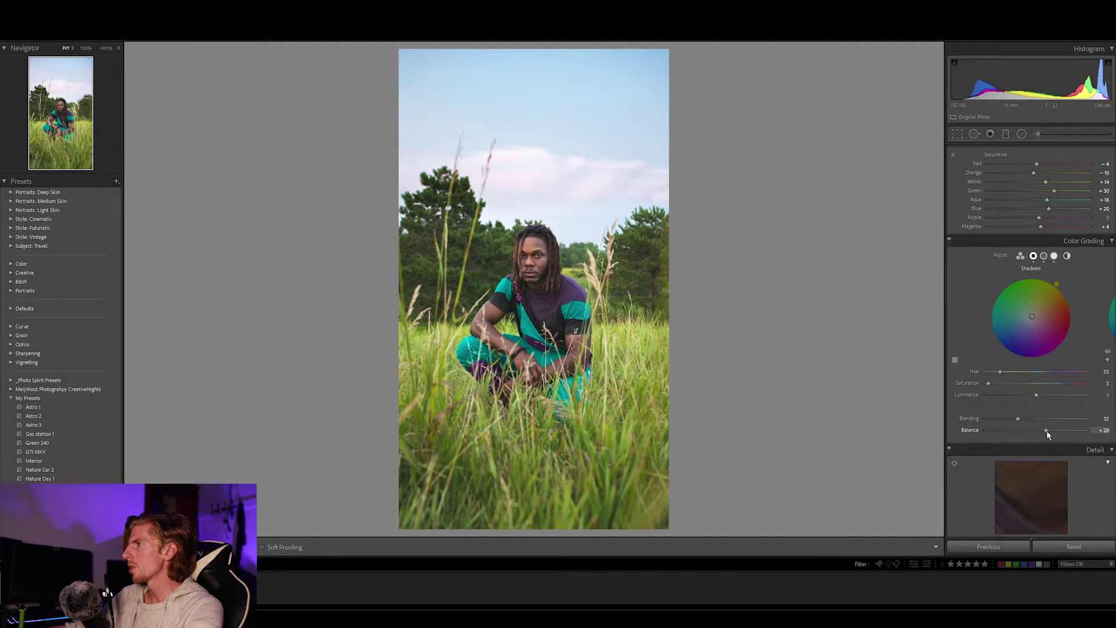
{"action": "left_click_drag", "start_coordinate": [1046, 430], "coordinate": [1045, 430]}
- Try the Sharpening Amount at 150 and inspect the man's face at 400% zoom
{"action": "scroll", "coordinate": [1085, 363], "scroll_direction": "down", "scroll_amount": 3}
{"action": "scroll", "coordinate": [1085, 363], "scroll_direction": "down", "scroll_amount": 3}
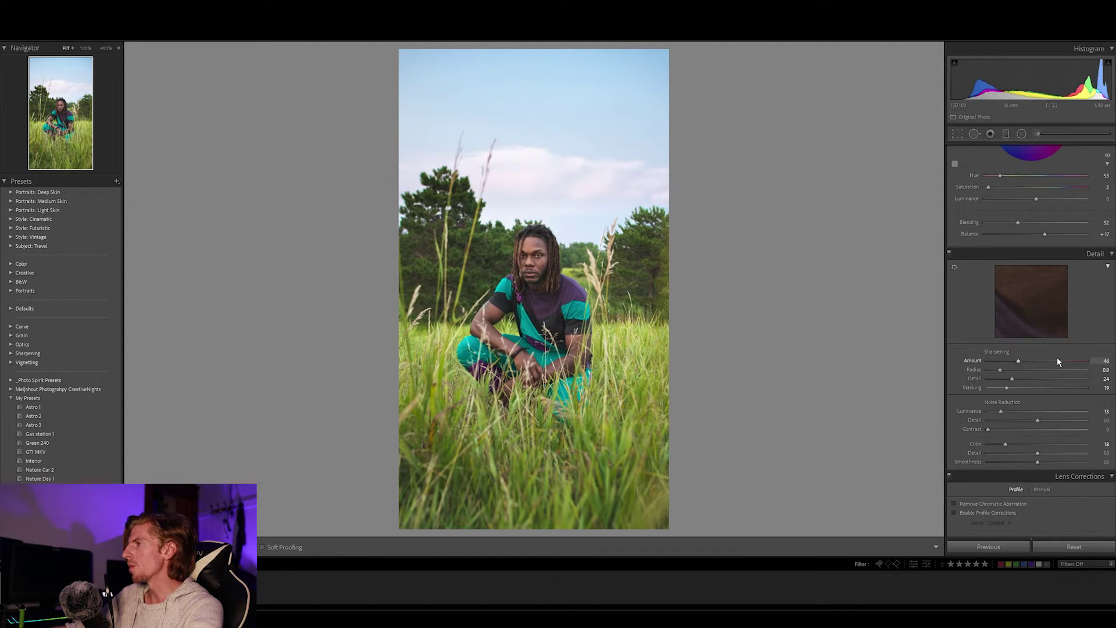
{"action": "left_click_drag", "start_coordinate": [1018, 361], "coordinate": [1092, 365]}
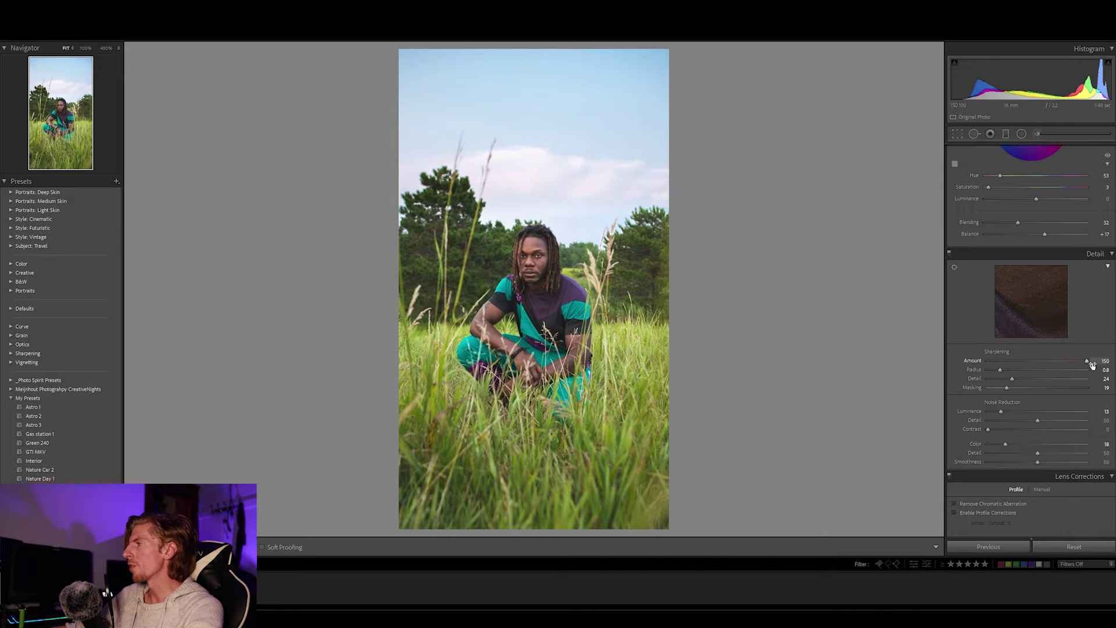
{"action": "left_click", "coordinate": [537, 257]}
{"action": "key", "text": "ctrl+equal"}
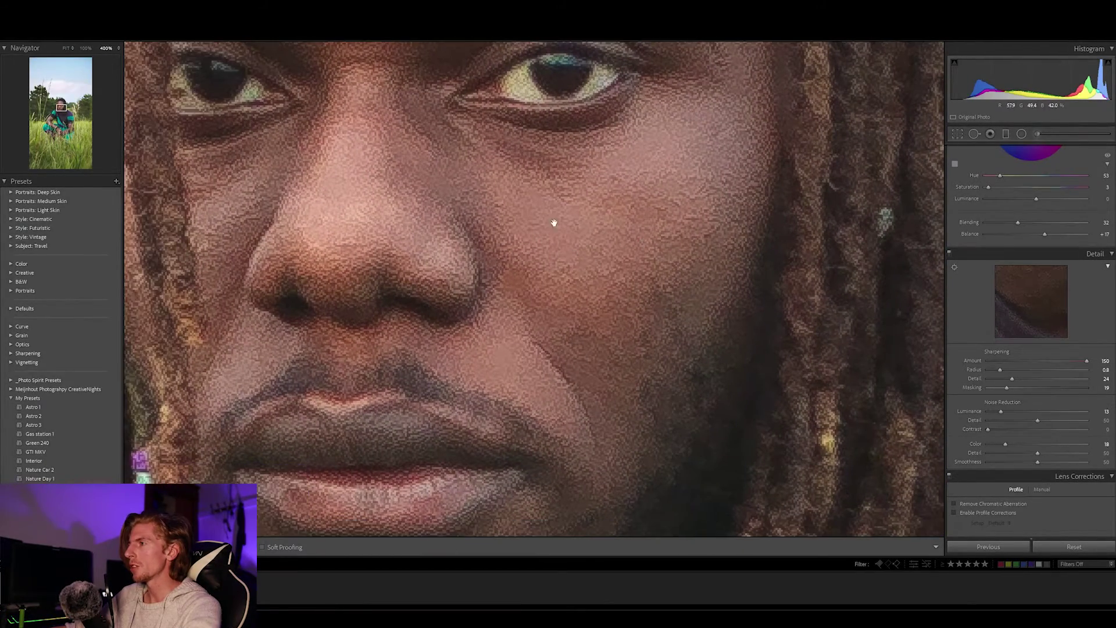
- Compare Sharpening Amounts of 40, 146 and 0 on the man's face and in the full photo
{"action": "left_click_drag", "start_coordinate": [1087, 362], "coordinate": [1009, 360]}
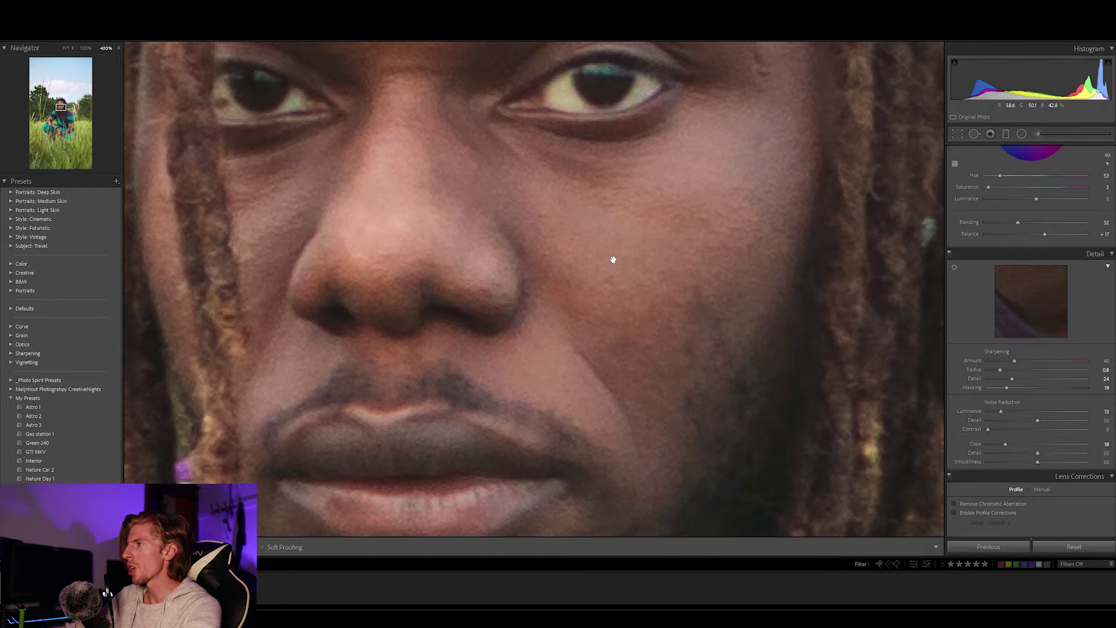
{"action": "left_click_drag", "start_coordinate": [1064, 364], "coordinate": [1083, 361]}
{"action": "left_click", "coordinate": [640, 316]}
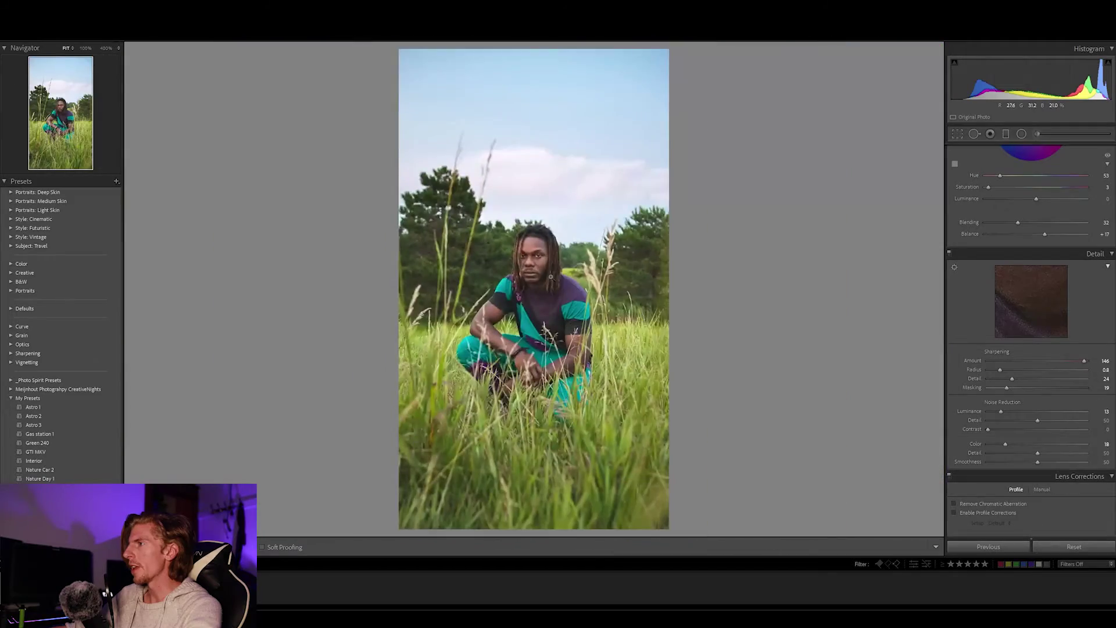
{"action": "left_click", "coordinate": [538, 260]}
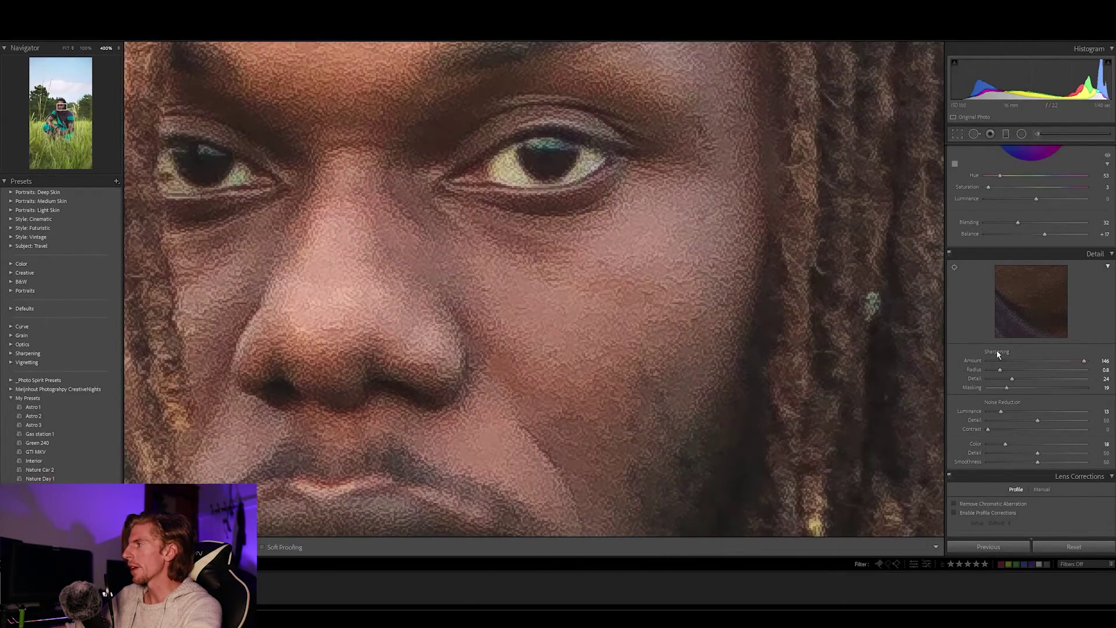
{"action": "left_click_drag", "start_coordinate": [1053, 364], "coordinate": [968, 360]}
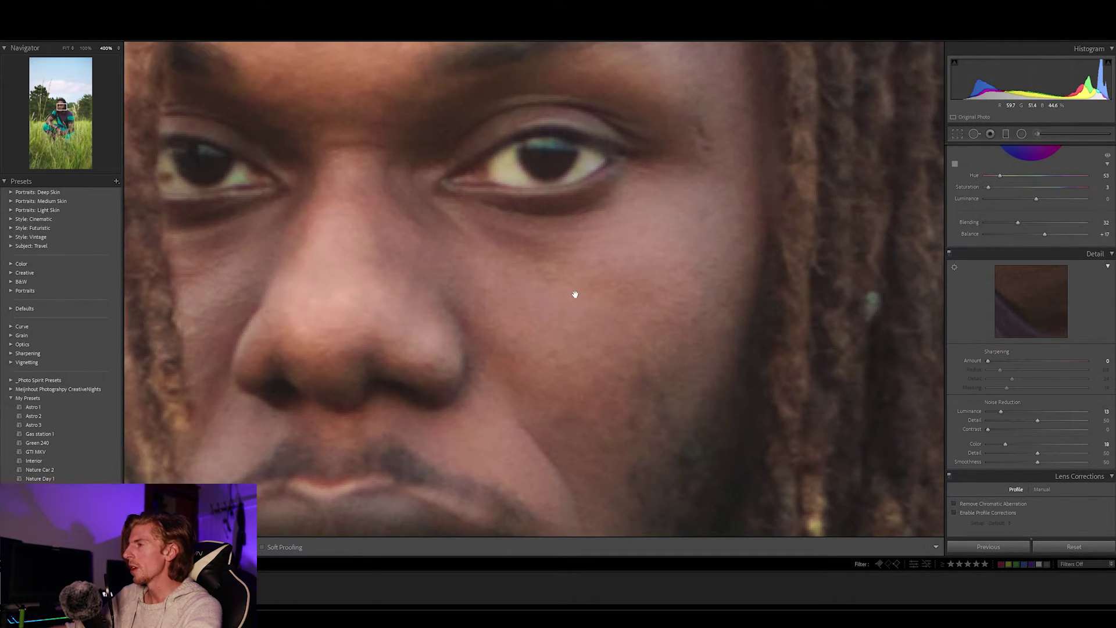
{"action": "left_click", "coordinate": [528, 282]}
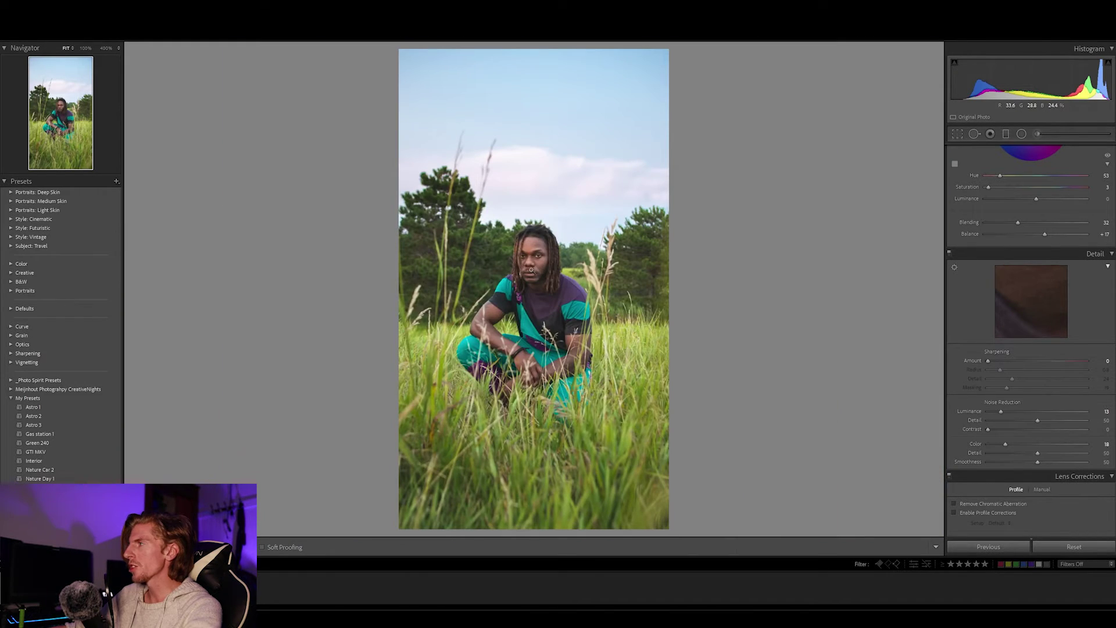
- View the Radial Filter's existing masks and adjustment settings, then close the tool
{"action": "left_click", "coordinate": [1021, 133]}
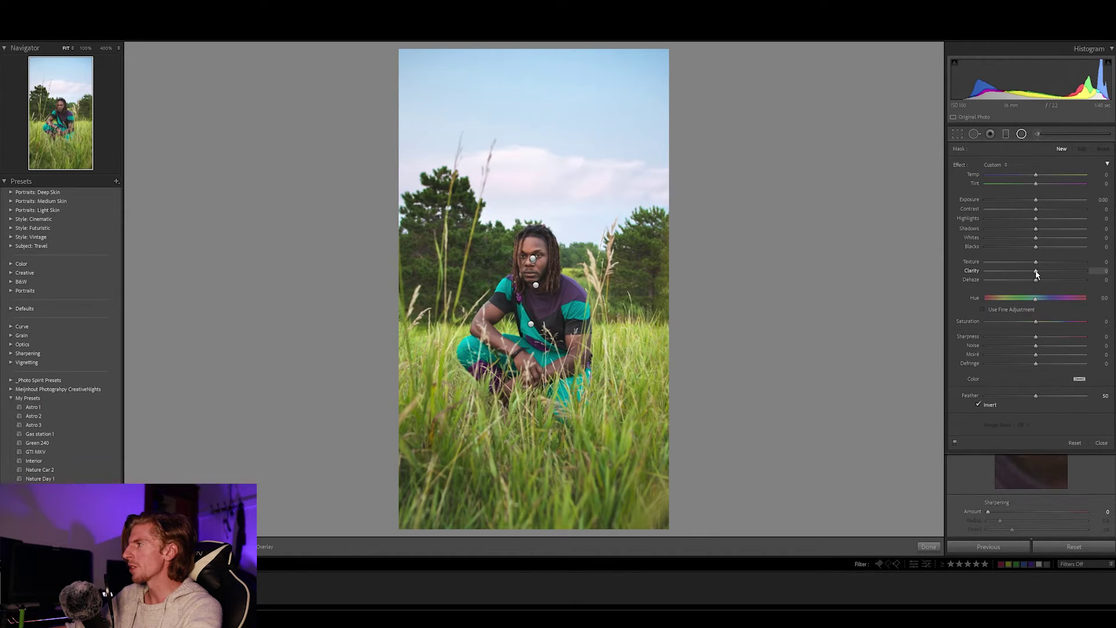
{"action": "left_click", "coordinate": [1022, 135]}
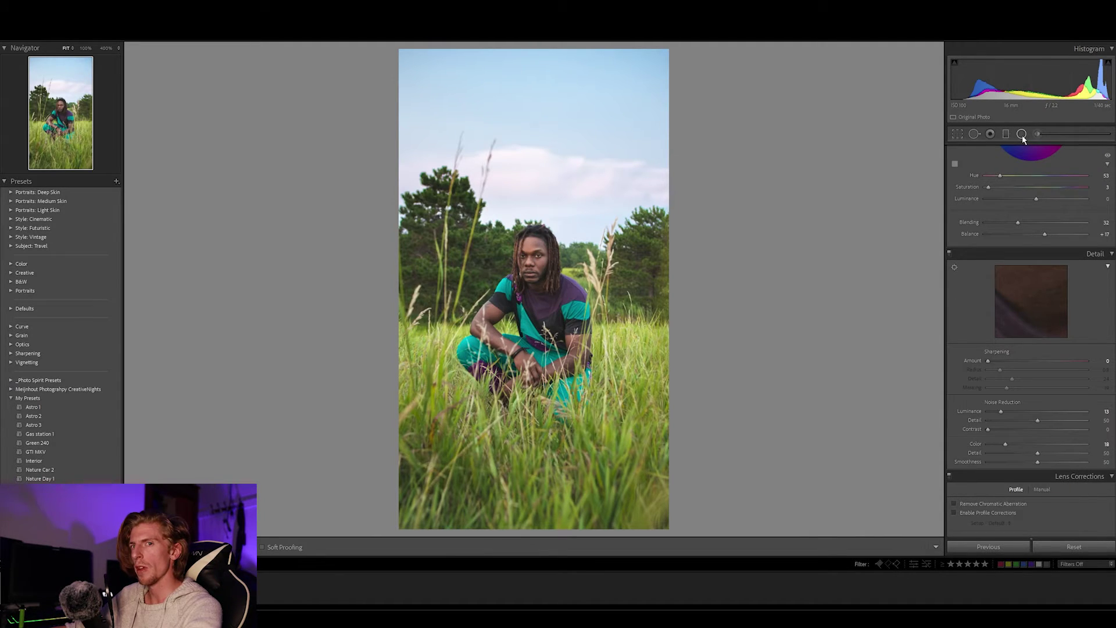
- Set the Sharpening Amount to 40 and inspect the skin and hair detail on the face at 400% zoom
{"action": "left_click", "coordinate": [534, 266]}
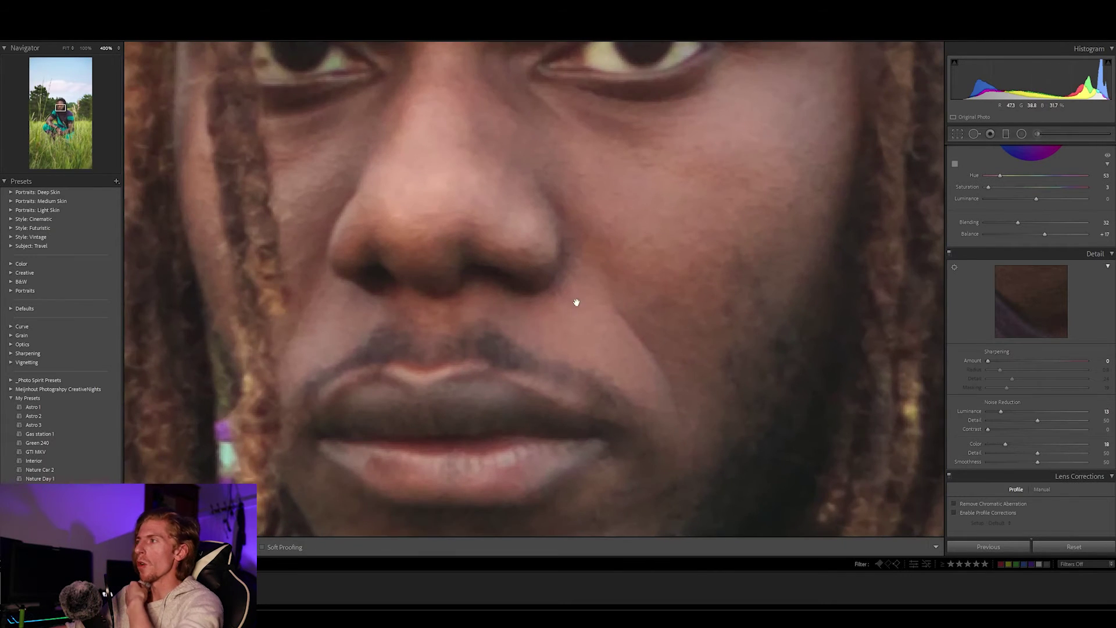
{"action": "left_click_drag", "start_coordinate": [989, 359], "coordinate": [1012, 361]}
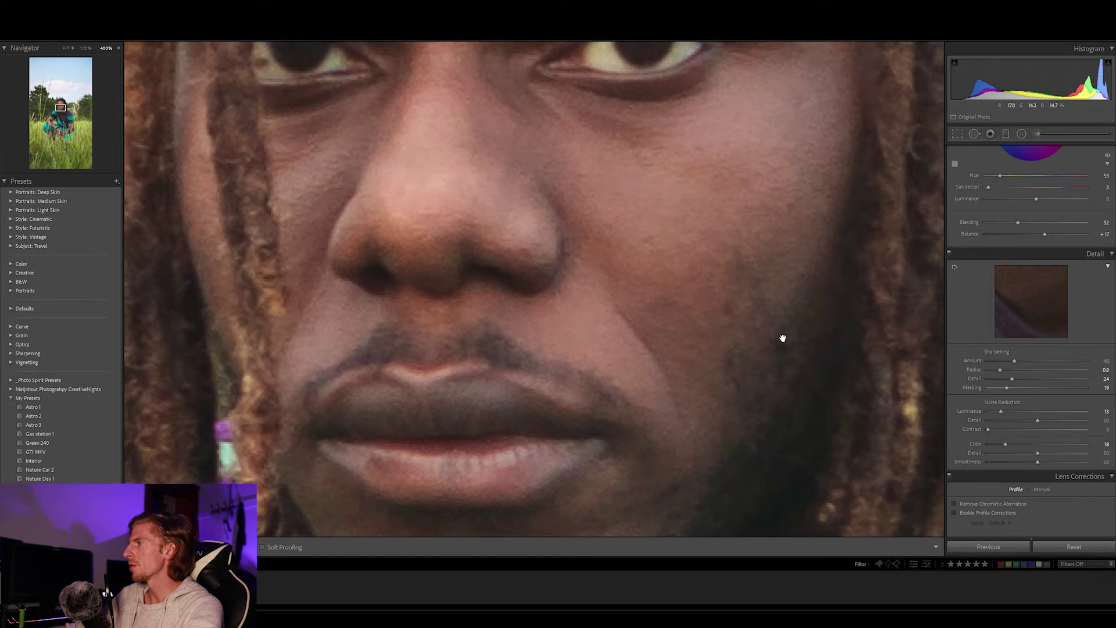
{"action": "scroll", "coordinate": [1040, 390], "scroll_direction": "down", "scroll_amount": 3}
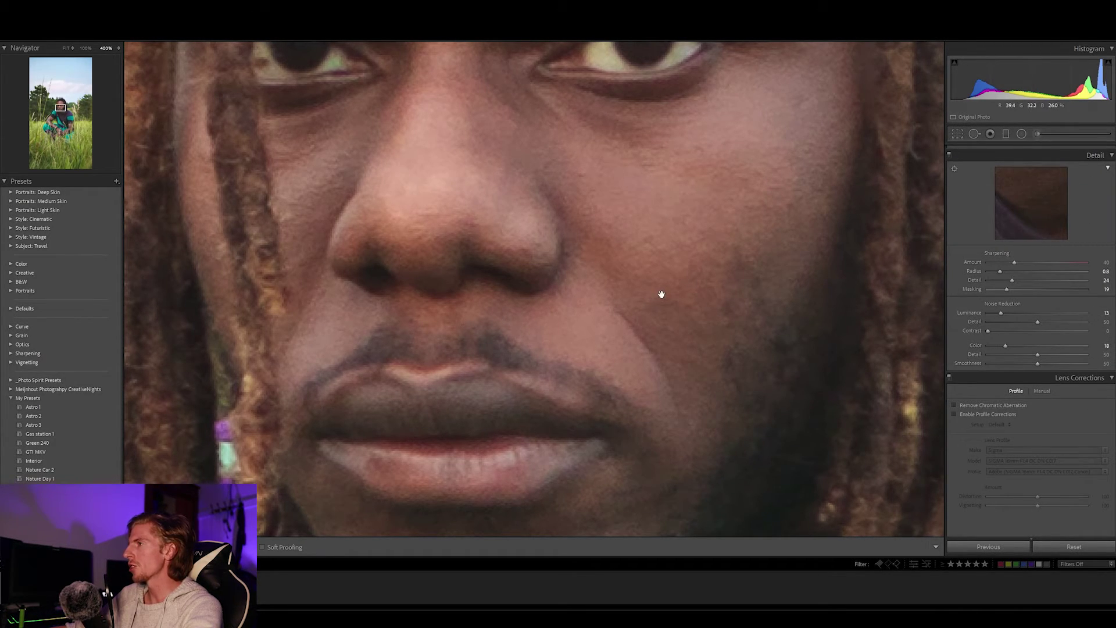
{"action": "left_click_drag", "start_coordinate": [645, 257], "coordinate": [709, 307]}
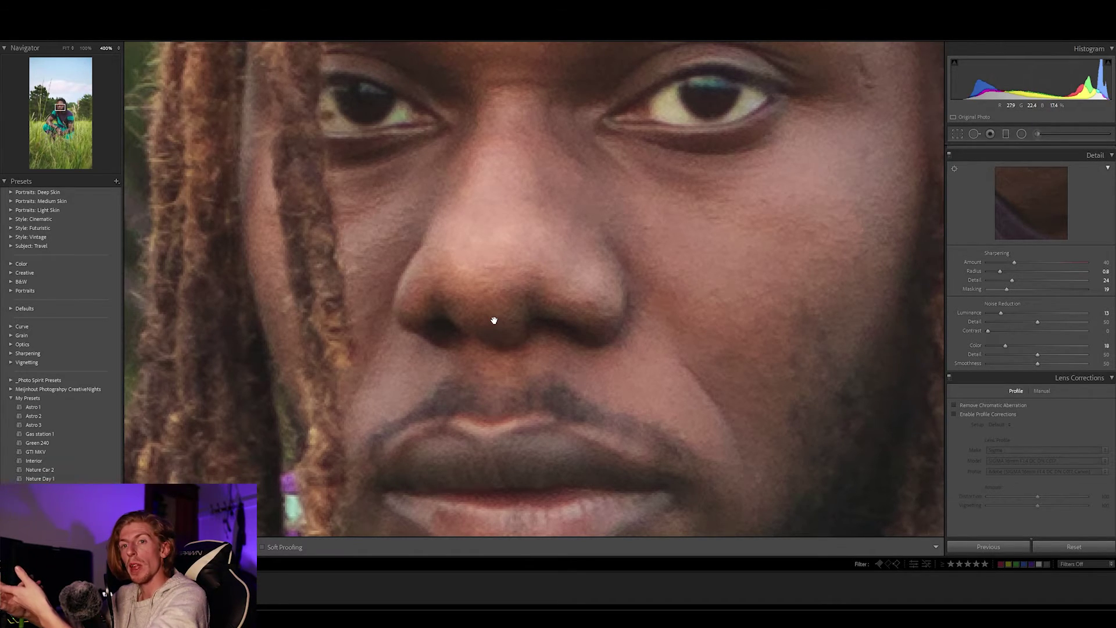
{"action": "left_click_drag", "start_coordinate": [438, 298], "coordinate": [662, 286]}
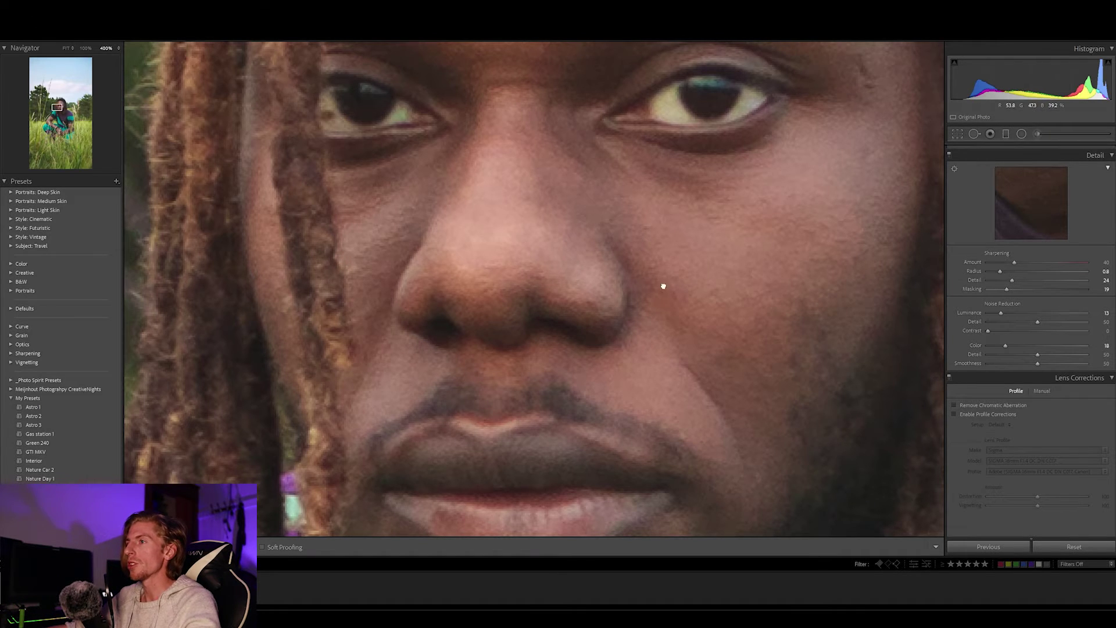
- Inspect the noise in the blurred green background and around the dreadlocks at 400% zoom
{"action": "left_click_drag", "start_coordinate": [338, 236], "coordinate": [563, 273]}
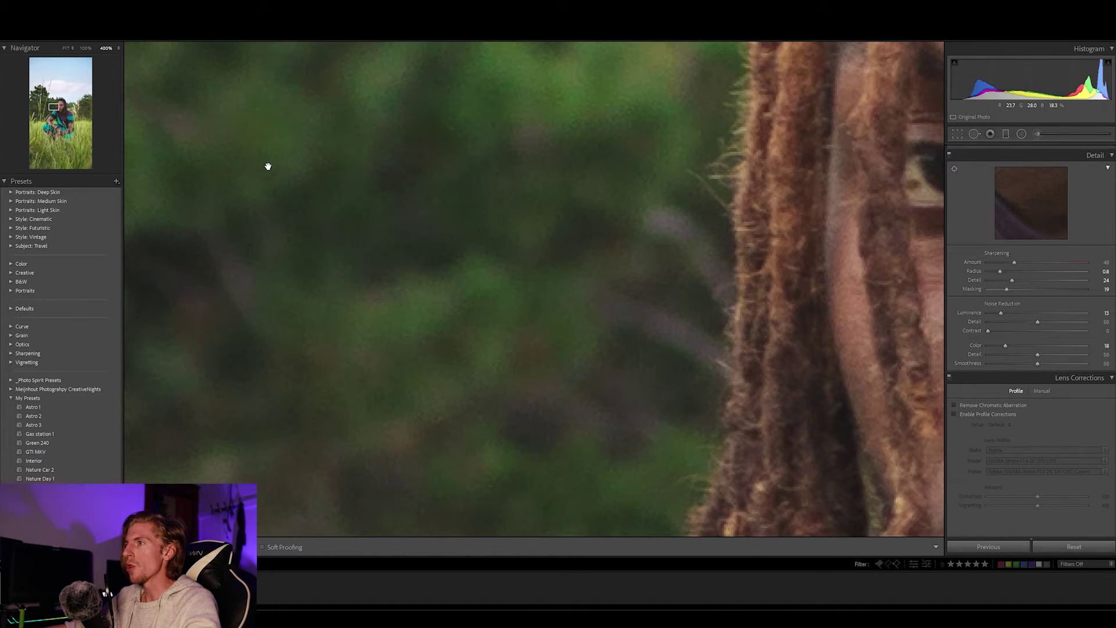
{"action": "left_click_drag", "start_coordinate": [419, 234], "coordinate": [588, 192]}
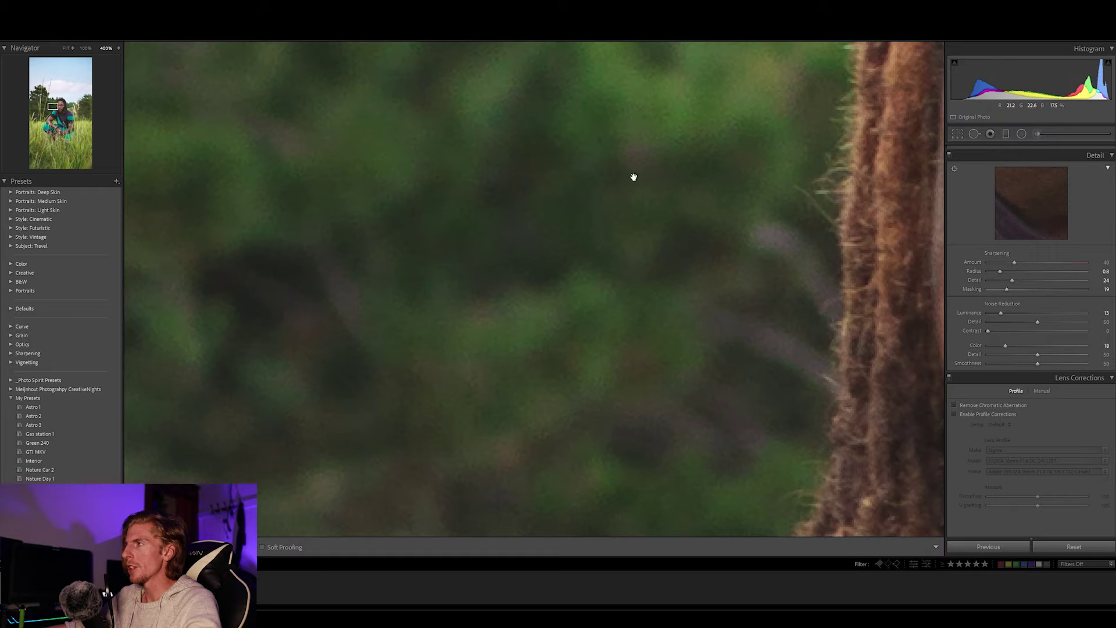
{"action": "left_click_drag", "start_coordinate": [518, 354], "coordinate": [573, 351]}
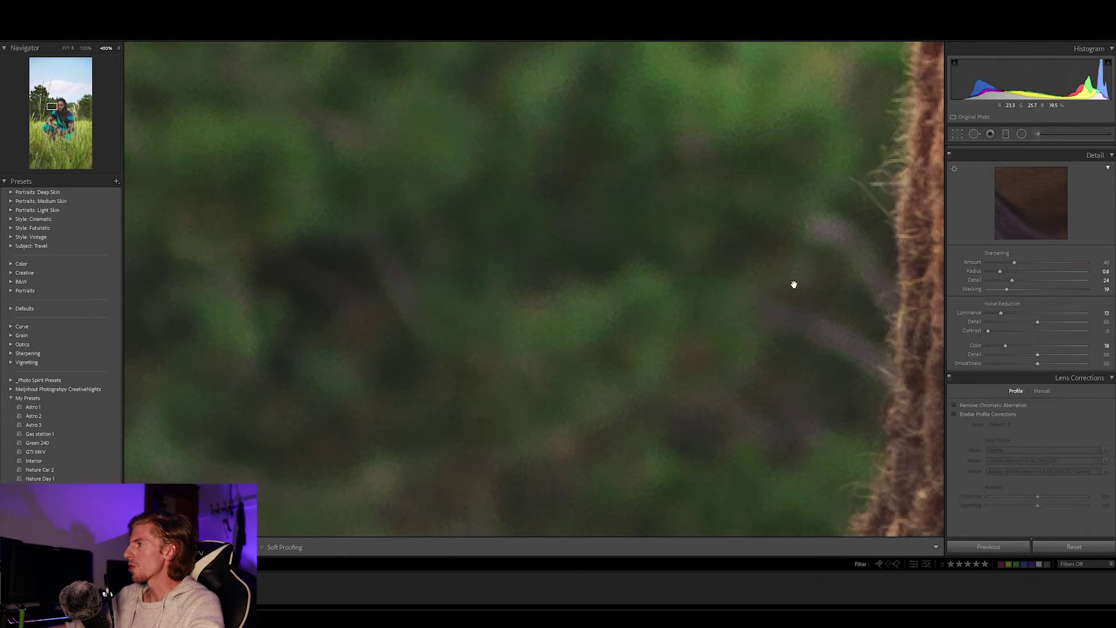
{"action": "left_click_drag", "start_coordinate": [839, 302], "coordinate": [588, 297]}
{"action": "left_click_drag", "start_coordinate": [750, 319], "coordinate": [760, 301]}
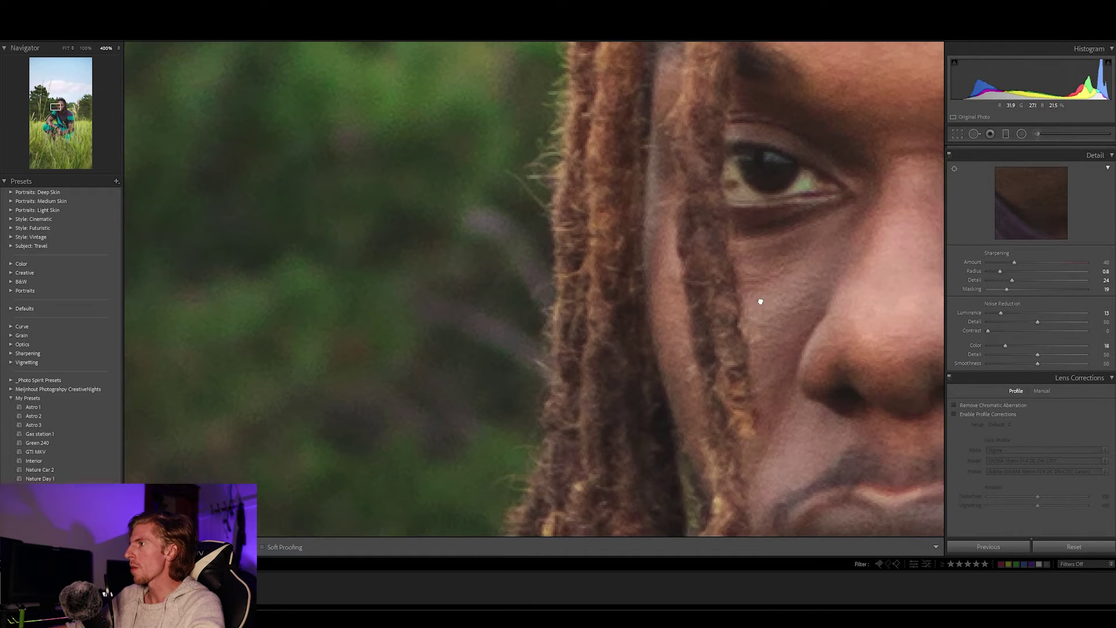
{"action": "left_click_drag", "start_coordinate": [793, 261], "coordinate": [775, 291]}
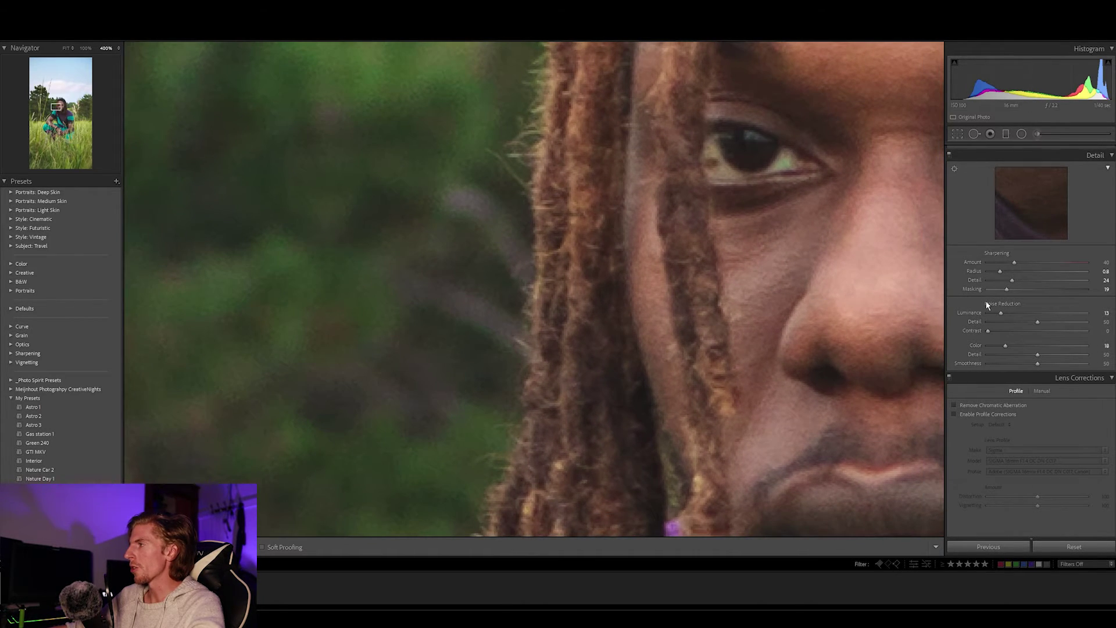
- Try Luminance noise reduction at 58 and inspect the face, hair and full photo for lost detail
{"action": "left_click_drag", "start_coordinate": [1001, 317], "coordinate": [1045, 316]}
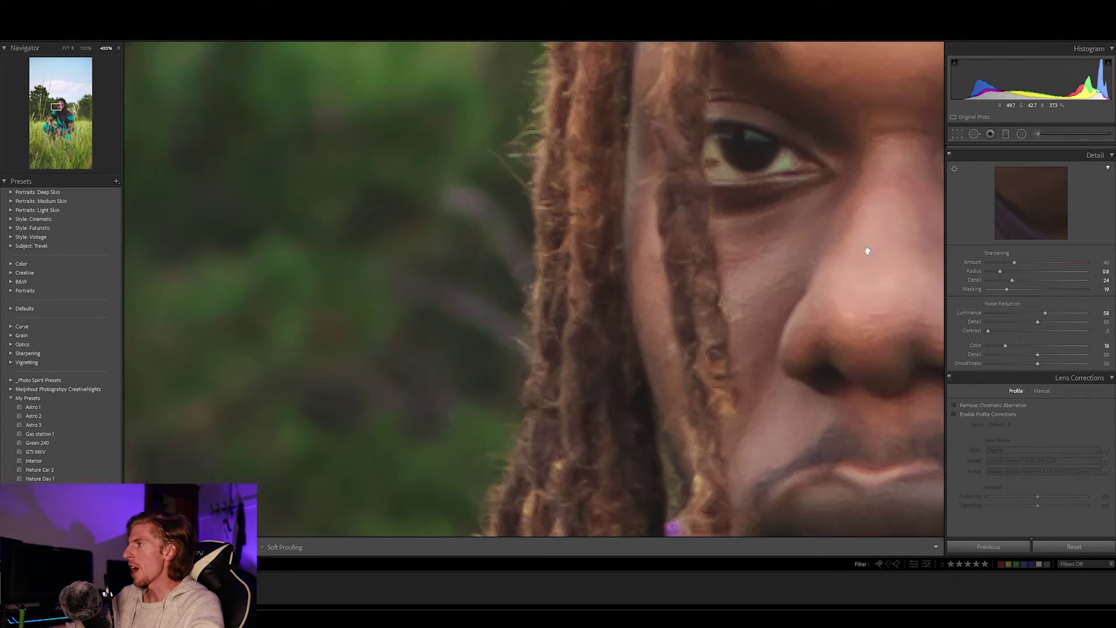
{"action": "left_click_drag", "start_coordinate": [776, 253], "coordinate": [516, 247]}
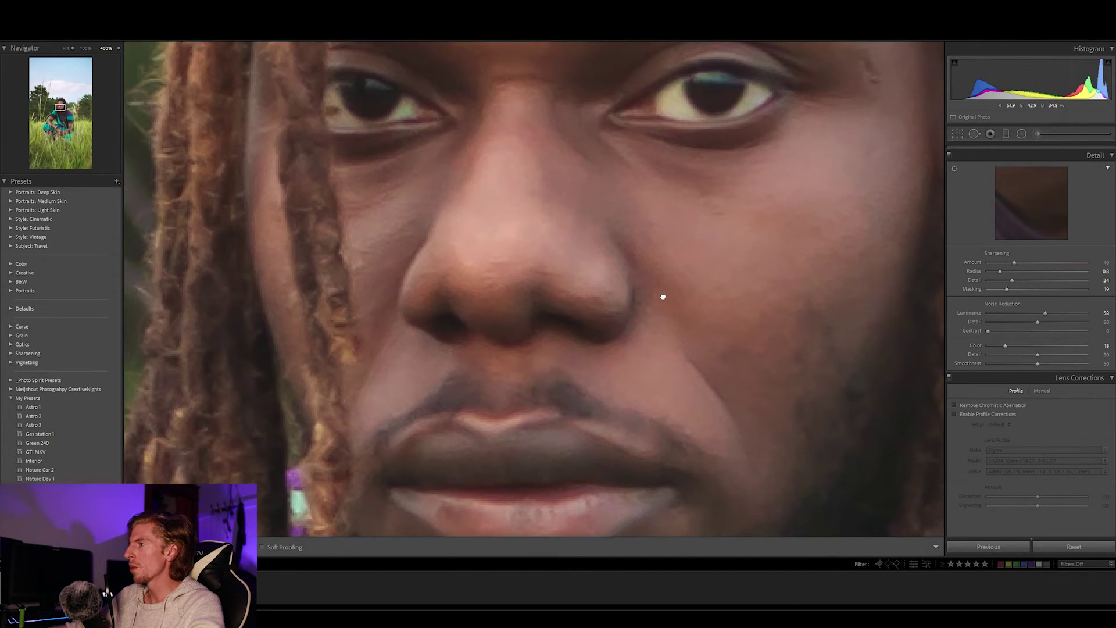
{"action": "left_click", "coordinate": [663, 294]}
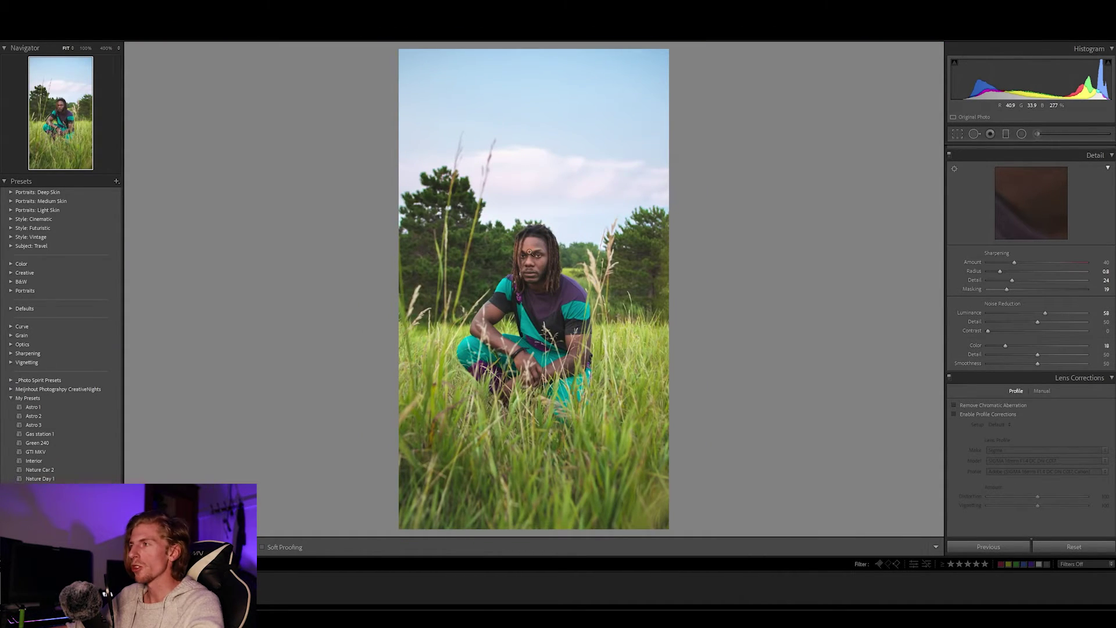
{"action": "left_click", "coordinate": [538, 256]}
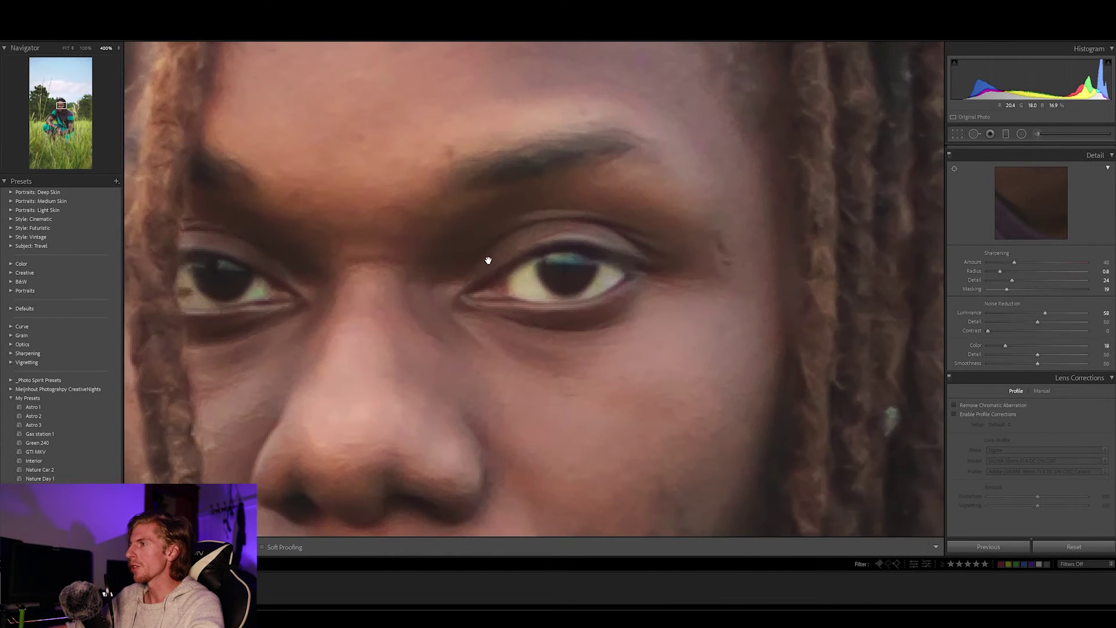
{"action": "left_click_drag", "start_coordinate": [618, 252], "coordinate": [592, 265]}
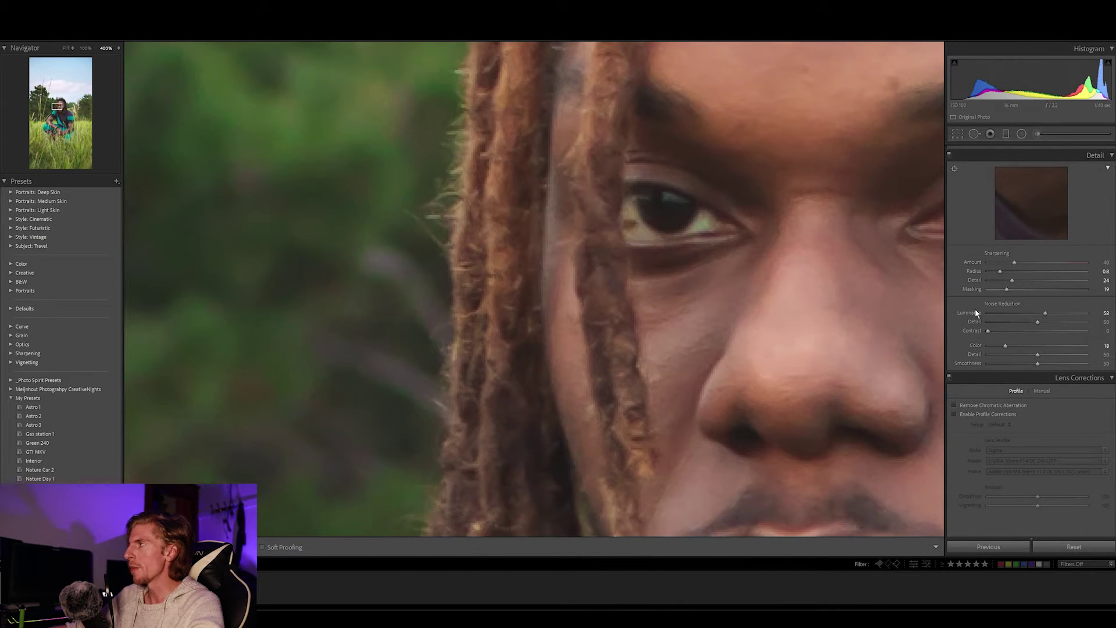
- View the Radial Filter and Adjustment Brush settings, then close the local adjustment tools
{"action": "left_click", "coordinate": [1021, 135]}
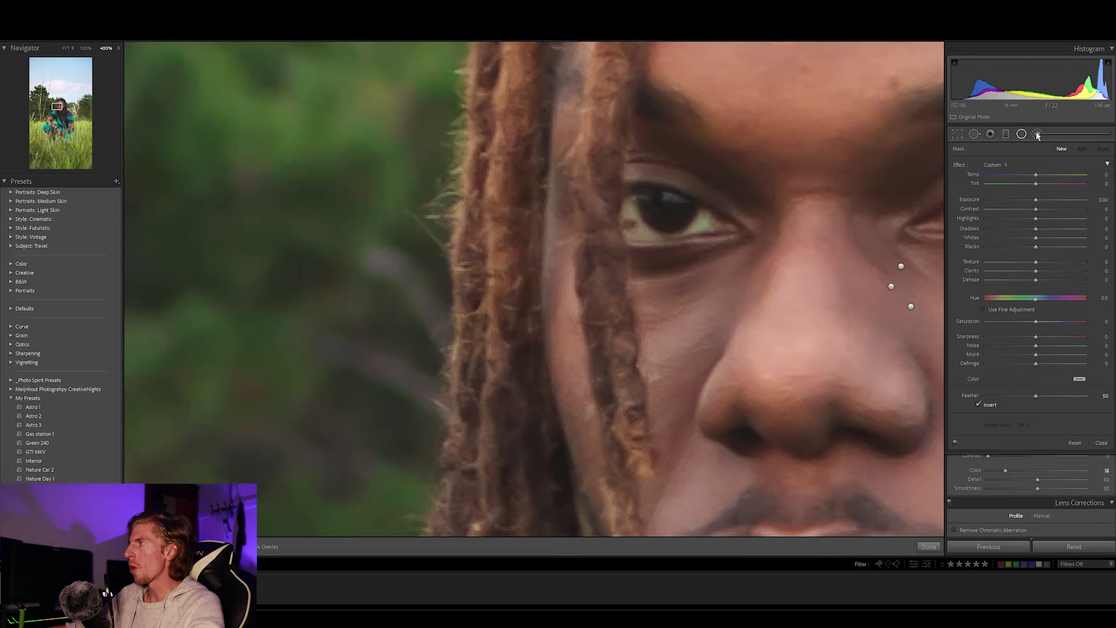
{"action": "key", "text": "k"}
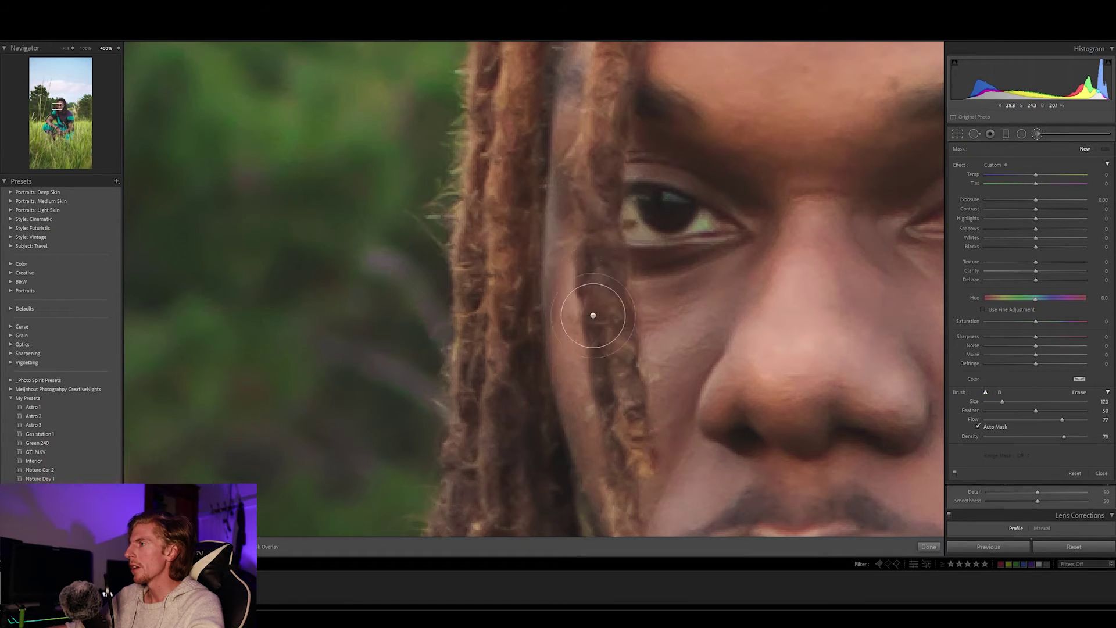
{"action": "scroll", "coordinate": [727, 442], "scroll_direction": "up", "scroll_amount": 2}
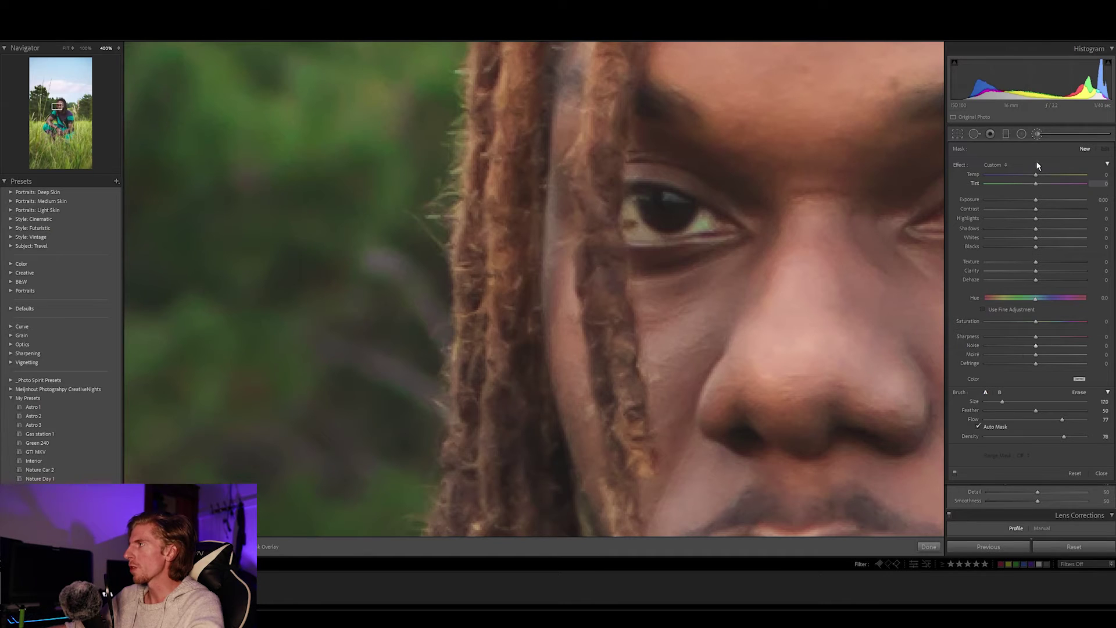
{"action": "left_click", "coordinate": [1022, 134]}
{"action": "left_click", "coordinate": [1022, 135]}
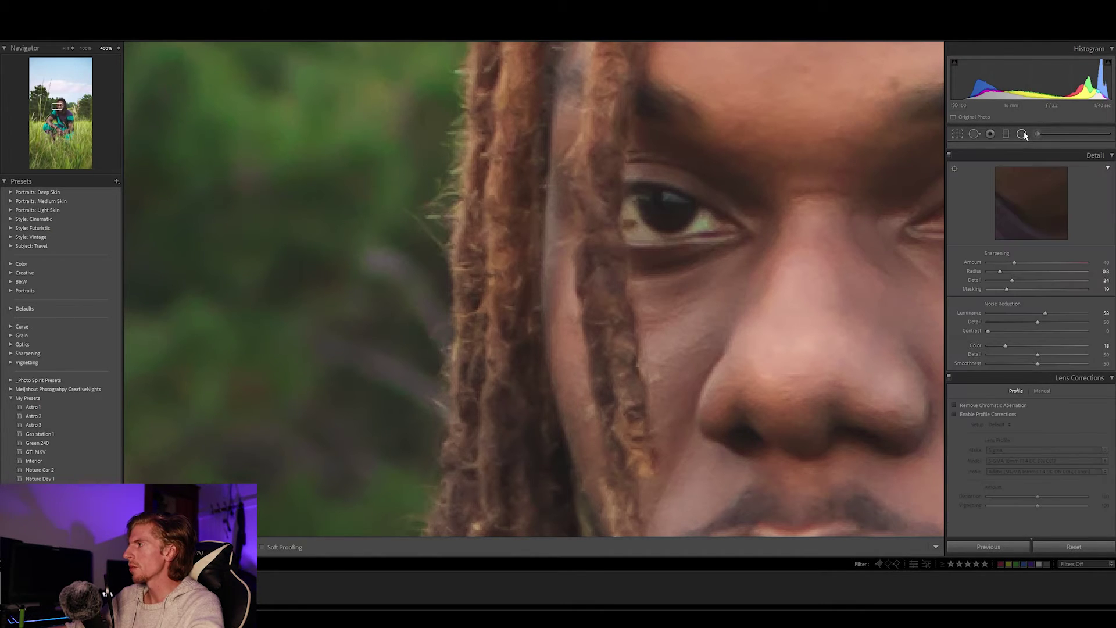
- Reset the Luminance noise reduction, set it to 18, and check the full photo and the face at 400% zoom
{"action": "double_click", "coordinate": [1044, 315]}
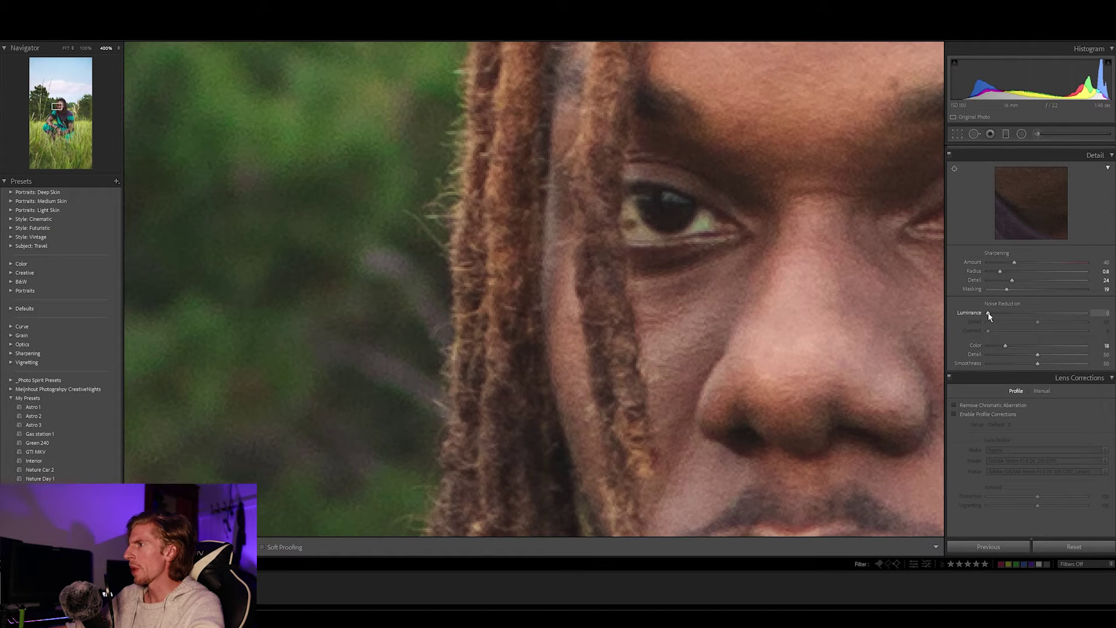
{"action": "left_click_drag", "start_coordinate": [988, 315], "coordinate": [997, 316]}
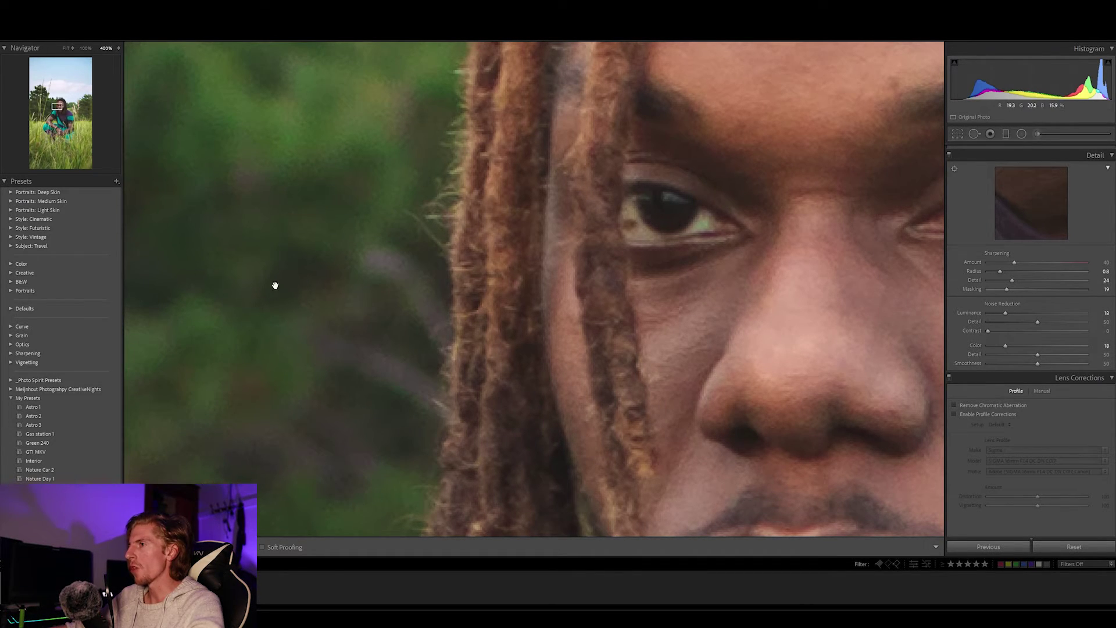
{"action": "left_click", "coordinate": [411, 296]}
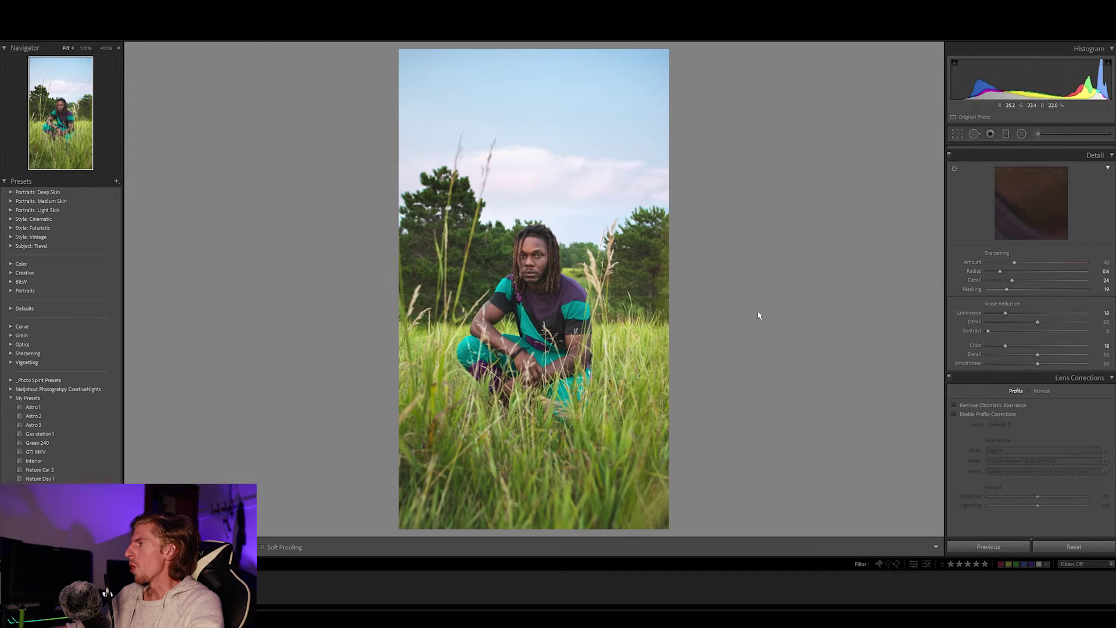
{"action": "left_click", "coordinate": [529, 266]}
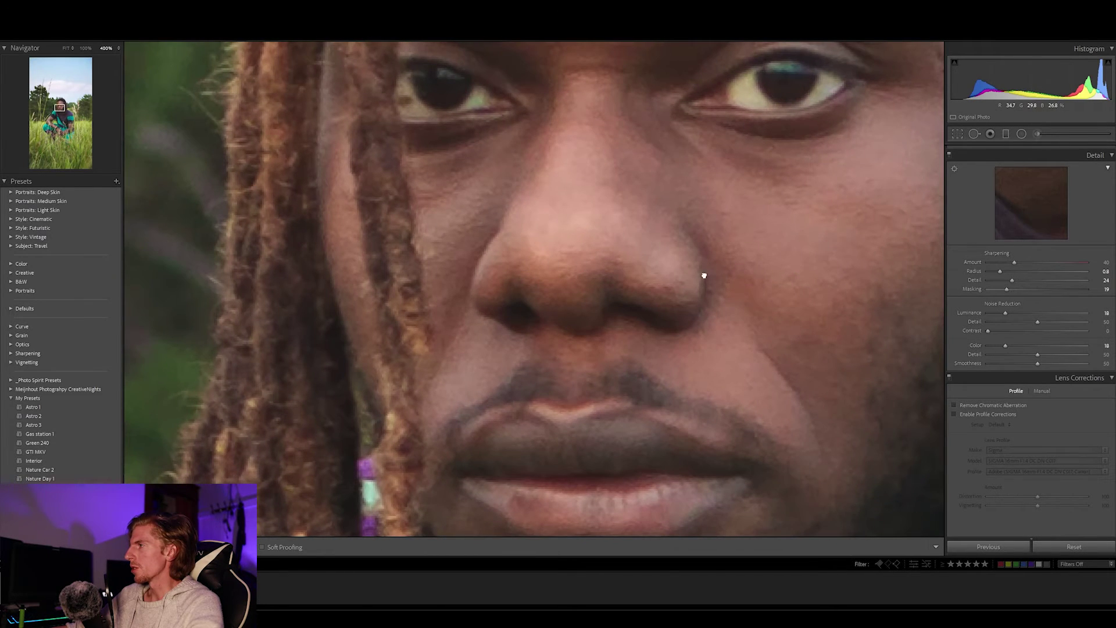
{"action": "left_click_drag", "start_coordinate": [712, 278], "coordinate": [624, 268]}
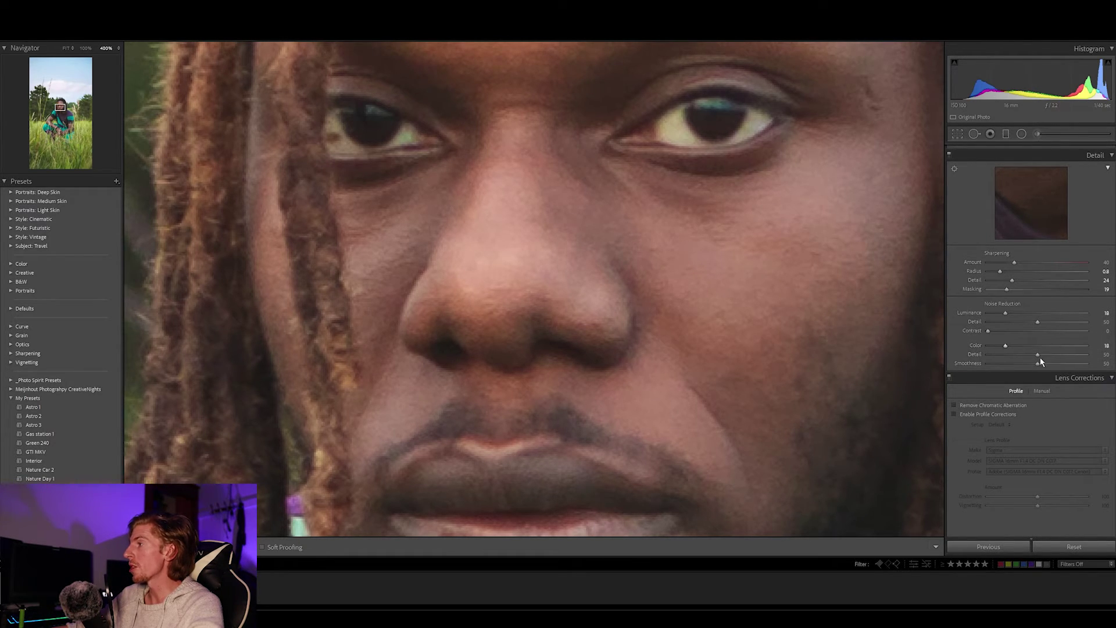
- Try Color noise reduction at 0 and inspect the color noise on the man's face
{"action": "left_click_drag", "start_coordinate": [1007, 348], "coordinate": [859, 348]}
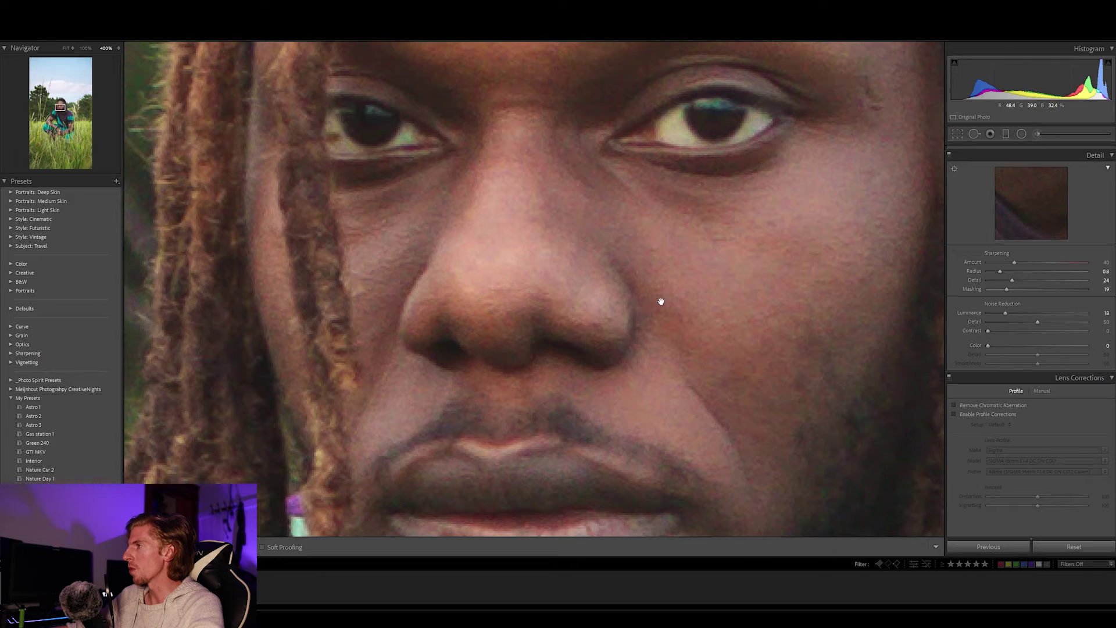
{"action": "left_click", "coordinate": [617, 299]}
{"action": "left_click", "coordinate": [618, 299]}
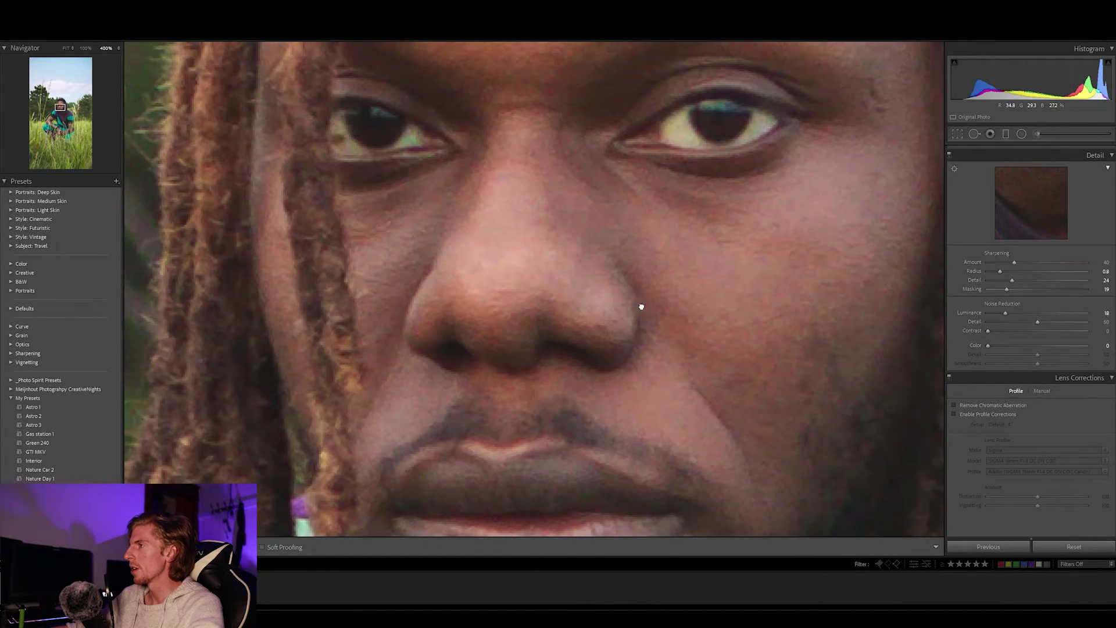
{"action": "left_click_drag", "start_coordinate": [640, 304], "coordinate": [500, 289]}
{"action": "left_click_drag", "start_coordinate": [603, 290], "coordinate": [652, 295]}
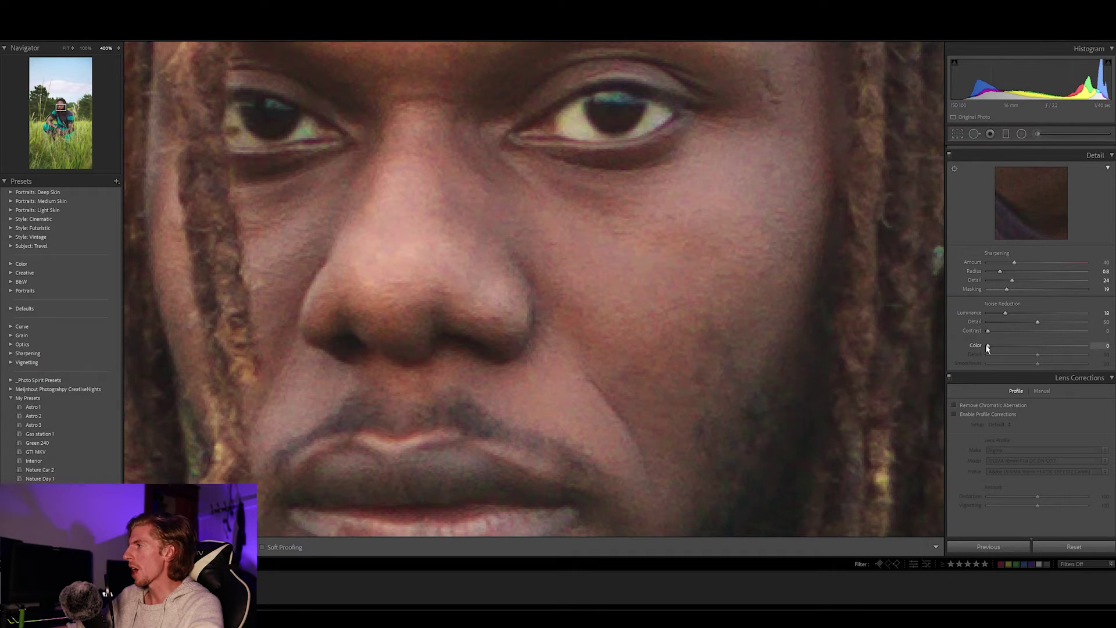
- Set the Color noise reduction to 14 and check the result in the full photo
{"action": "mouse_move", "coordinate": [987, 348]}
{"action": "left_mouse_down"}
{"action": "mouse_move", "coordinate": [999, 348]}
{"action": "mouse_move", "coordinate": [988, 347]}
{"action": "left_mouse_up"}
{"action": "left_click_drag", "start_coordinate": [996, 348], "coordinate": [1084, 351]}
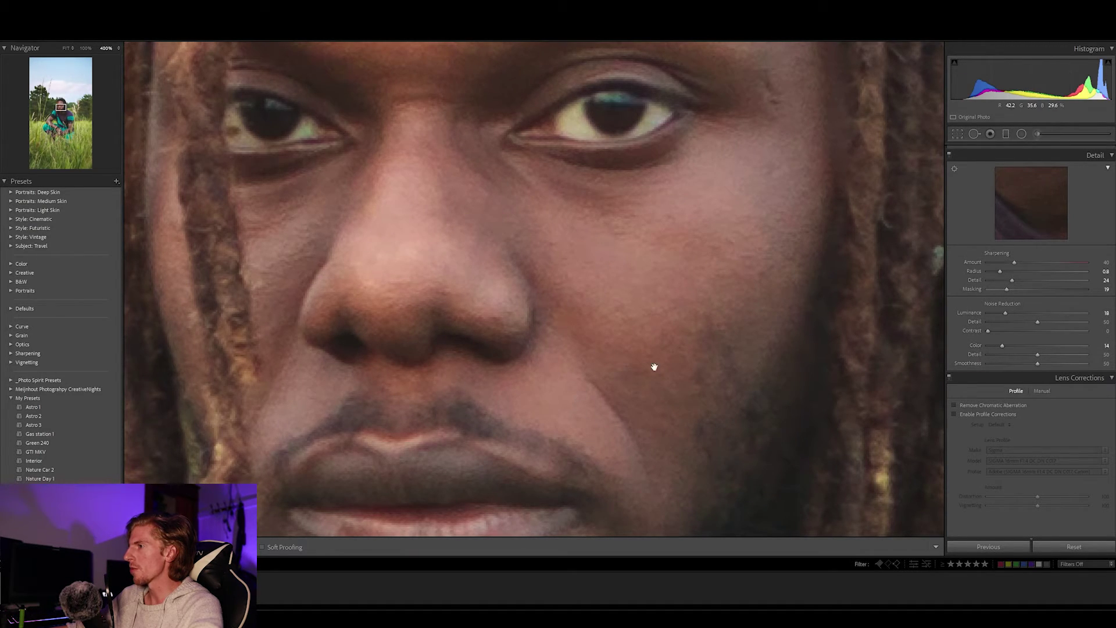
{"action": "left_click", "coordinate": [681, 340]}
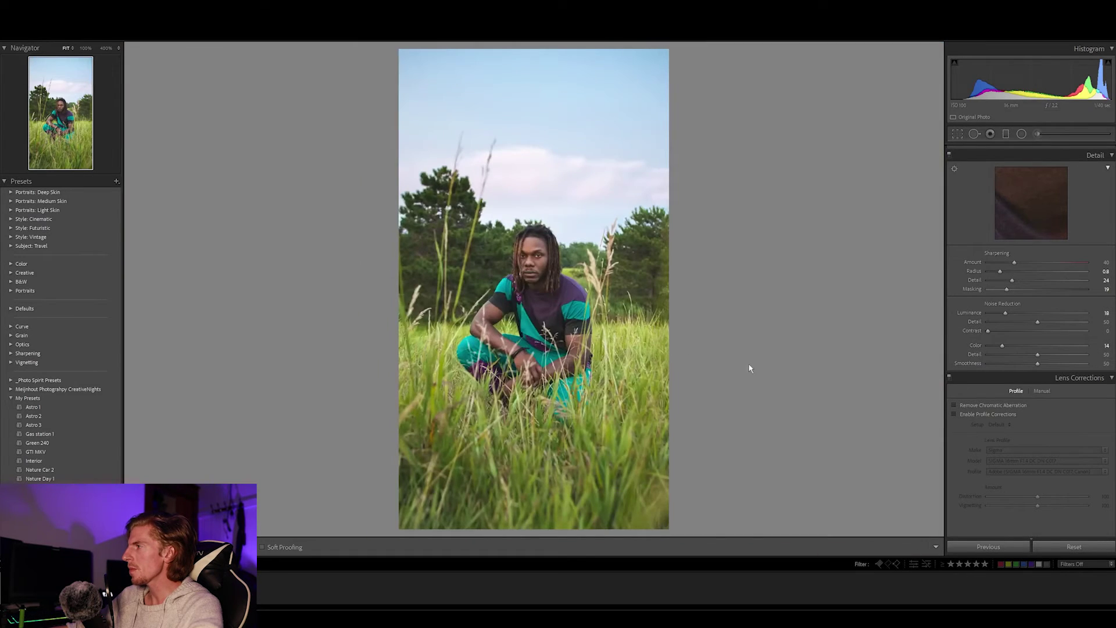
- Enable Remove Chromatic Aberration and the profile corrections for the SIGMA 16mm F1.4 DC DN C017 lens
{"action": "left_click", "coordinate": [977, 406]}
{"action": "left_click", "coordinate": [975, 414]}
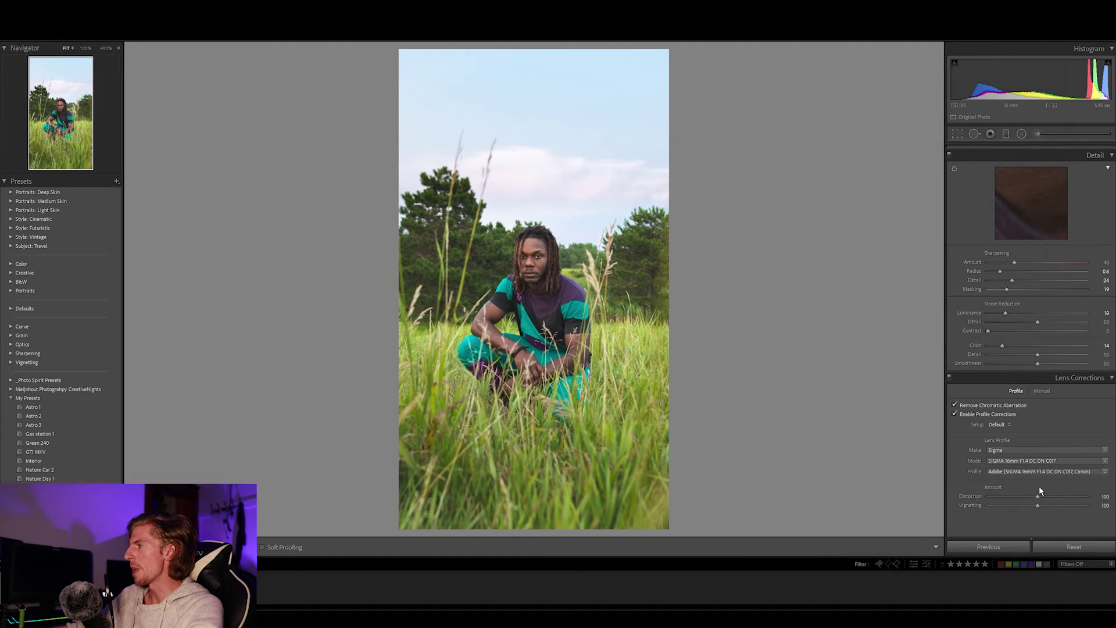
- Compare the full photo repeatedly with and without the lens profile corrections, leaving them enabled
{"action": "left_click", "coordinate": [955, 413]}
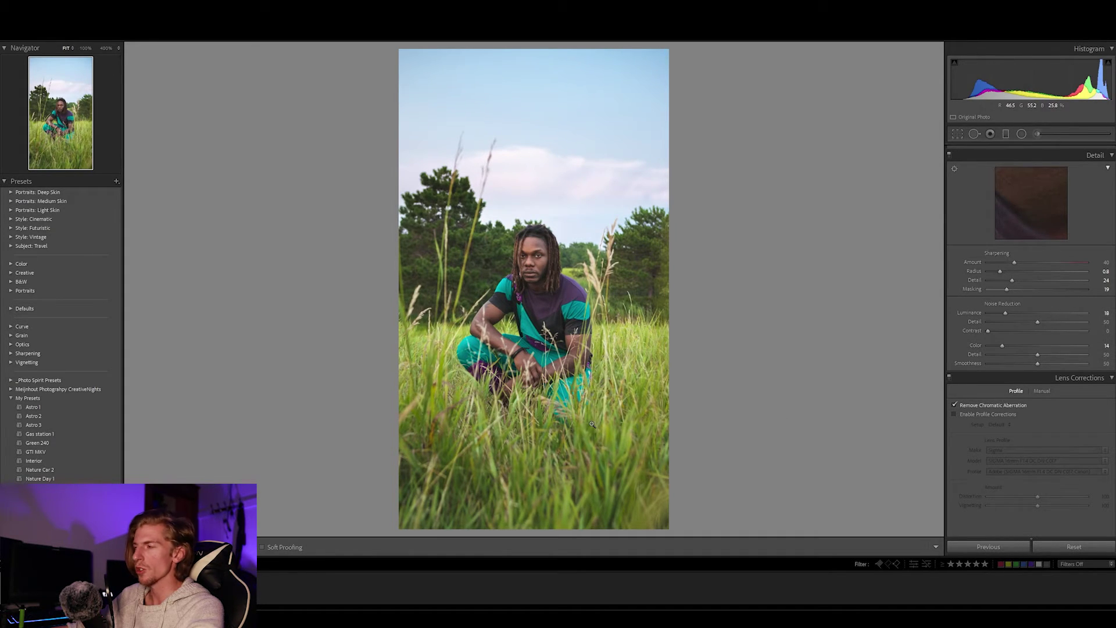
{"action": "left_click", "coordinate": [955, 413]}
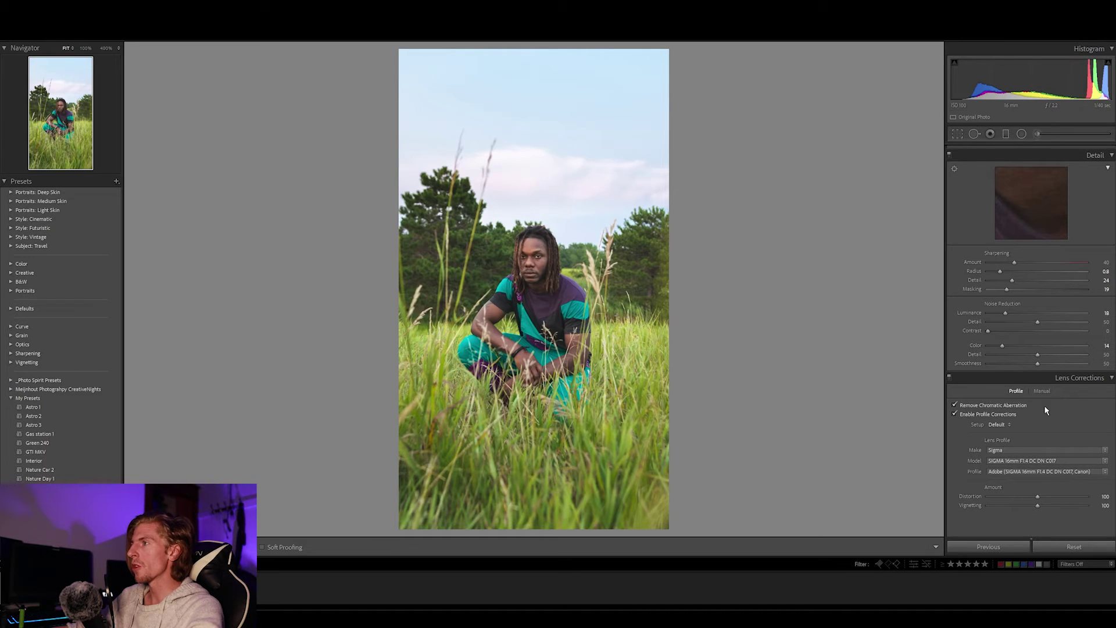
{"action": "left_click", "coordinate": [983, 416]}
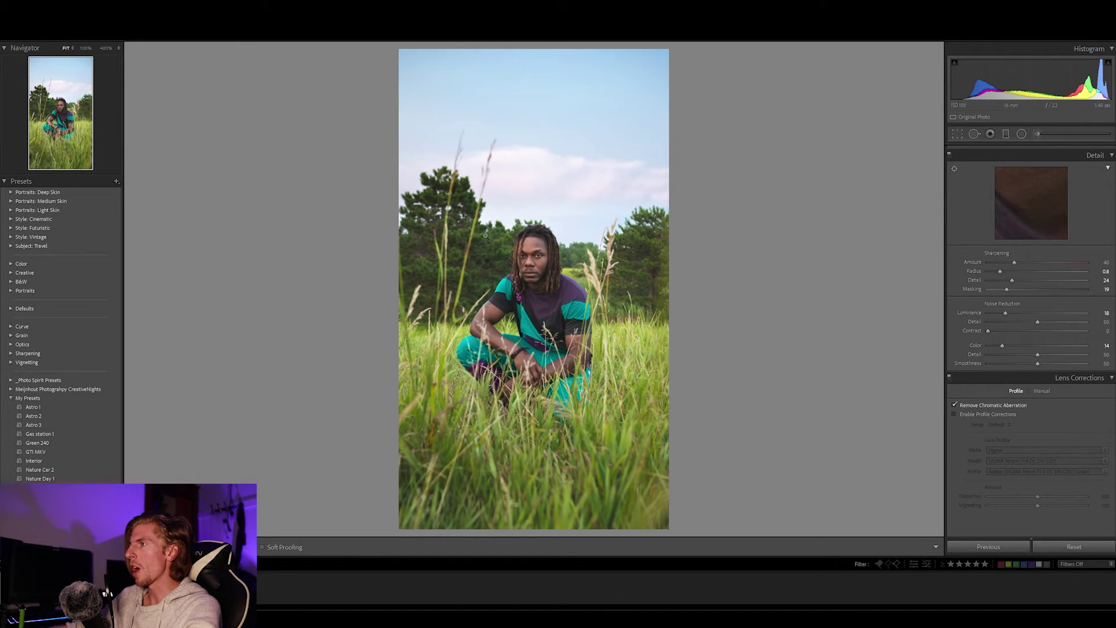
{"action": "left_click", "coordinate": [982, 414]}
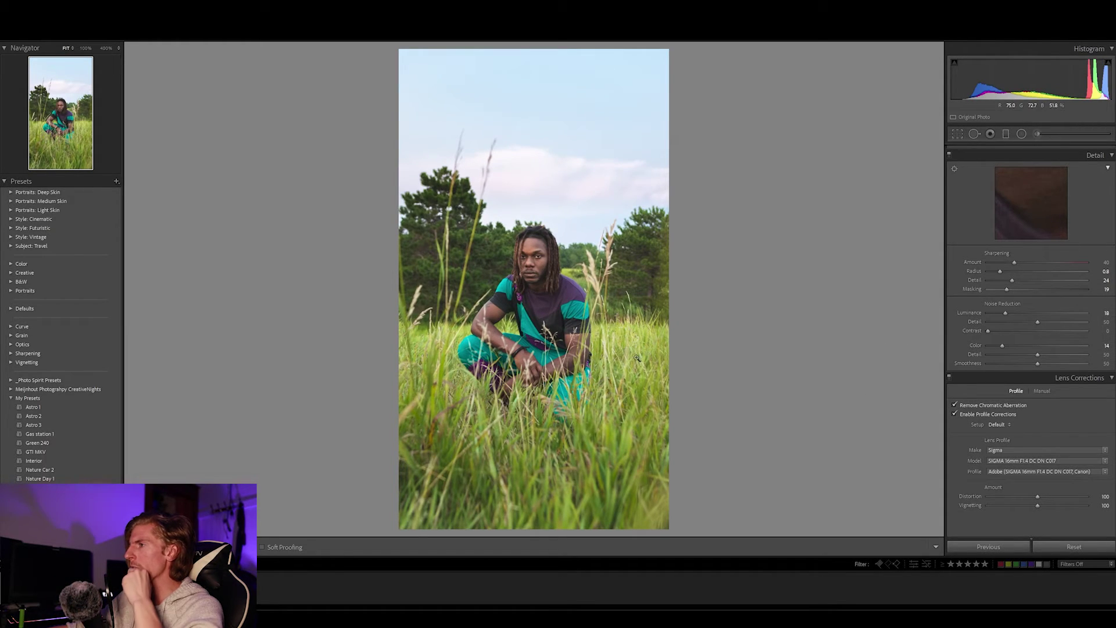
{"action": "left_click", "coordinate": [969, 416]}
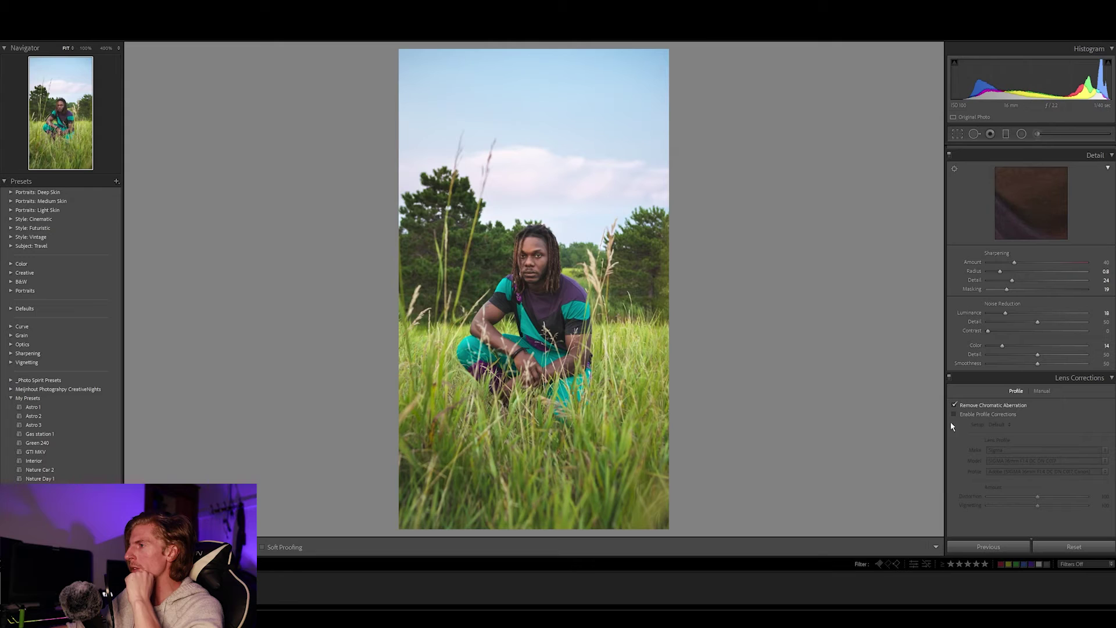
{"action": "left_click", "coordinate": [968, 414]}
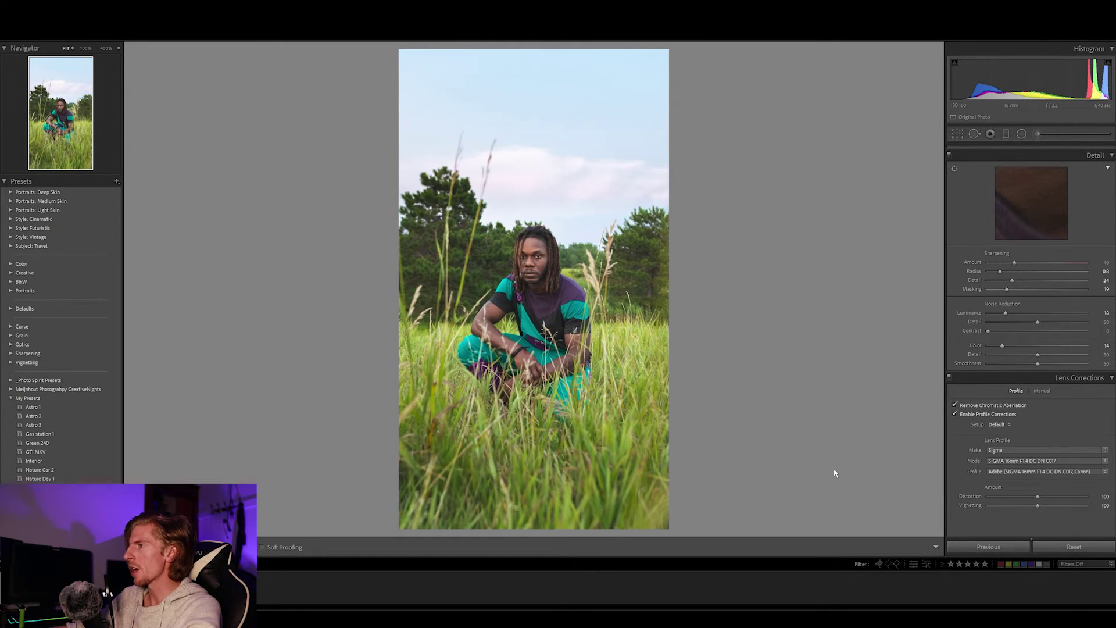
{"action": "left_click", "coordinate": [974, 416]}
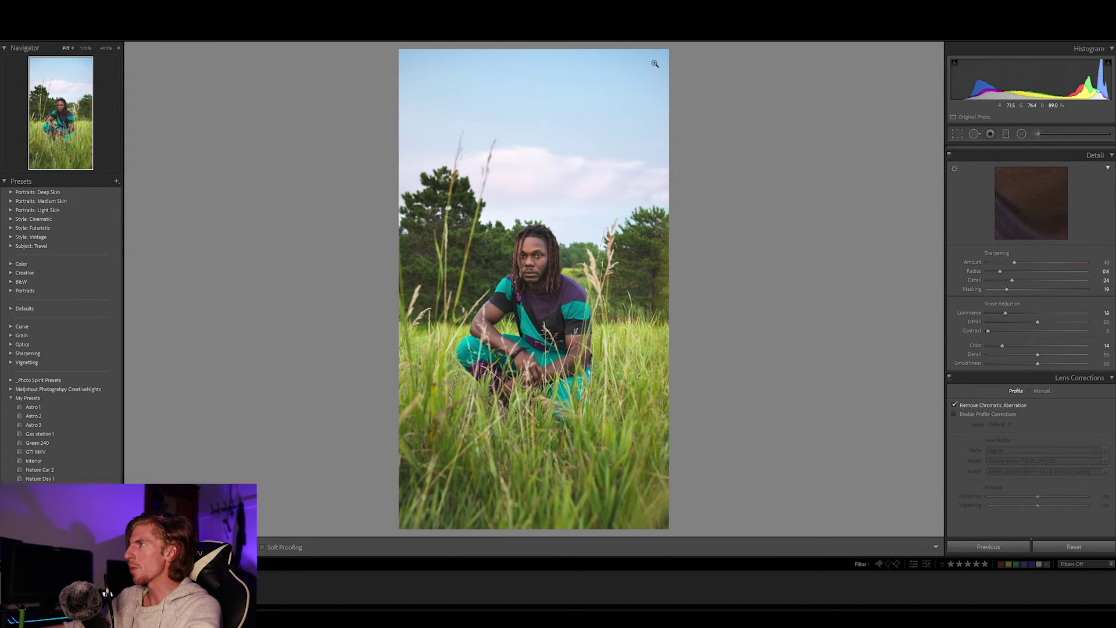
{"action": "left_click", "coordinate": [964, 414]}
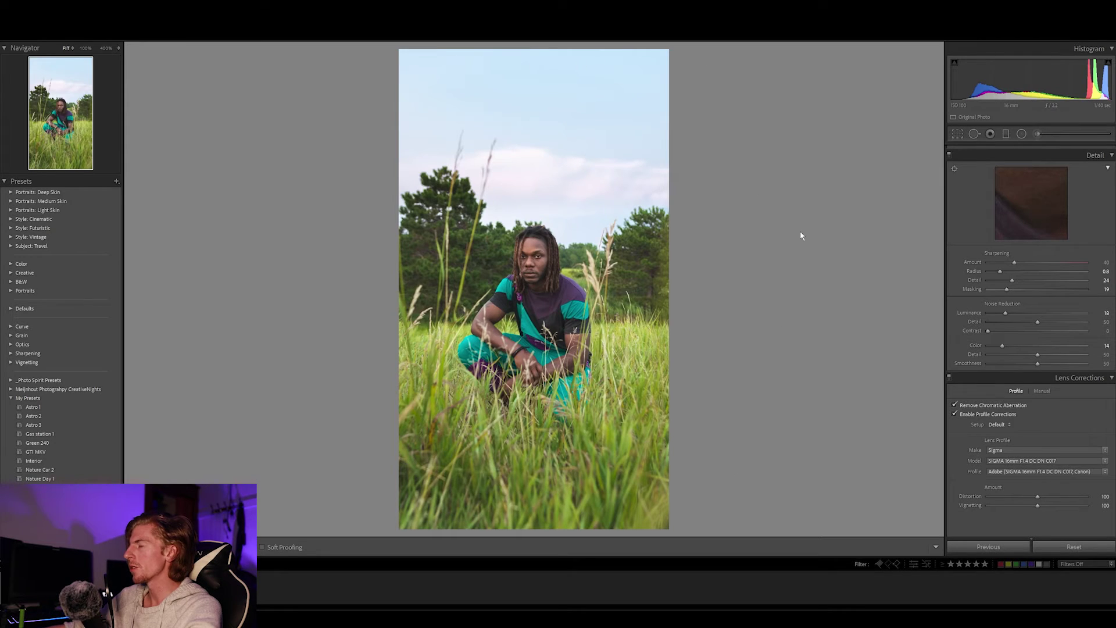
- Try a Post-Crop Vignetting amount of -28 on the photo and reset it to the default
{"action": "scroll", "coordinate": [1055, 456], "scroll_direction": "down", "scroll_amount": 3}
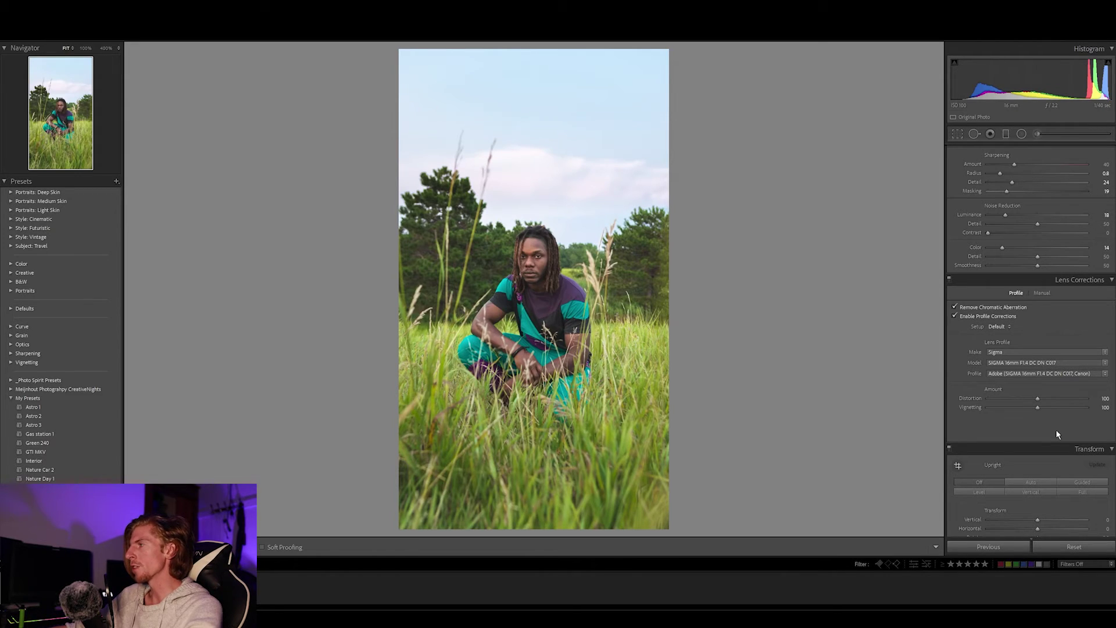
{"action": "scroll", "coordinate": [1056, 433], "scroll_direction": "down", "scroll_amount": 6}
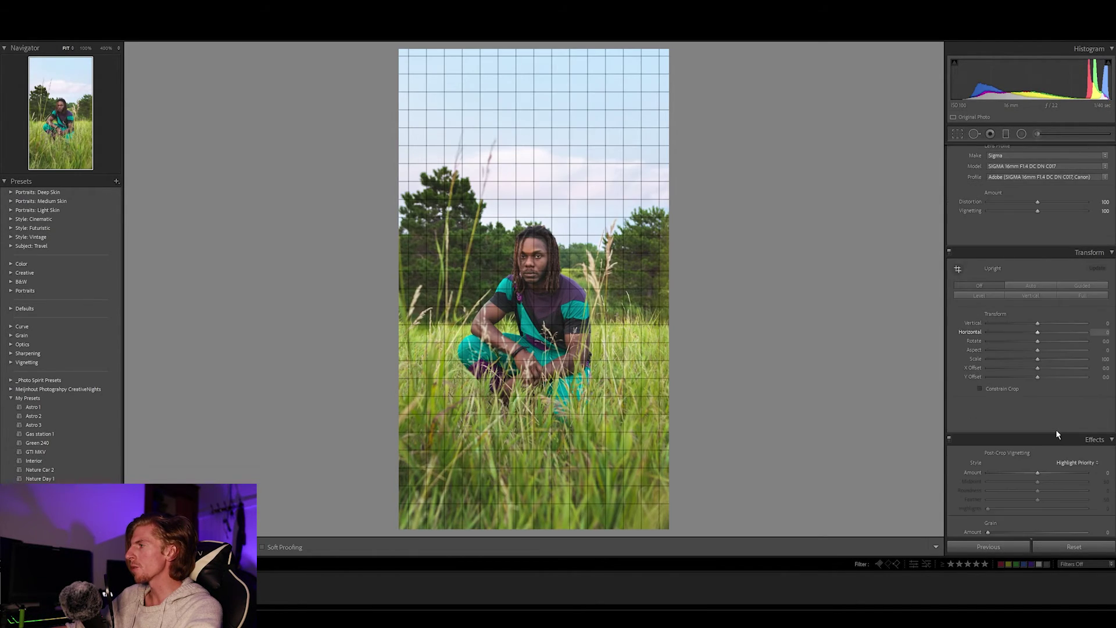
{"action": "scroll", "coordinate": [1057, 435], "scroll_direction": "down", "scroll_amount": 3}
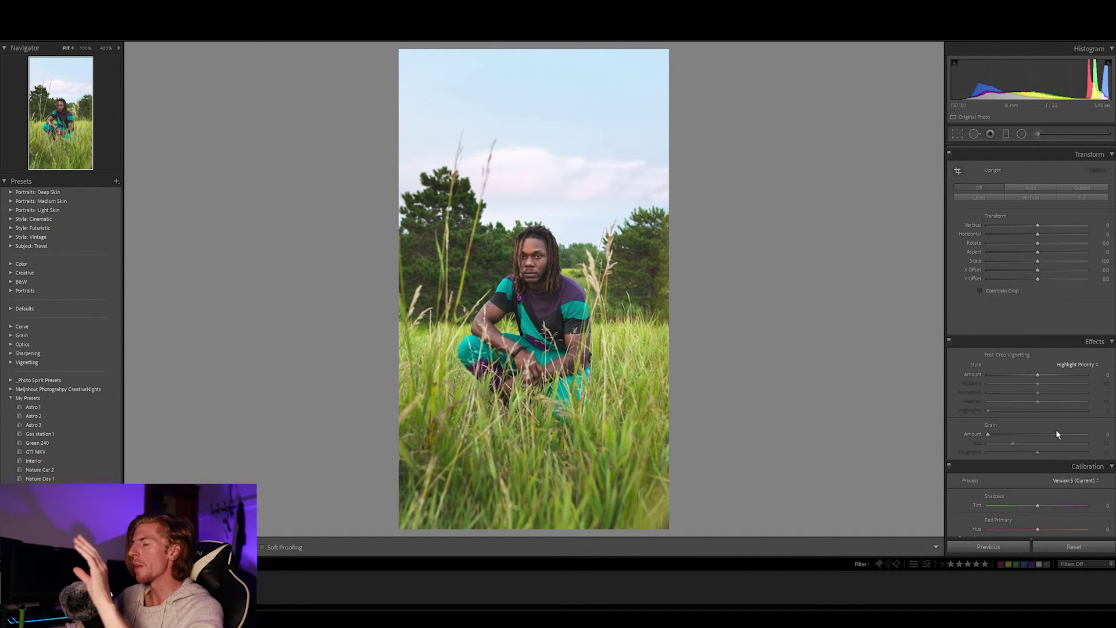
{"action": "key", "text": "z"}
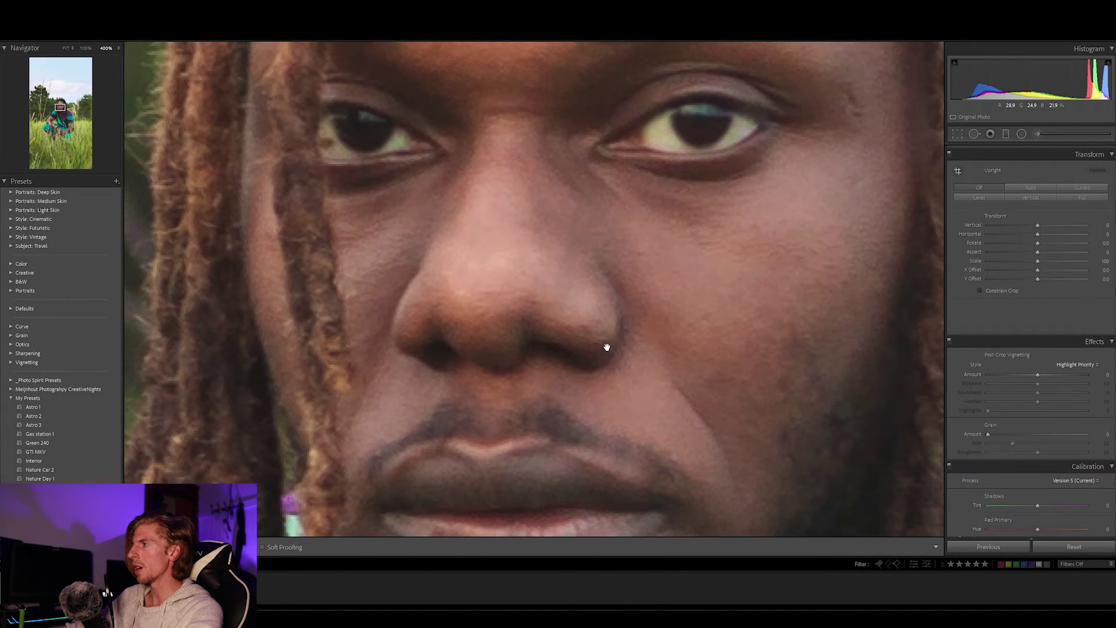
{"action": "left_click", "coordinate": [606, 347]}
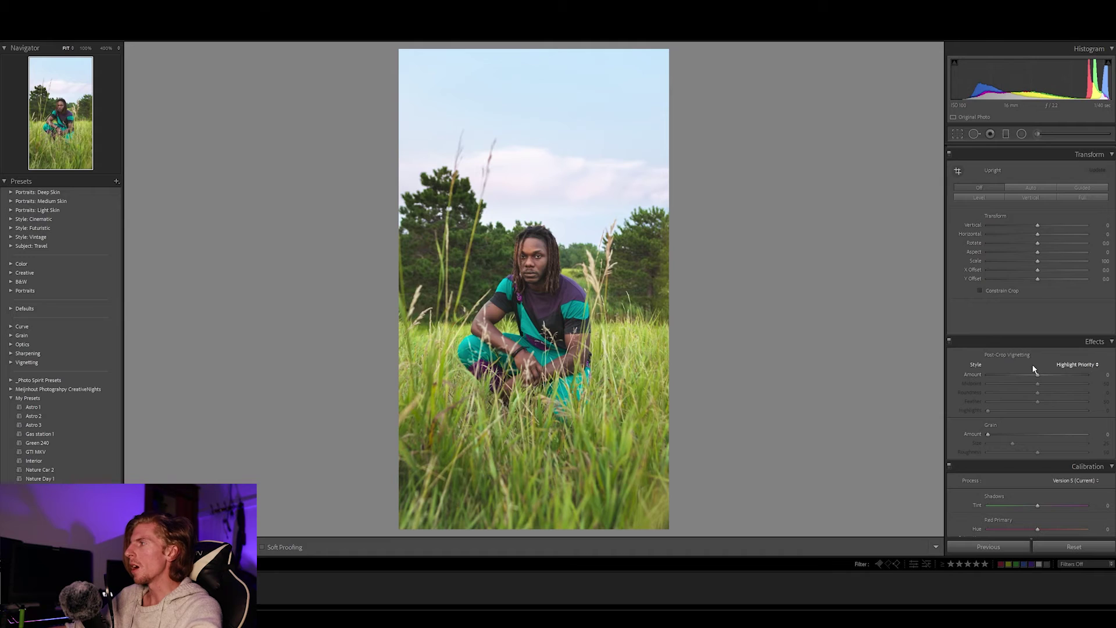
{"action": "mouse_move", "coordinate": [1040, 375]}
{"action": "left_mouse_down"}
{"action": "mouse_move", "coordinate": [1049, 378]}
{"action": "mouse_move", "coordinate": [1026, 375]}
{"action": "mouse_move", "coordinate": [1067, 379]}
{"action": "mouse_move", "coordinate": [990, 379]}
{"action": "mouse_move", "coordinate": [1053, 375]}
{"action": "mouse_move", "coordinate": [1023, 377]}
{"action": "left_mouse_up"}
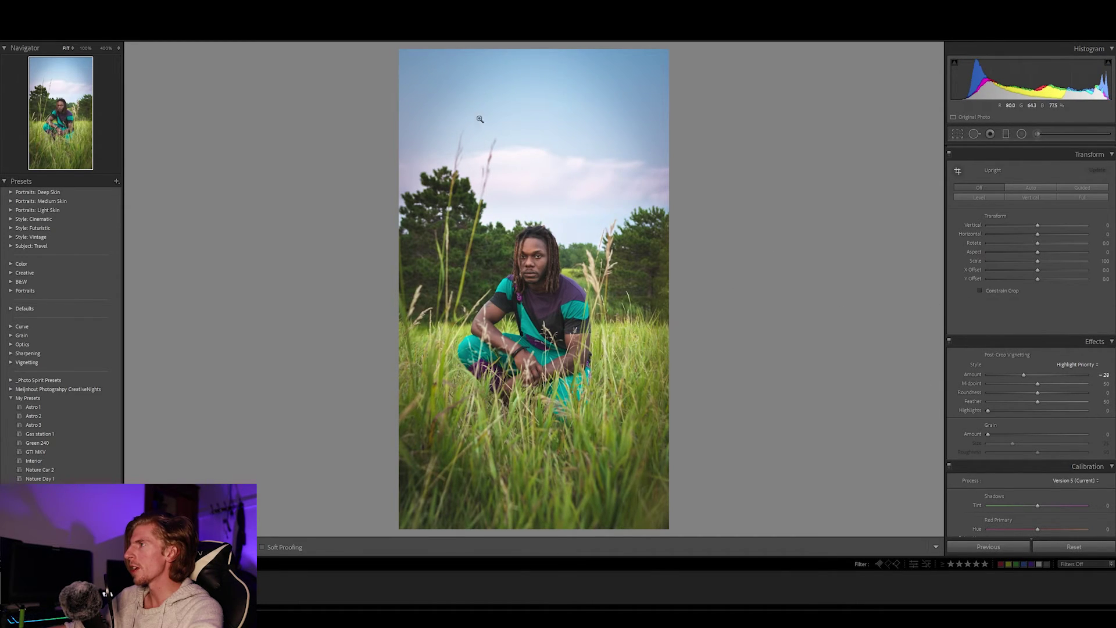
{"action": "double_click", "coordinate": [1025, 375]}
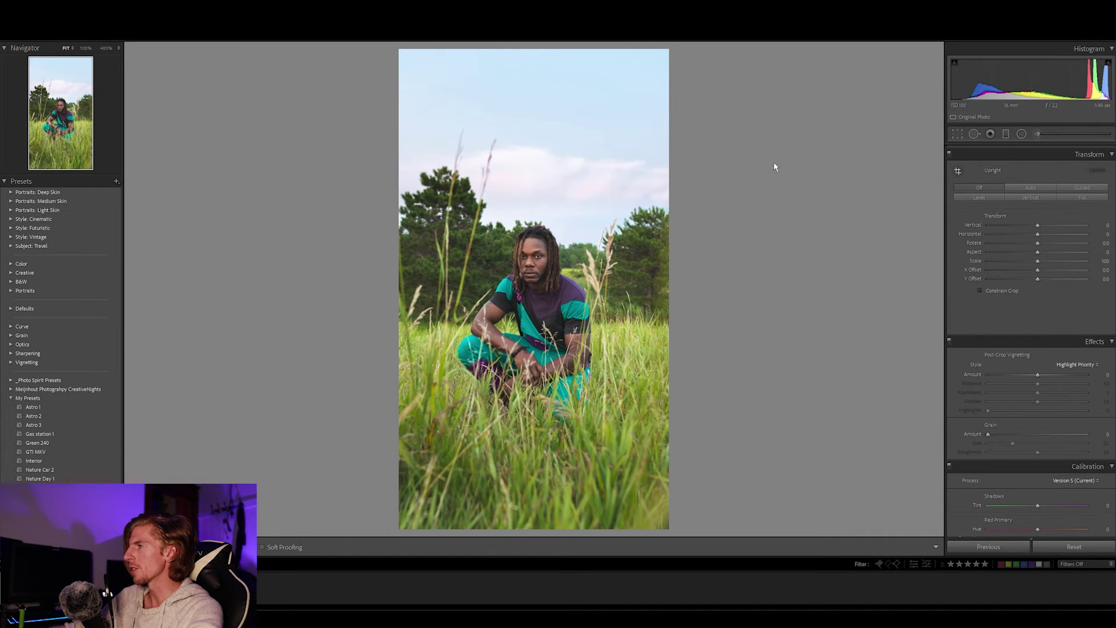
- Set the calibration Red Primary saturation to +7 and try different Green Primary hues, with the Green Primary saturation at +2
{"action": "scroll", "coordinate": [1028, 416], "scroll_direction": "down", "scroll_amount": 3}
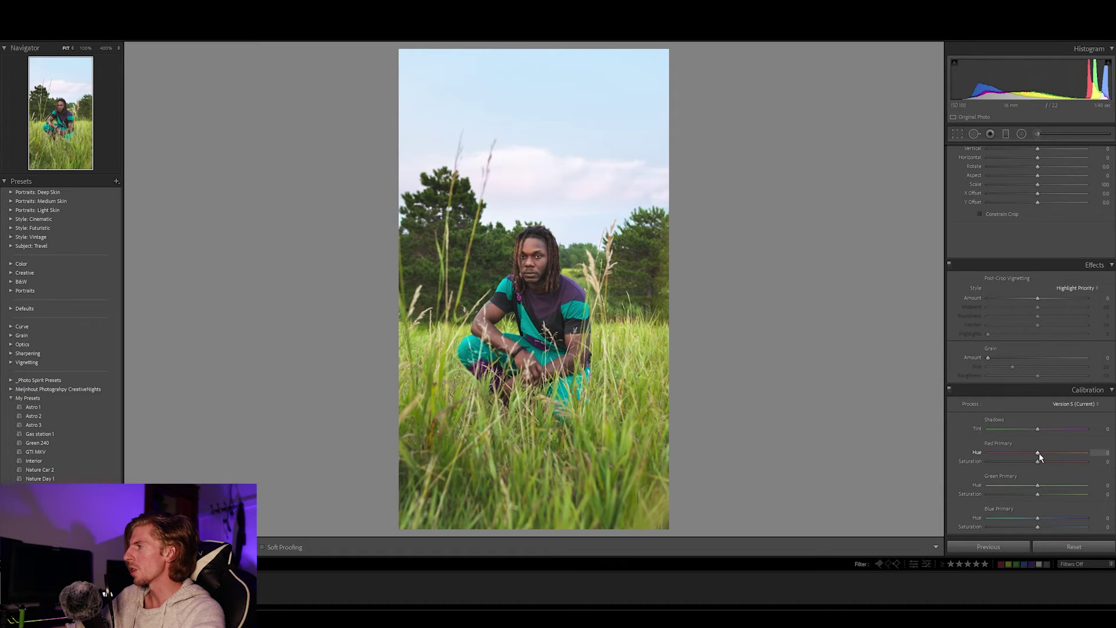
{"action": "mouse_move", "coordinate": [1038, 454]}
{"action": "left_mouse_down"}
{"action": "mouse_move", "coordinate": [1019, 455]}
{"action": "mouse_move", "coordinate": [1063, 455]}
{"action": "mouse_move", "coordinate": [1009, 451]}
{"action": "mouse_move", "coordinate": [1052, 462]}
{"action": "mouse_move", "coordinate": [1040, 462]}
{"action": "left_mouse_up"}
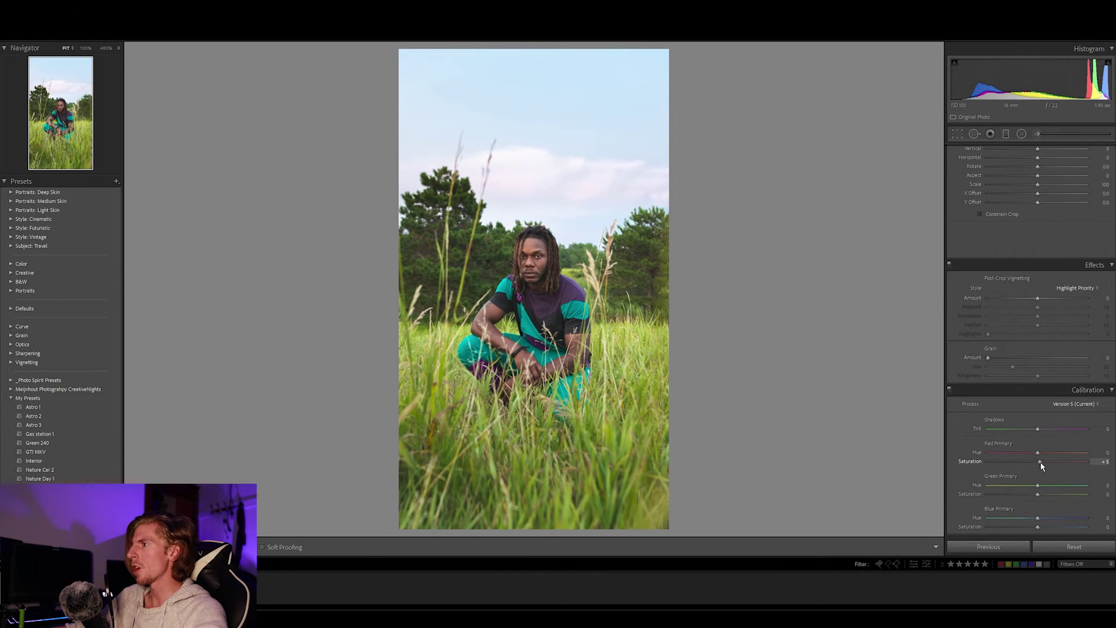
{"action": "left_click_drag", "start_coordinate": [1041, 462], "coordinate": [1058, 484]}
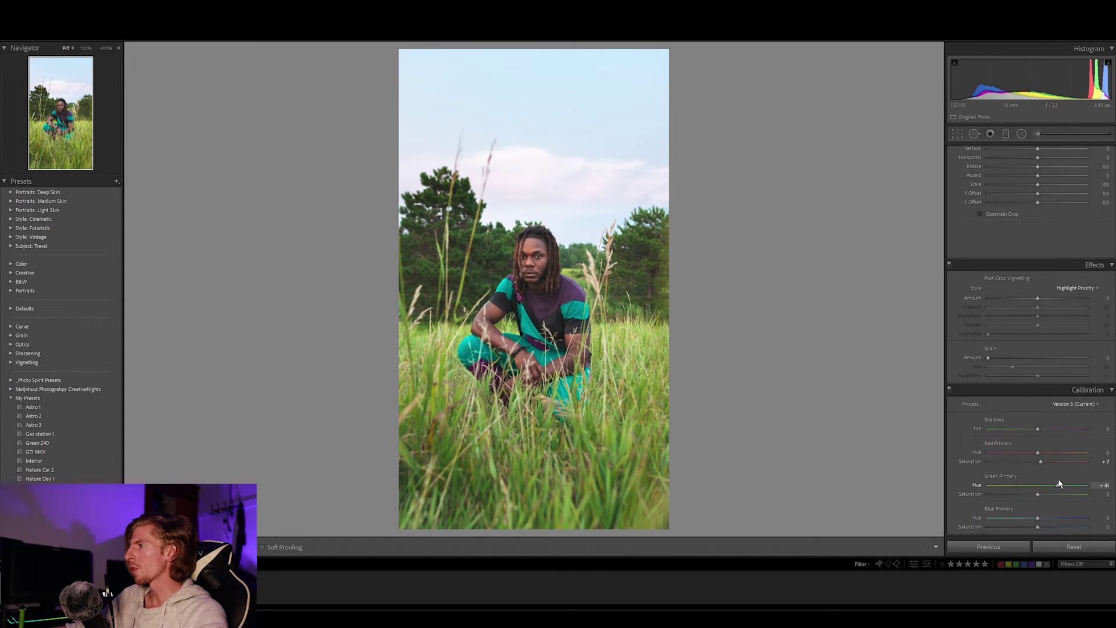
{"action": "left_click_drag", "start_coordinate": [1058, 483], "coordinate": [1007, 485]}
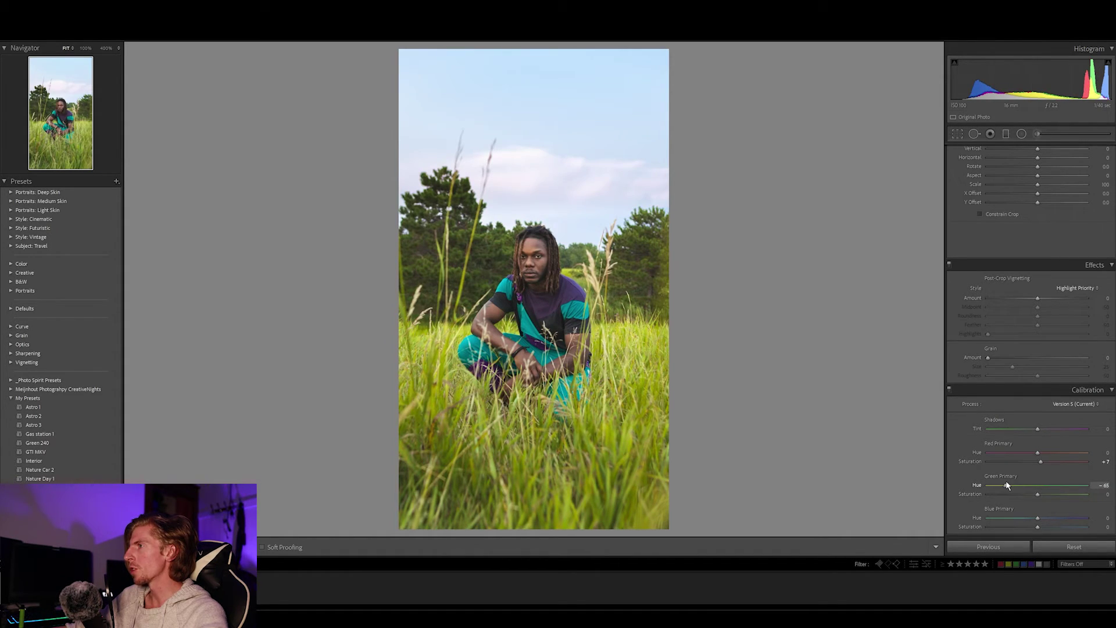
{"action": "left_click_drag", "start_coordinate": [1006, 482], "coordinate": [1038, 496]}
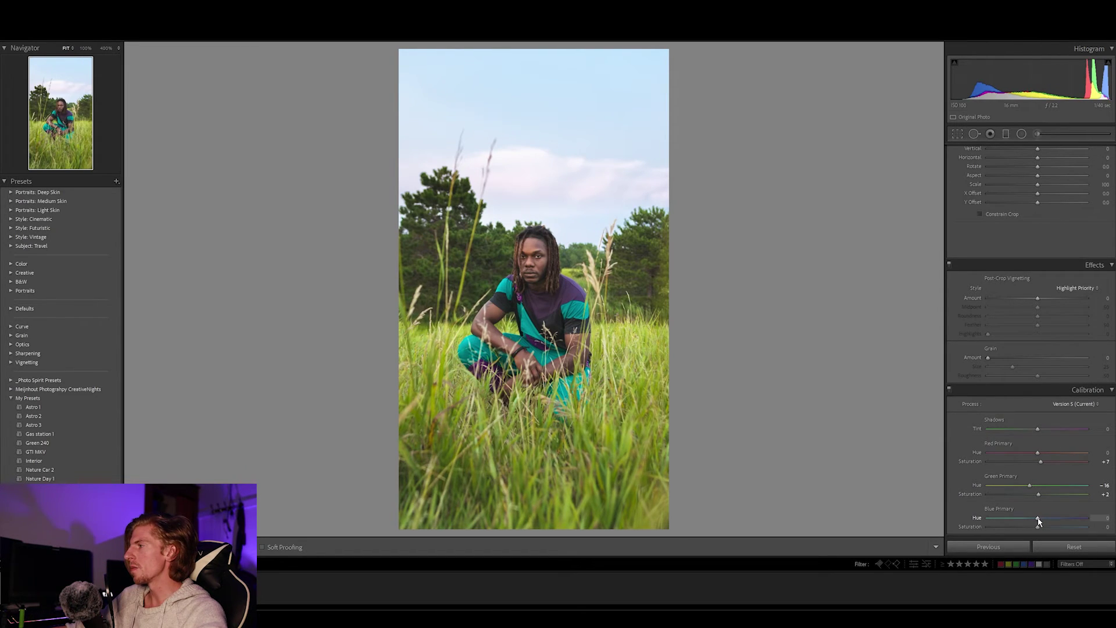
- Set the calibration Green Primary hue to -18 and saturation to +4, and the Blue Primary hue to -11 and saturation to +7
{"action": "left_click_drag", "start_coordinate": [1039, 521], "coordinate": [1042, 522]}
{"action": "left_click_drag", "start_coordinate": [1042, 521], "coordinate": [1044, 521]}
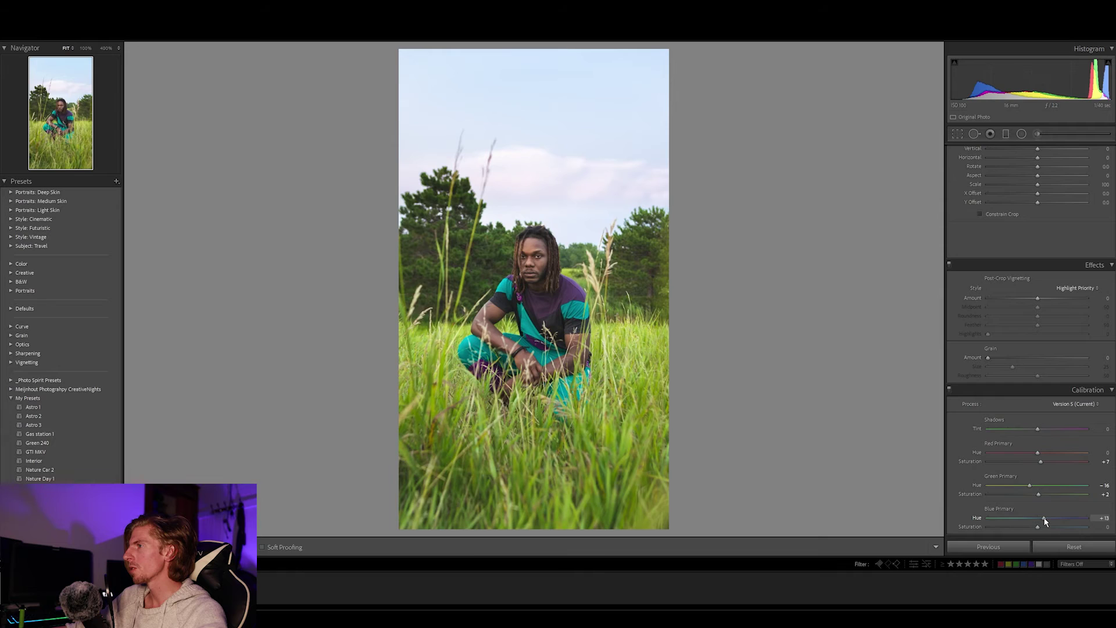
{"action": "left_click_drag", "start_coordinate": [1029, 486], "coordinate": [1044, 486]}
{"action": "left_click_drag", "start_coordinate": [1037, 527], "coordinate": [1042, 497]}
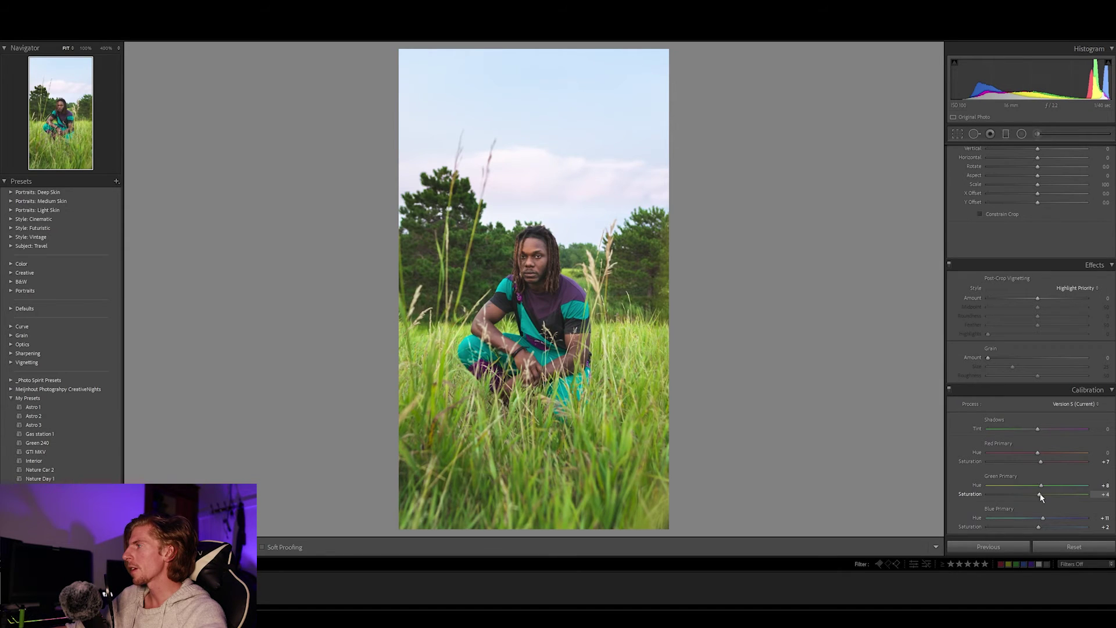
{"action": "left_click_drag", "start_coordinate": [1041, 485], "coordinate": [1032, 519]}
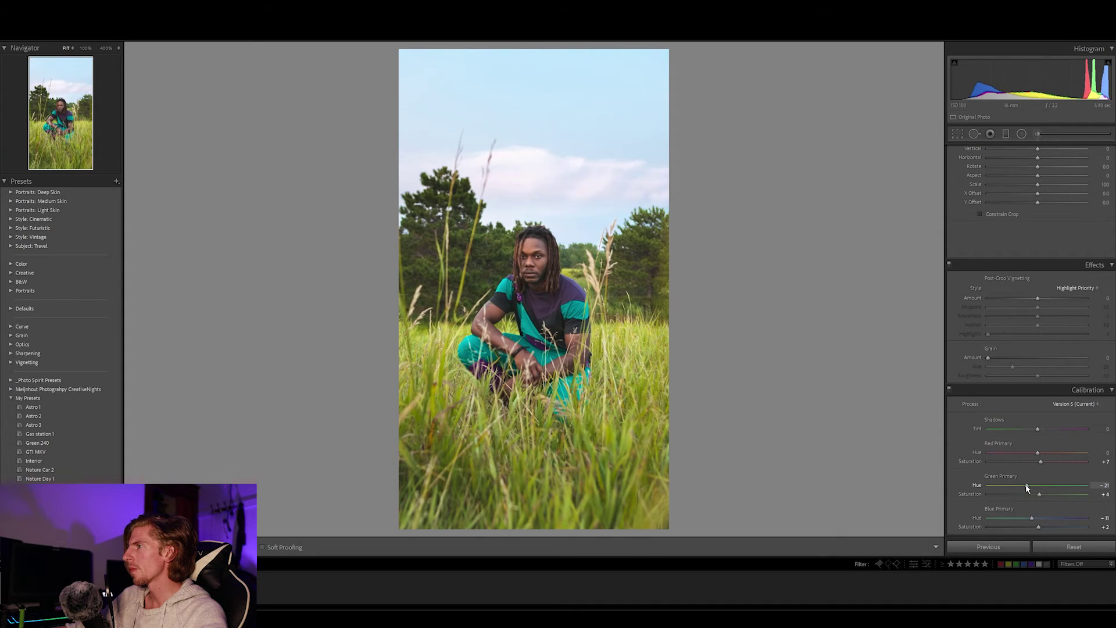
{"action": "left_click_drag", "start_coordinate": [1038, 527], "coordinate": [1040, 526]}
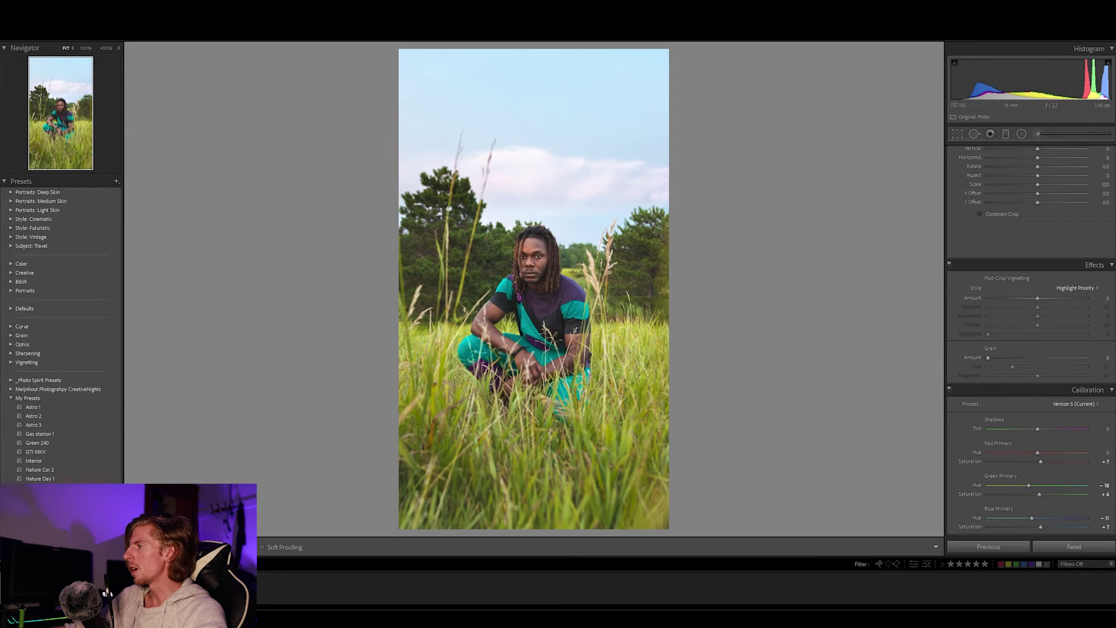
- Try the Auto Upright correction, inspect the horizon behind the man up close, and turn Upright off
{"action": "scroll", "coordinate": [1030, 337], "scroll_direction": "up", "scroll_amount": 5}
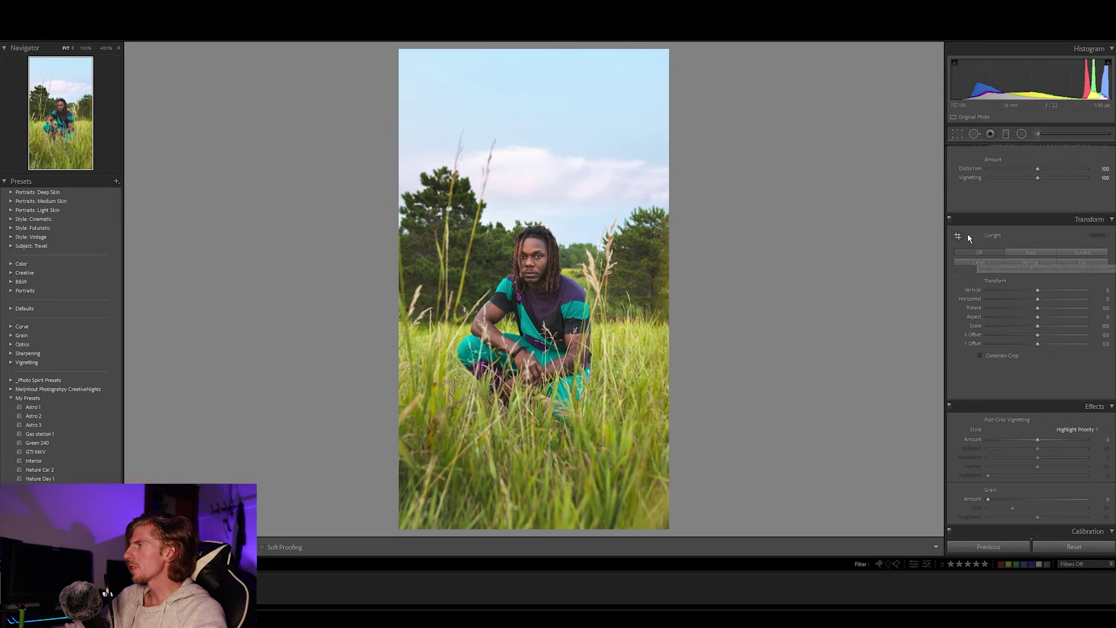
{"action": "left_click", "coordinate": [1028, 252]}
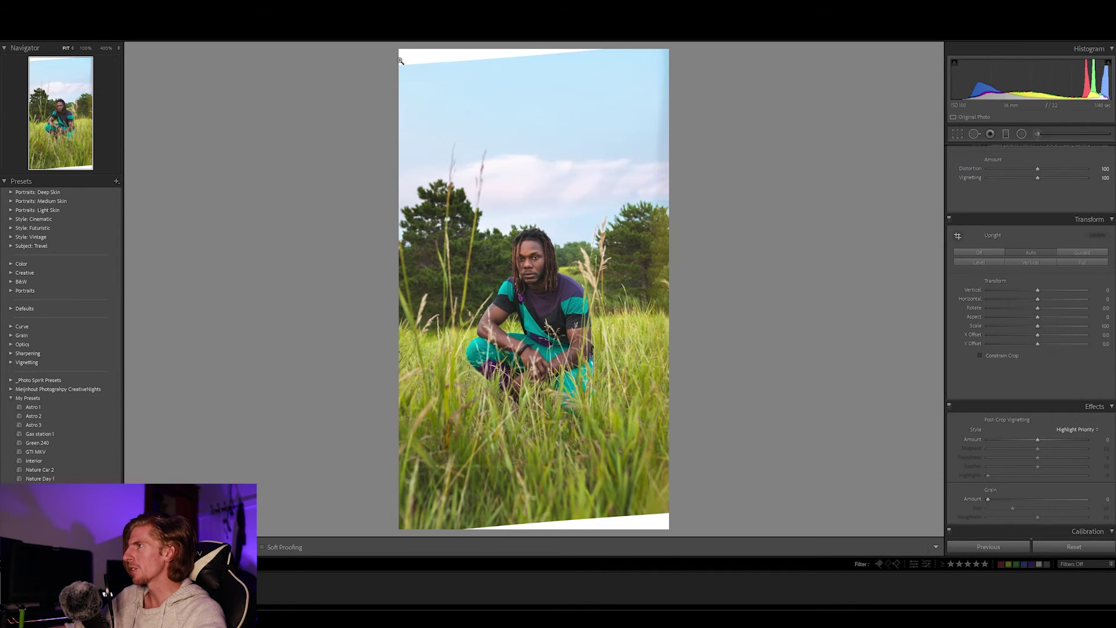
{"action": "left_click", "coordinate": [567, 265]}
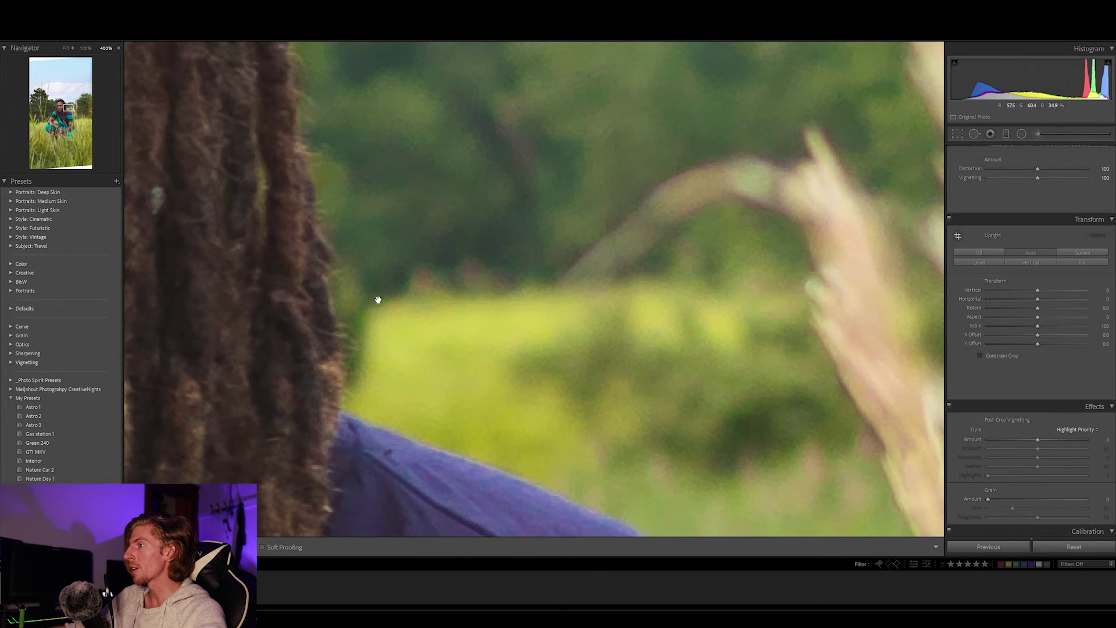
{"action": "left_click", "coordinate": [589, 290]}
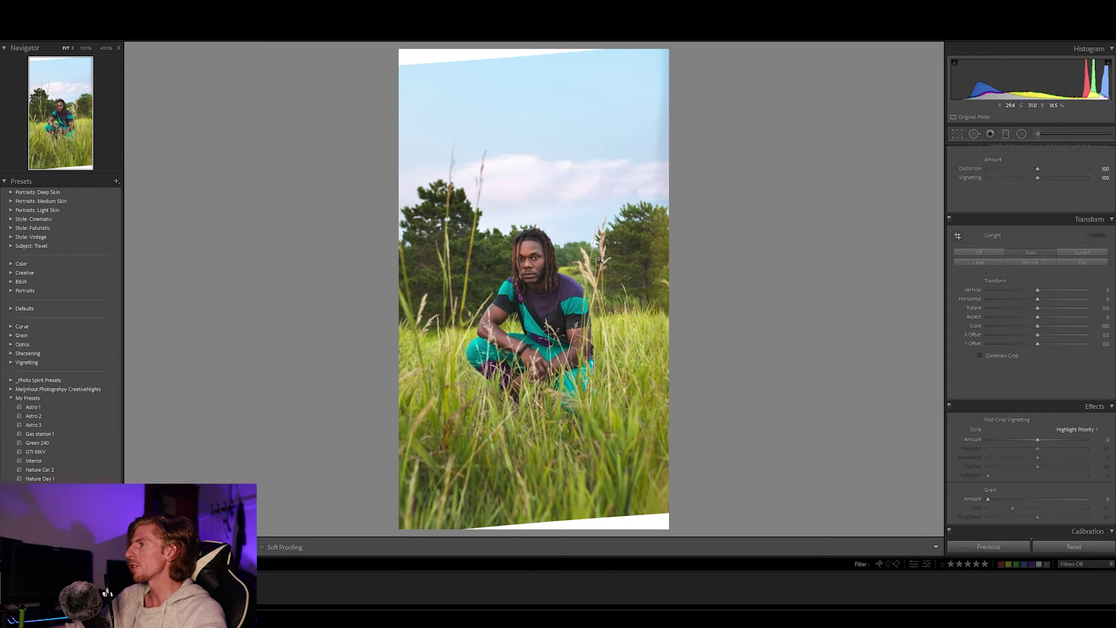
{"action": "left_click", "coordinate": [970, 253]}
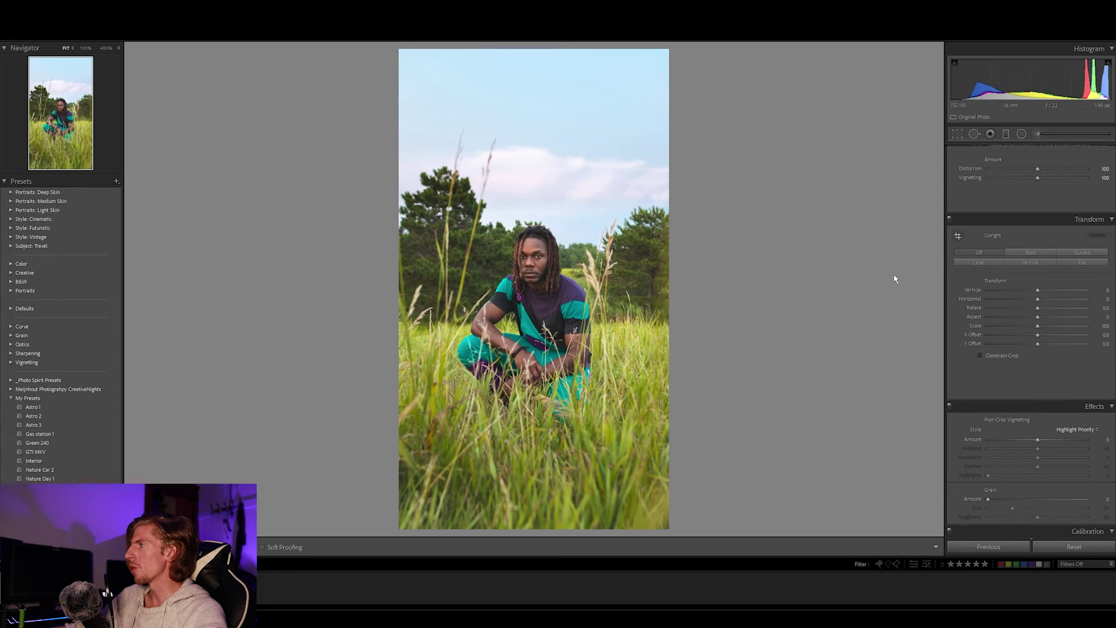
- Apply Auto Upright with Constrain Crop to remove the white edges, and turn Upright off
{"action": "left_click", "coordinate": [1029, 252]}
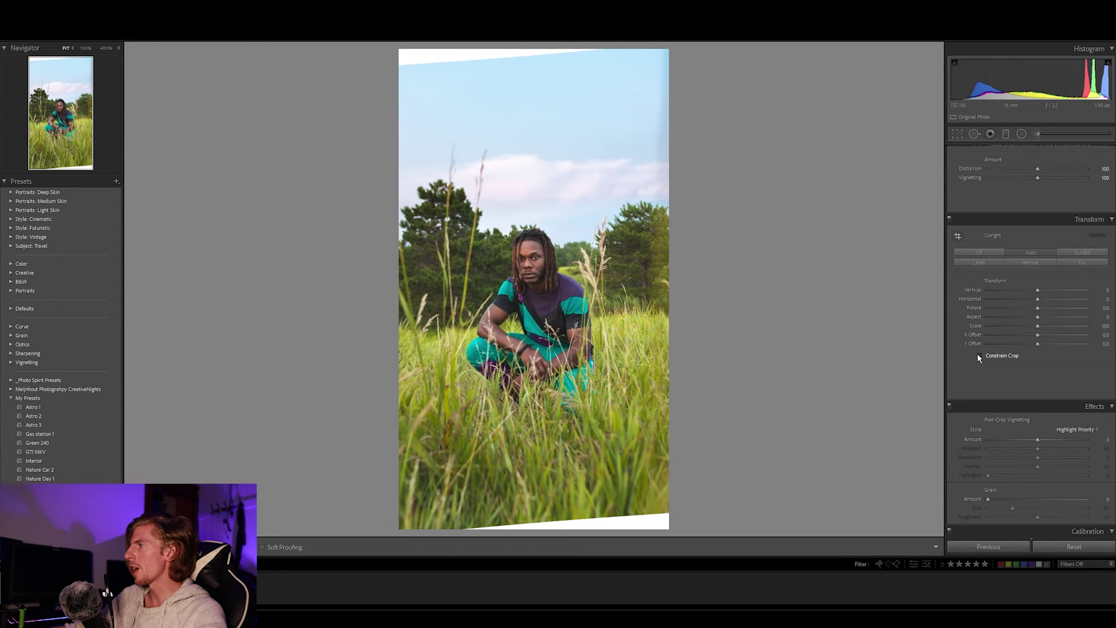
{"action": "left_click", "coordinate": [979, 356]}
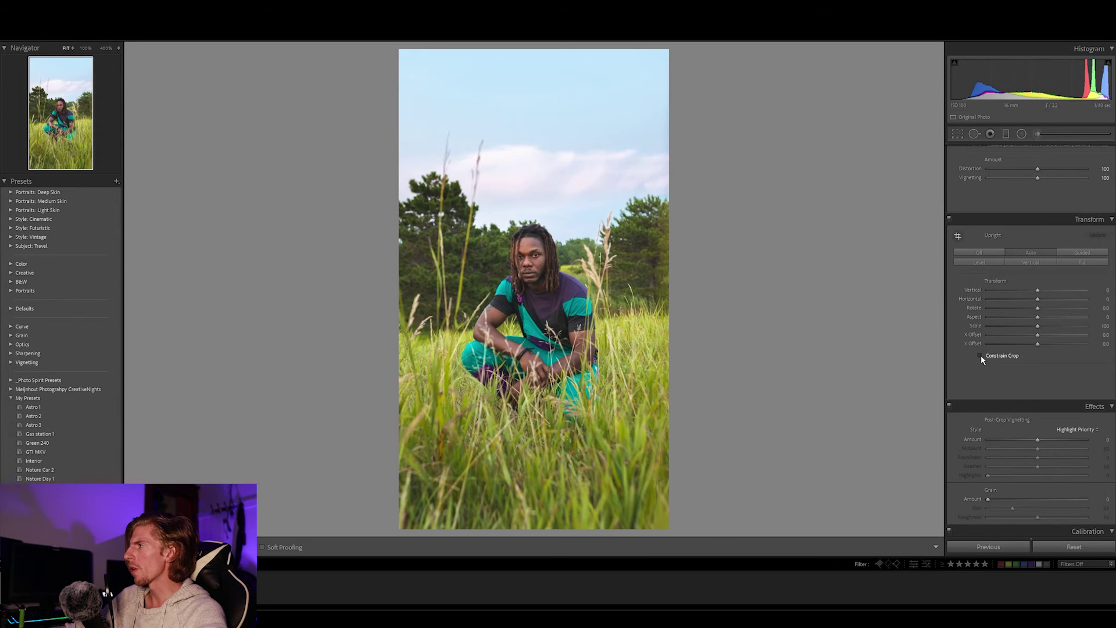
{"action": "left_click", "coordinate": [996, 255]}
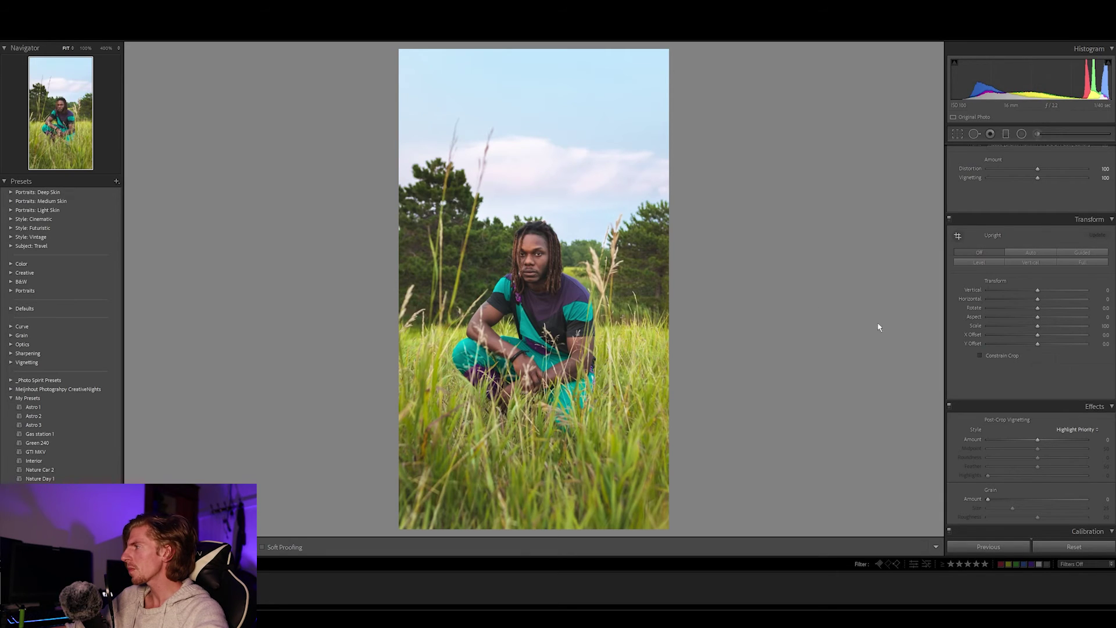
- Try Guided Upright with a vertical guide on each side of the man and a horizontal guide across his knees
{"action": "scroll", "coordinate": [1046, 360], "scroll_direction": "up", "scroll_amount": 3}
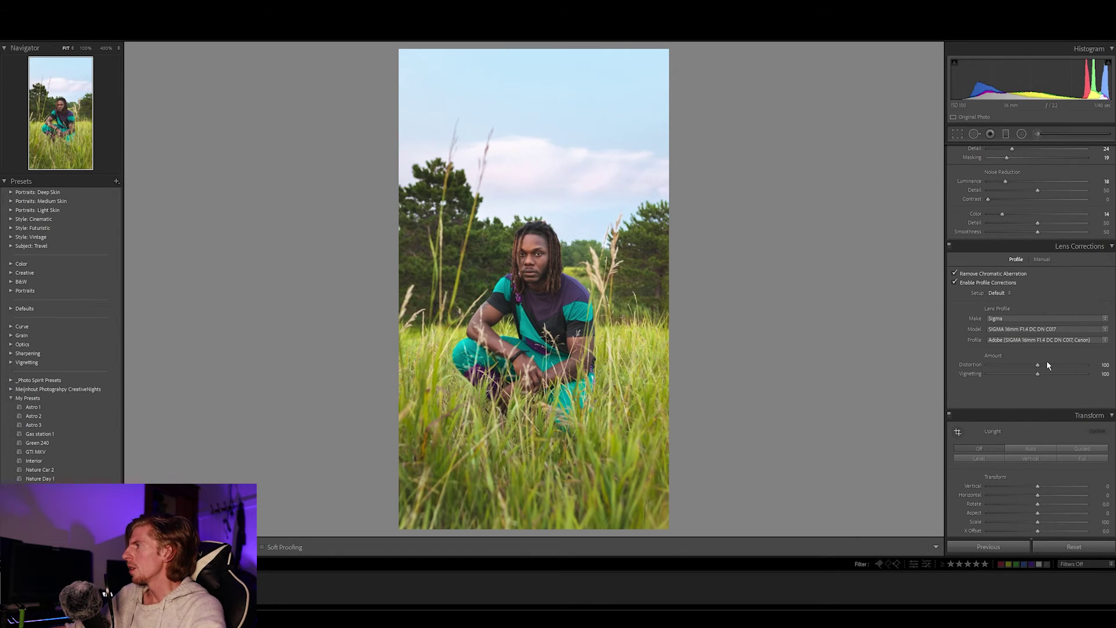
{"action": "scroll", "coordinate": [1048, 365], "scroll_direction": "up", "scroll_amount": 3}
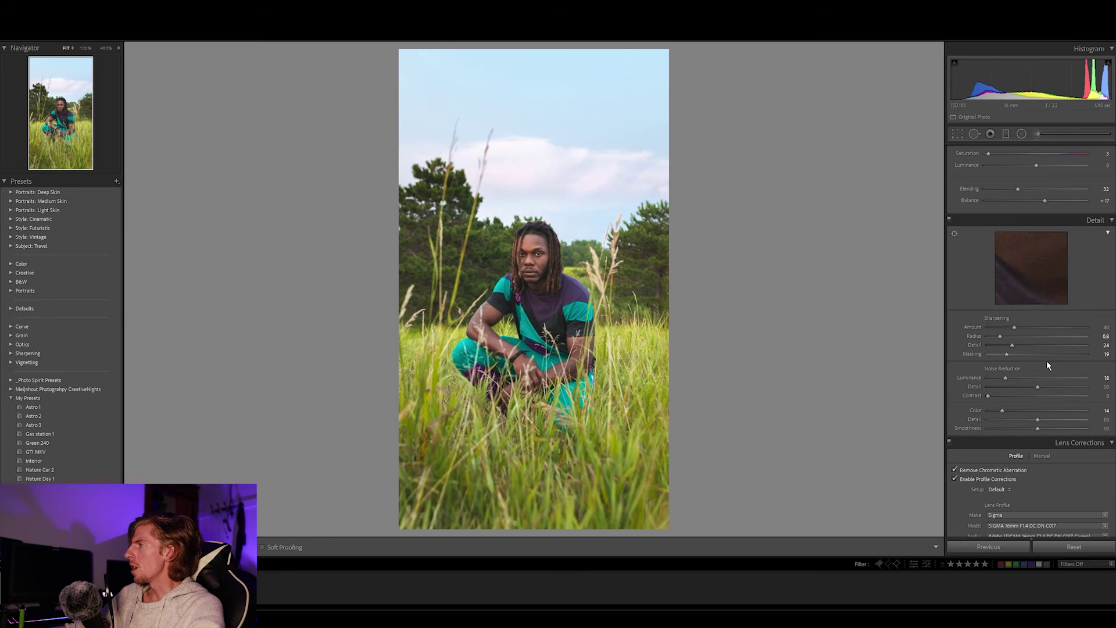
{"action": "scroll", "coordinate": [1044, 366], "scroll_direction": "up", "scroll_amount": 2}
{"action": "scroll", "coordinate": [1044, 420], "scroll_direction": "down", "scroll_amount": 6}
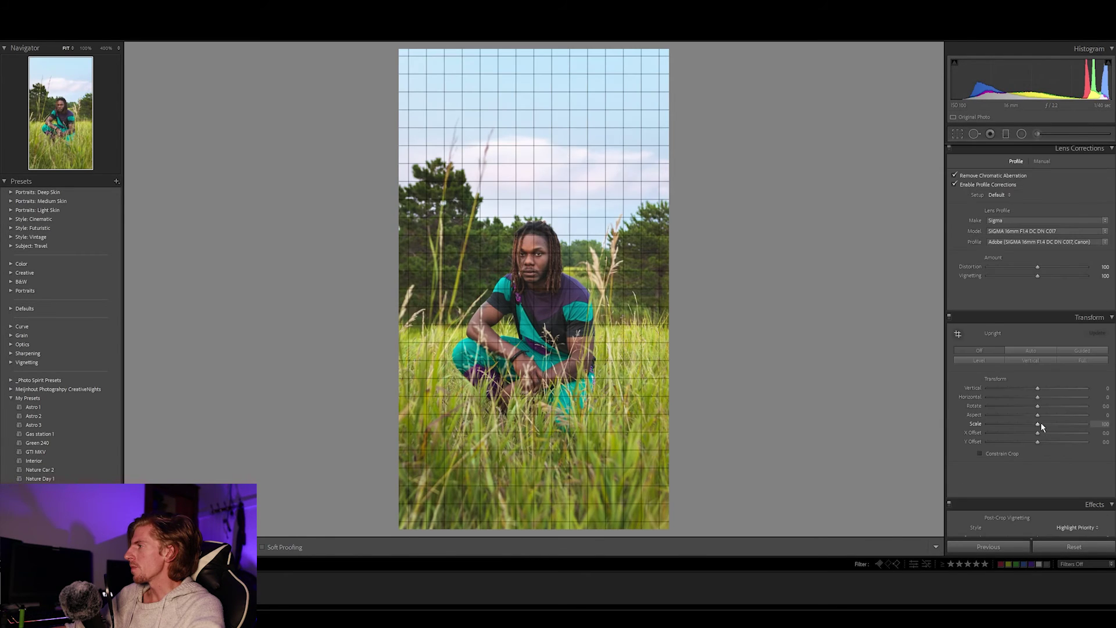
{"action": "scroll", "coordinate": [1035, 453], "scroll_direction": "down", "scroll_amount": 2}
{"action": "scroll", "coordinate": [1034, 455], "scroll_direction": "up", "scroll_amount": 2}
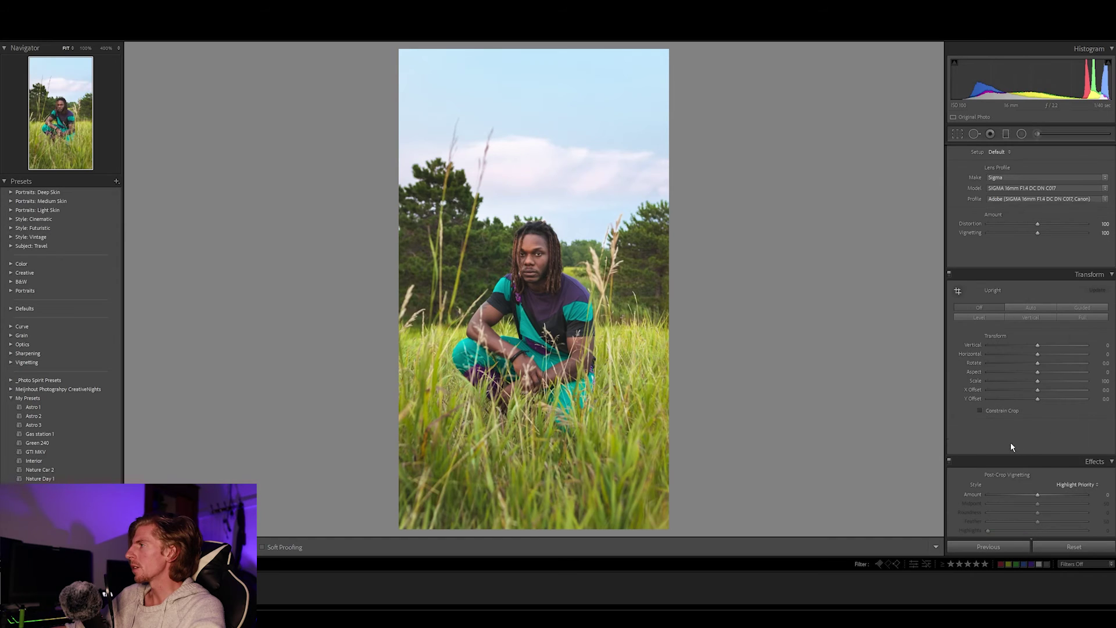
{"action": "scroll", "coordinate": [1010, 447], "scroll_direction": "up", "scroll_amount": 2}
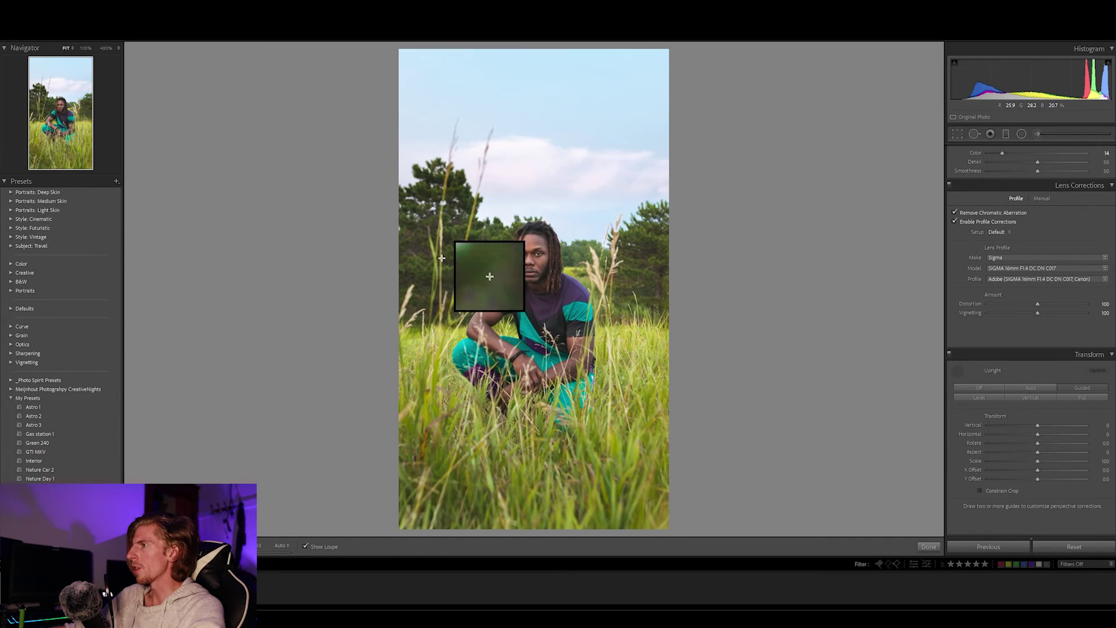
{"action": "left_click_drag", "start_coordinate": [447, 206], "coordinate": [442, 380]}
{"action": "left_click_drag", "start_coordinate": [444, 301], "coordinate": [616, 294]}
{"action": "left_click_drag", "start_coordinate": [445, 359], "coordinate": [635, 360]}
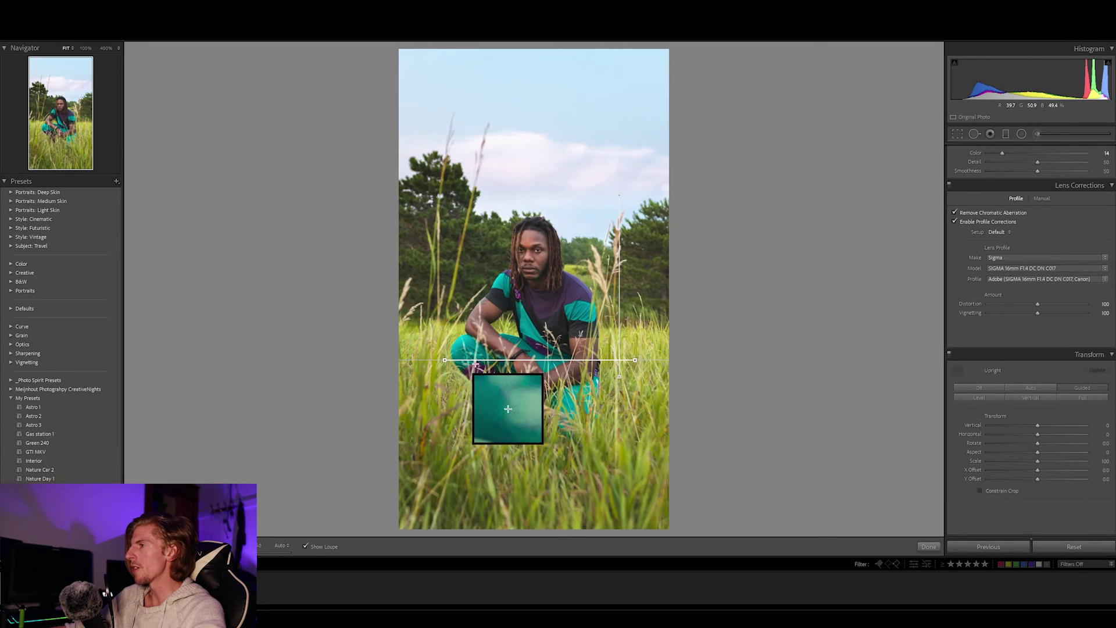
- Undo all the Upright guides and leave the Guided Upright tool
{"action": "key", "text": "ctrl+z"}
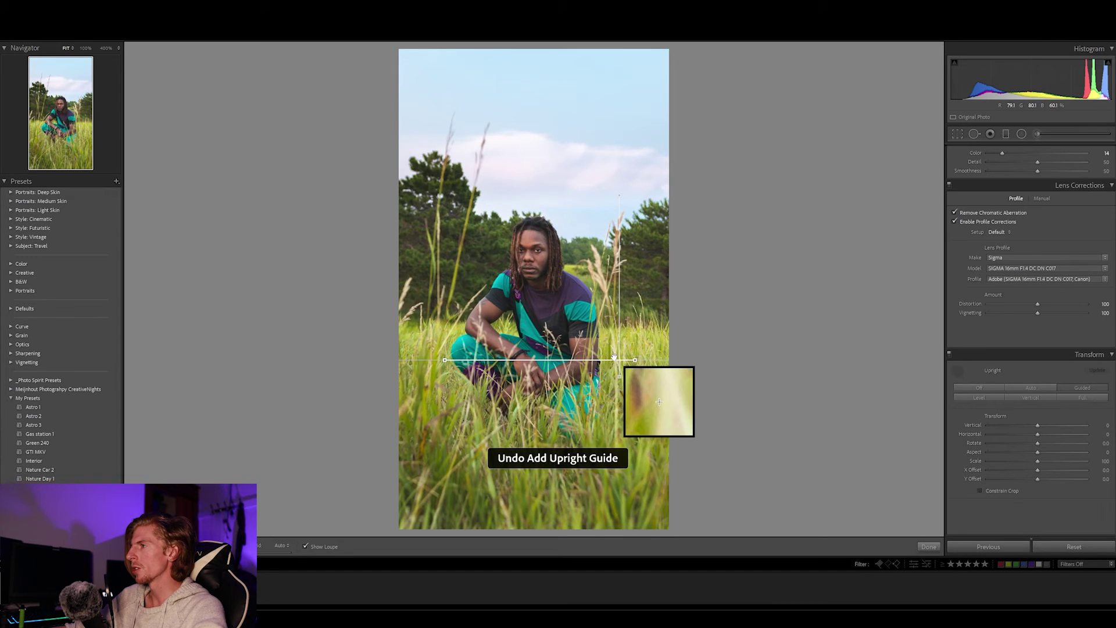
{"action": "key", "text": "ctrl+z"}
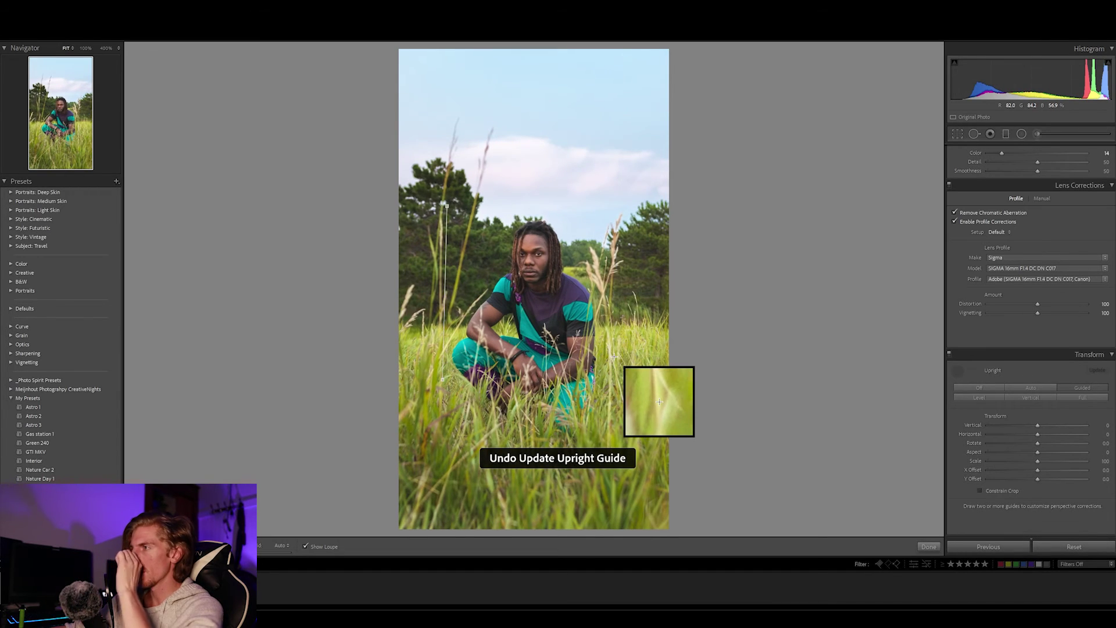
{"action": "key", "text": "ctrl+z"}
{"action": "key", "text": "ctrl+z"}
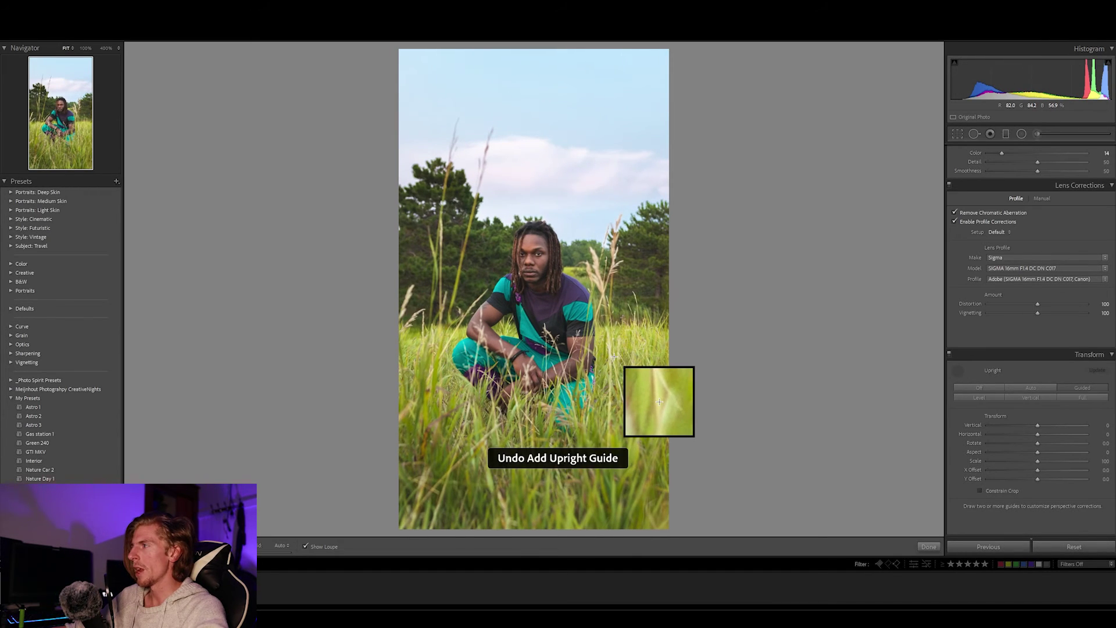
{"action": "key", "text": "Escape"}
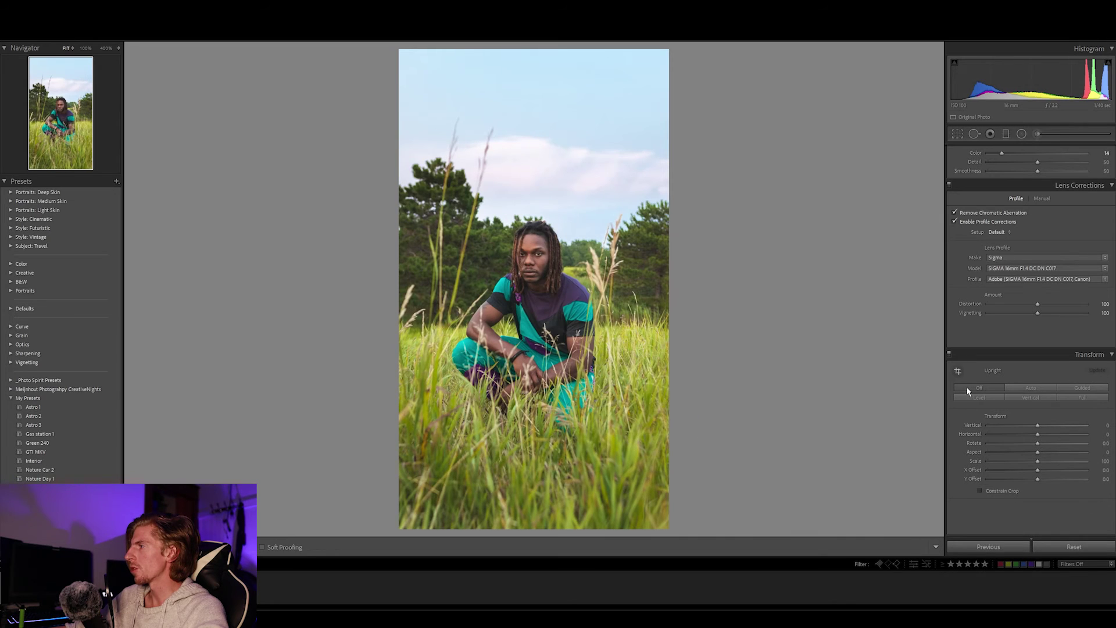
{"action": "scroll", "coordinate": [1015, 423], "scroll_direction": "up", "scroll_amount": 3}
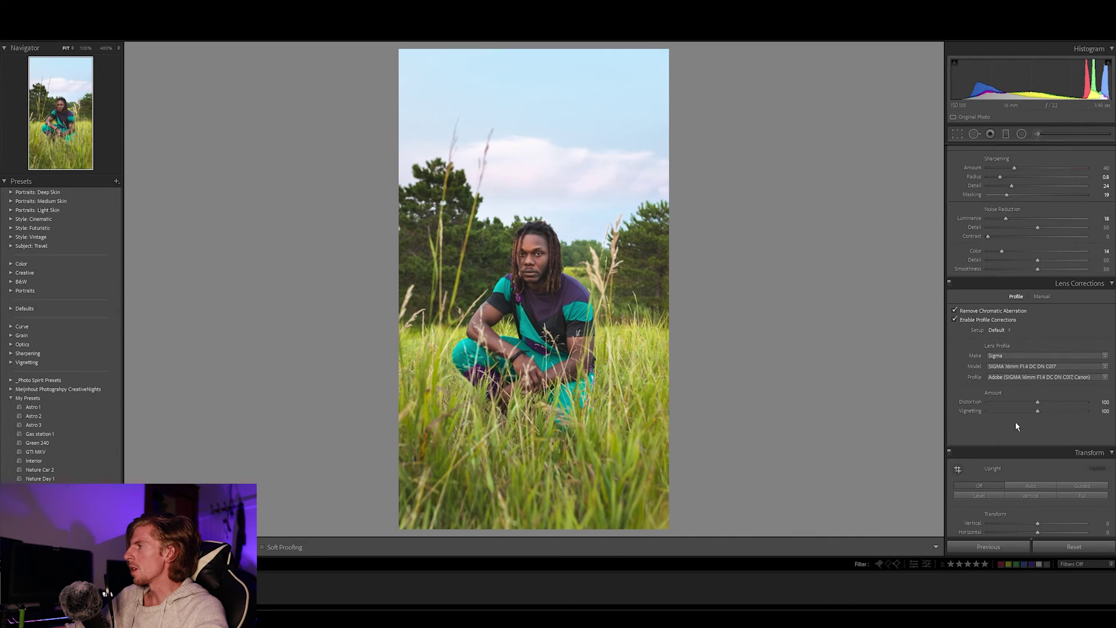
- Review the Transform, Lens Corrections, Detail, Color Grading, HSL, Tone Curve and Basic settings, including the Global wheel and the three-way Color Grading view
{"action": "scroll", "coordinate": [1016, 426], "scroll_direction": "down", "scroll_amount": 3}
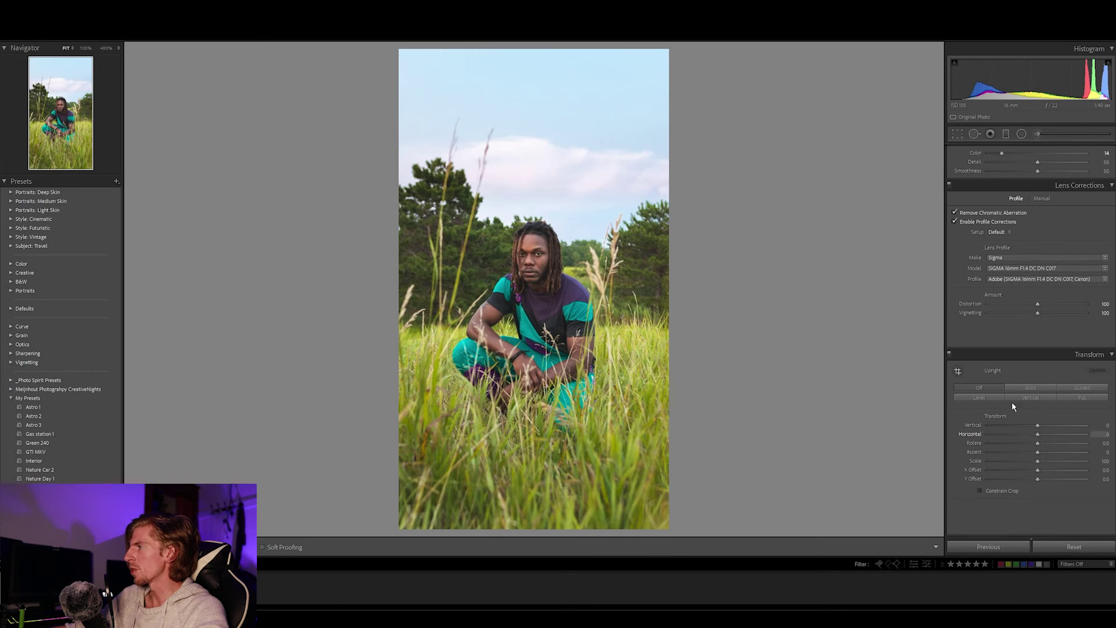
{"action": "scroll", "coordinate": [1002, 433], "scroll_direction": "up", "scroll_amount": 3}
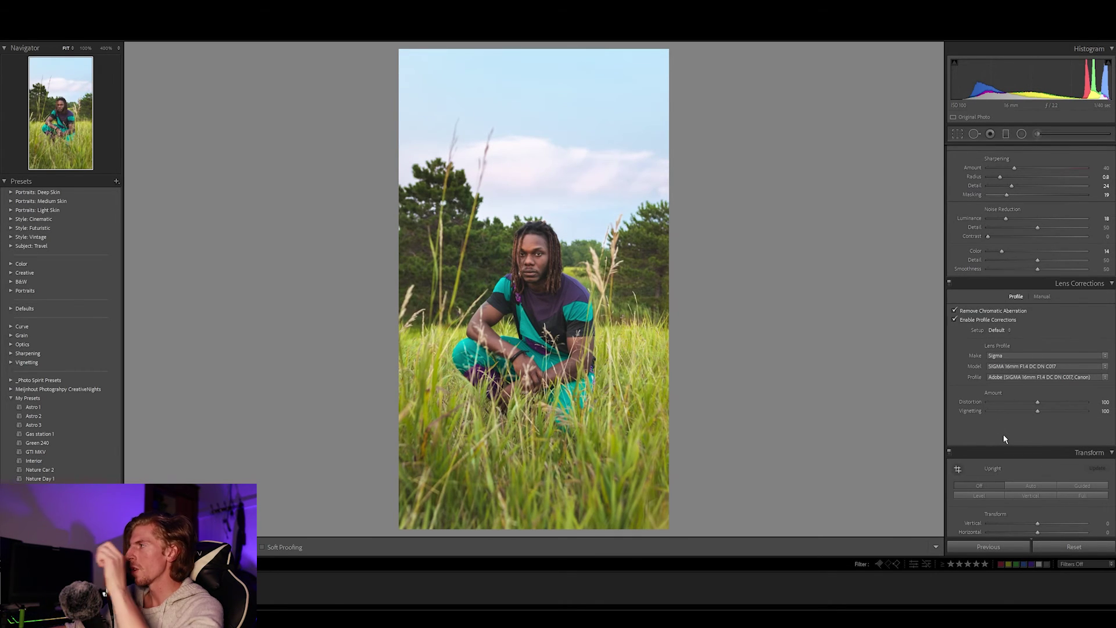
{"action": "scroll", "coordinate": [1004, 439], "scroll_direction": "up", "scroll_amount": 9}
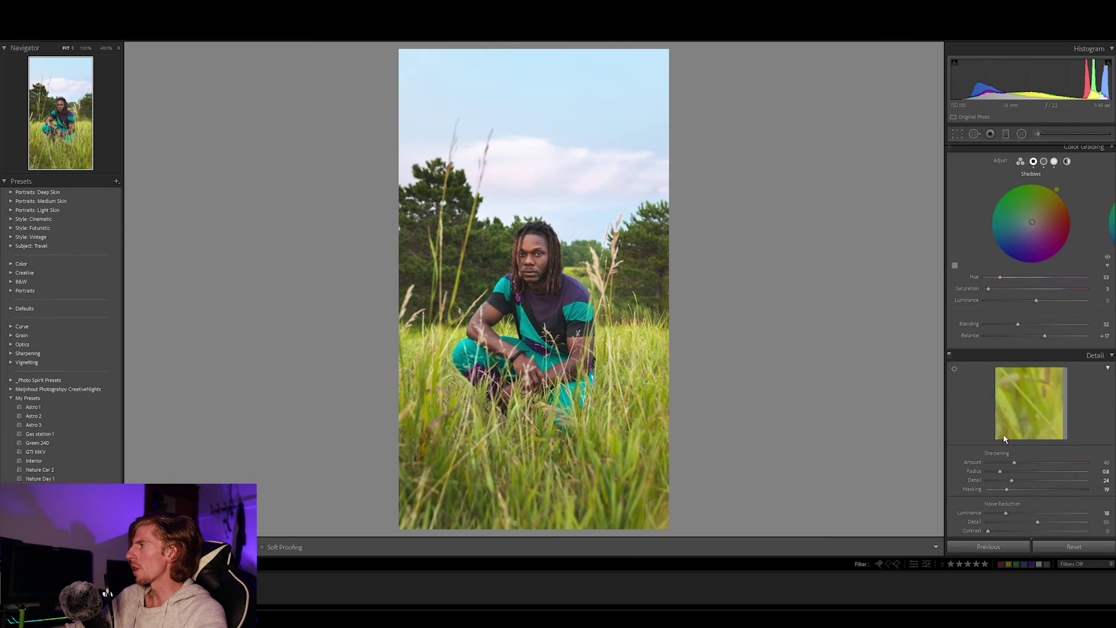
{"action": "scroll", "coordinate": [1005, 439], "scroll_direction": "up", "scroll_amount": 3}
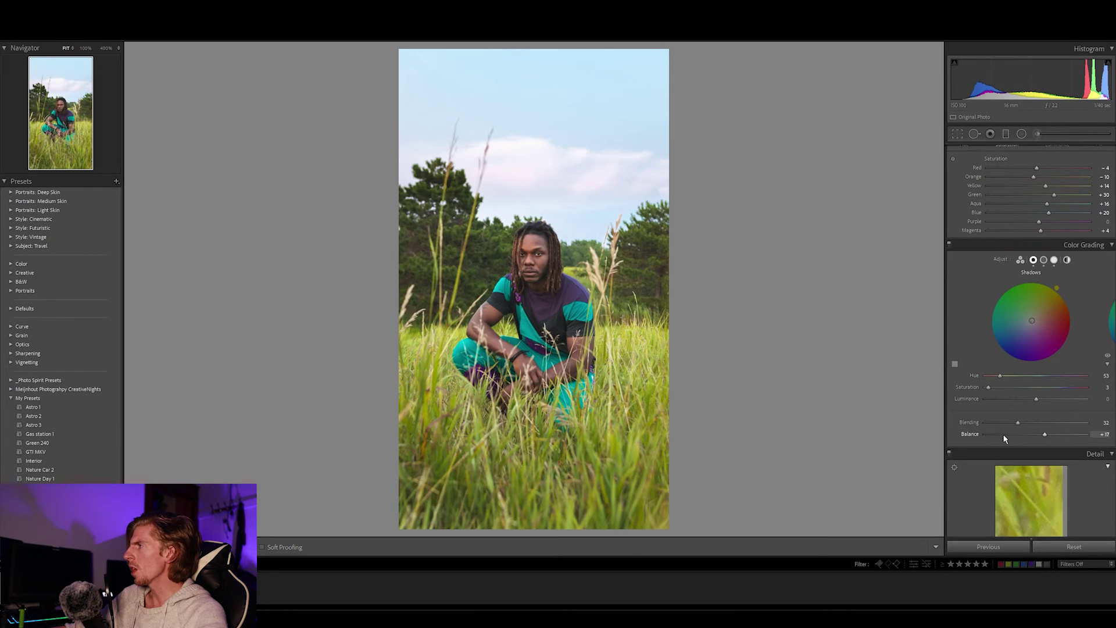
{"action": "left_click", "coordinate": [1067, 261]}
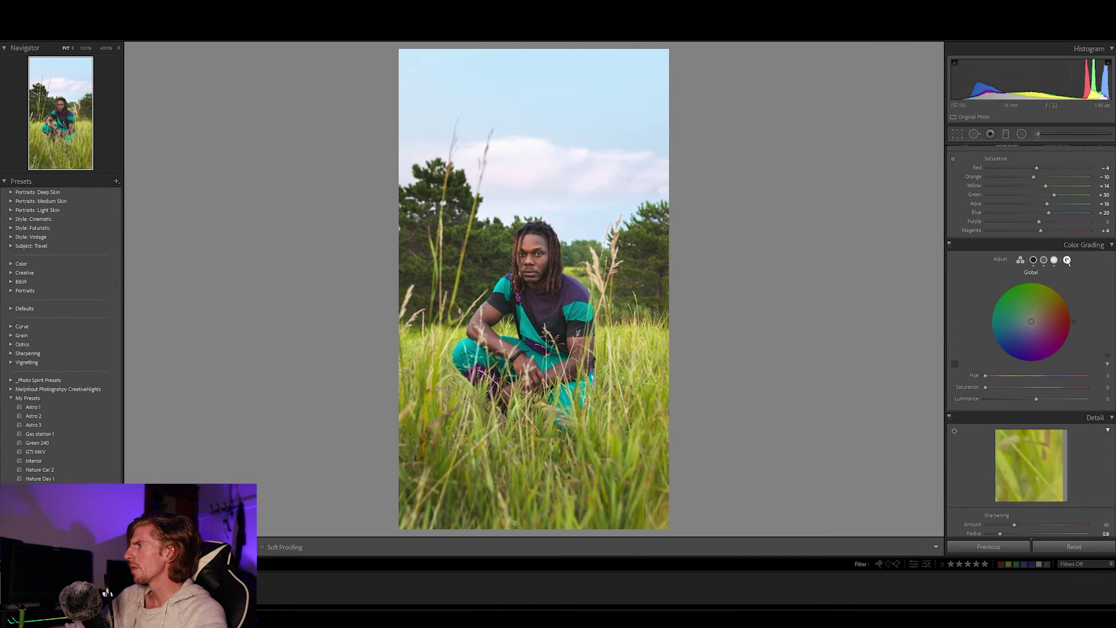
{"action": "left_click", "coordinate": [1020, 261]}
{"action": "scroll", "coordinate": [1029, 358], "scroll_direction": "up", "scroll_amount": 4}
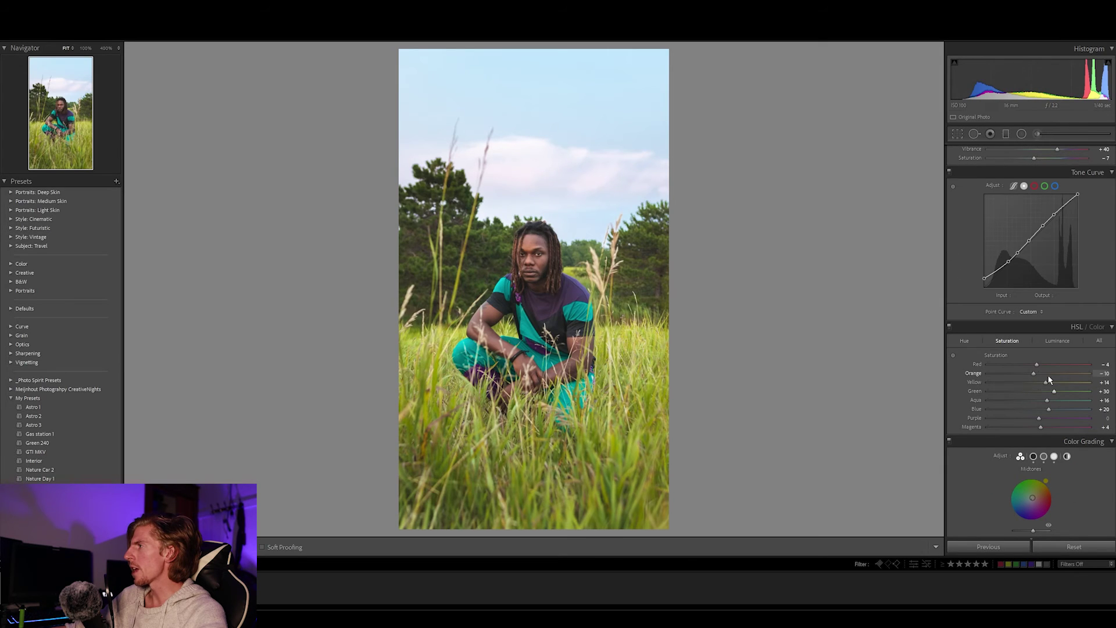
{"action": "scroll", "coordinate": [1049, 379], "scroll_direction": "up", "scroll_amount": 5}
{"action": "scroll", "coordinate": [1053, 363], "scroll_direction": "up", "scroll_amount": 1}
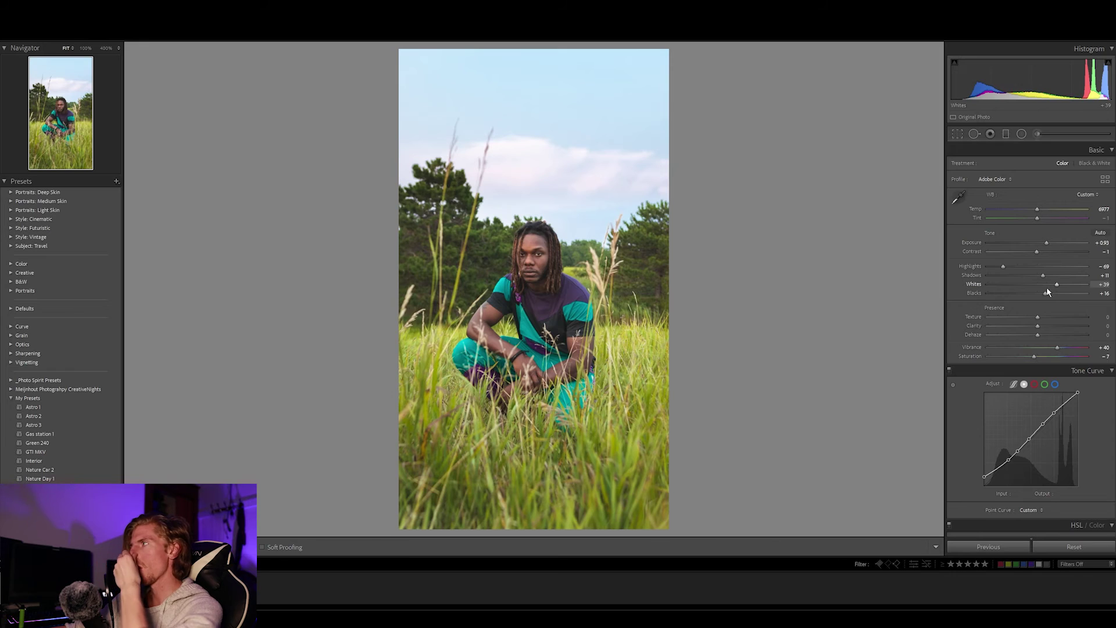
- Examine the existing graduated filter over the sky and the radial filters placed on the man
{"action": "left_click", "coordinate": [1004, 136]}
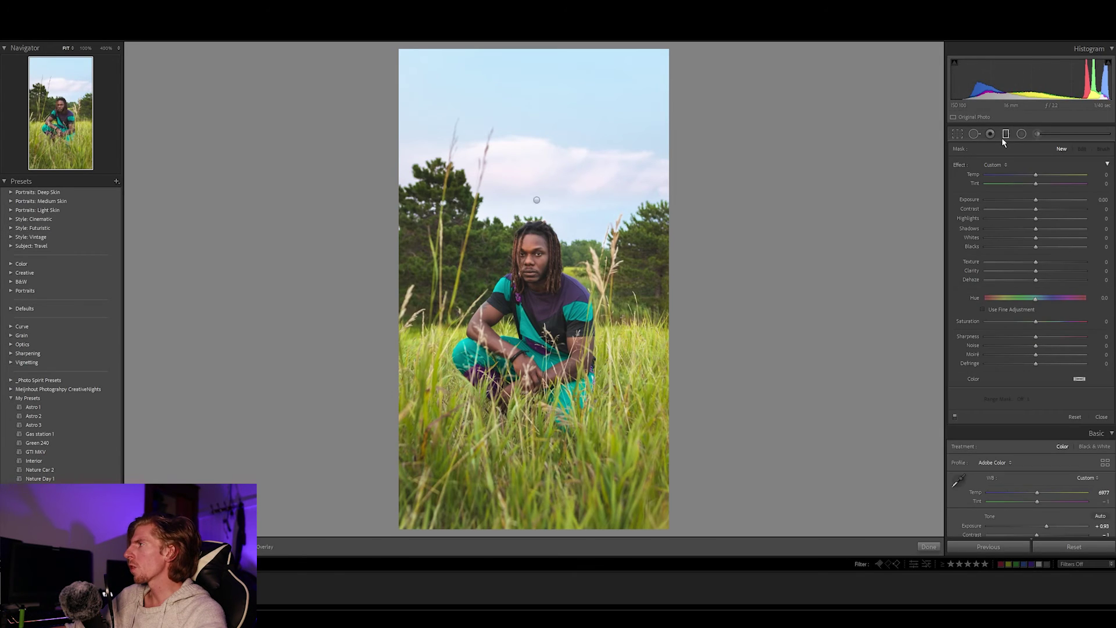
{"action": "left_click_drag", "start_coordinate": [537, 185], "coordinate": [536, 217]}
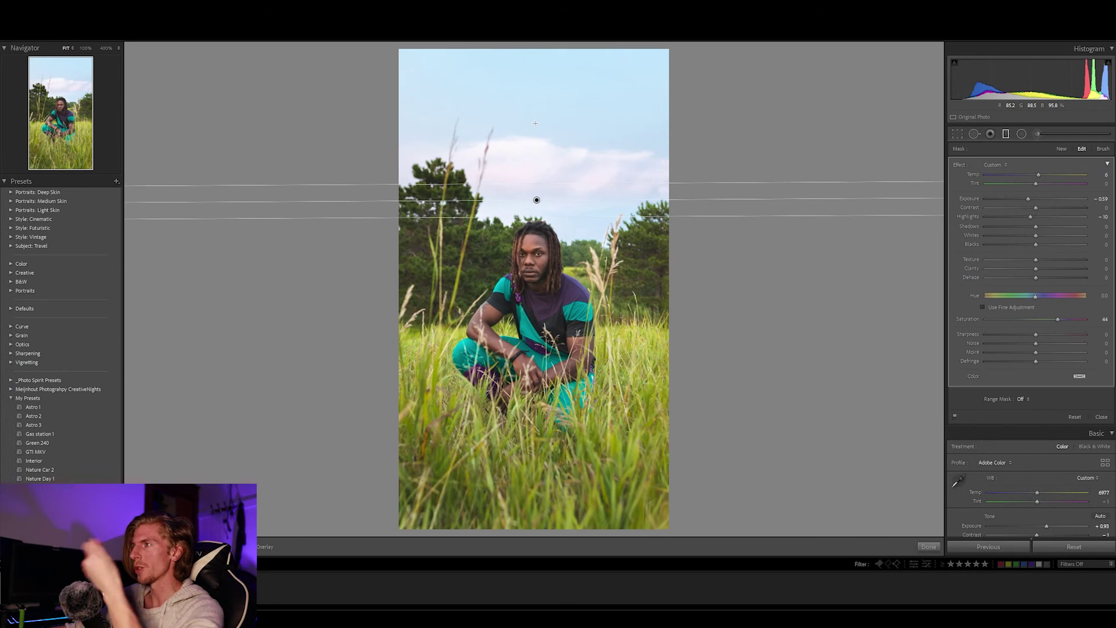
{"action": "left_click", "coordinate": [1021, 134]}
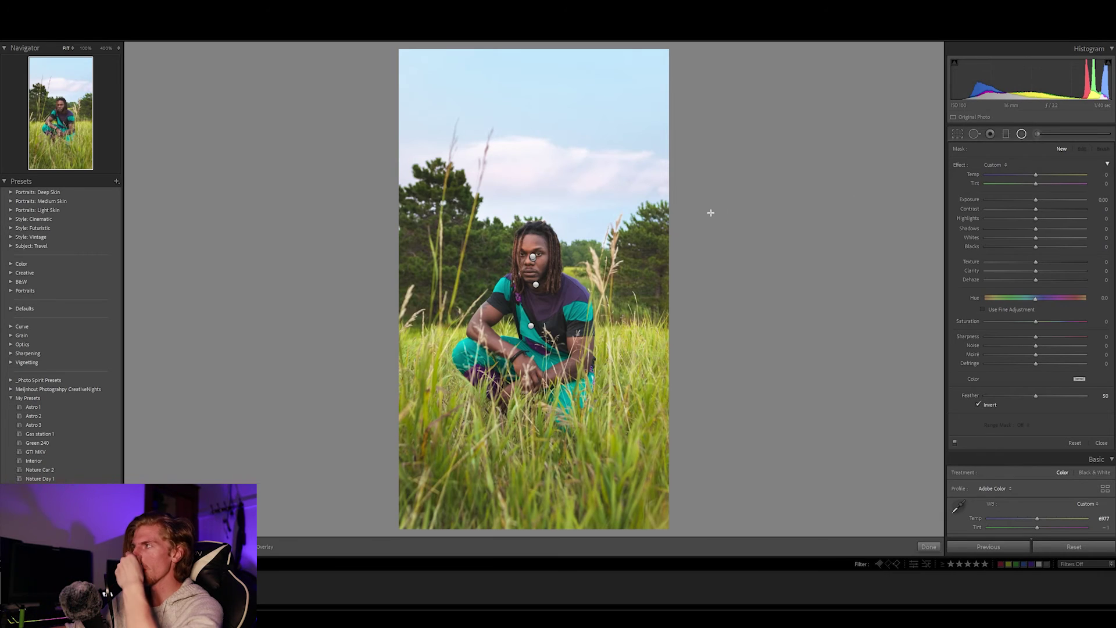
- Start the Adjustment Brush with the man's face at 100% zoom, and raise the brush feather to 90
{"action": "key", "text": "k"}
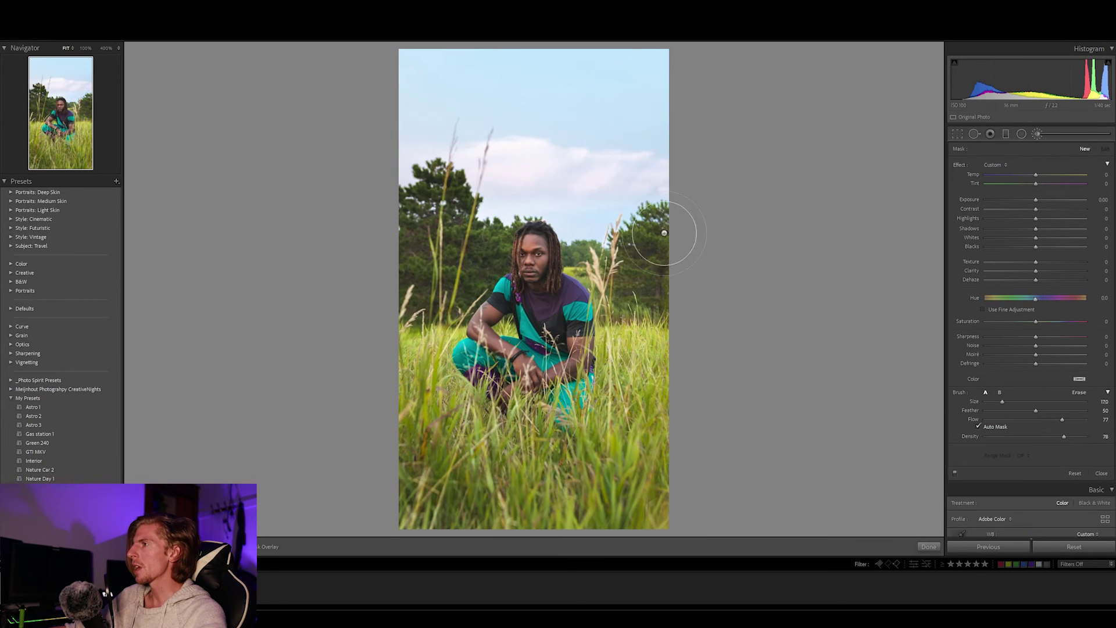
{"action": "left_click", "coordinate": [86, 48]}
{"action": "left_click_drag", "start_coordinate": [68, 110], "coordinate": [58, 113]}
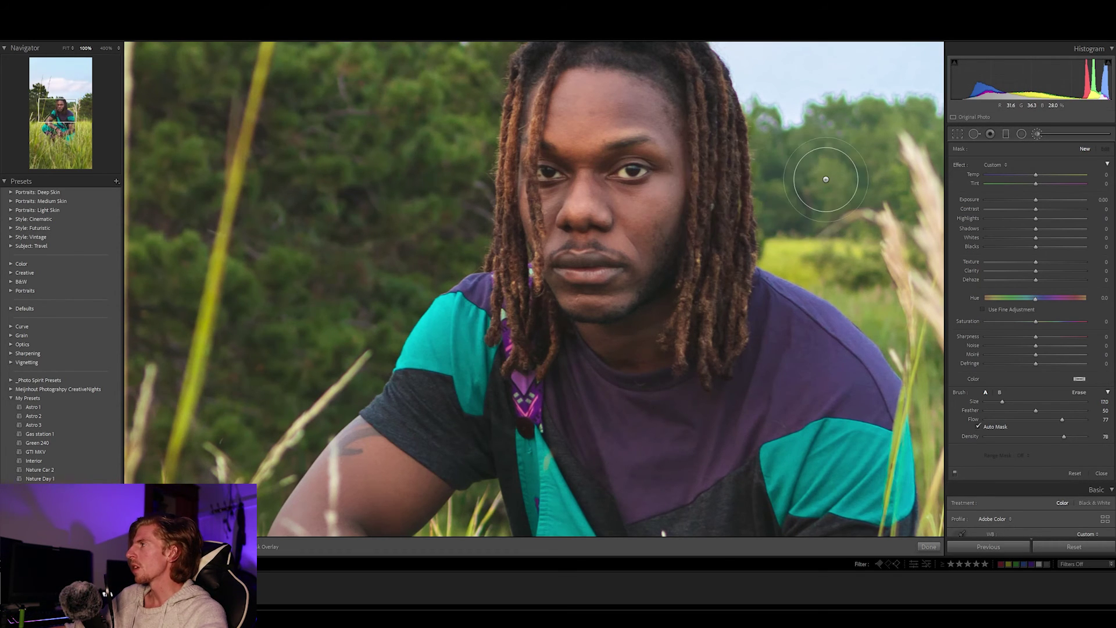
{"action": "left_click", "coordinate": [978, 427]}
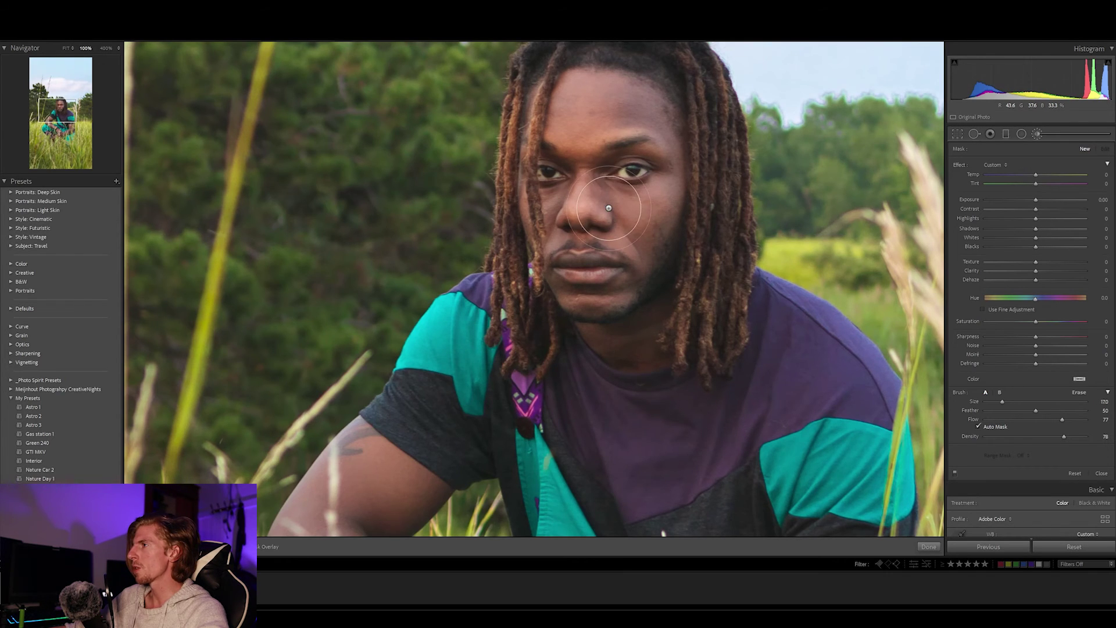
{"action": "key", "text": "shift+bracketright"}
{"action": "key", "text": "shift+bracketright"}
{"action": "key", "text": "shift+bracketright"}
{"action": "key", "text": "shift+bracketright"}
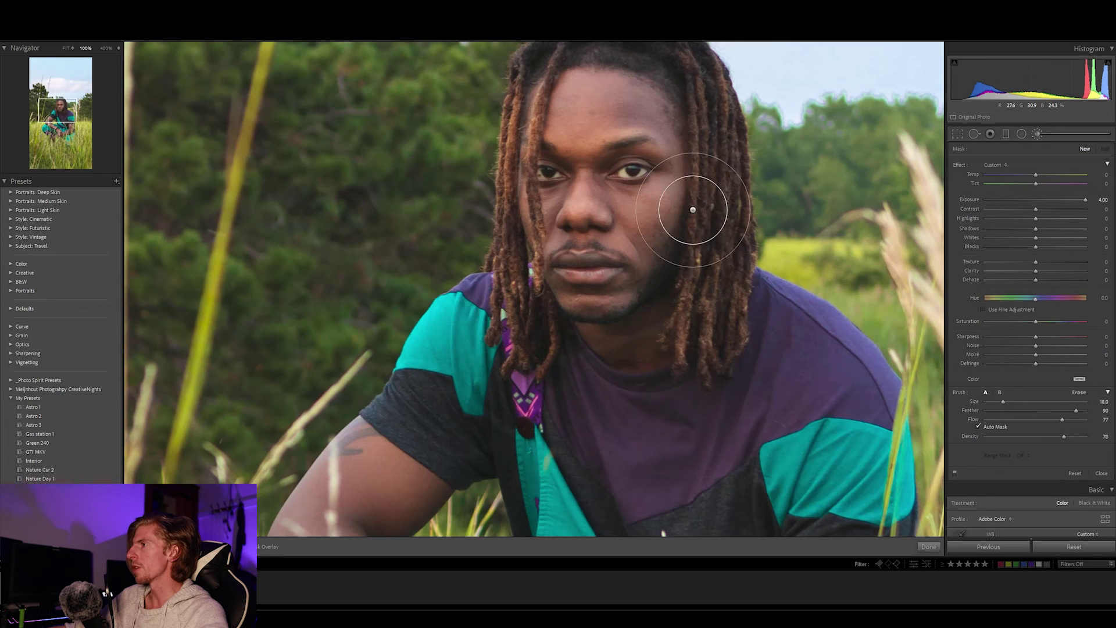
- Lower the brush feather to 40 and the brush size to 13
{"action": "key", "text": "shift+bracketleft"}
{"action": "key", "text": "shift+bracketleft"}
{"action": "key", "text": "shift+bracketleft"}
{"action": "key", "text": "shift+bracketleft"}
{"action": "key", "text": "shift+bracketleft"}
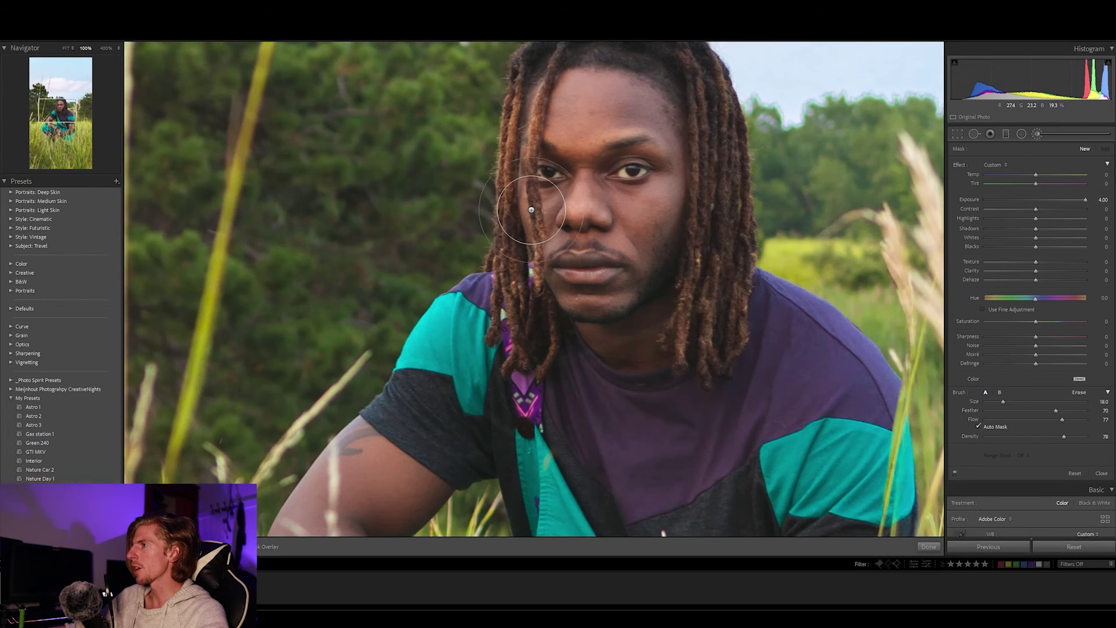
{"action": "key", "text": "bracketleft"}
{"action": "key", "text": "bracketleft"}
{"action": "key", "text": "bracketleft"}
{"action": "key", "text": "bracketleft"}
{"action": "key", "text": "bracketleft"}
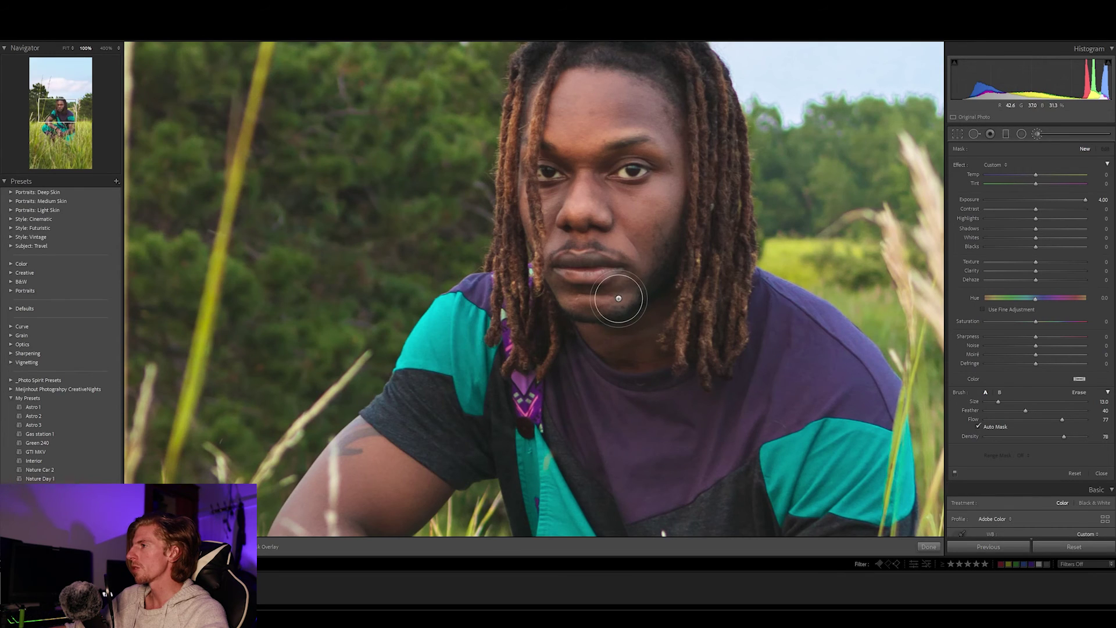
- Brush an exposure of -4.00 over the man's chin and teal sleeve, and over his arm tattoo with Auto Mask off
{"action": "left_click_drag", "start_coordinate": [607, 303], "coordinate": [572, 303]}
{"action": "left_click_drag", "start_coordinate": [1085, 199], "coordinate": [986, 200]}
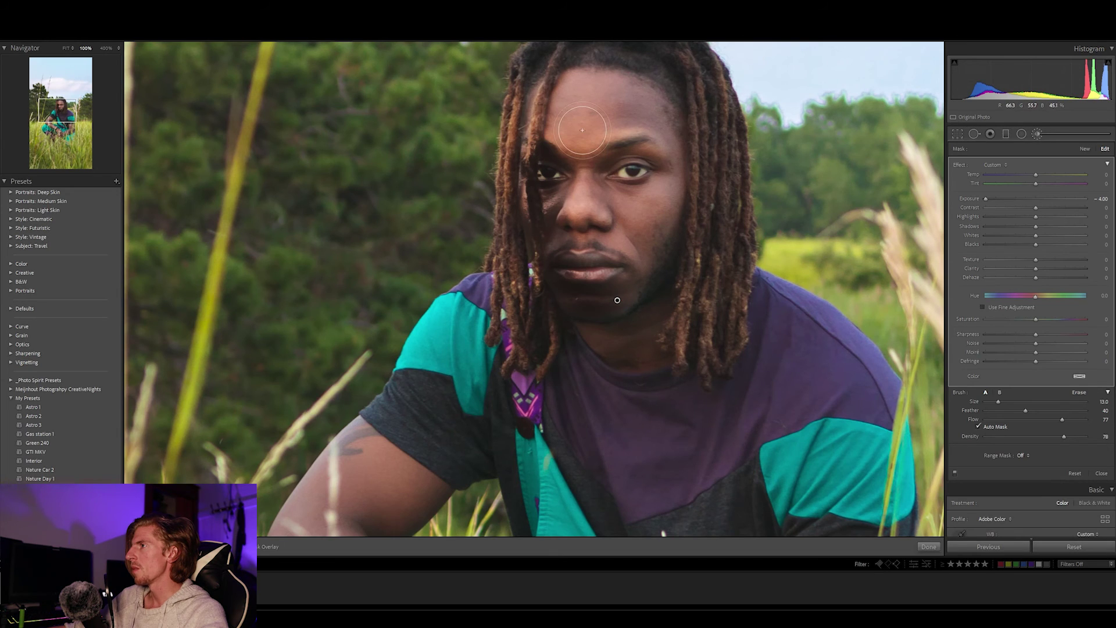
{"action": "mouse_move", "coordinate": [416, 340]}
{"action": "left_mouse_down"}
{"action": "mouse_move", "coordinate": [448, 309]}
{"action": "mouse_move", "coordinate": [406, 369]}
{"action": "left_mouse_up"}
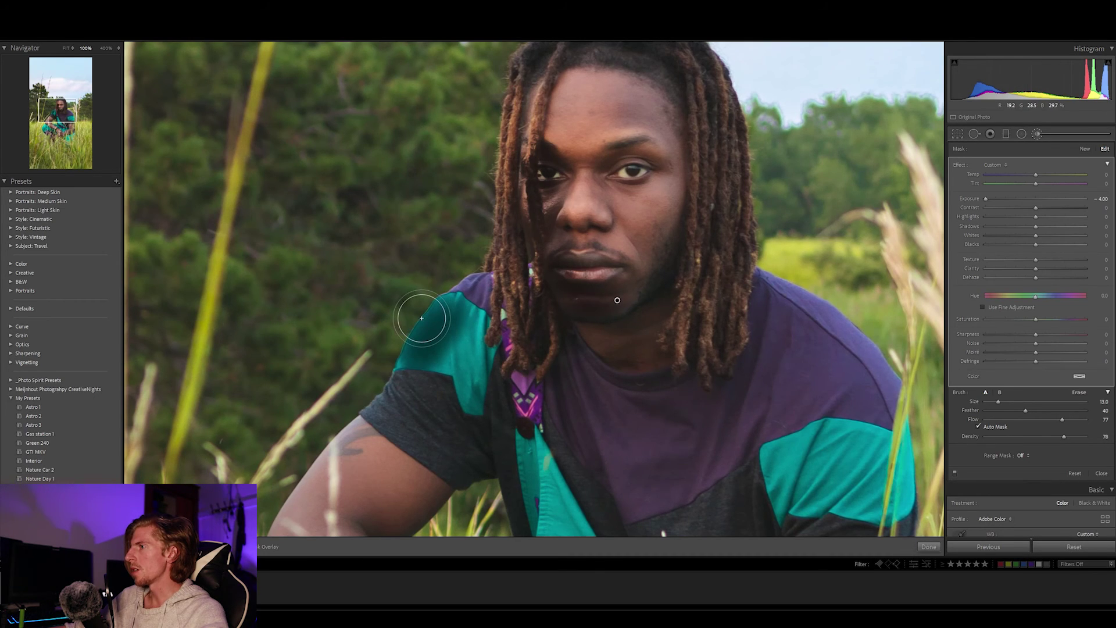
{"action": "left_click", "coordinate": [977, 428]}
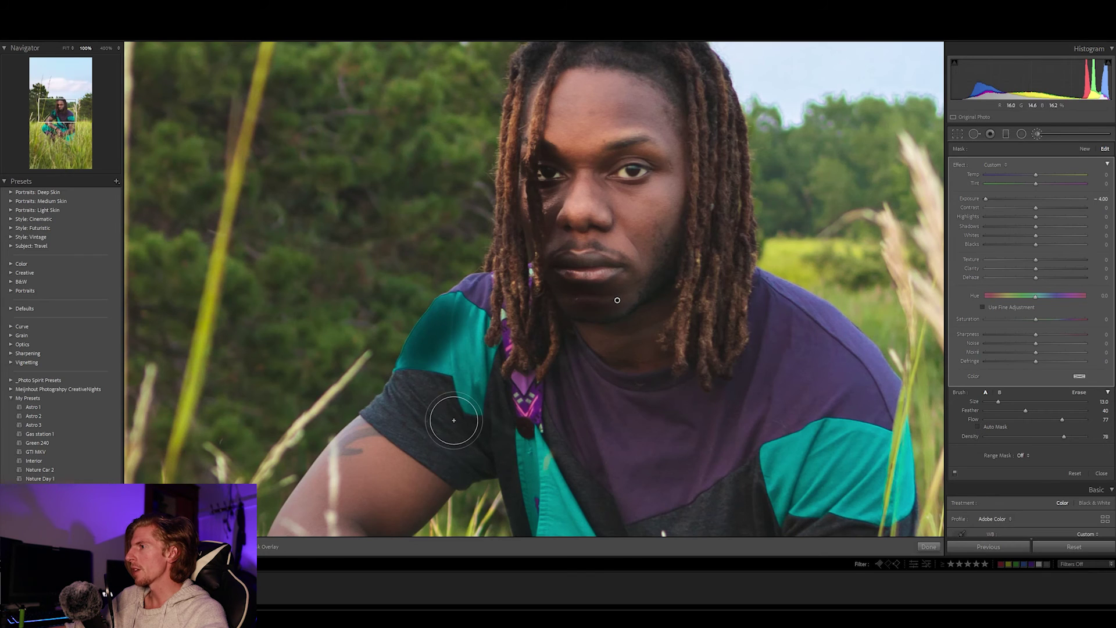
{"action": "left_click_drag", "start_coordinate": [340, 444], "coordinate": [371, 412]}
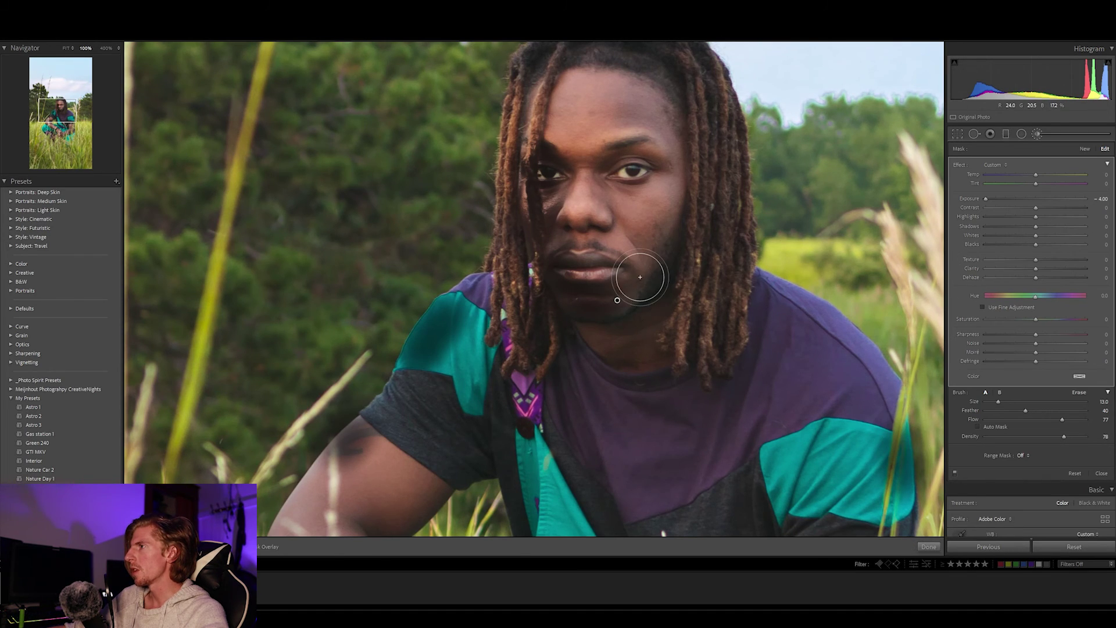
- Undo all the brush strokes, leave the Adjustment Brush and fit the whole photo in view
{"action": "key", "text": "ctrl+z"}
{"action": "key", "text": "ctrl+z"}
{"action": "key", "text": "ctrl+z"}
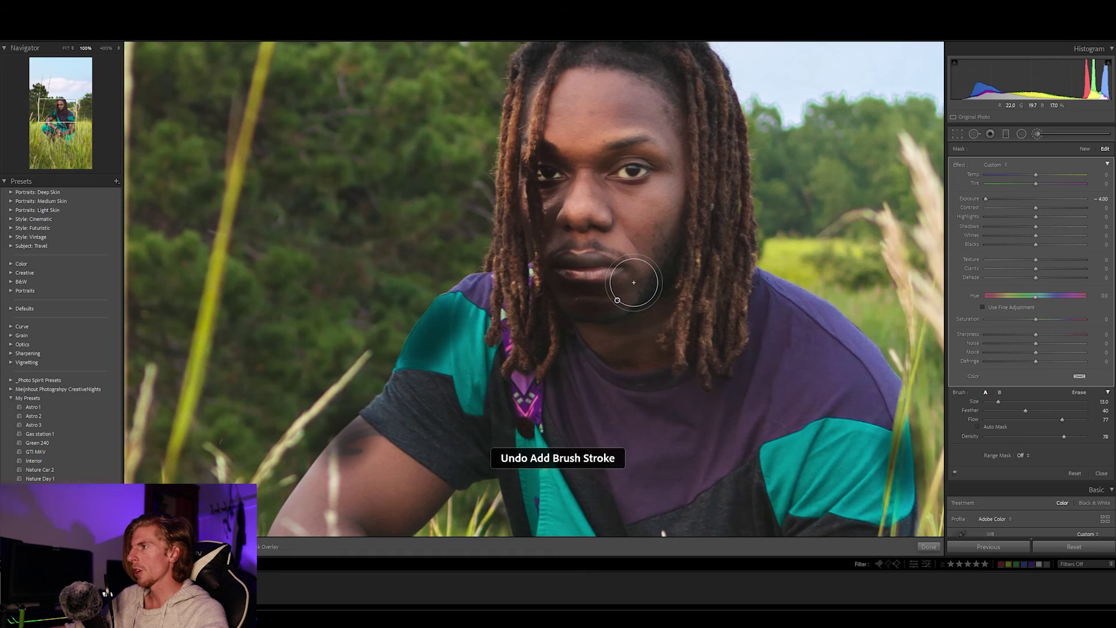
{"action": "key", "text": "ctrl+z"}
{"action": "key", "text": "ctrl+z"}
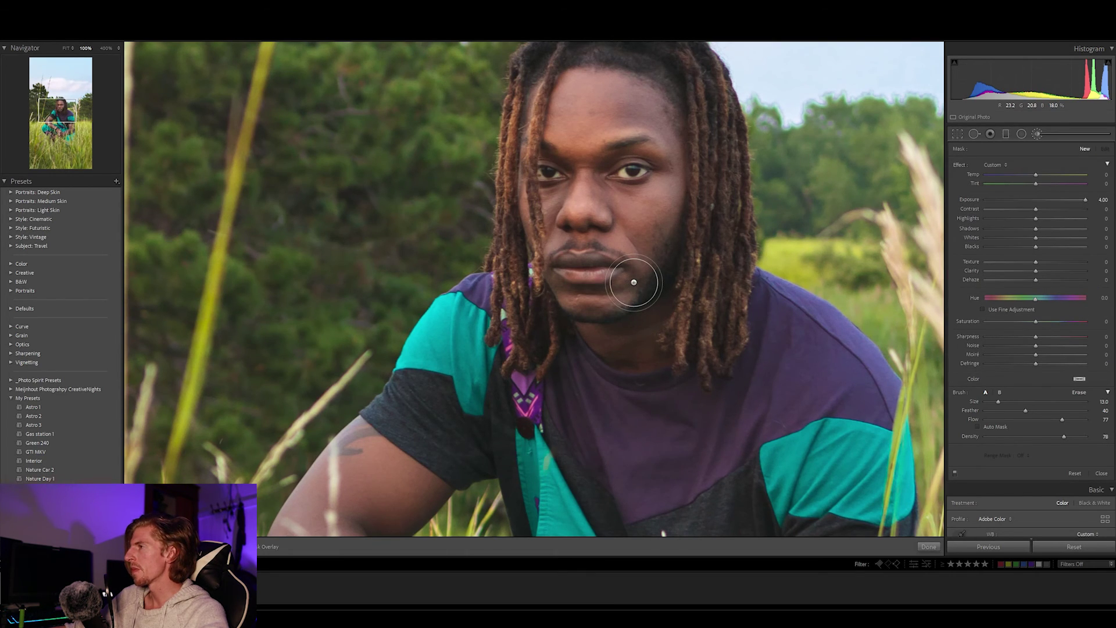
{"action": "key", "text": "k"}
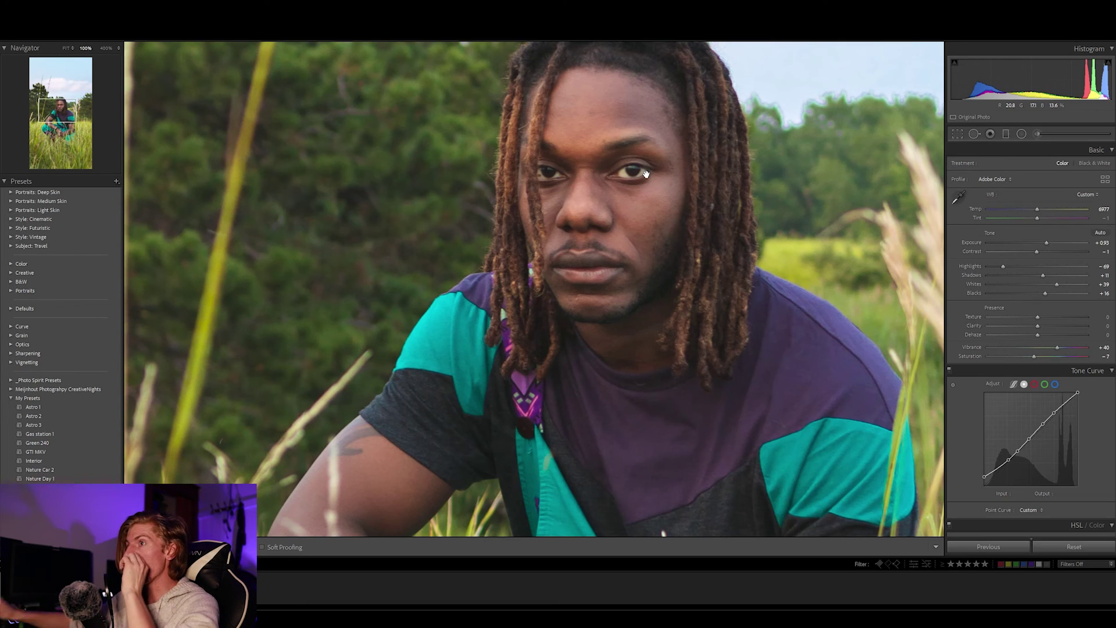
{"action": "left_click", "coordinate": [62, 109]}
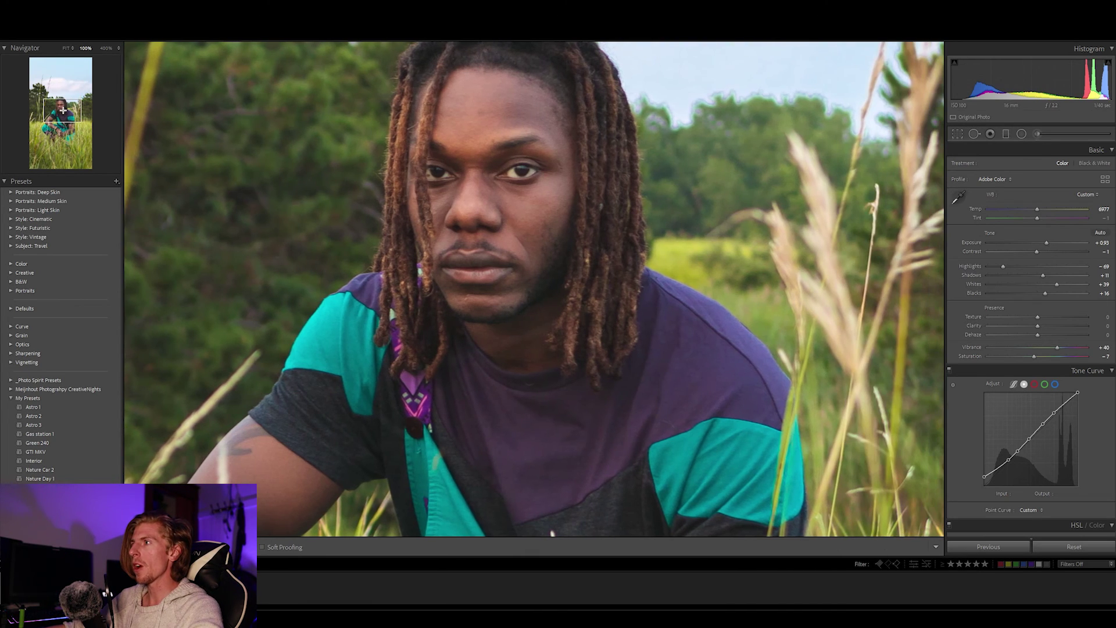
{"action": "left_click", "coordinate": [66, 49]}
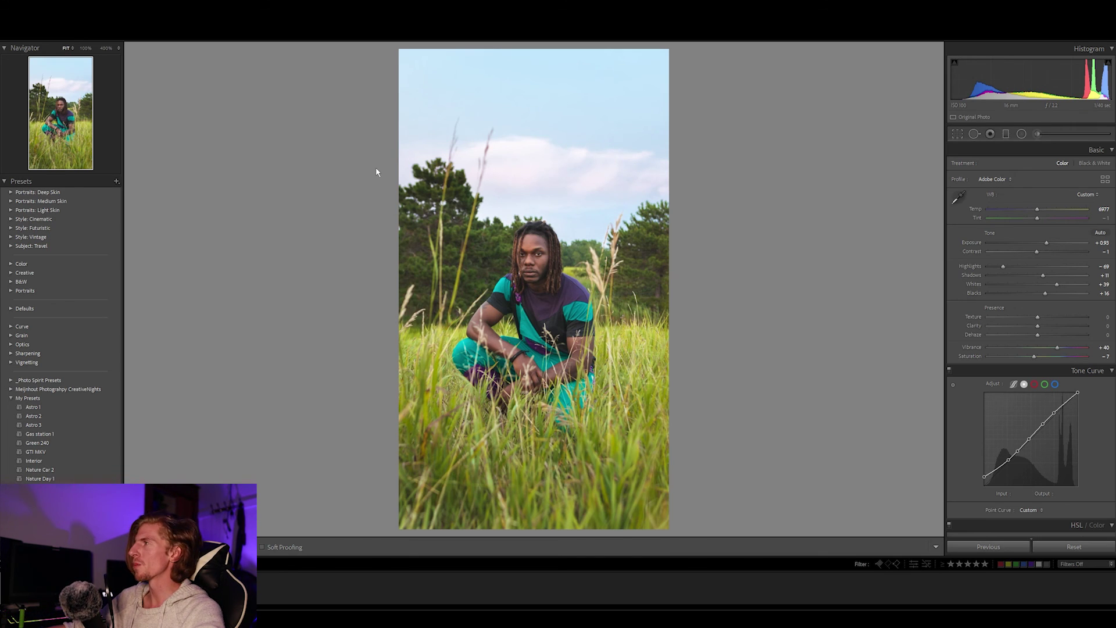
- Open the unedited IMG_4432 from File Explorer's recent files, examine it up close for comparison, and return to Lightroom Classic
{"action": "left_click", "coordinate": [969, 117]}
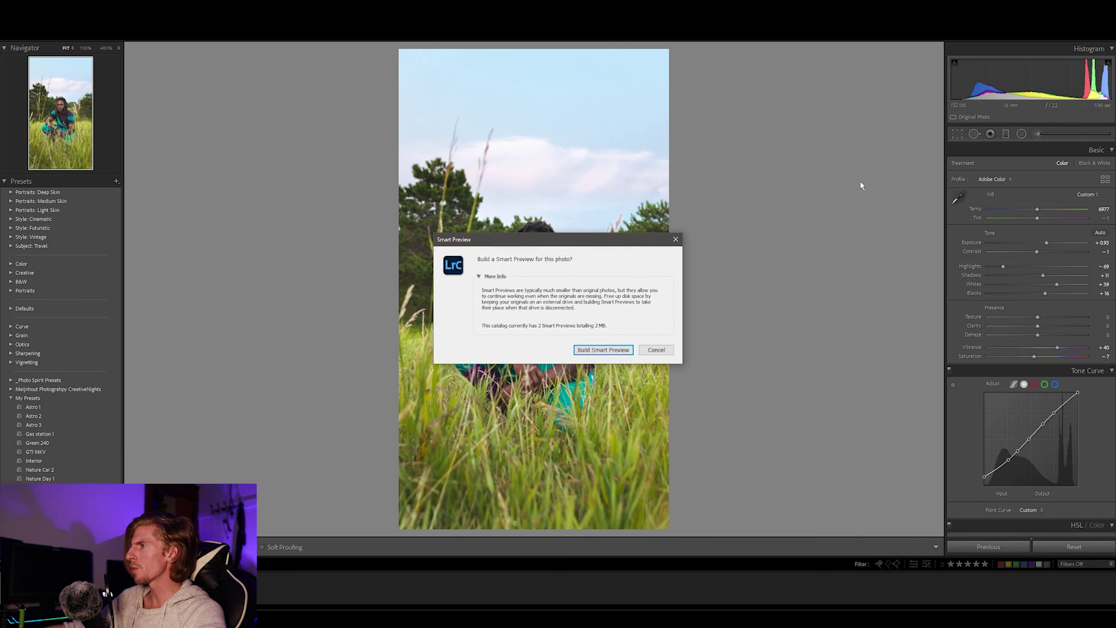
{"action": "left_click", "coordinate": [675, 240]}
{"action": "key", "text": "super+e"}
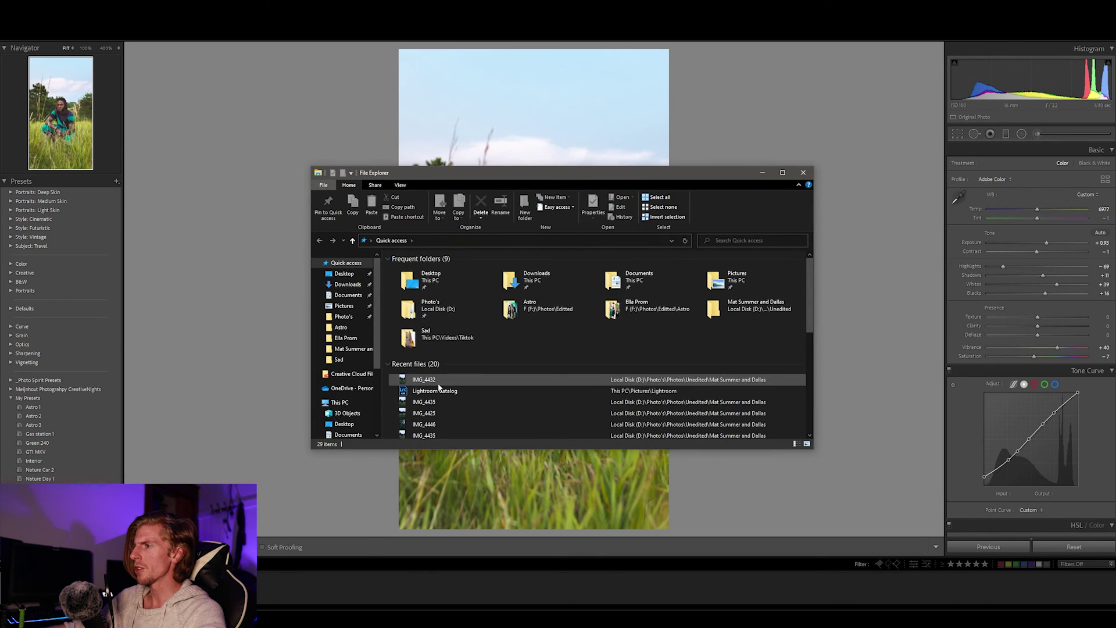
{"action": "double_click", "coordinate": [439, 382]}
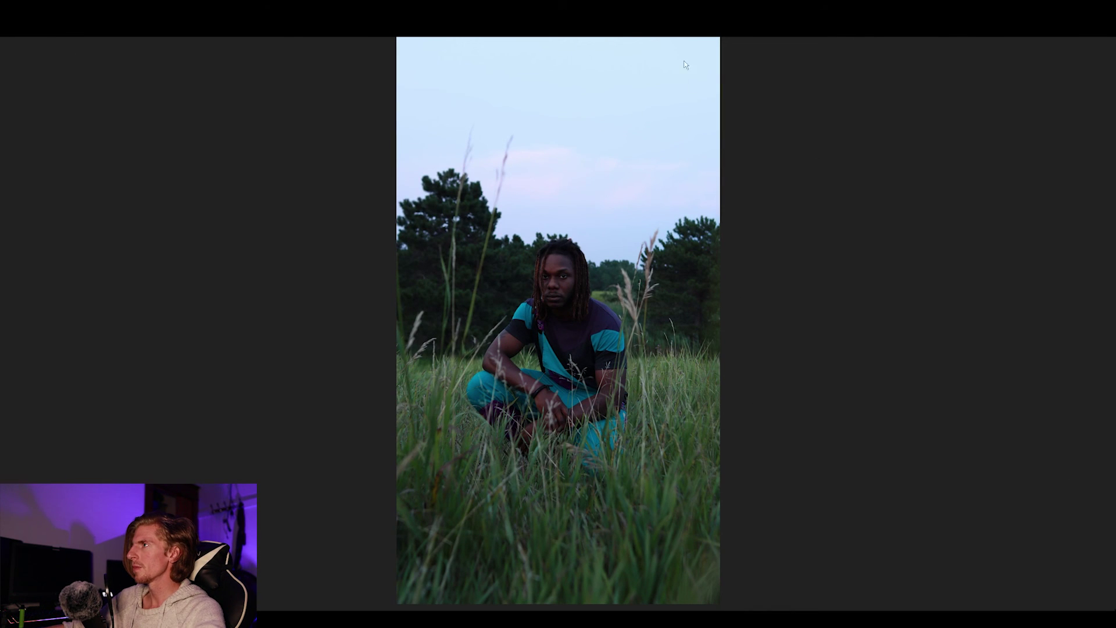
{"action": "scroll", "coordinate": [542, 160], "scroll_direction": "up", "scroll_amount": 2}
{"action": "scroll", "coordinate": [558, 320], "scroll_direction": "up", "scroll_amount": 2}
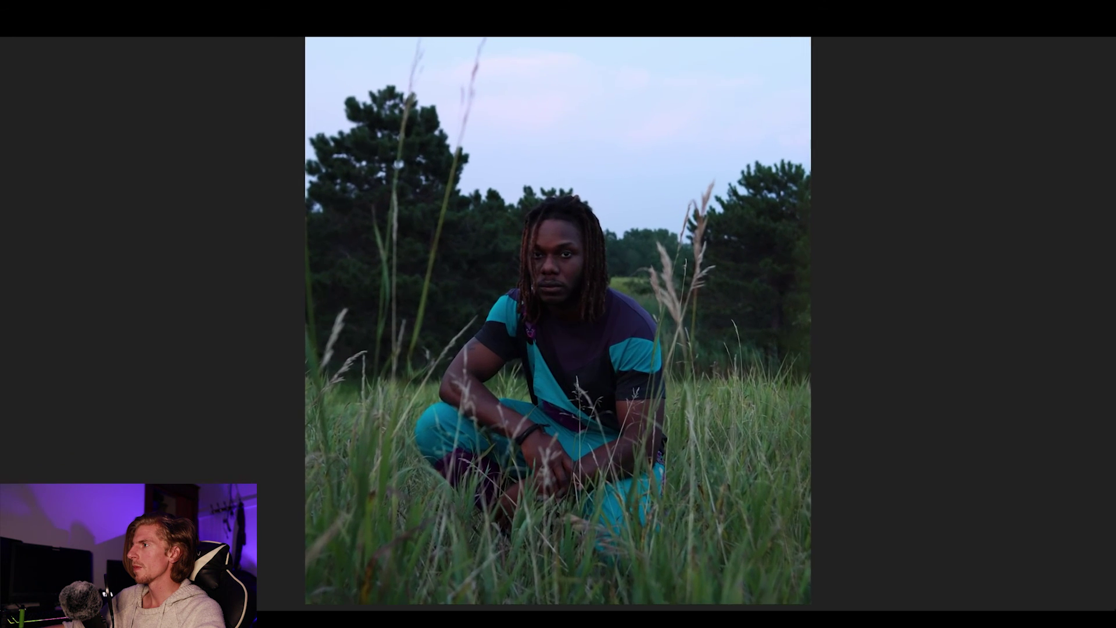
{"action": "key", "text": "alt+F4"}
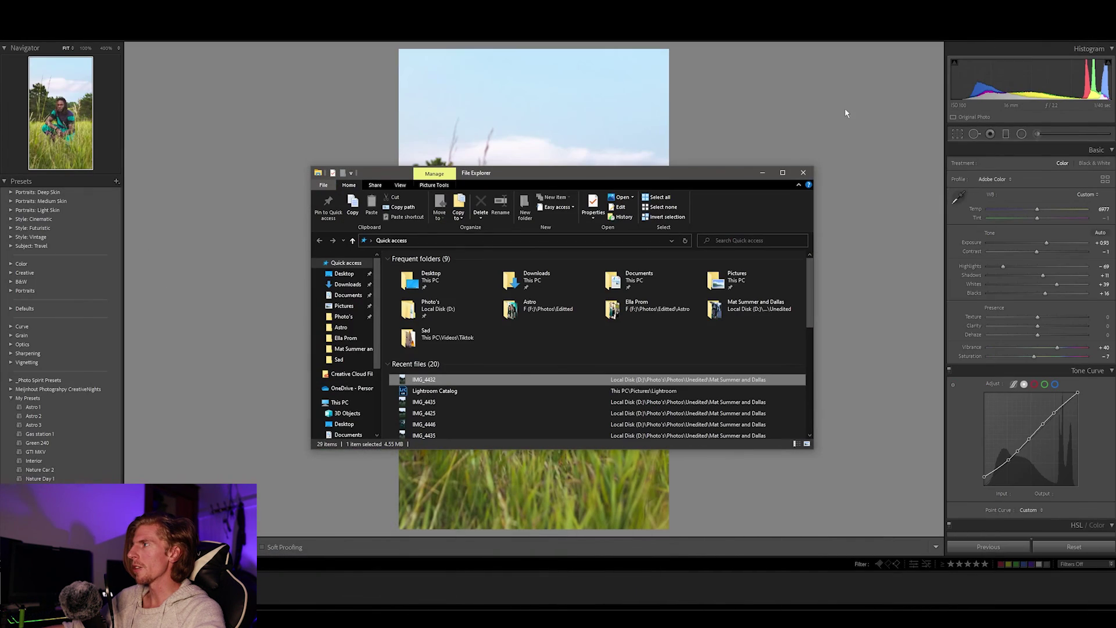
{"action": "left_click", "coordinate": [756, 170]}
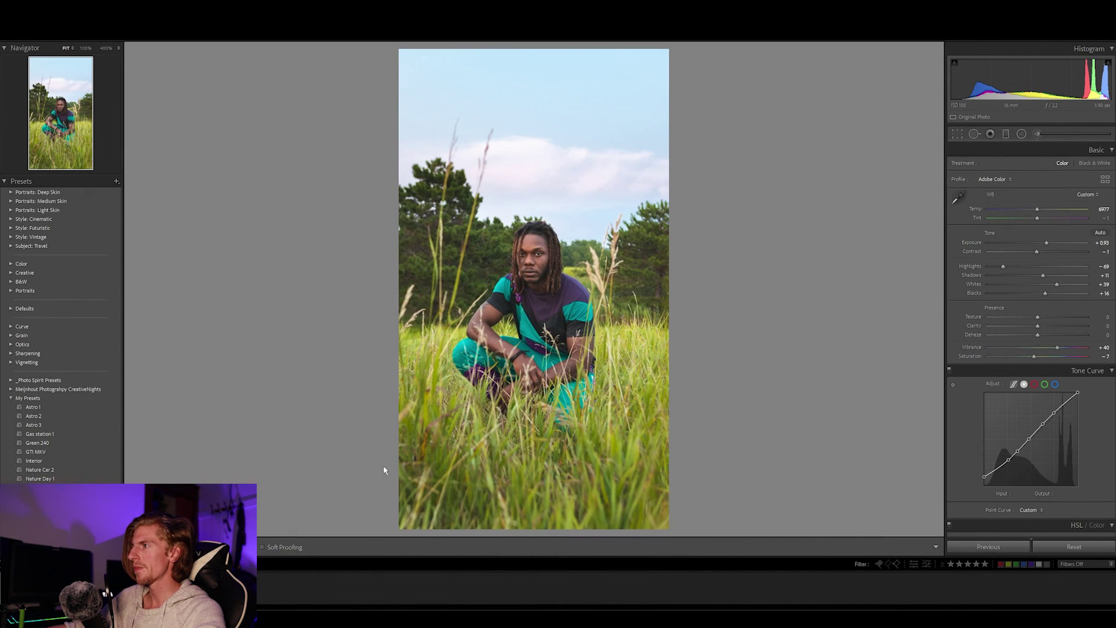